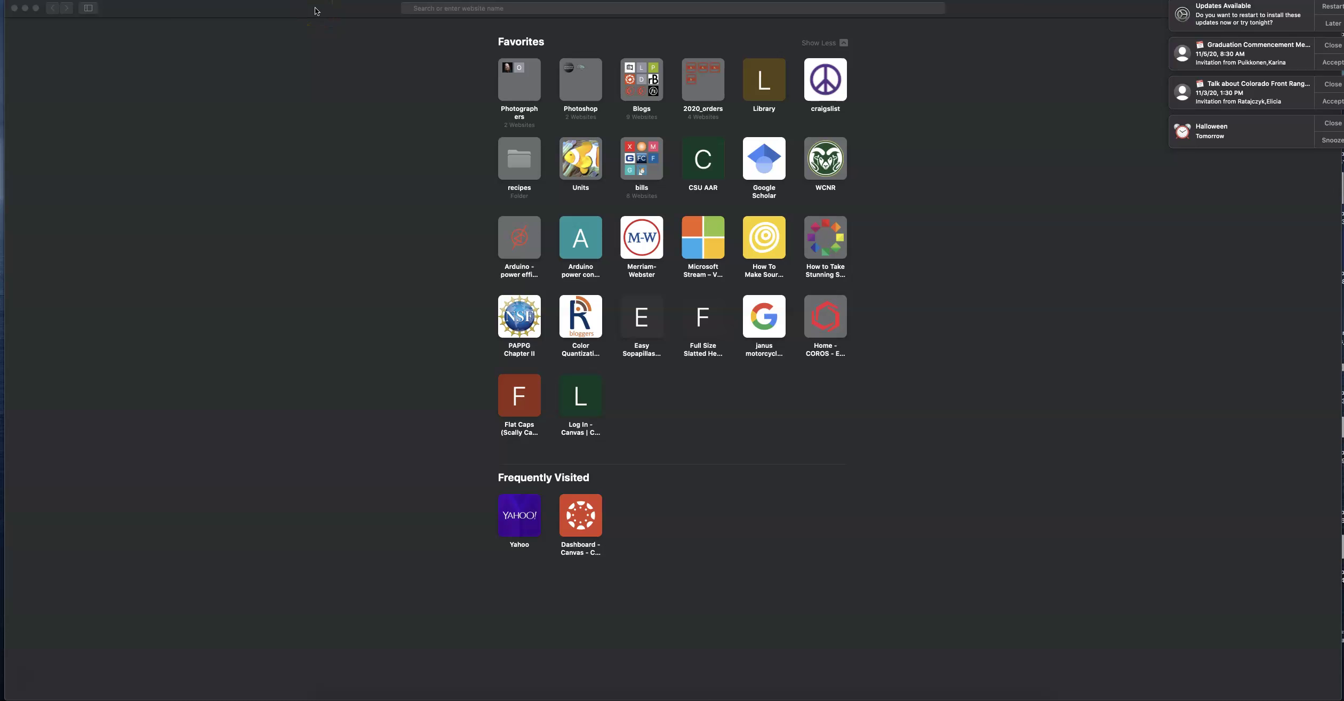
Step: Open the ncdc.noaa.gov website in the browser
{"action": "left_click", "coordinate": [316, 12]}
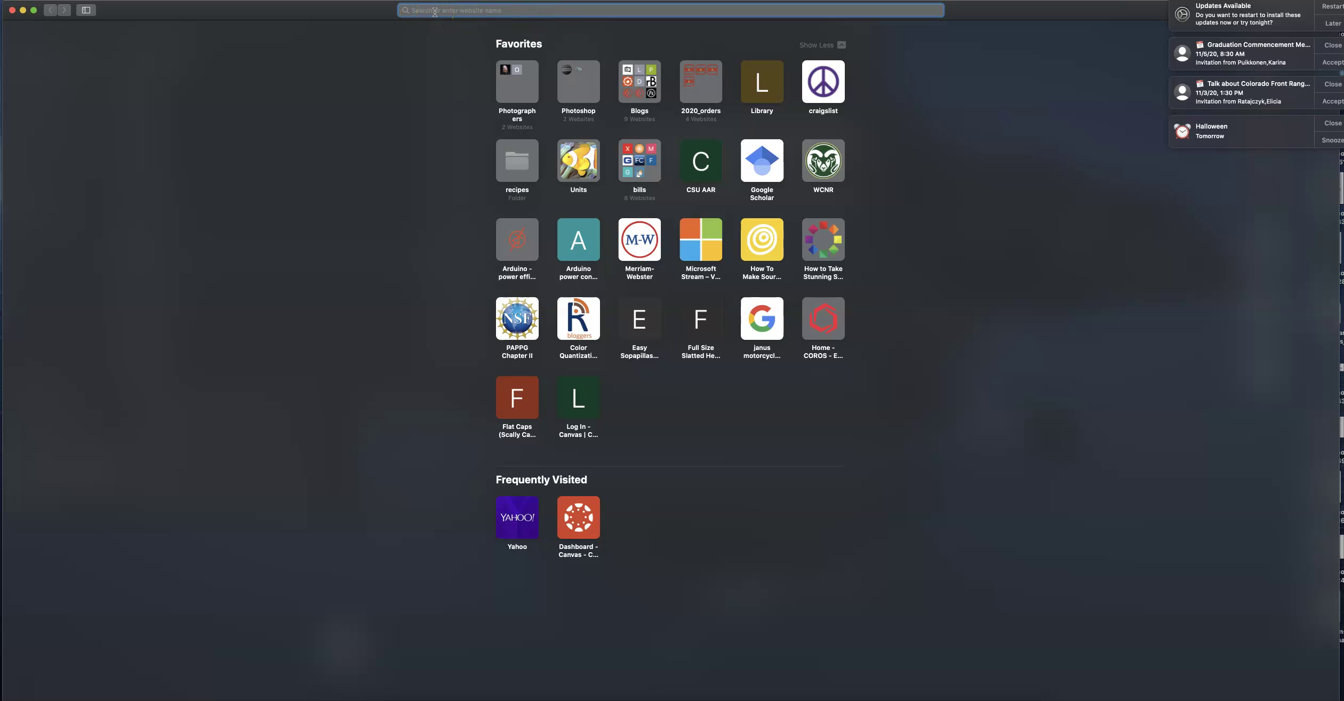
{"action": "type", "text": "ncdc"}
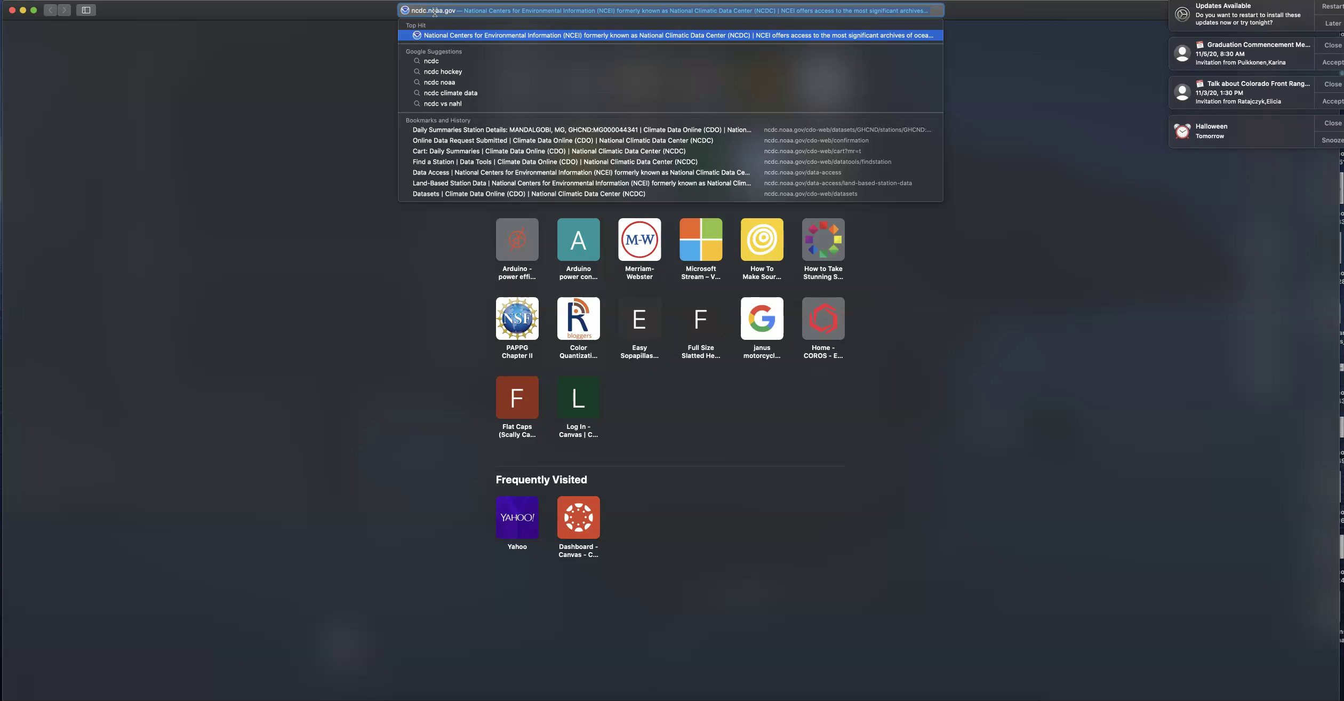
{"action": "type", "text": ".noaa.gov"}
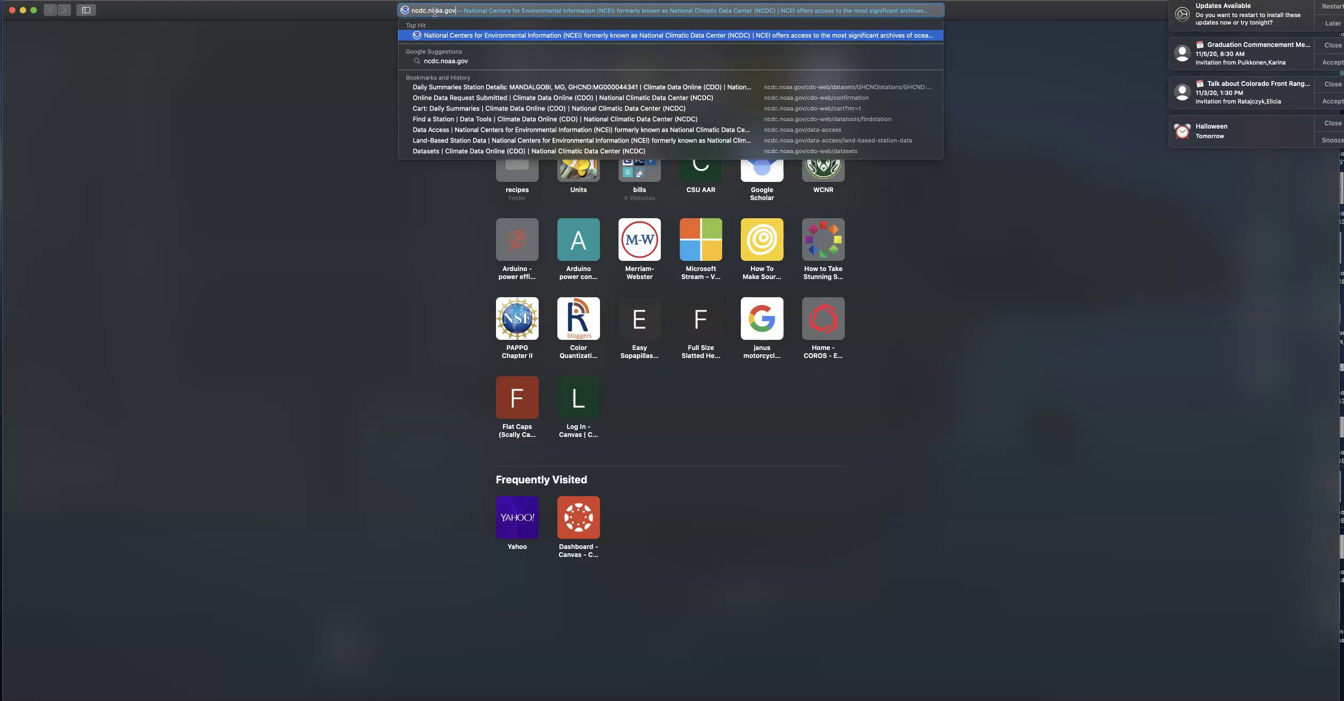
{"action": "key", "text": "Return"}
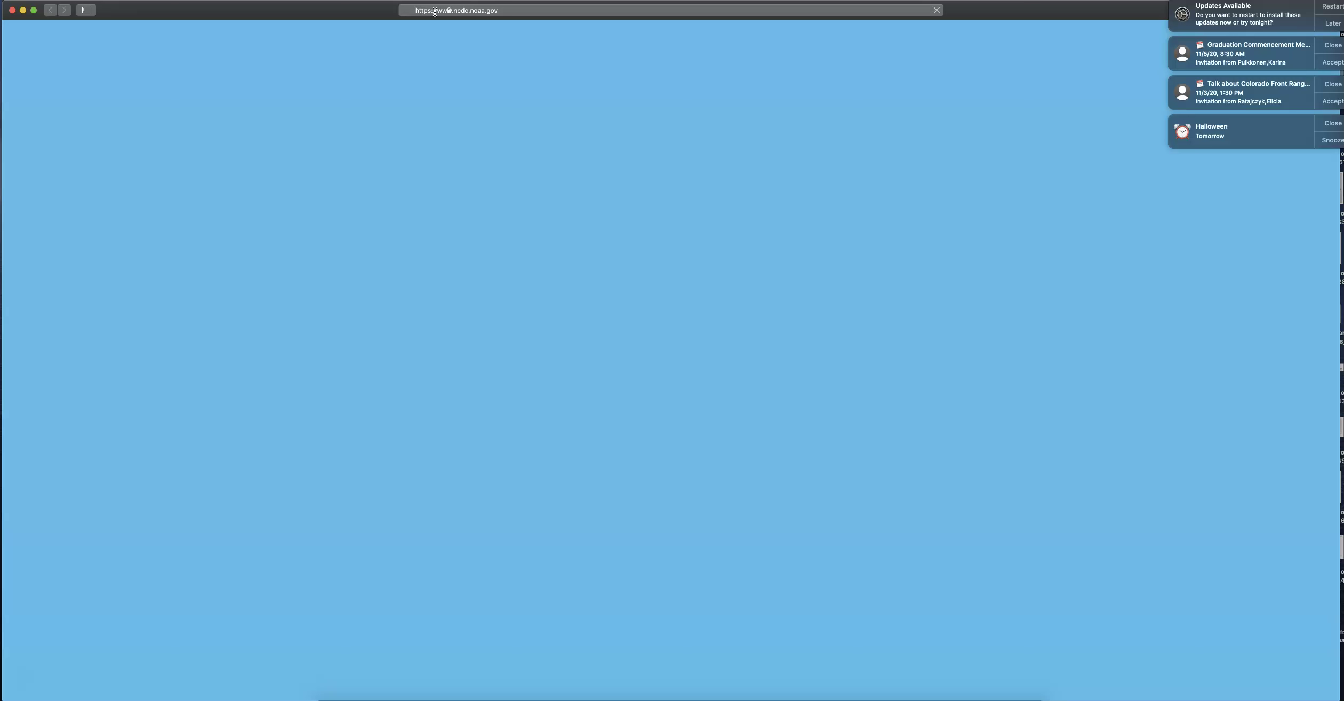
Step: Open the Find a Station tool from the Land-Based Station section of the site's data access pages
{"action": "left_click", "coordinate": [546, 119]}
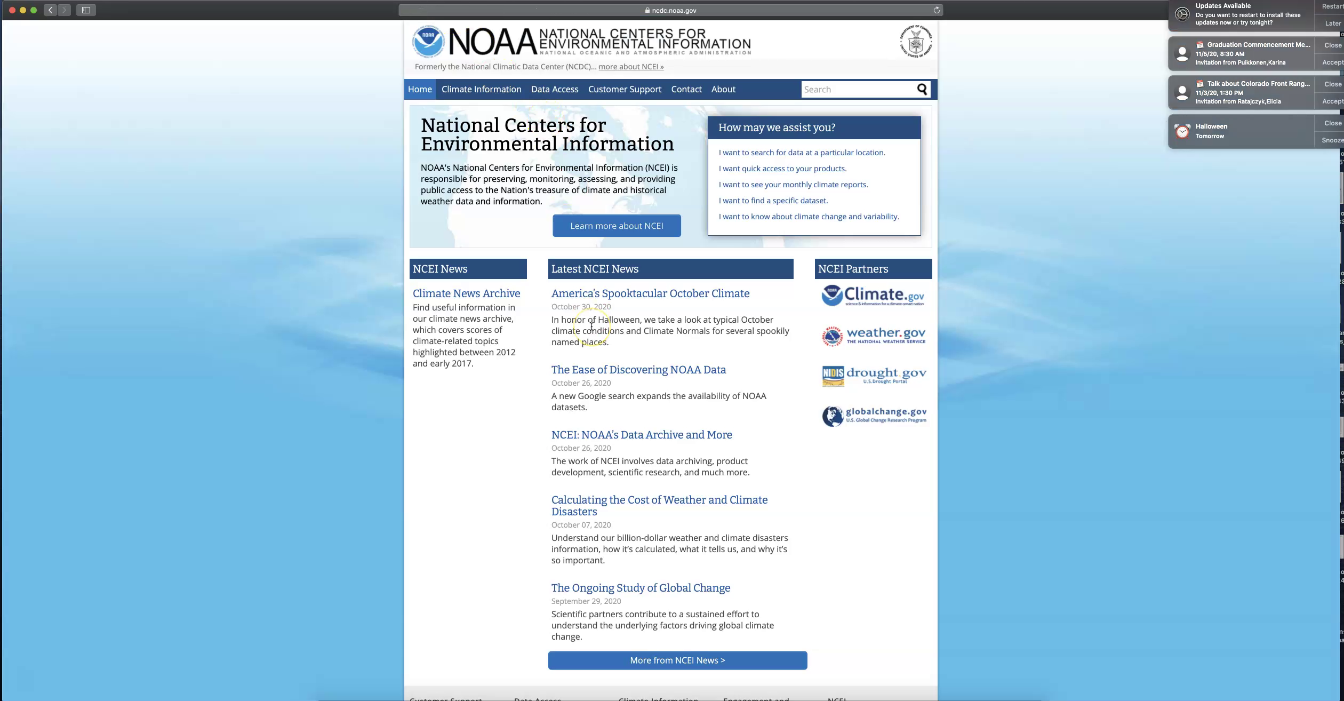
{"action": "left_click", "coordinate": [557, 92]}
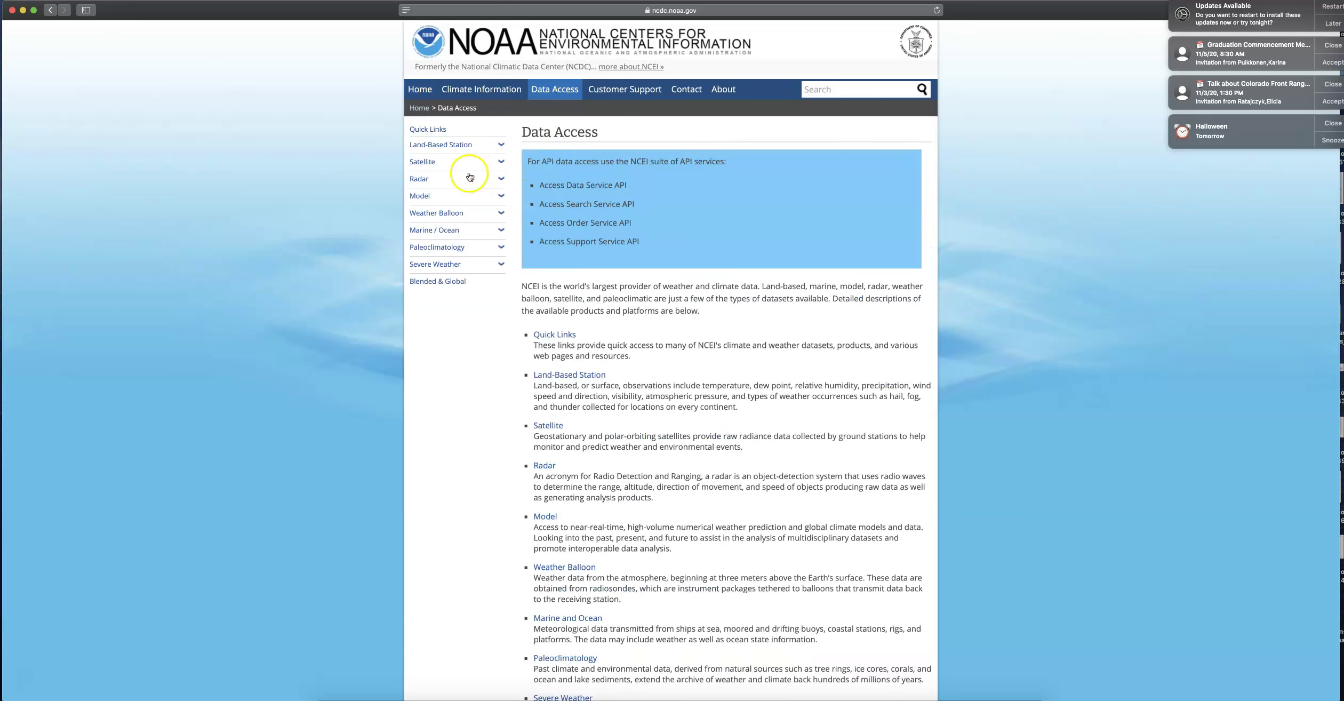
{"action": "left_click", "coordinate": [428, 146]}
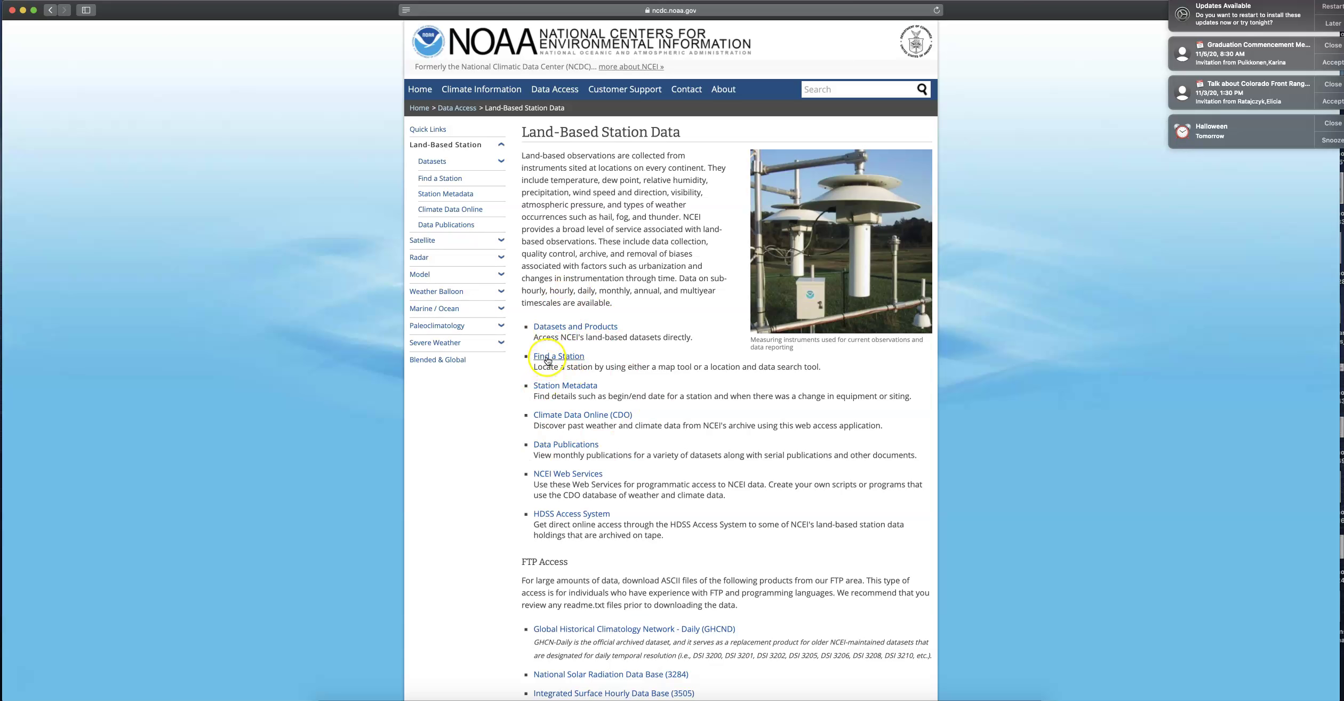
{"action": "left_click", "coordinate": [548, 357]}
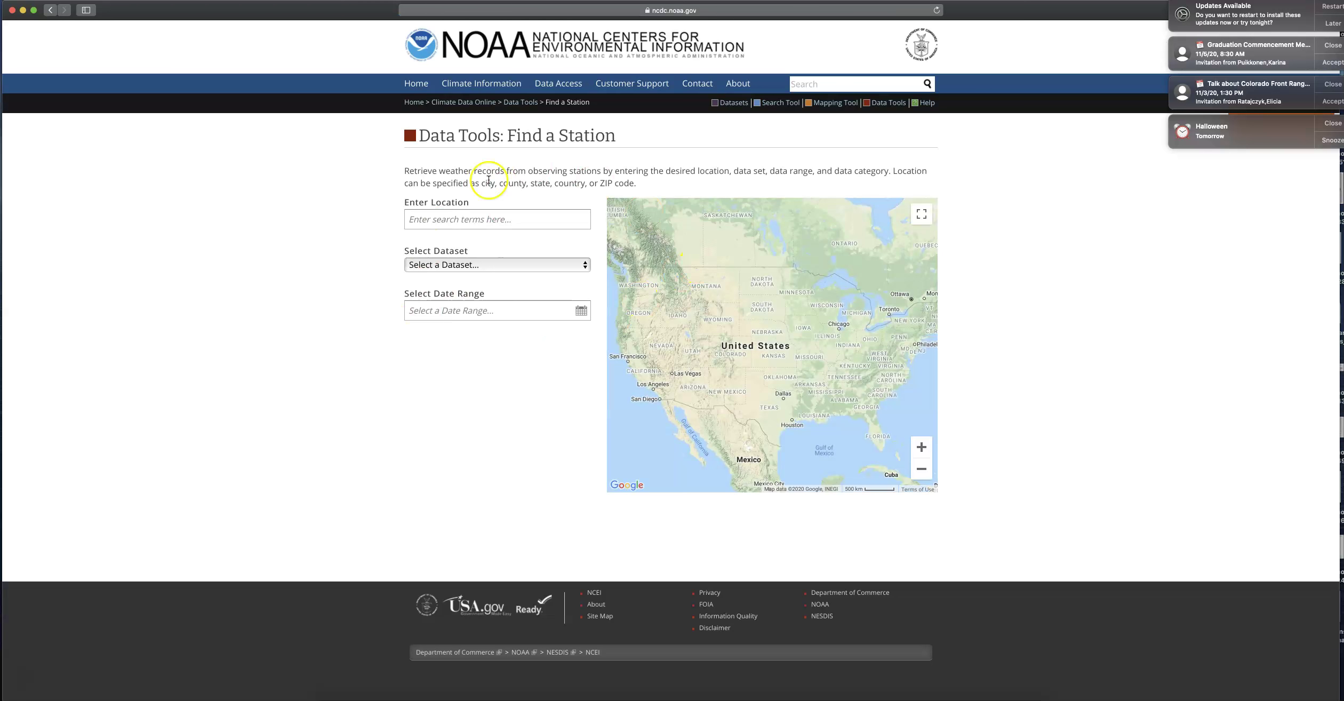
{"action": "left_click", "coordinate": [454, 223]}
Step: Open the Daily Observational Data map from the mapping tool and show the WMO layer instead of GHCN Daily
{"action": "left_click", "coordinate": [831, 105]}
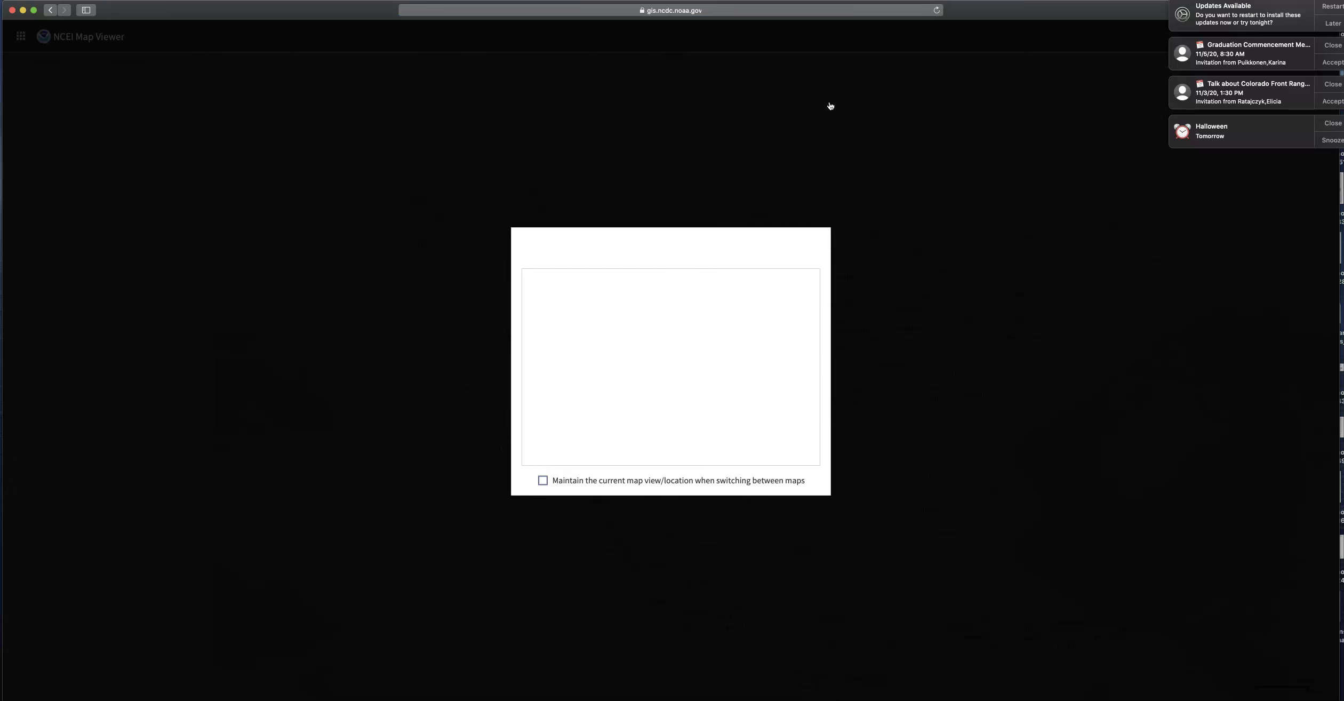
{"action": "left_click", "coordinate": [786, 170]}
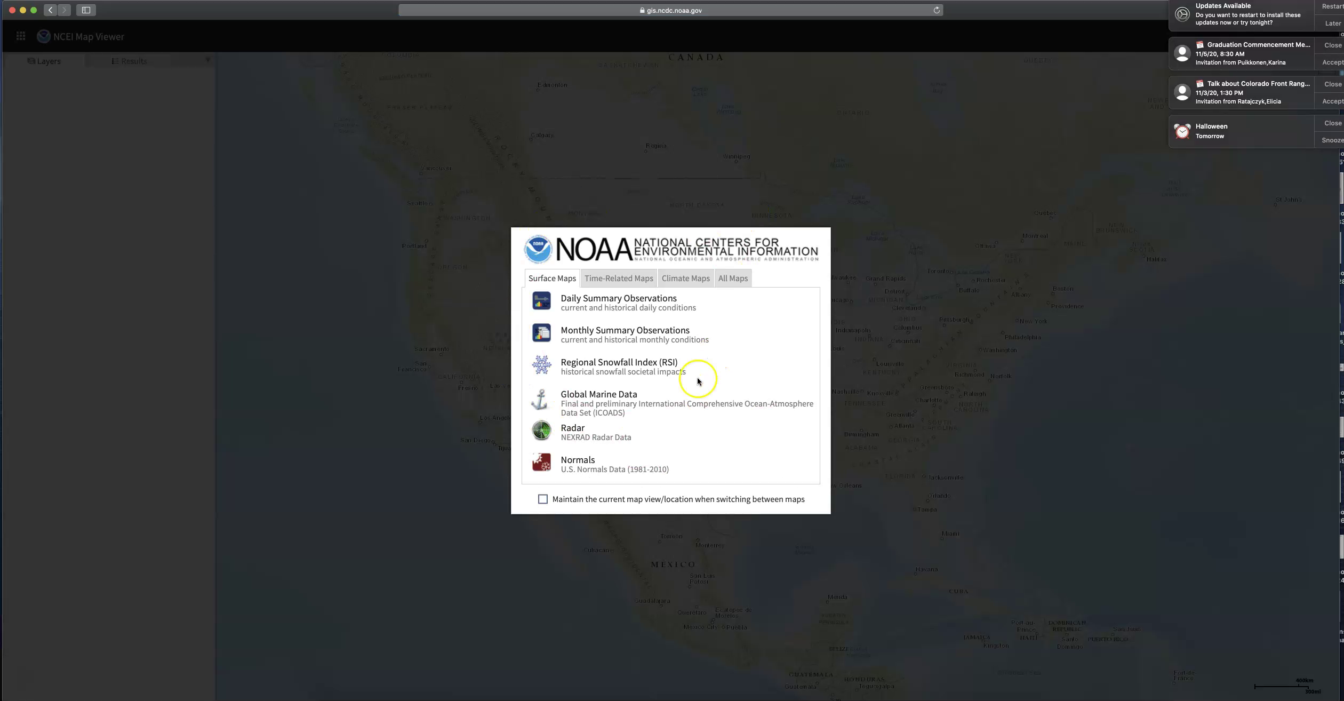
{"action": "left_click", "coordinate": [733, 278]}
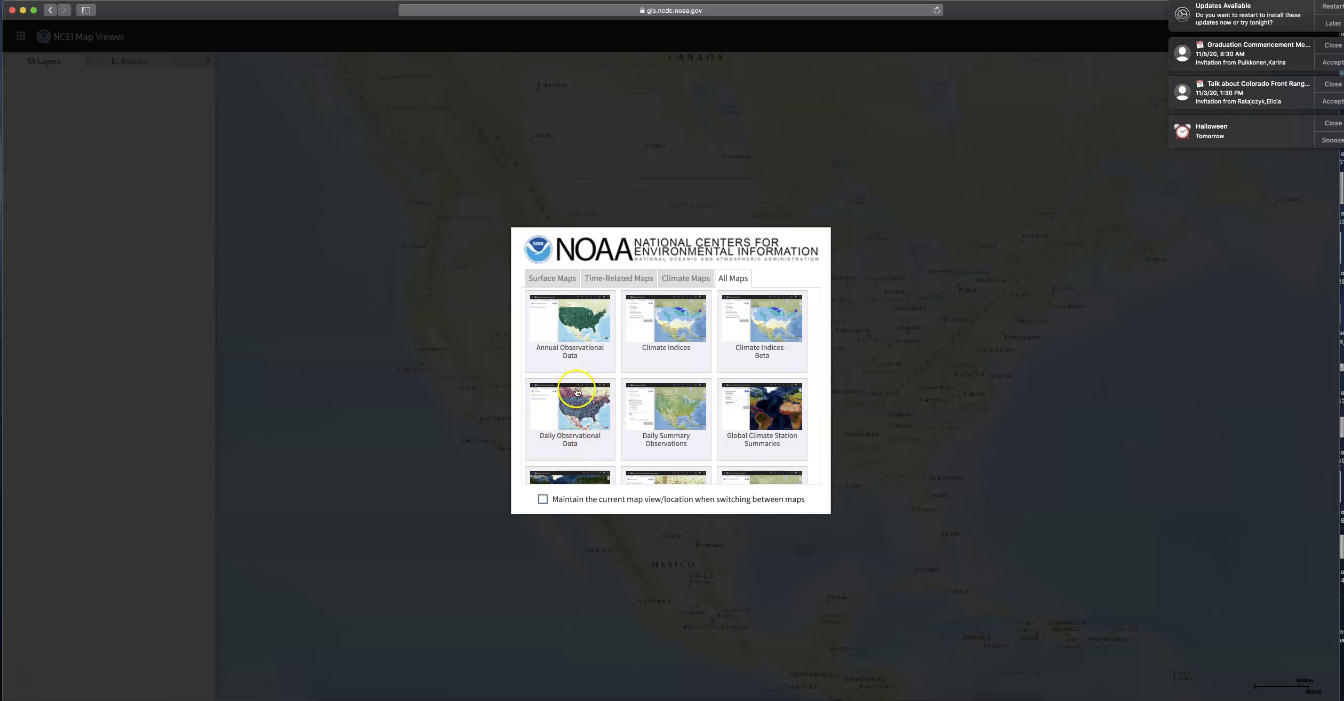
{"action": "left_click", "coordinate": [584, 412]}
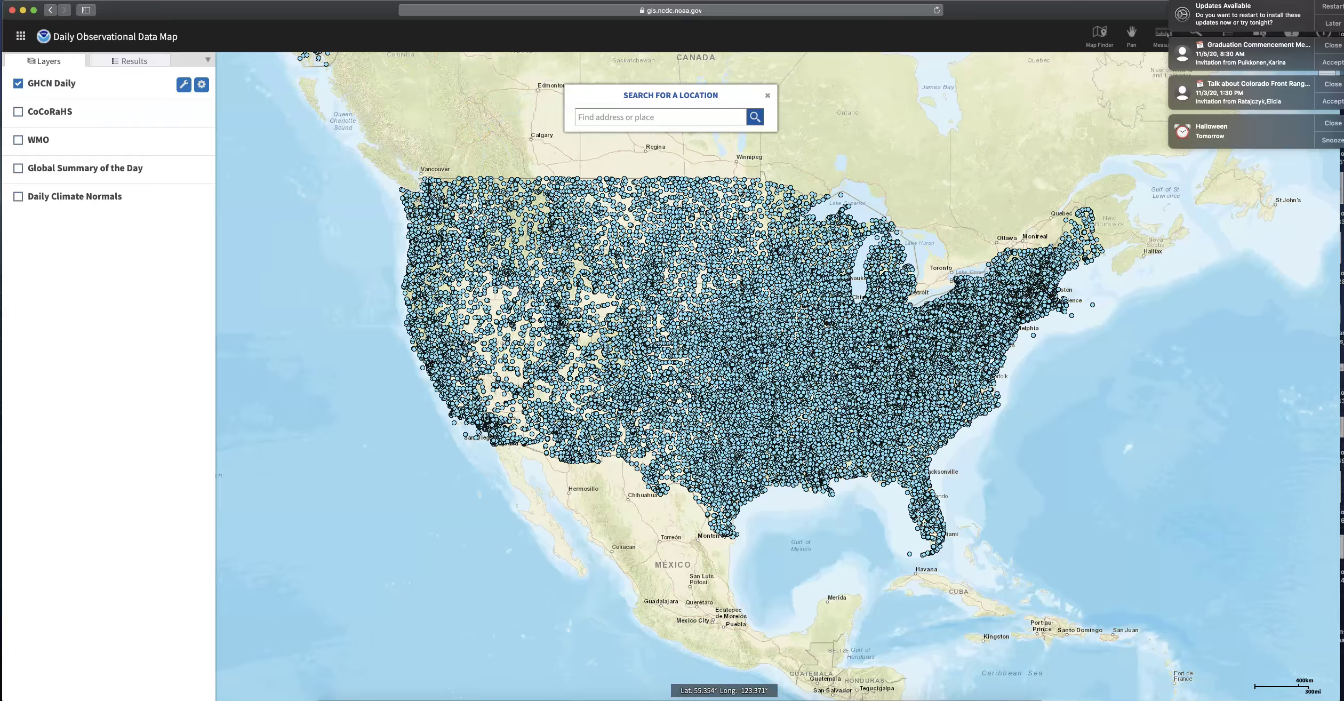
{"action": "left_click", "coordinate": [17, 83]}
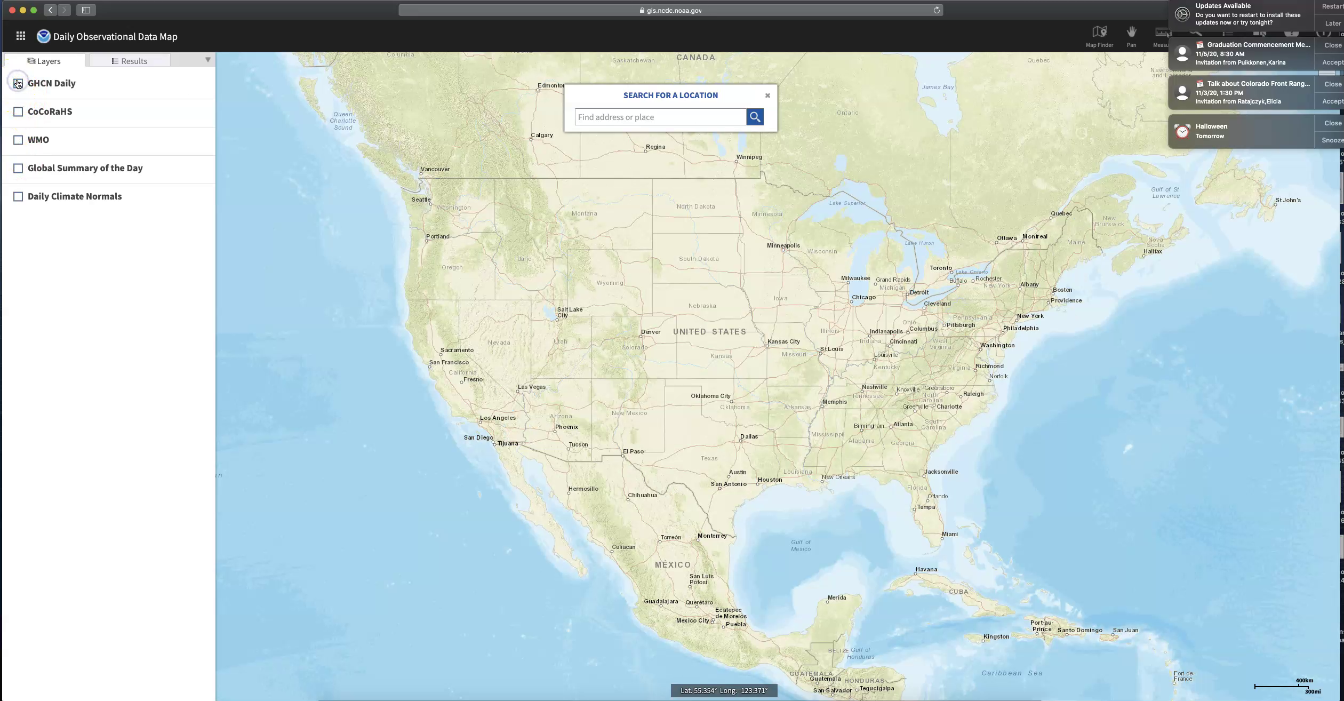
{"action": "left_click", "coordinate": [17, 140]}
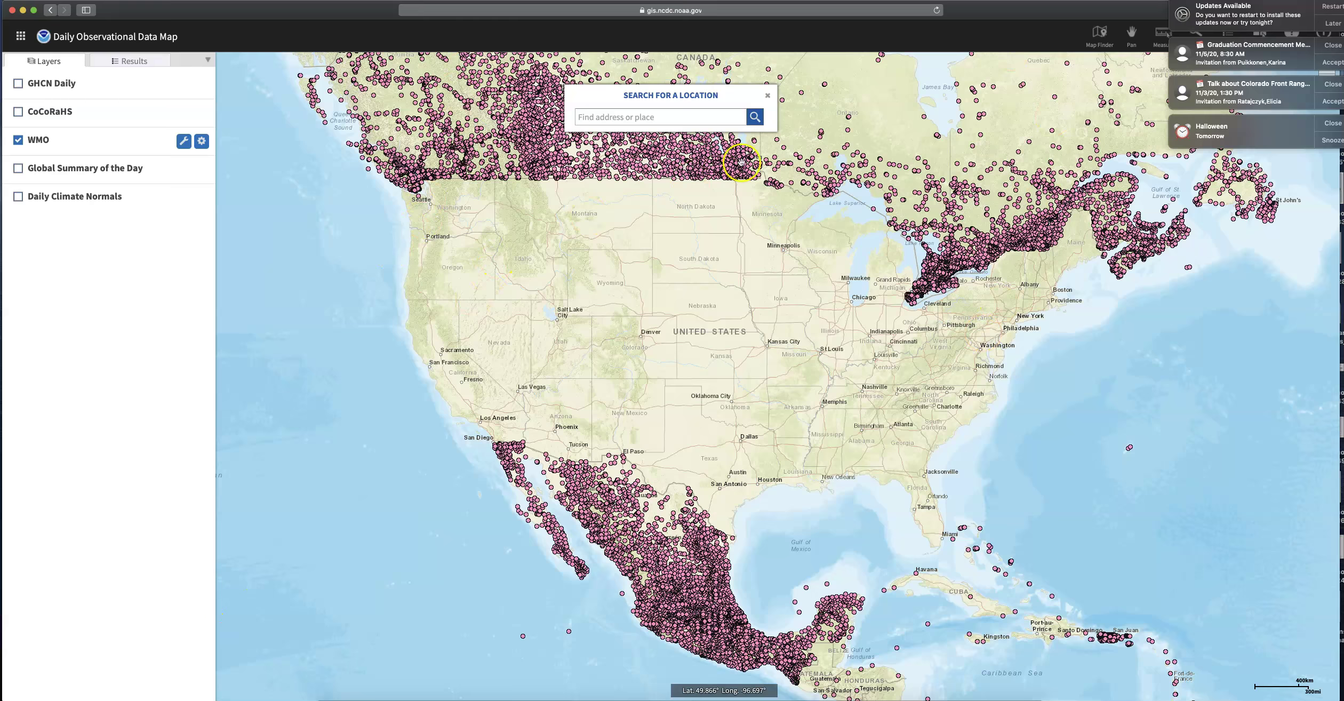
Step: Dismiss the system update, calendar invitation and Halloween reminder notifications covering the map
{"action": "left_click", "coordinate": [1333, 24]}
{"action": "left_click", "coordinate": [1298, 57]}
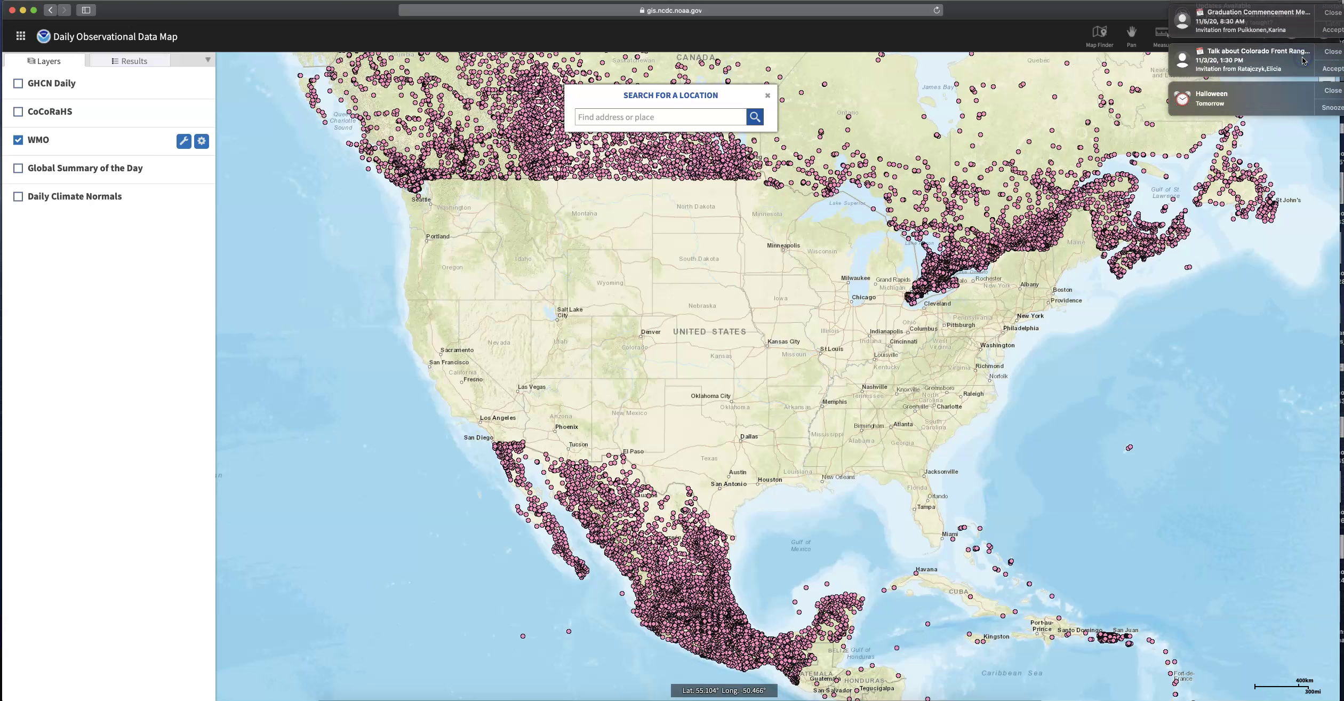
{"action": "left_click", "coordinate": [1331, 7]}
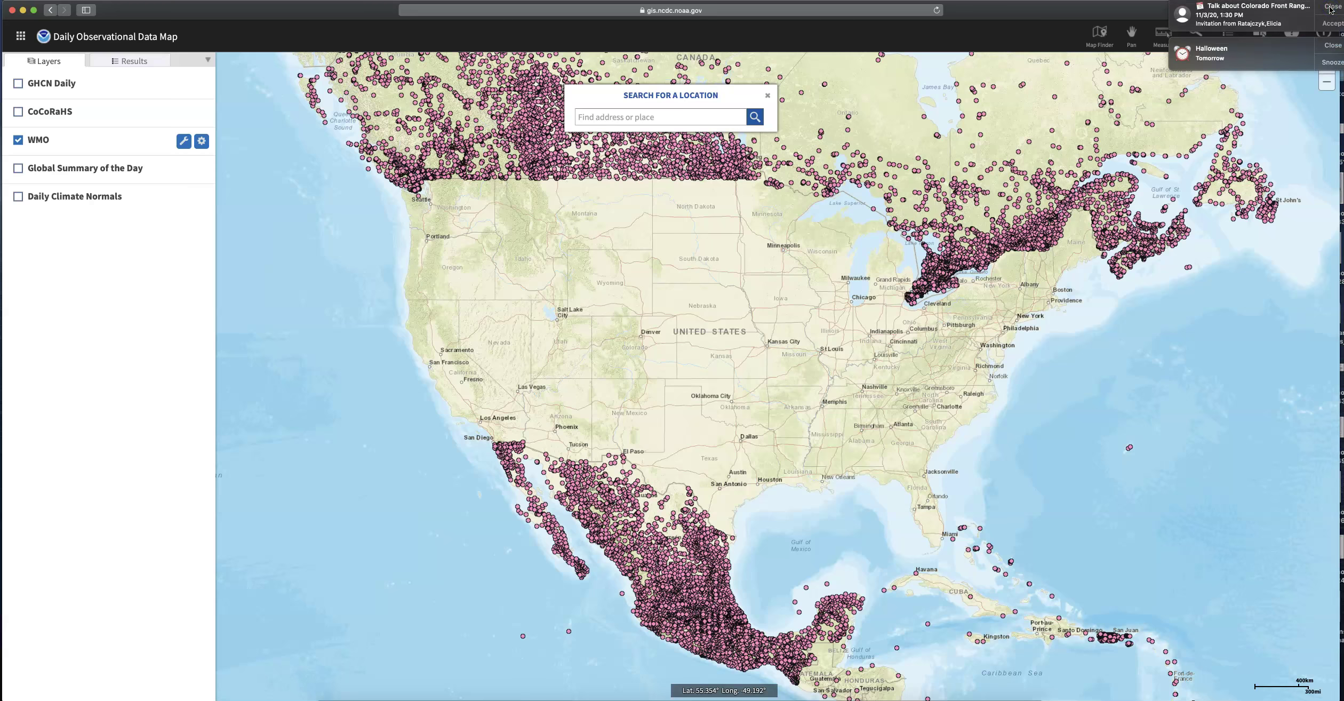
{"action": "left_click", "coordinate": [1330, 8]}
{"action": "left_click", "coordinate": [1331, 8]}
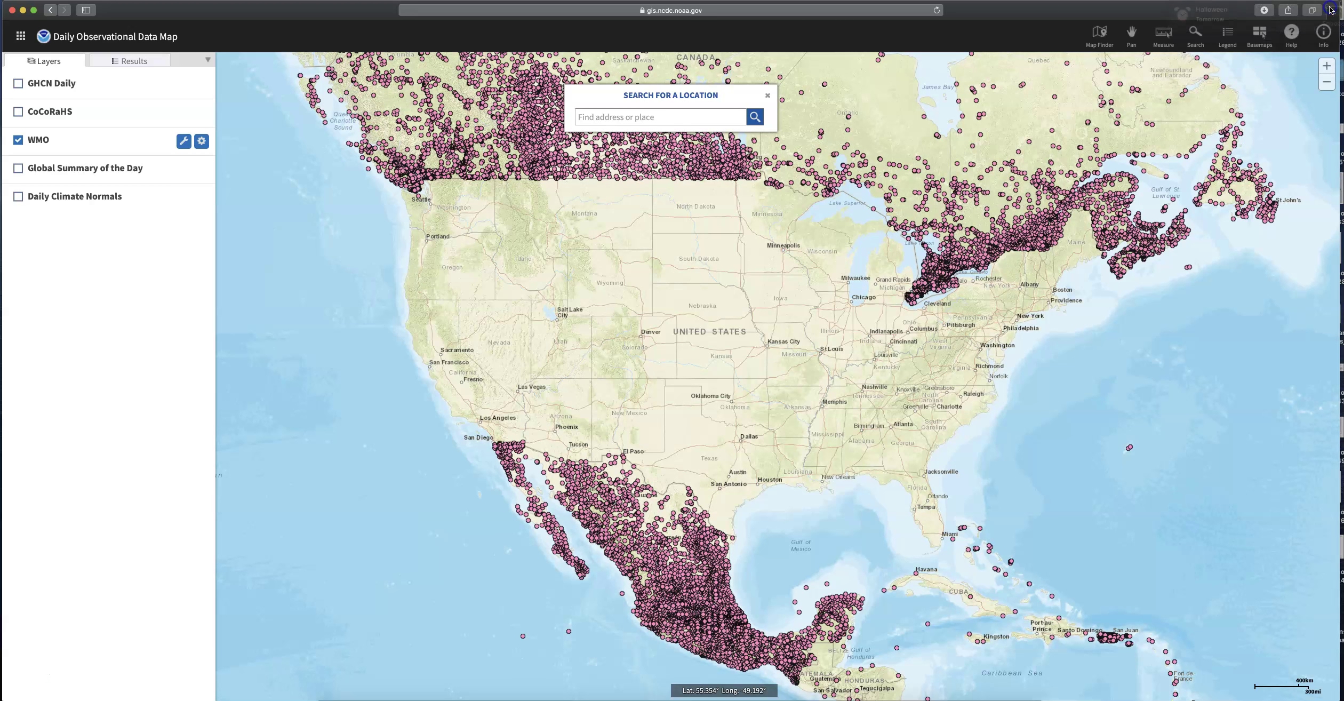
Step: Identify the WMO station just southeast of the Mongolia label using the layer's Identify tool
{"action": "left_click", "coordinate": [1329, 81]}
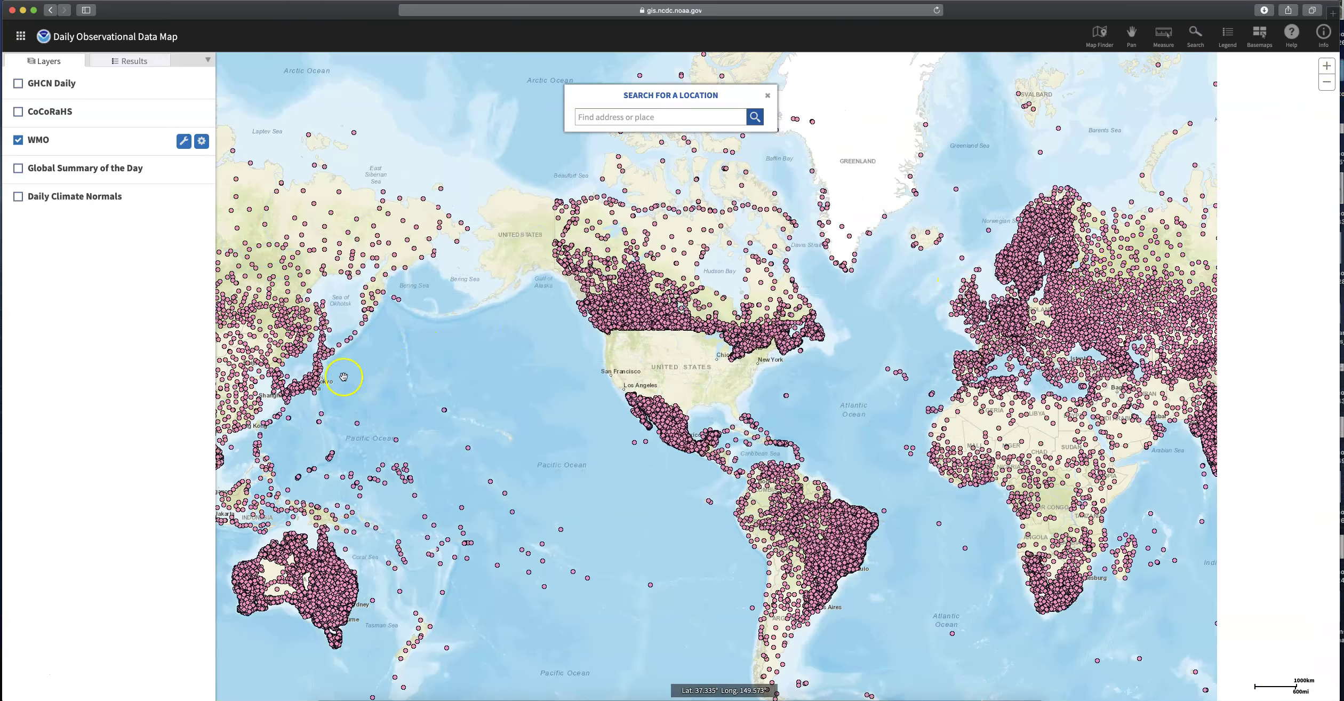
{"action": "left_click_drag", "start_coordinate": [390, 364], "coordinate": [784, 310]}
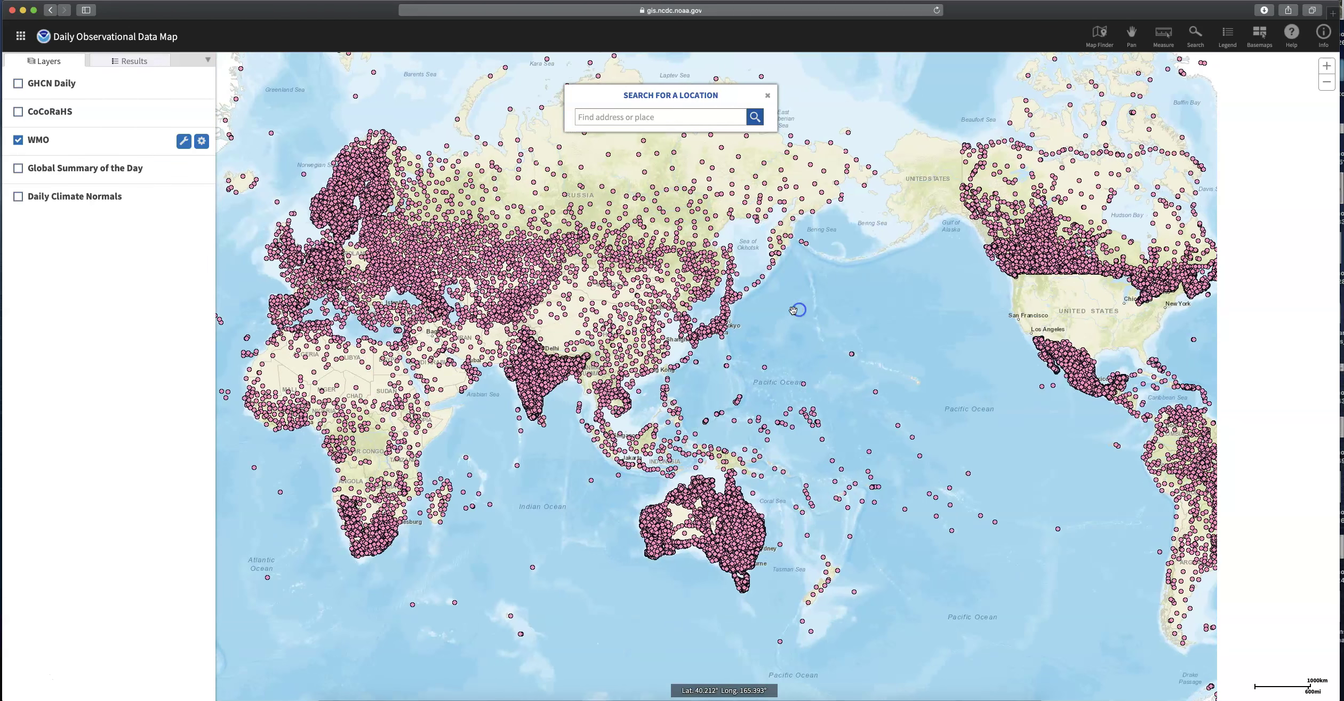
{"action": "left_click_drag", "start_coordinate": [596, 361], "coordinate": [647, 378]}
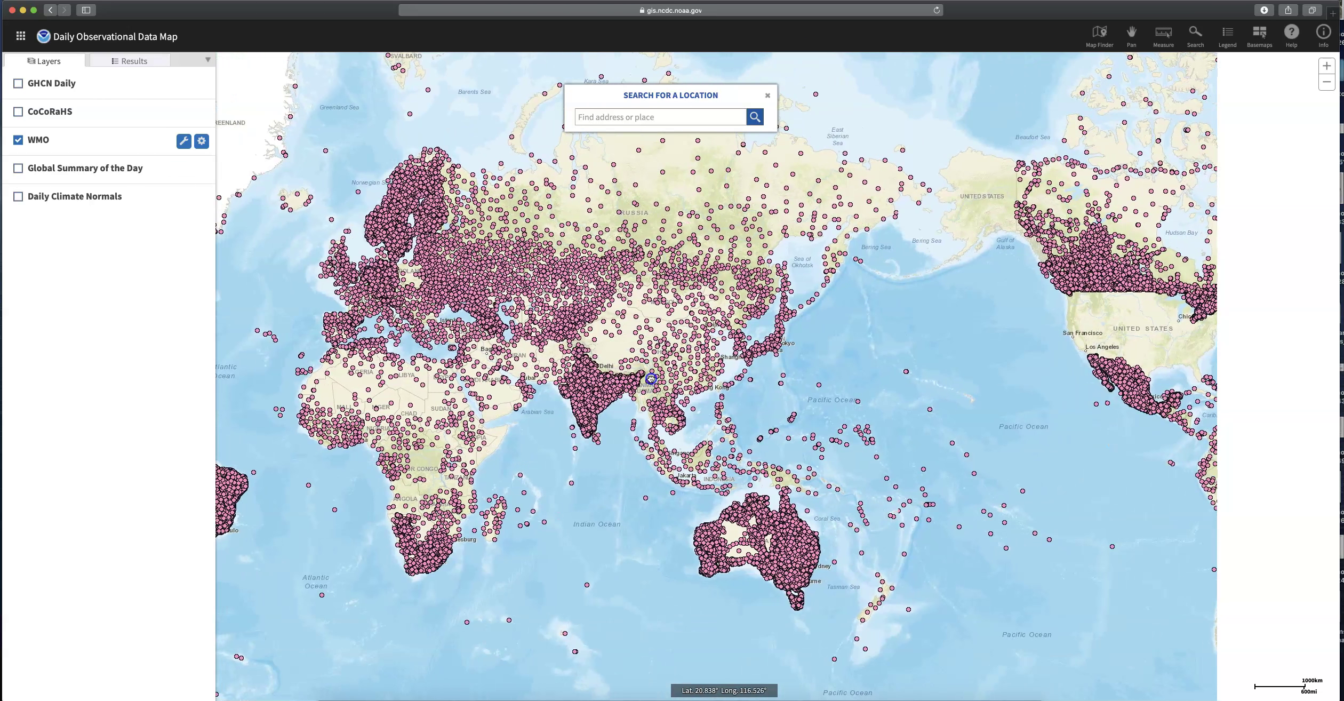
{"action": "left_click", "coordinate": [1327, 65]}
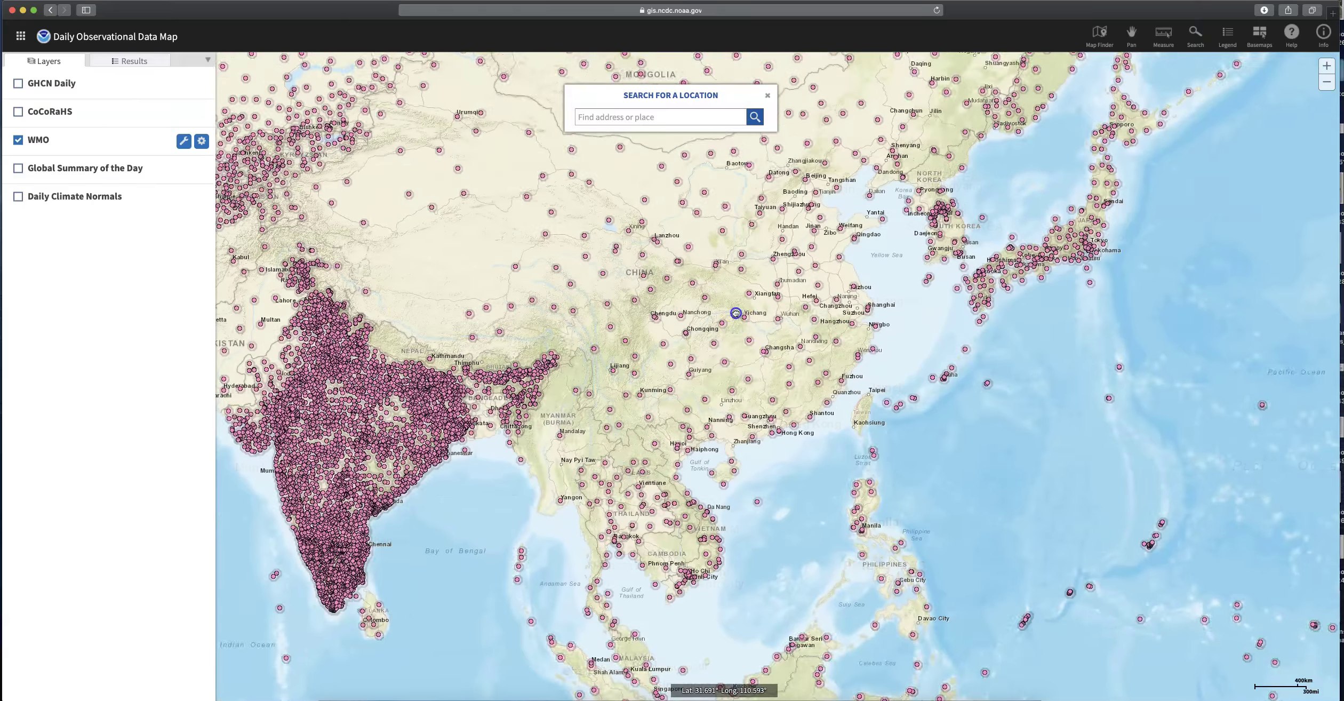
{"action": "left_click_drag", "start_coordinate": [741, 331], "coordinate": [760, 555]}
{"action": "left_click_drag", "start_coordinate": [757, 360], "coordinate": [765, 450]}
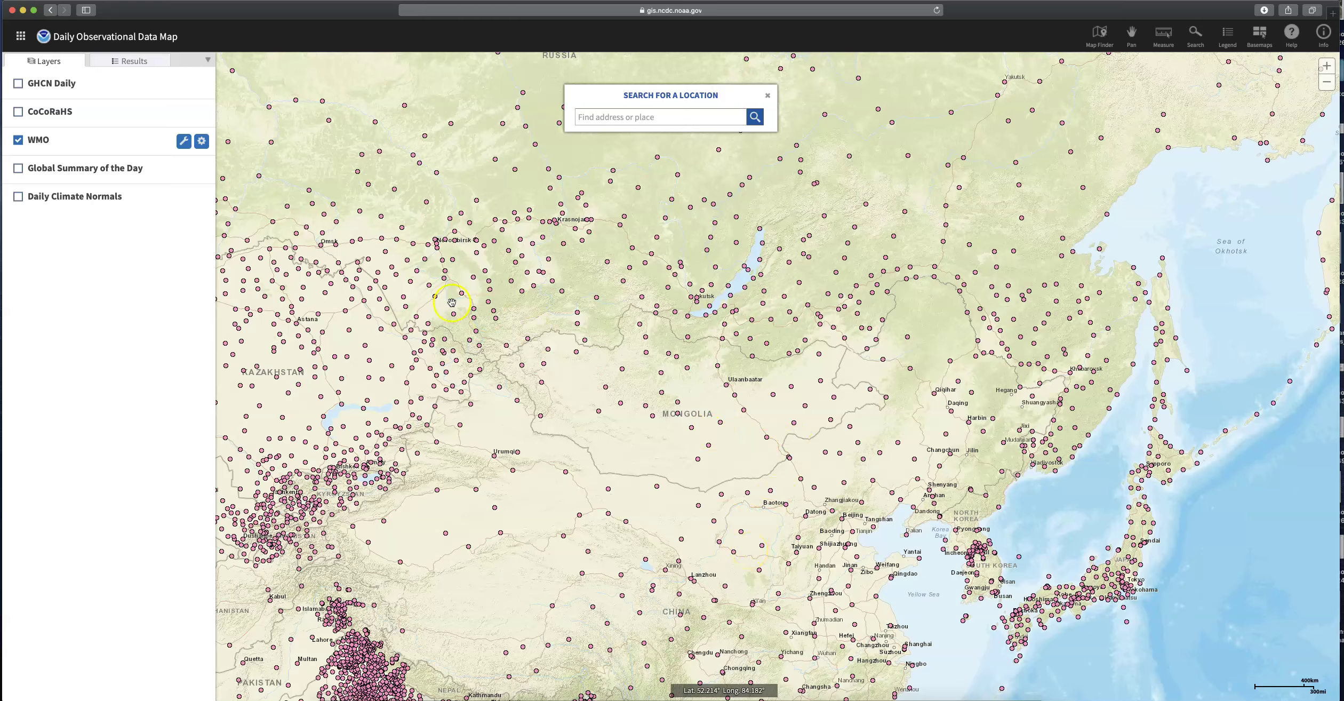
{"action": "left_click", "coordinate": [184, 142]}
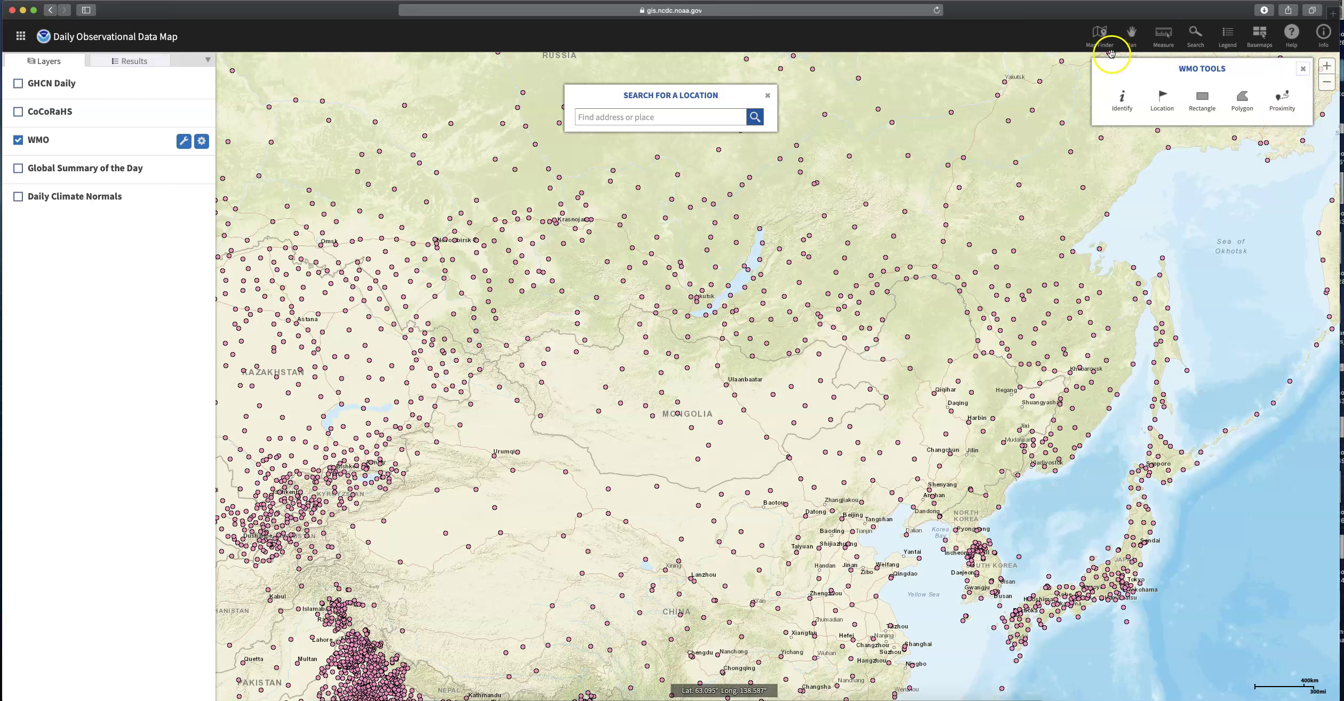
{"action": "left_click", "coordinate": [1126, 100]}
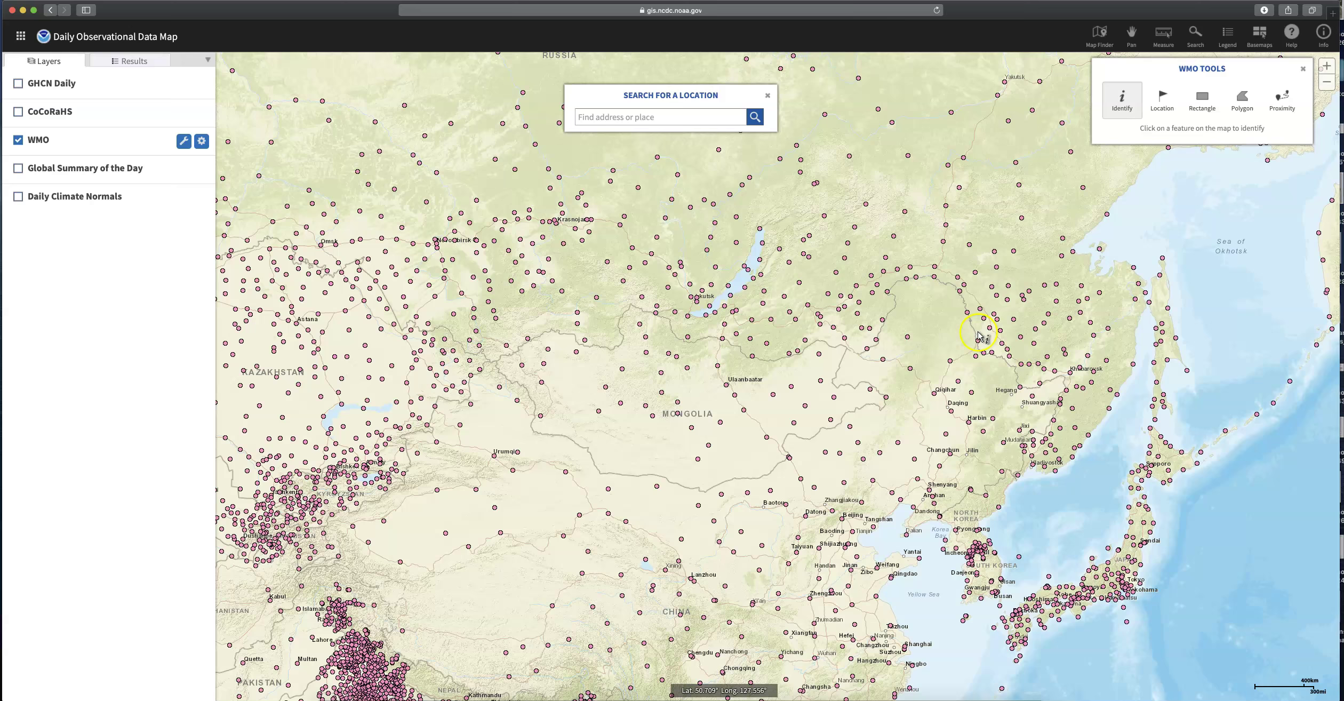
{"action": "left_click", "coordinate": [721, 422]}
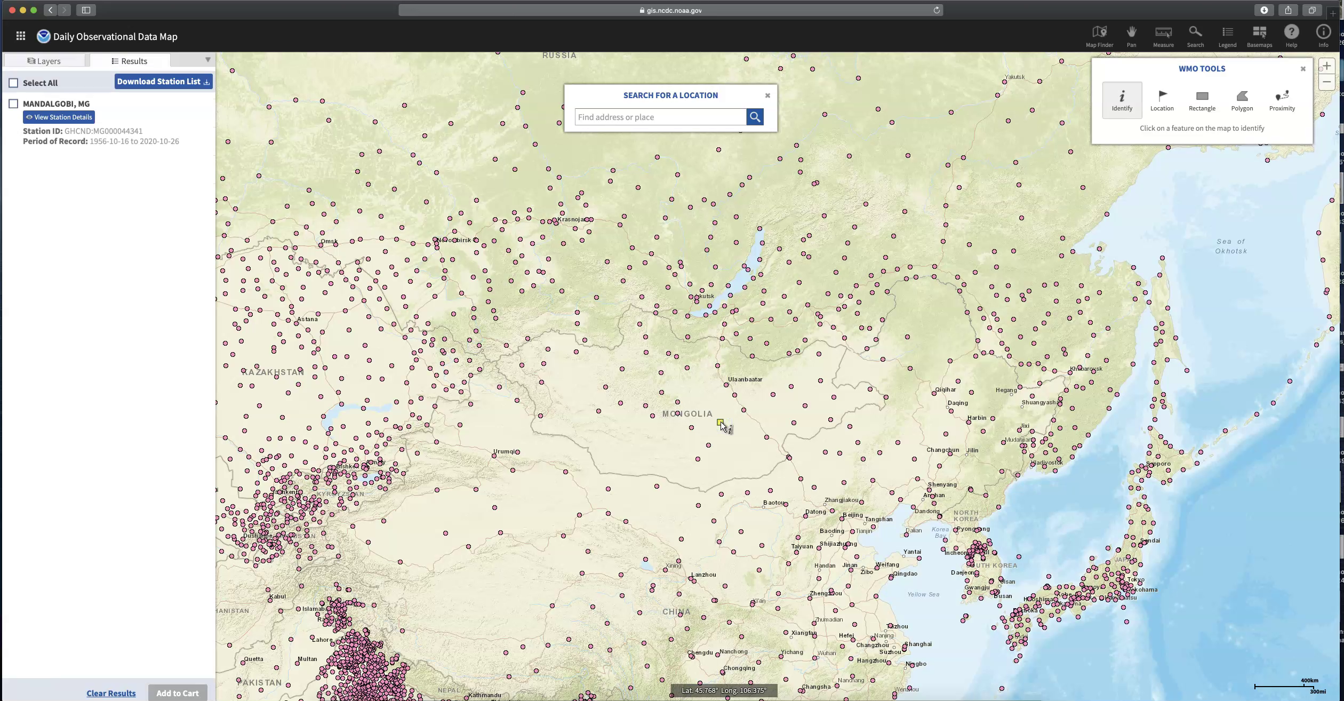
{"action": "left_click", "coordinate": [721, 423]}
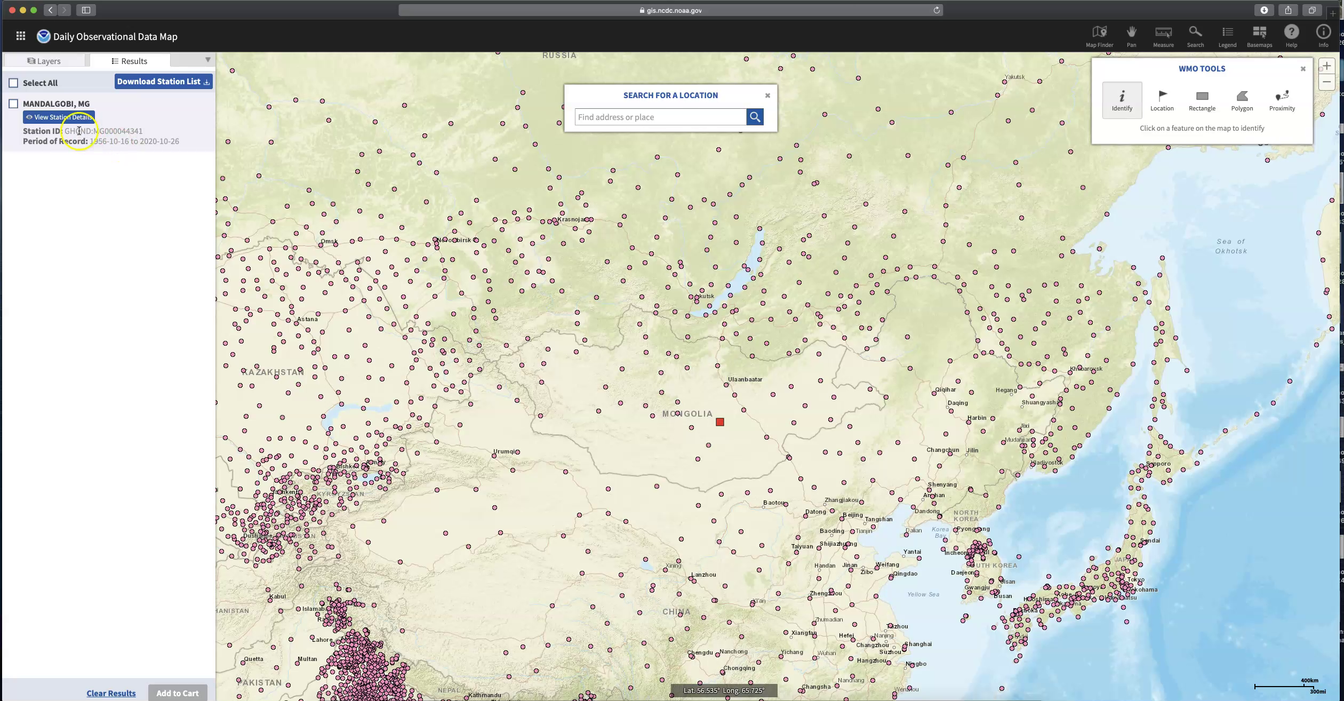
Step: View the station details for MANDALGOBI, MG and add its daily summaries data to the cart
{"action": "left_click", "coordinate": [59, 117]}
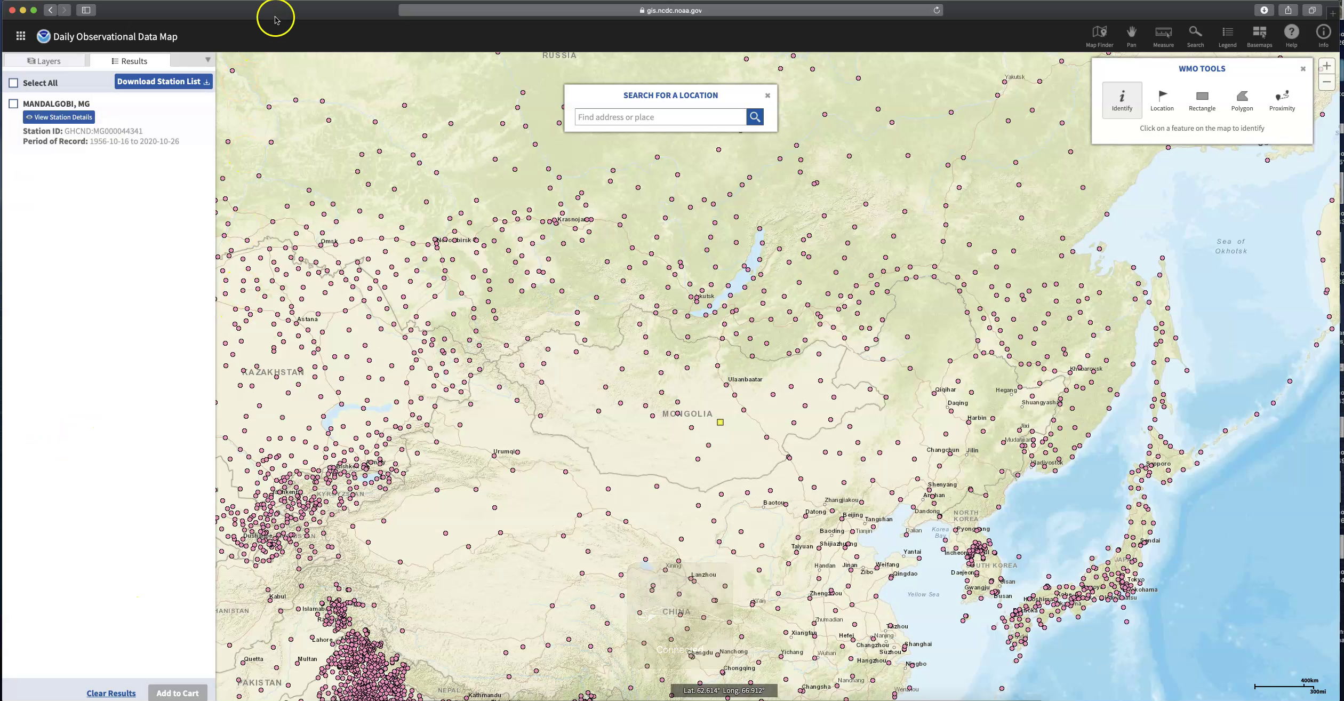
{"action": "left_click", "coordinate": [53, 119]}
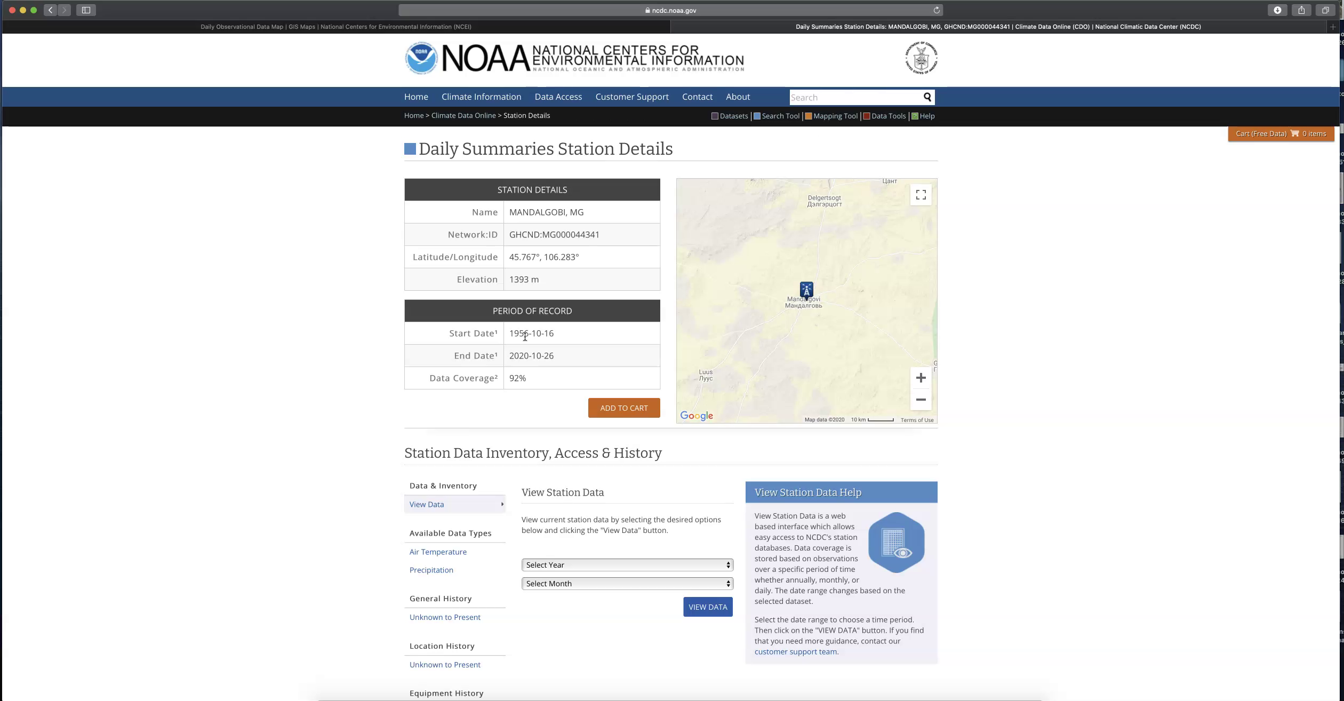
{"action": "left_click", "coordinate": [622, 409]}
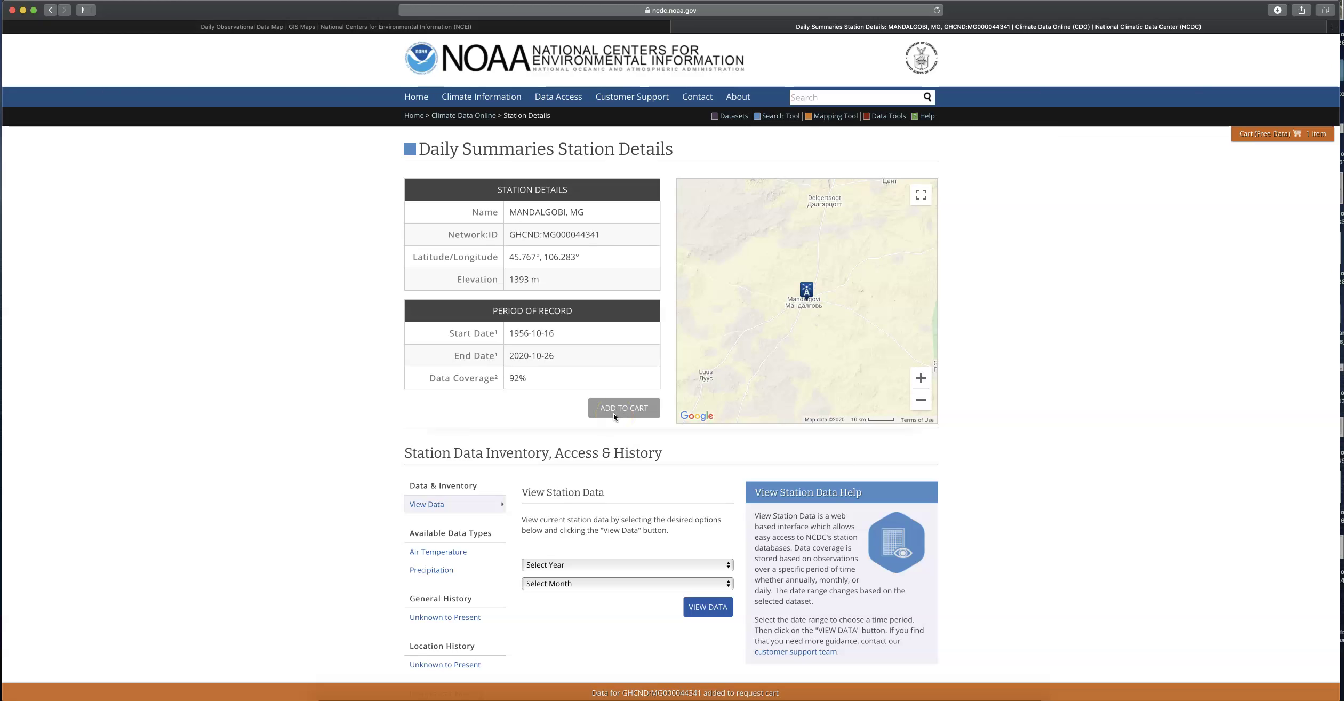
Step: View all items in the cart and choose Custom GHCN-Daily CSV as the output format
{"action": "mouse_move", "coordinate": [1278, 132]}
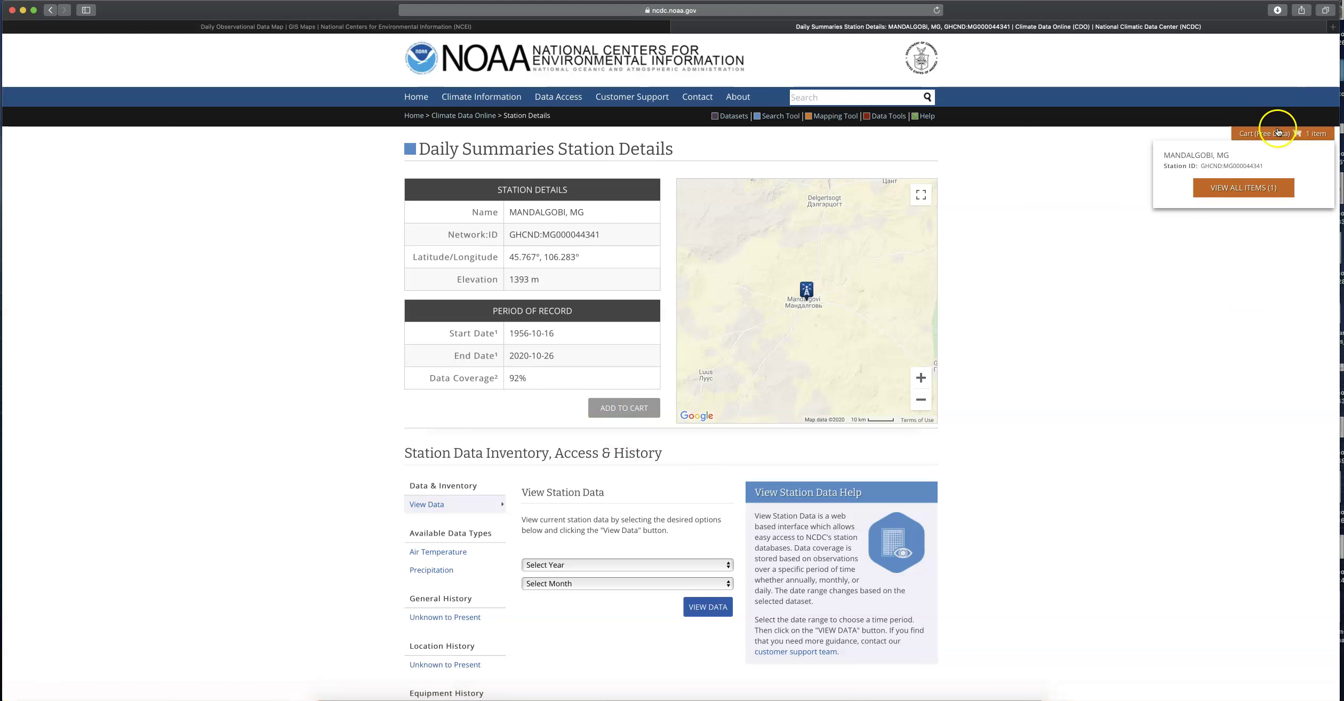
{"action": "left_click", "coordinate": [1260, 191]}
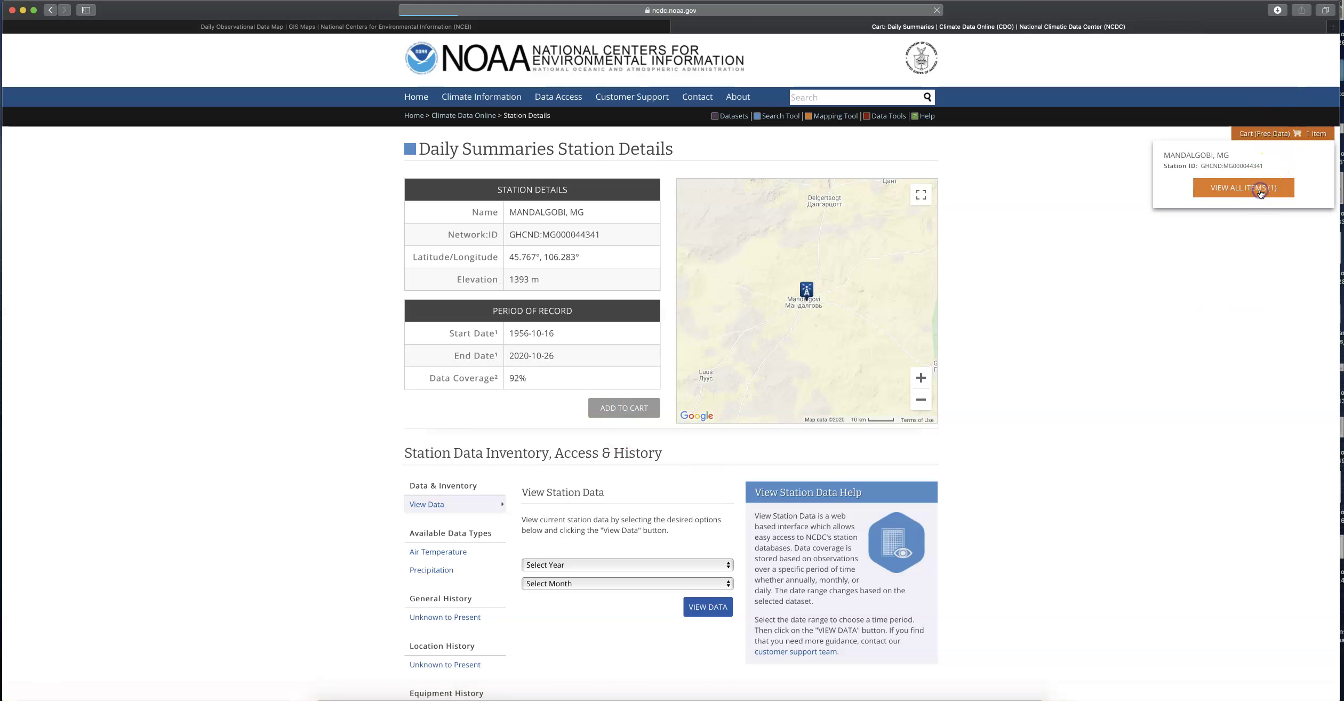
{"action": "scroll", "coordinate": [481, 379], "scroll_direction": "down", "scroll_amount": 1}
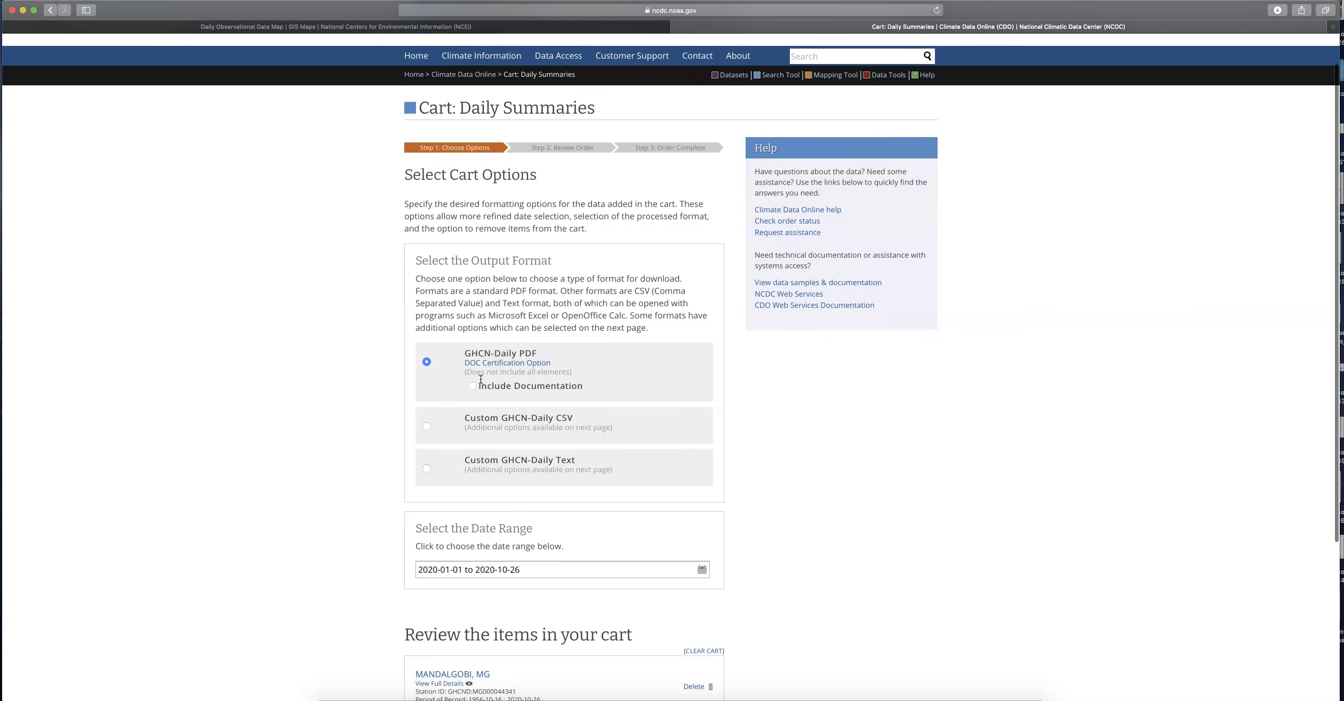
{"action": "scroll", "coordinate": [481, 379], "scroll_direction": "down", "scroll_amount": 1}
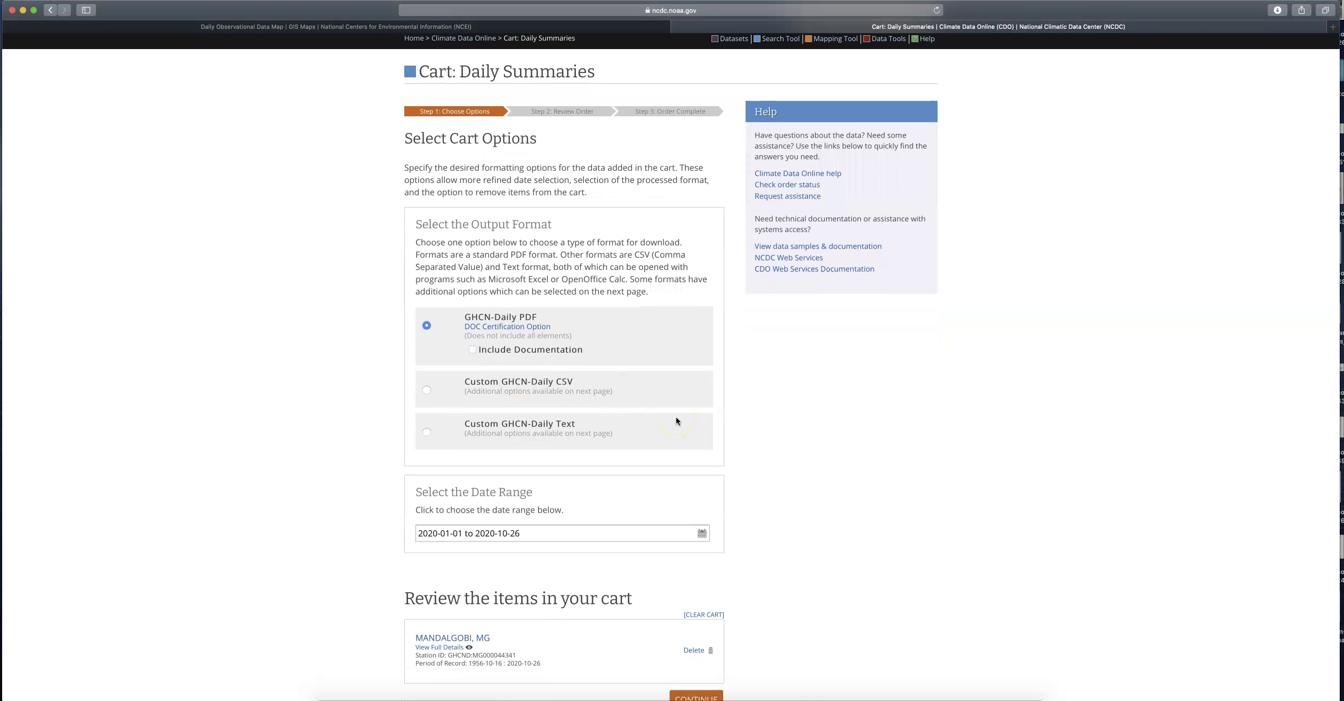
{"action": "scroll", "coordinate": [677, 417], "scroll_direction": "down", "scroll_amount": 1}
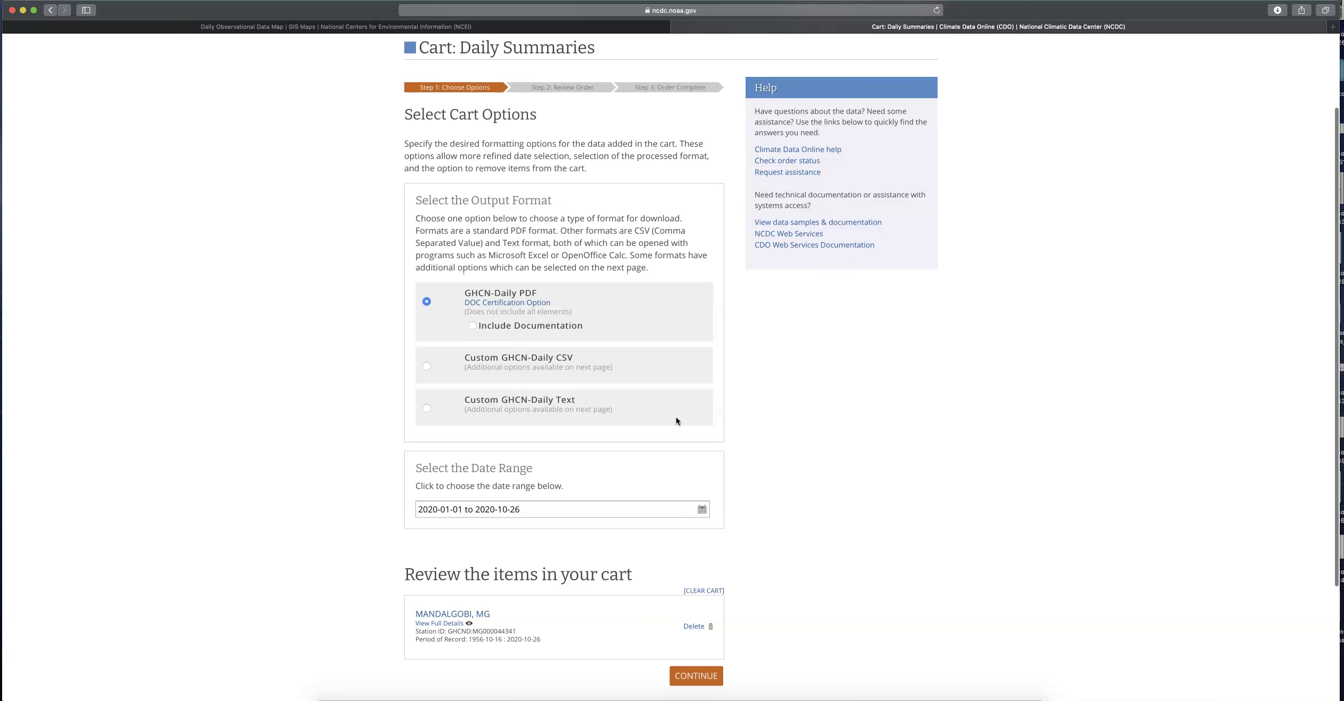
{"action": "left_click", "coordinate": [426, 366]}
{"action": "scroll", "coordinate": [427, 367], "scroll_direction": "down", "scroll_amount": 2}
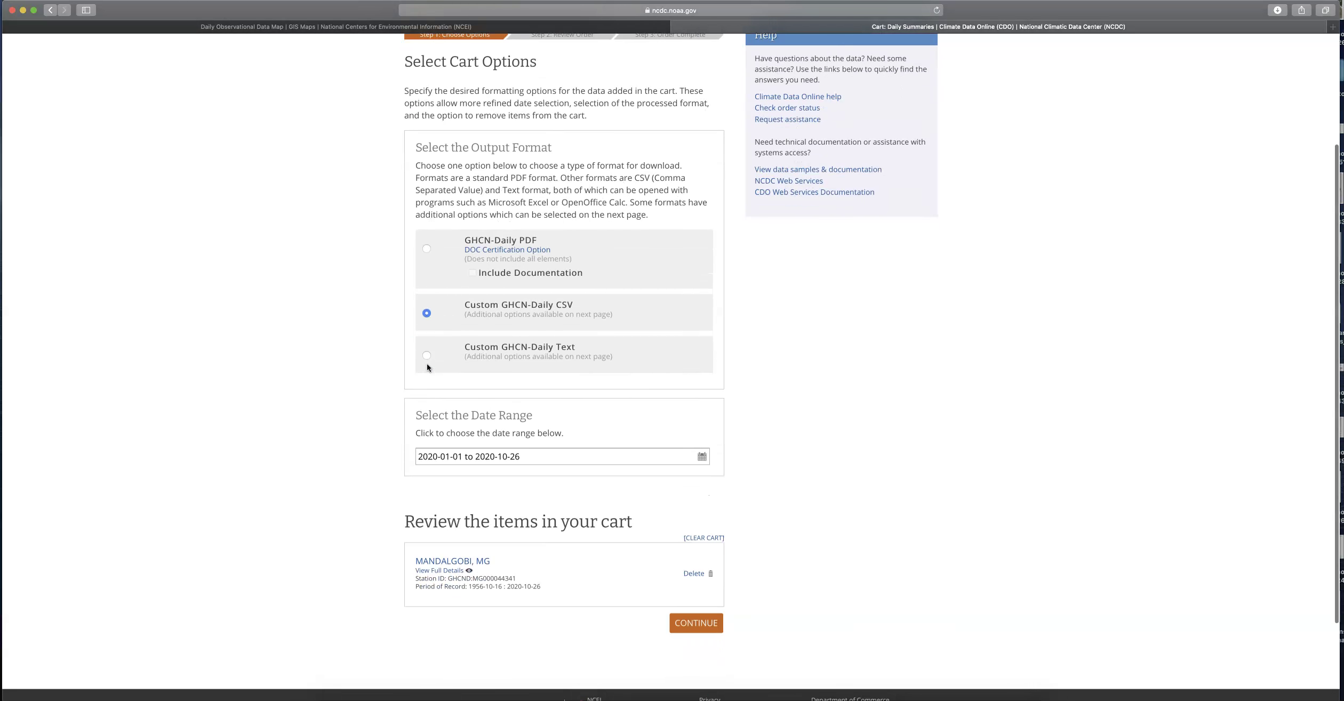
Step: Set the start of the order's date range to January 1, 1990
{"action": "scroll", "coordinate": [426, 367], "scroll_direction": "down", "scroll_amount": 1}
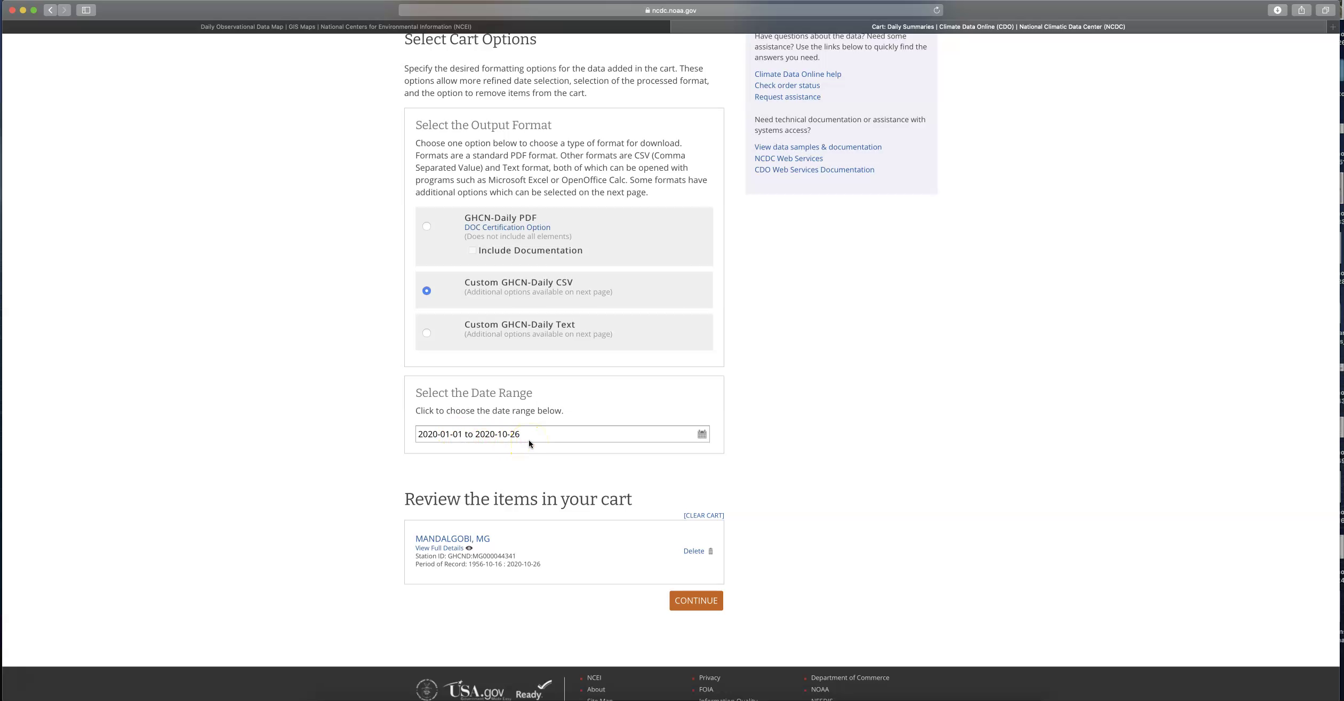
{"action": "left_click", "coordinate": [701, 435]}
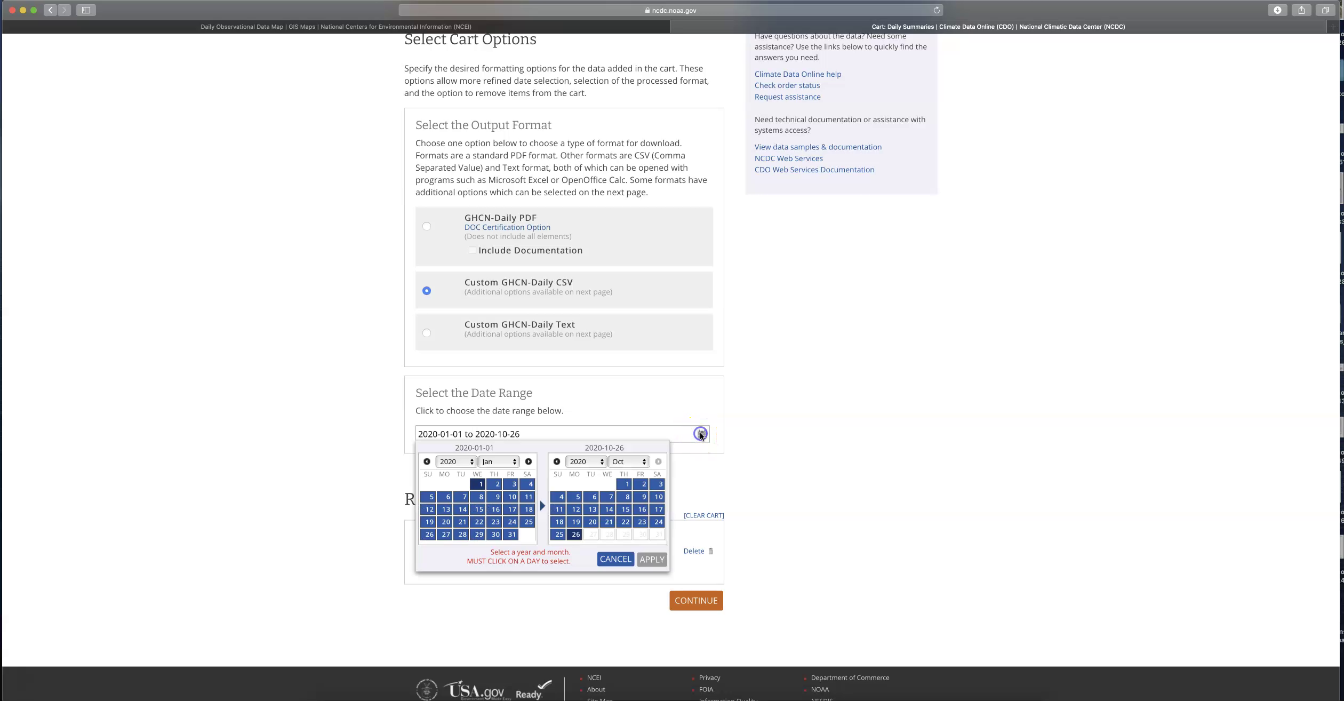
{"action": "left_click", "coordinate": [473, 461]}
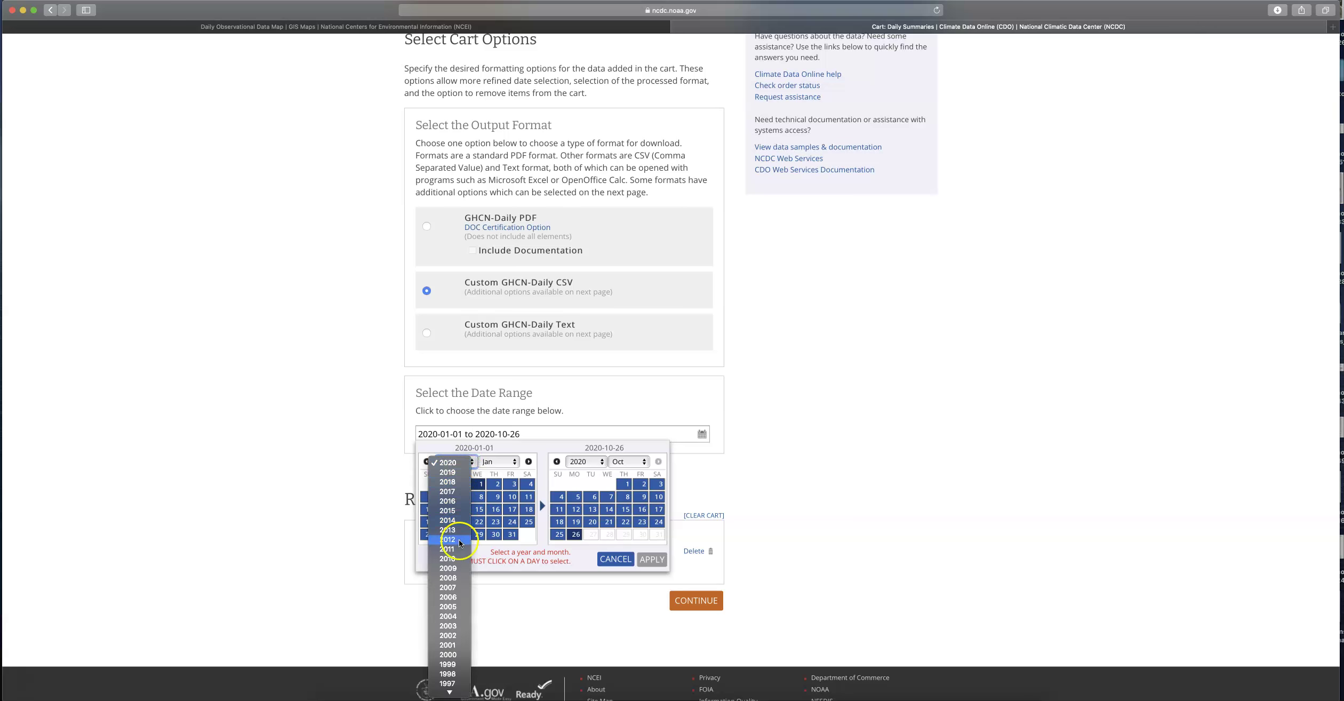
{"action": "scroll", "coordinate": [454, 634], "scroll_direction": "down", "scroll_amount": 10}
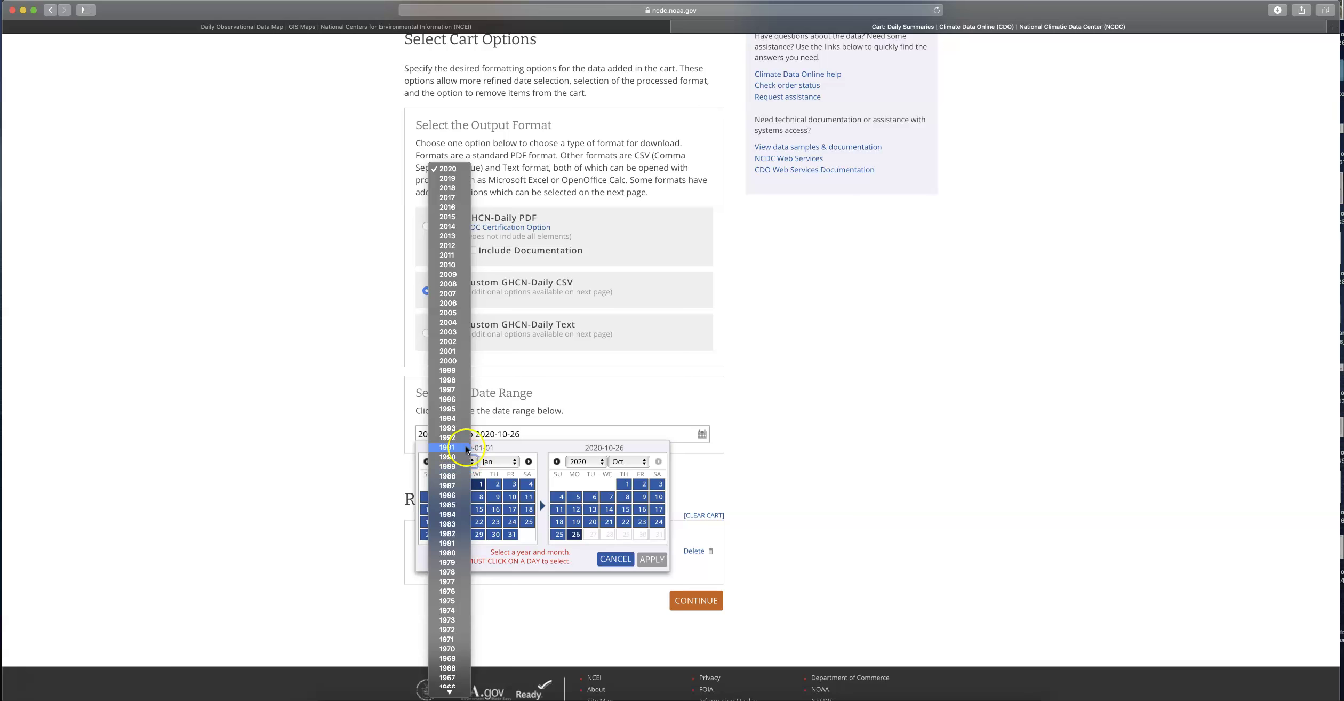
{"action": "left_click", "coordinate": [460, 465]}
{"action": "left_click", "coordinate": [456, 455]}
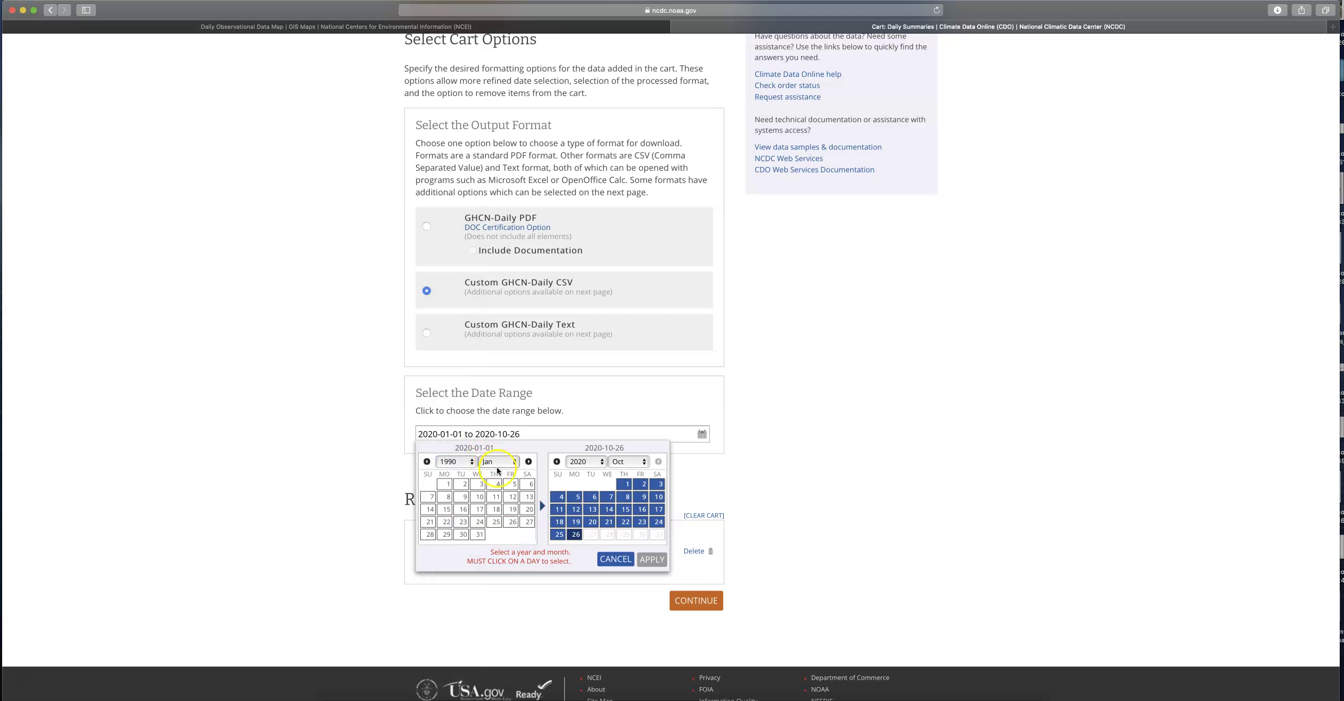
{"action": "left_click", "coordinate": [444, 485]}
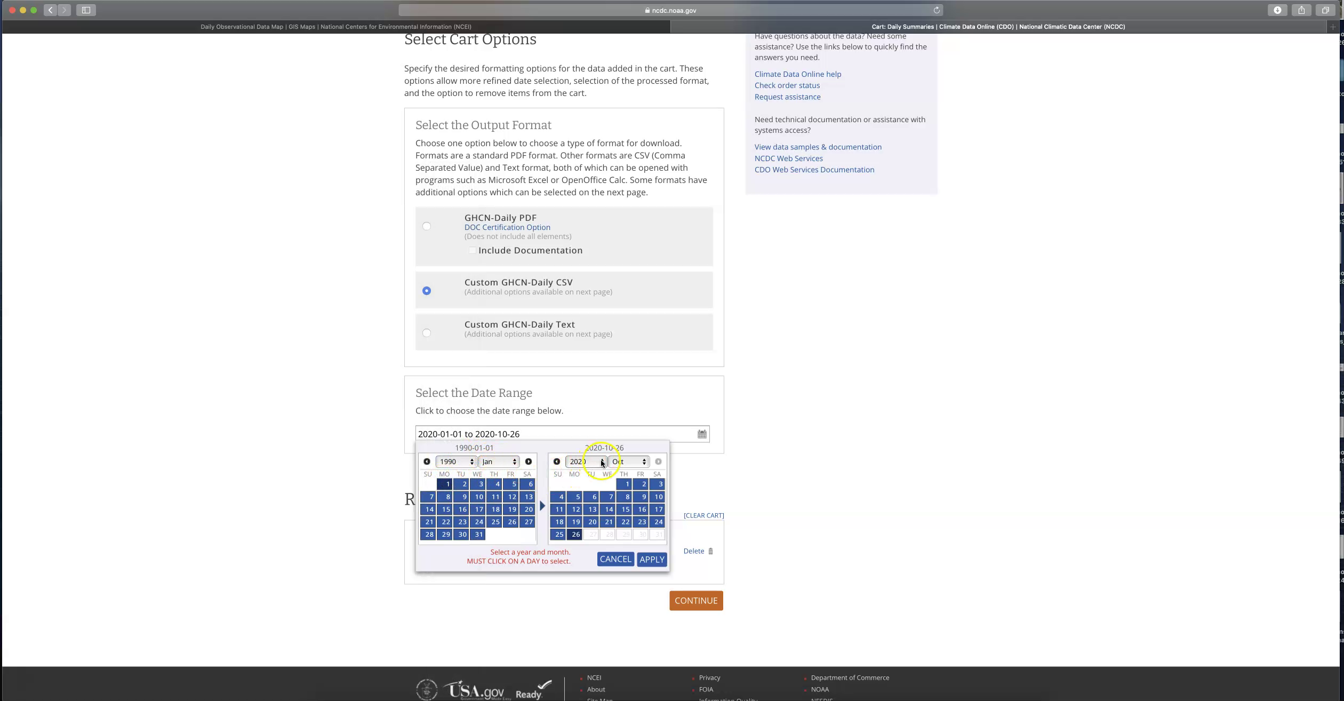
Step: Set the end of the date range to December 31, 2019, apply it and continue to the custom options
{"action": "left_click", "coordinate": [602, 462]}
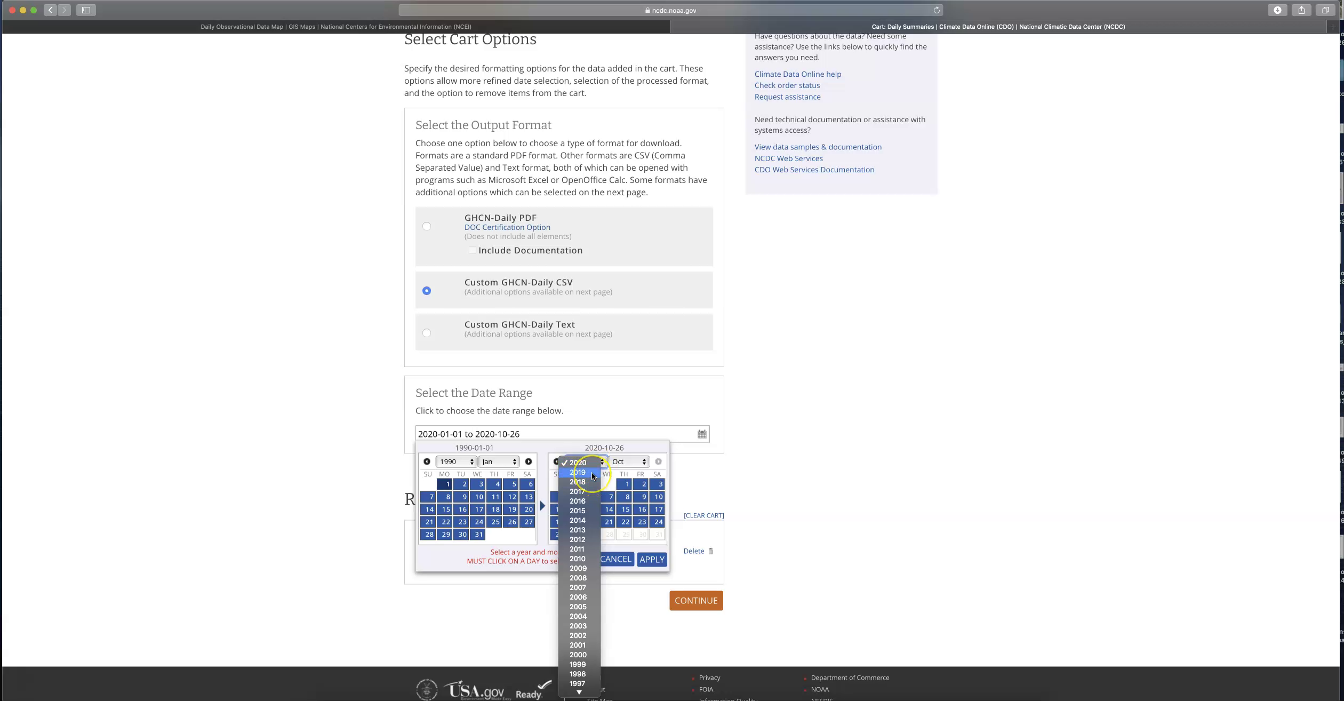
{"action": "left_click", "coordinate": [593, 475]}
{"action": "left_click", "coordinate": [640, 462]}
{"action": "left_click", "coordinate": [629, 482]}
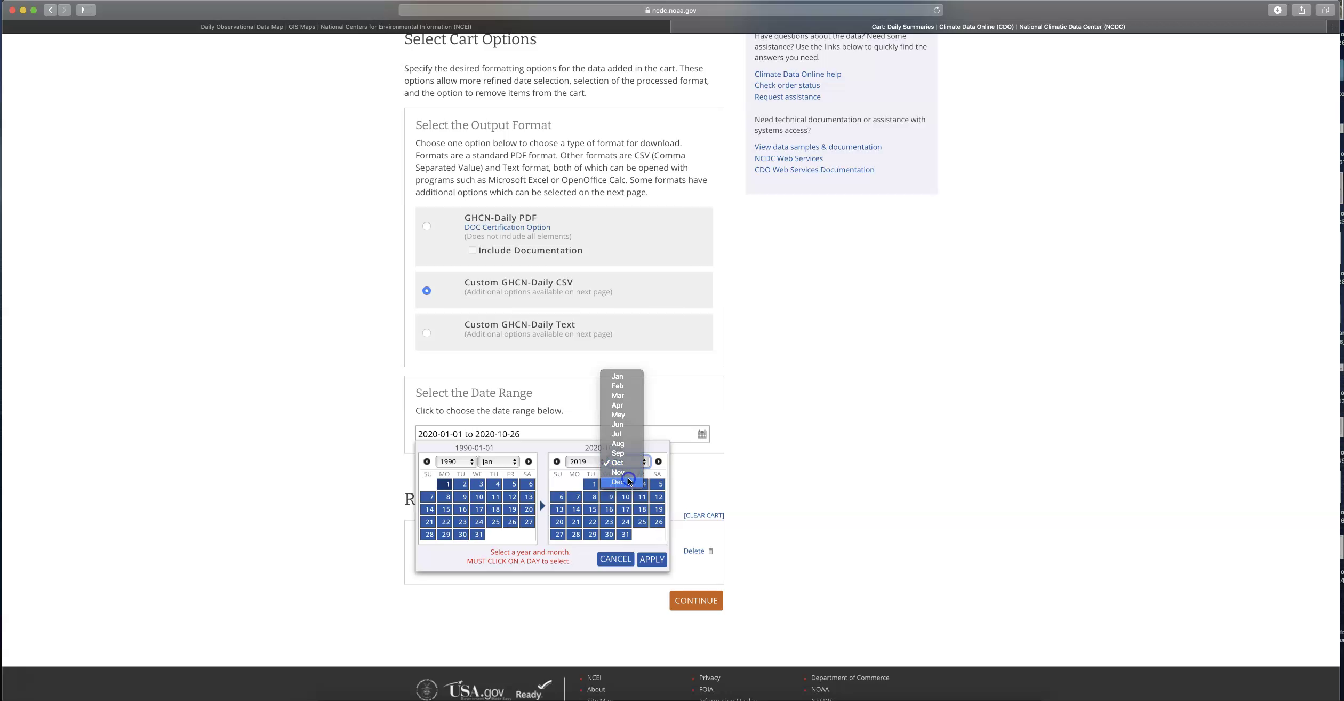
{"action": "left_click", "coordinate": [593, 534]}
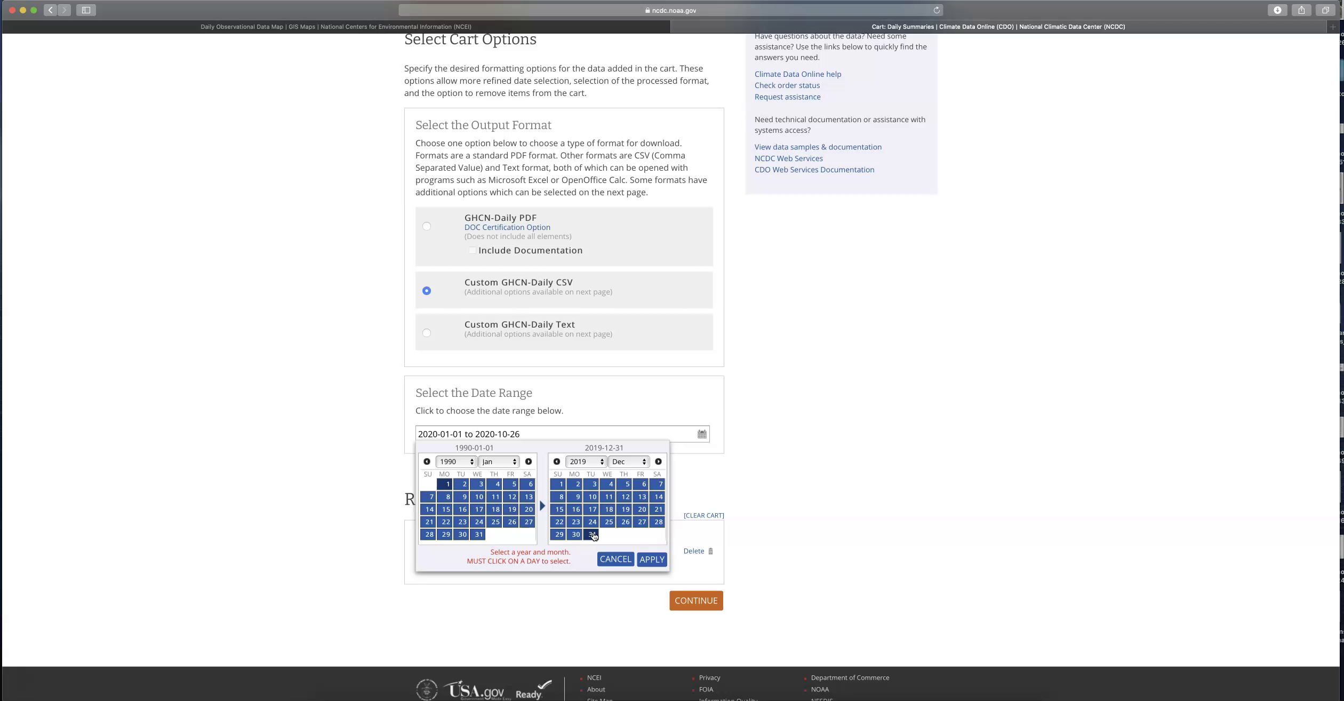
{"action": "left_click", "coordinate": [597, 486]}
{"action": "left_click", "coordinate": [647, 561]}
{"action": "scroll", "coordinate": [648, 563], "scroll_direction": "down", "scroll_amount": 3}
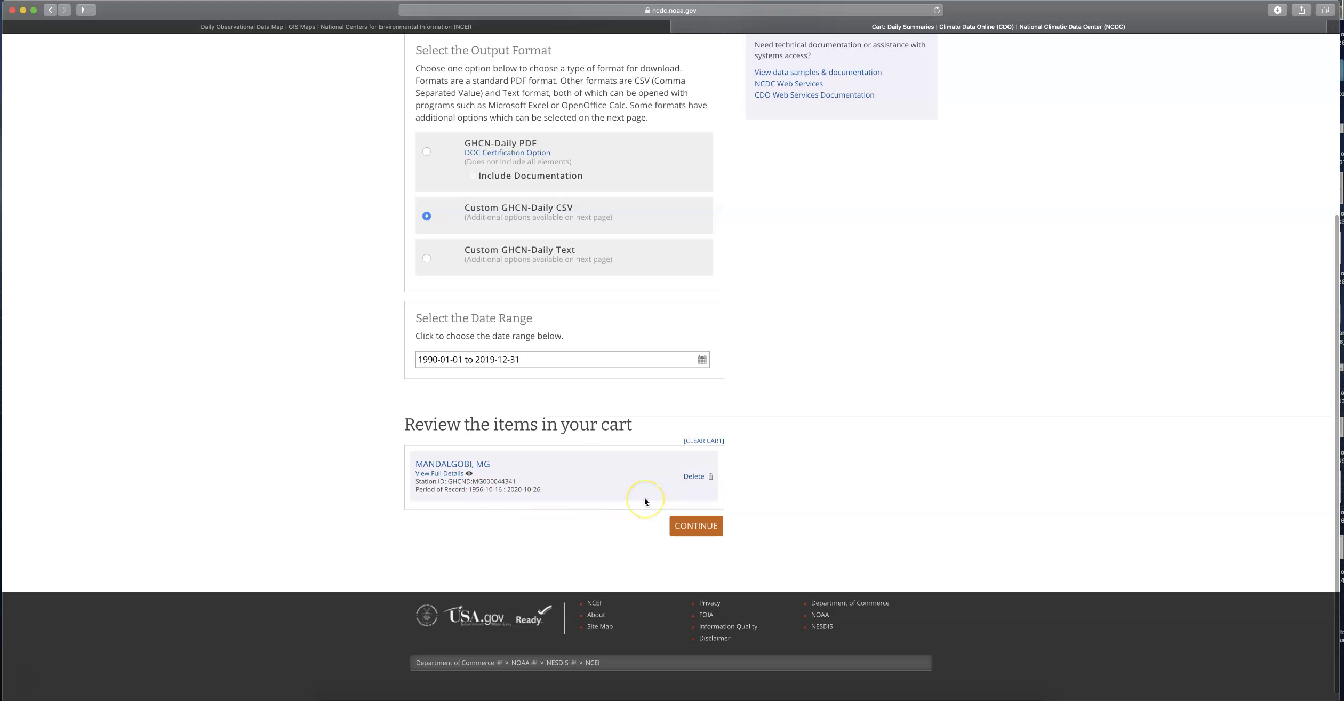
{"action": "left_click", "coordinate": [700, 532]}
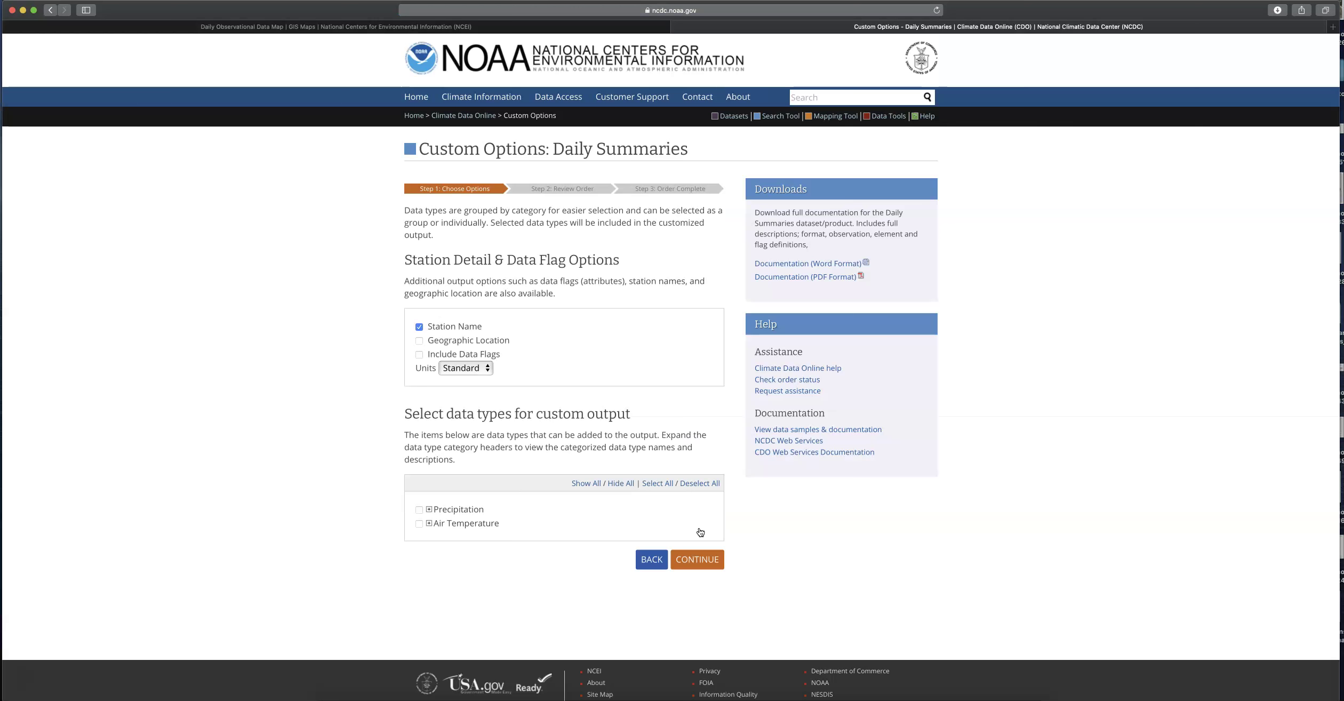
Step: Include the geographic location and data flags in the output and set the units to Metric
{"action": "scroll", "coordinate": [570, 366], "scroll_direction": "down", "scroll_amount": 1}
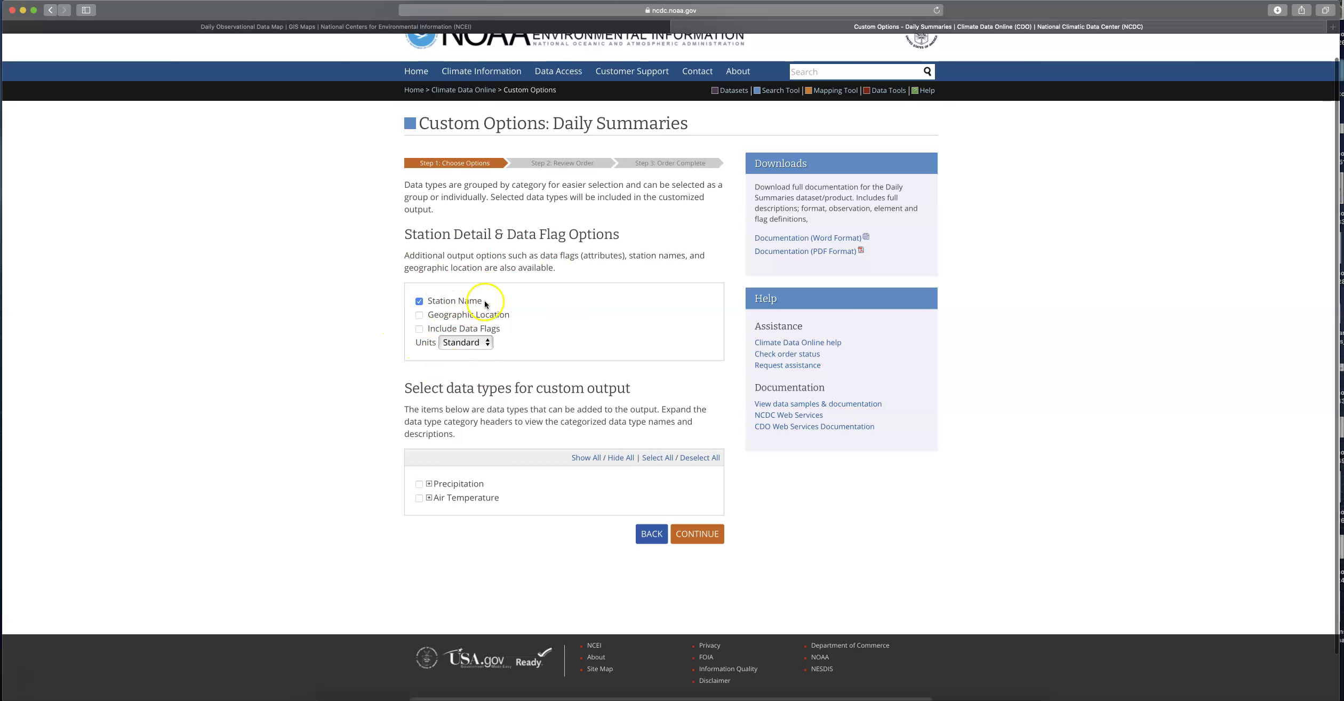
{"action": "left_click", "coordinate": [419, 317]}
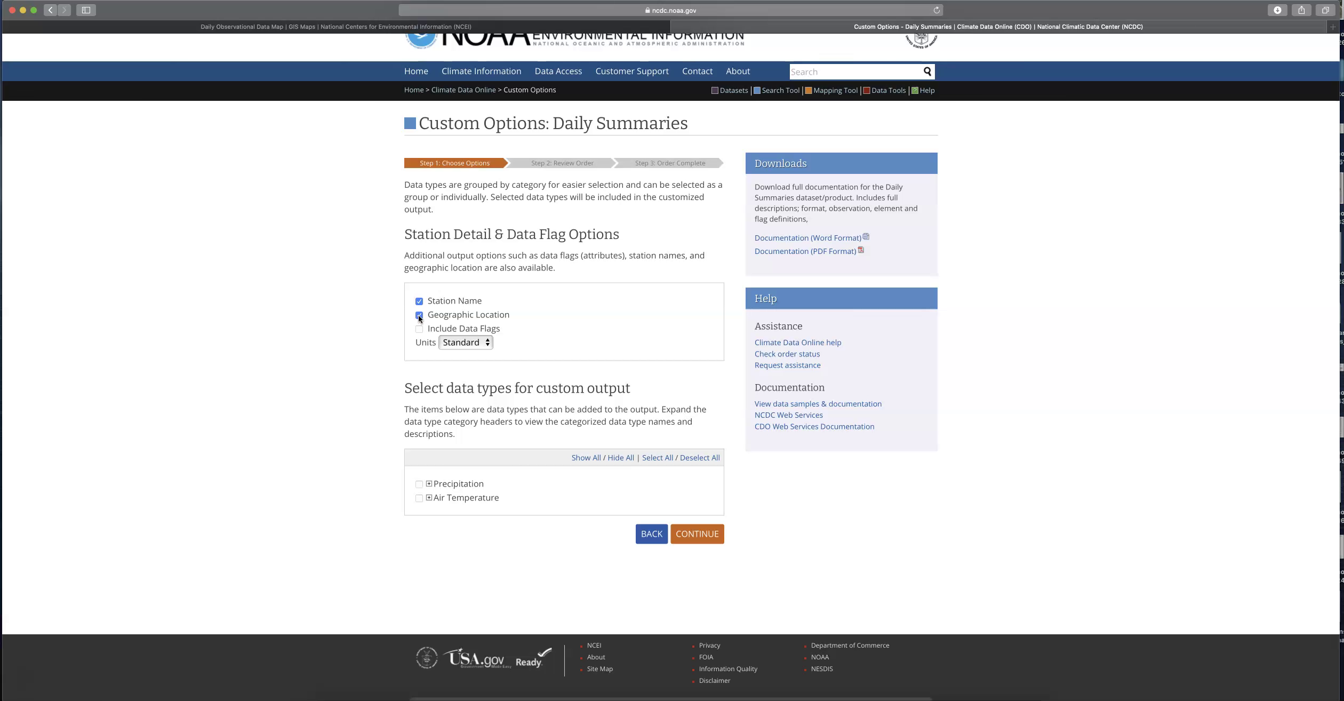
{"action": "left_click", "coordinate": [419, 329]}
{"action": "left_click", "coordinate": [489, 342]}
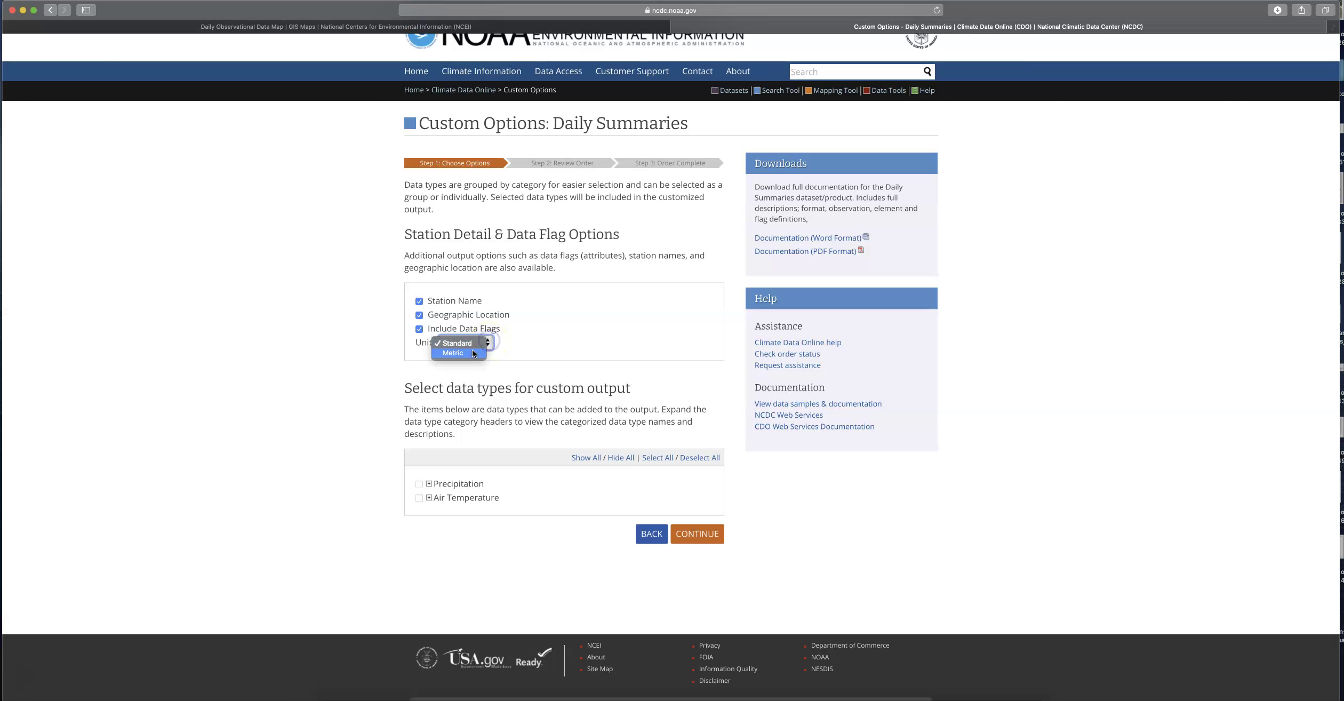
{"action": "left_click", "coordinate": [472, 352]}
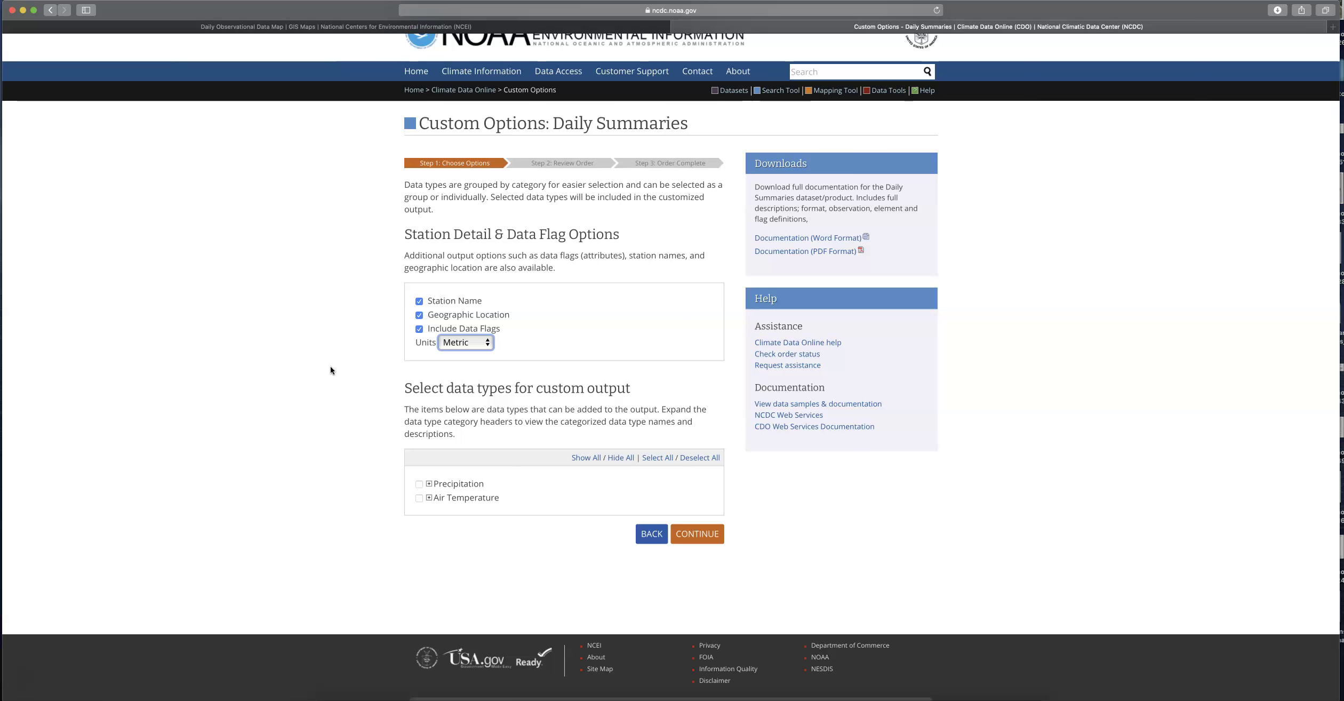
Step: Select the Precipitation and Air Temperature data types for the custom output
{"action": "scroll", "coordinate": [330, 366], "scroll_direction": "down", "scroll_amount": 2}
{"action": "left_click", "coordinate": [420, 450]}
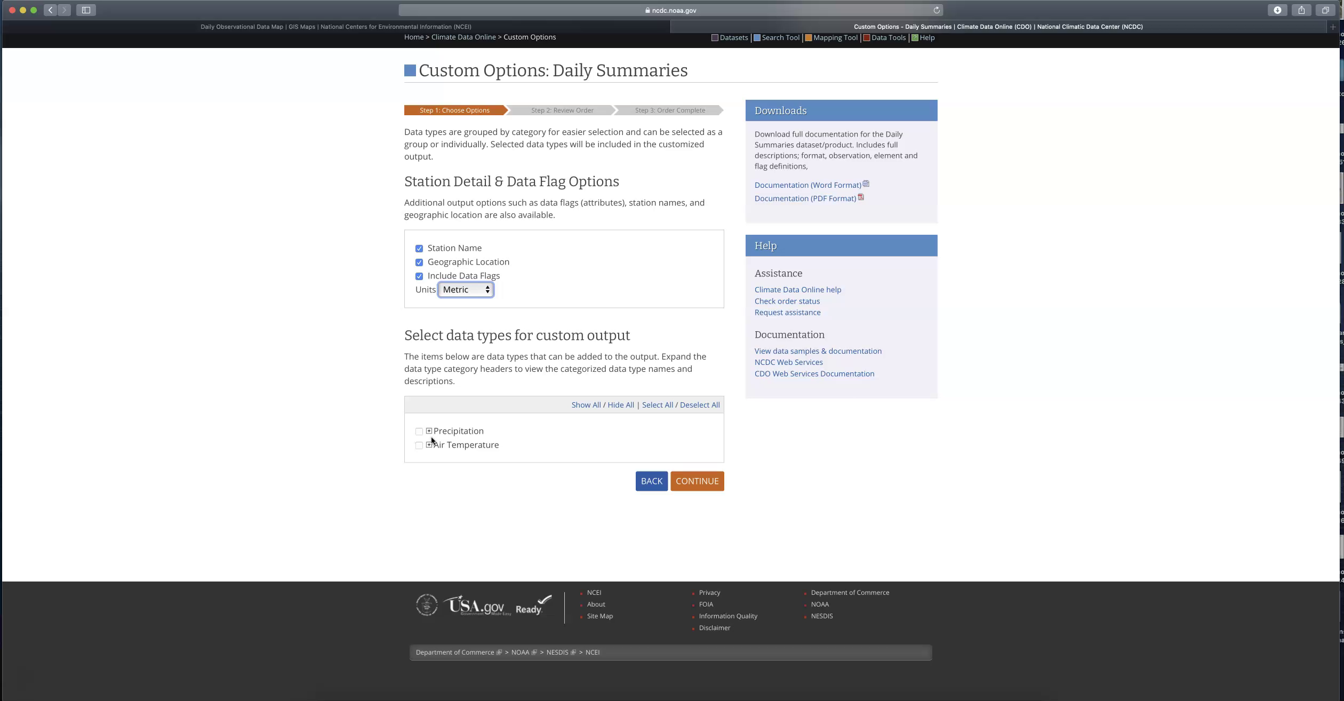
{"action": "left_click", "coordinate": [418, 433]}
{"action": "left_click", "coordinate": [419, 432]}
{"action": "left_click", "coordinate": [419, 445]}
Step: View the PDF documentation for the Daily Summaries dataset and return to the custom options page
{"action": "left_click", "coordinate": [703, 483]}
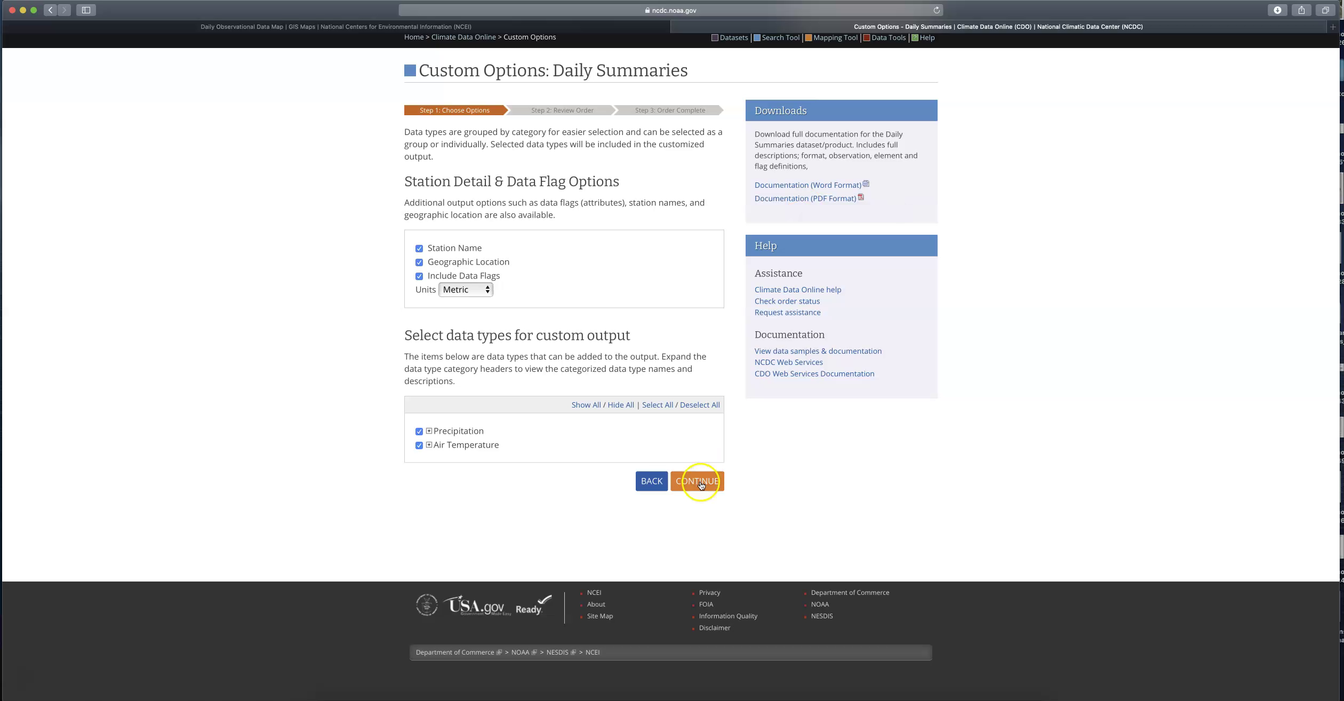
{"action": "left_click", "coordinate": [836, 199]}
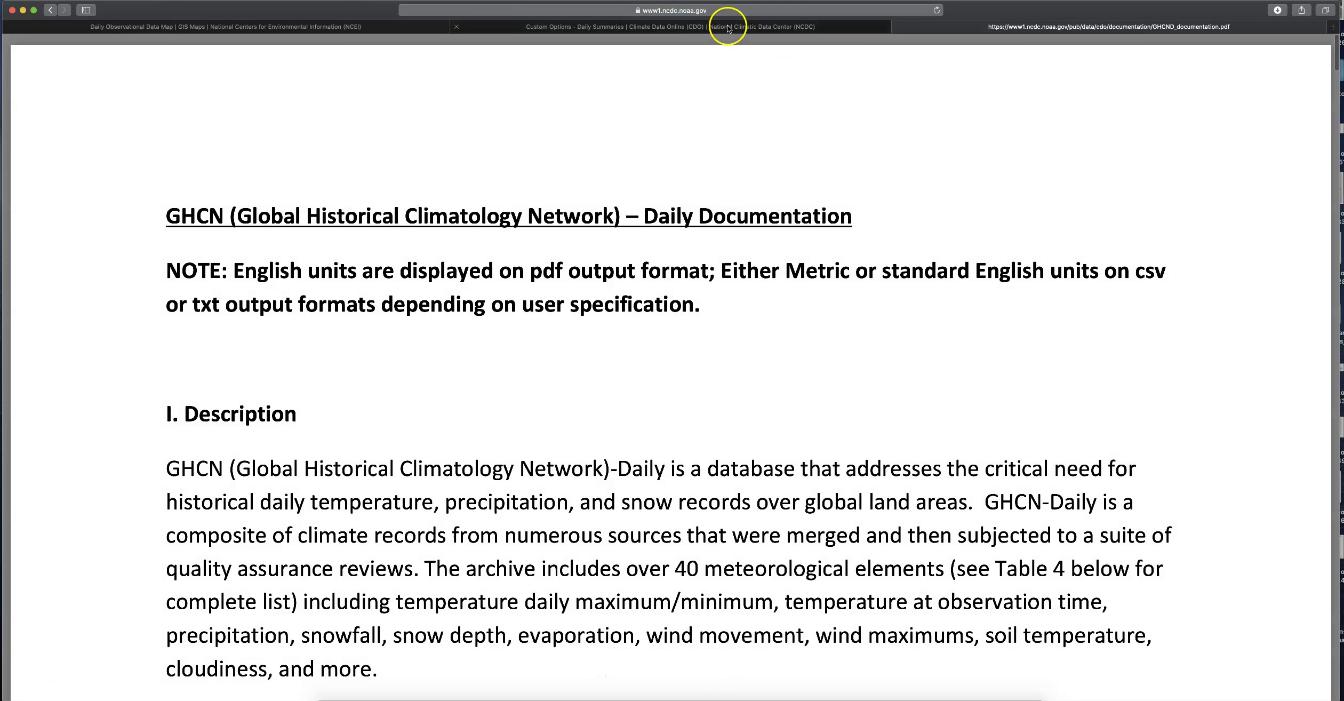
{"action": "left_click", "coordinate": [729, 27]}
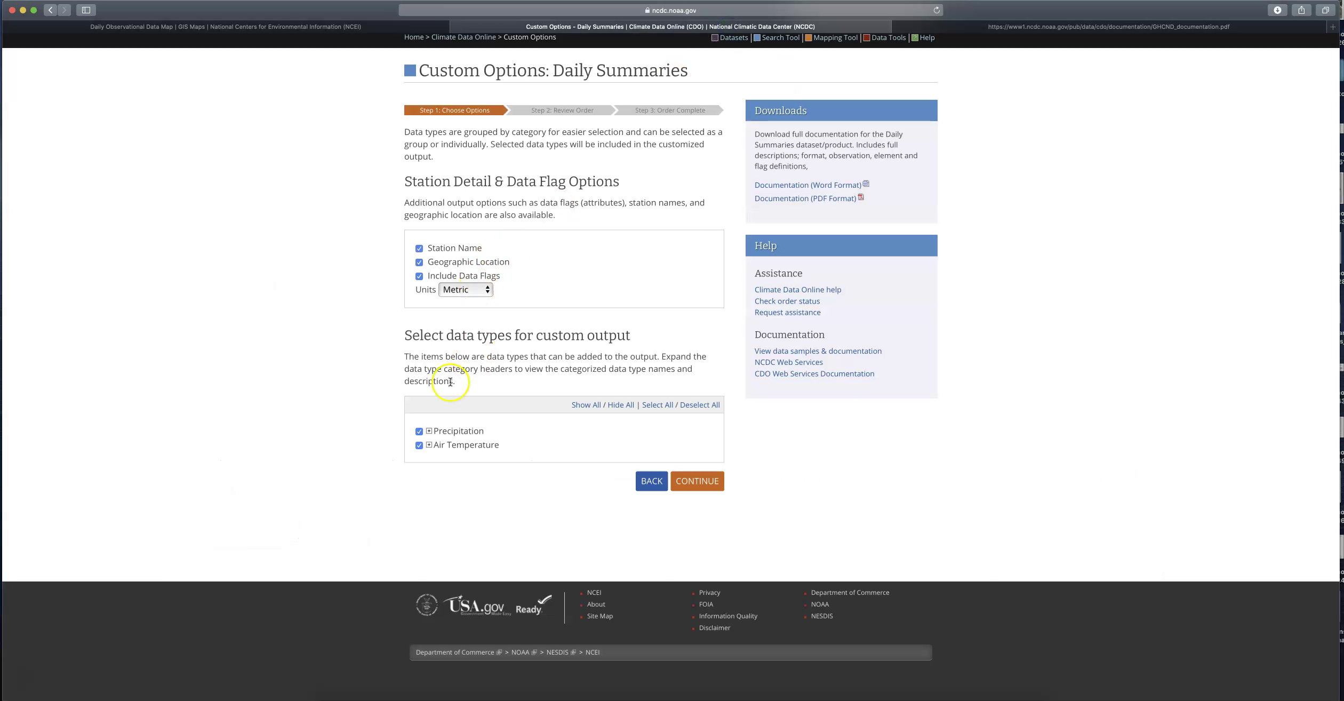
Step: Continue to the order review and check the requested data and email address fields before submission
{"action": "left_click", "coordinate": [702, 482]}
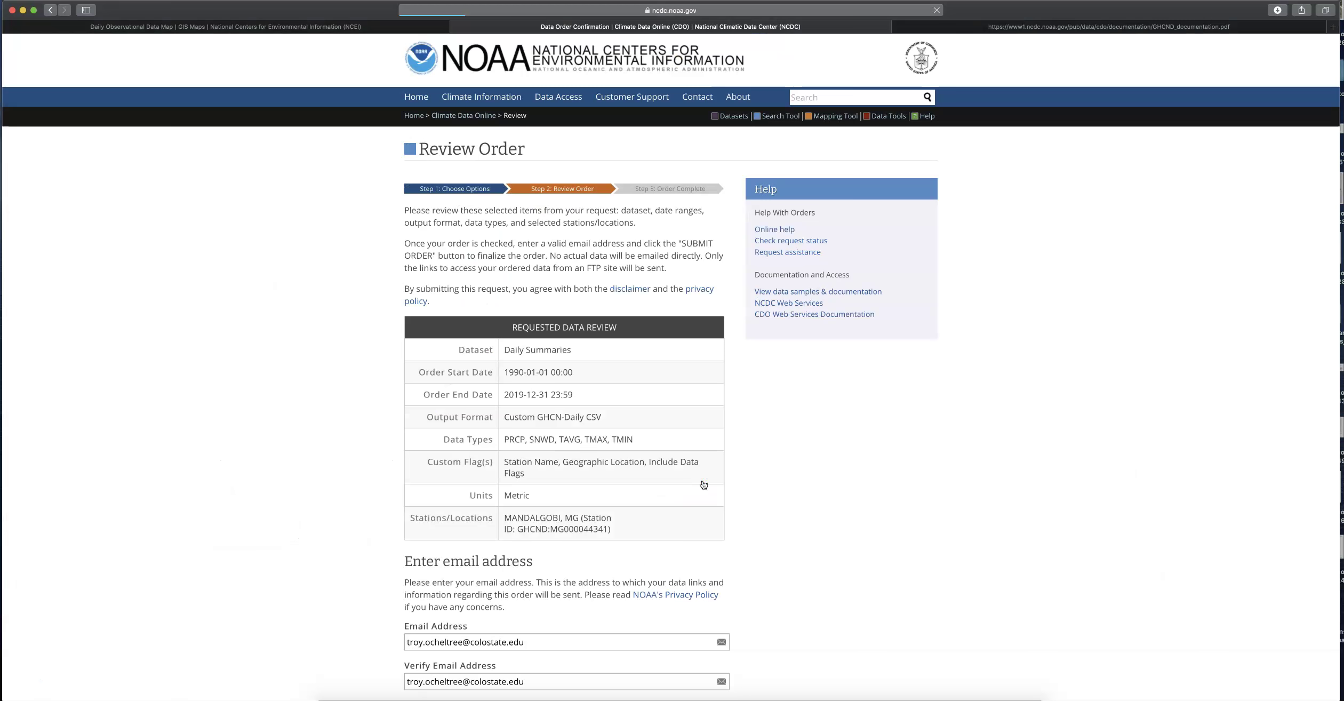
{"action": "scroll", "coordinate": [703, 484], "scroll_direction": "down", "scroll_amount": 1}
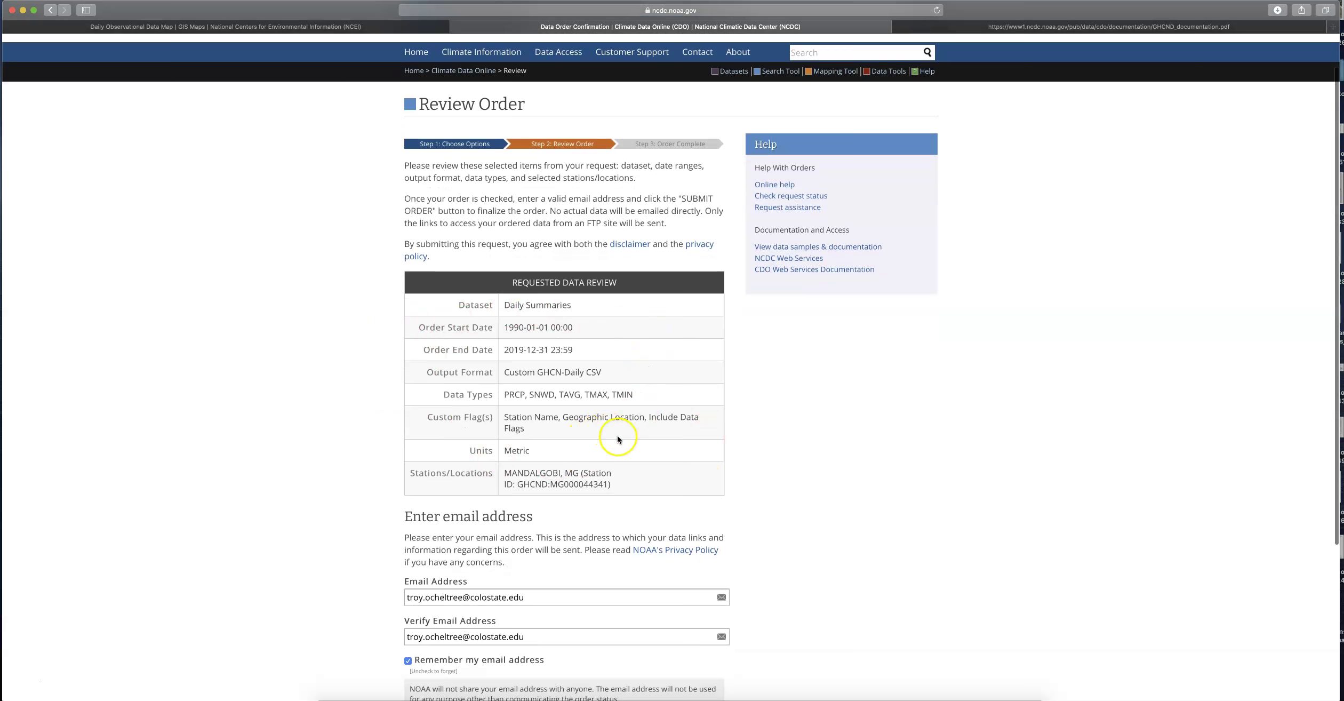
{"action": "scroll", "coordinate": [598, 431], "scroll_direction": "down", "scroll_amount": 3}
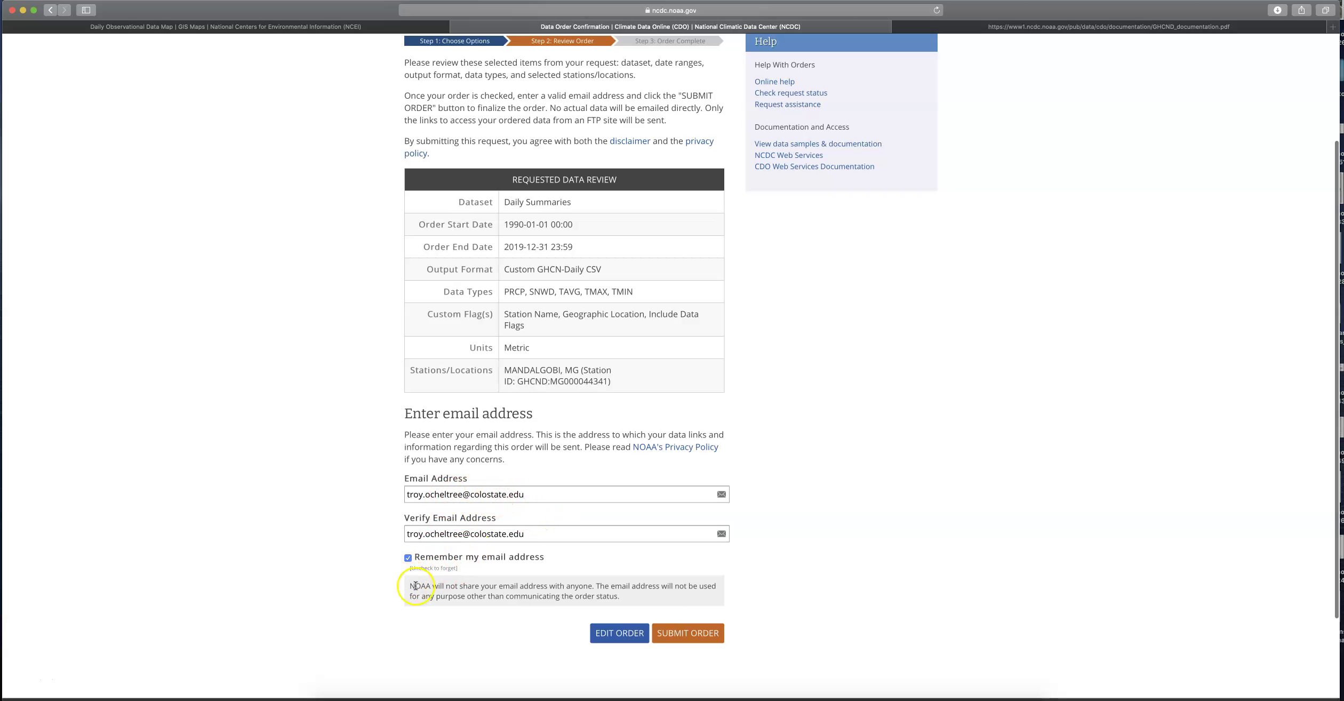
{"action": "left_click", "coordinate": [687, 638]}
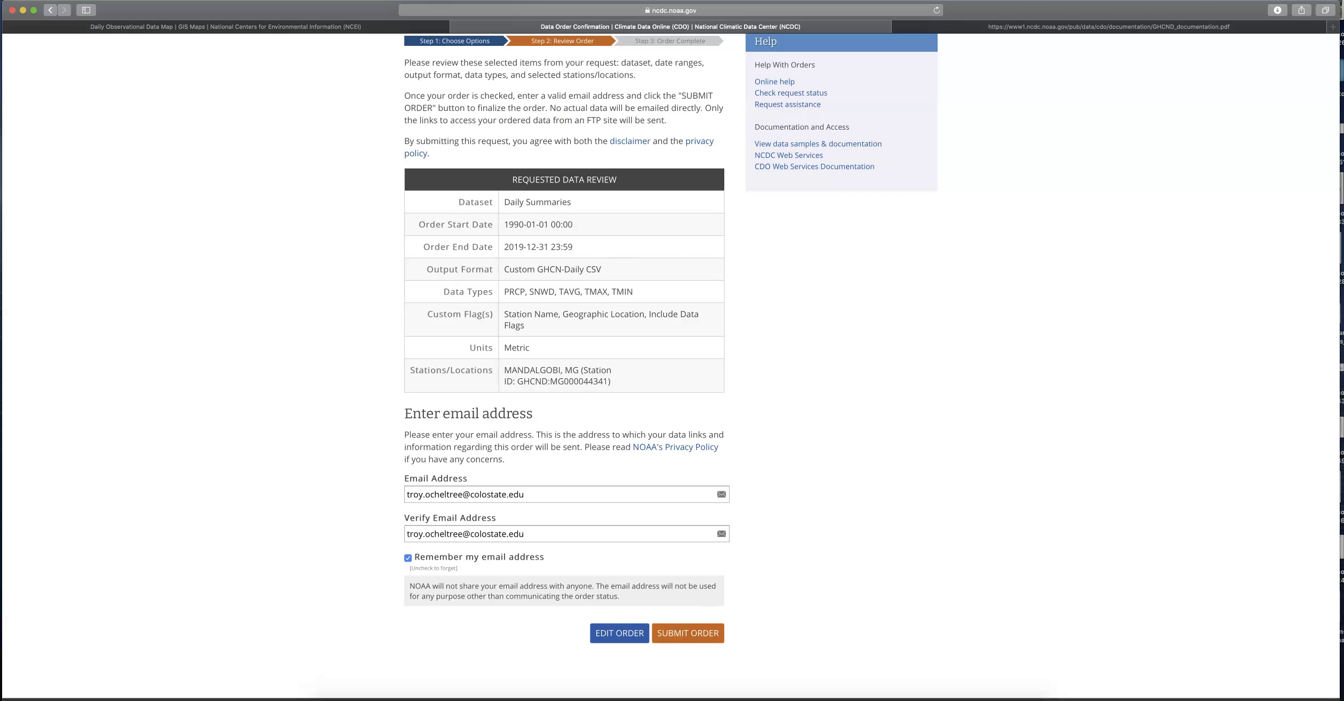
Step: Close the browser window and, in Finder's OneDrive, open the Mongolia folder under F310_Spring2020, Assignments, Assignment_9_GrasslandData, FRS_Assign9_data
{"action": "left_click", "coordinate": [12, 9]}
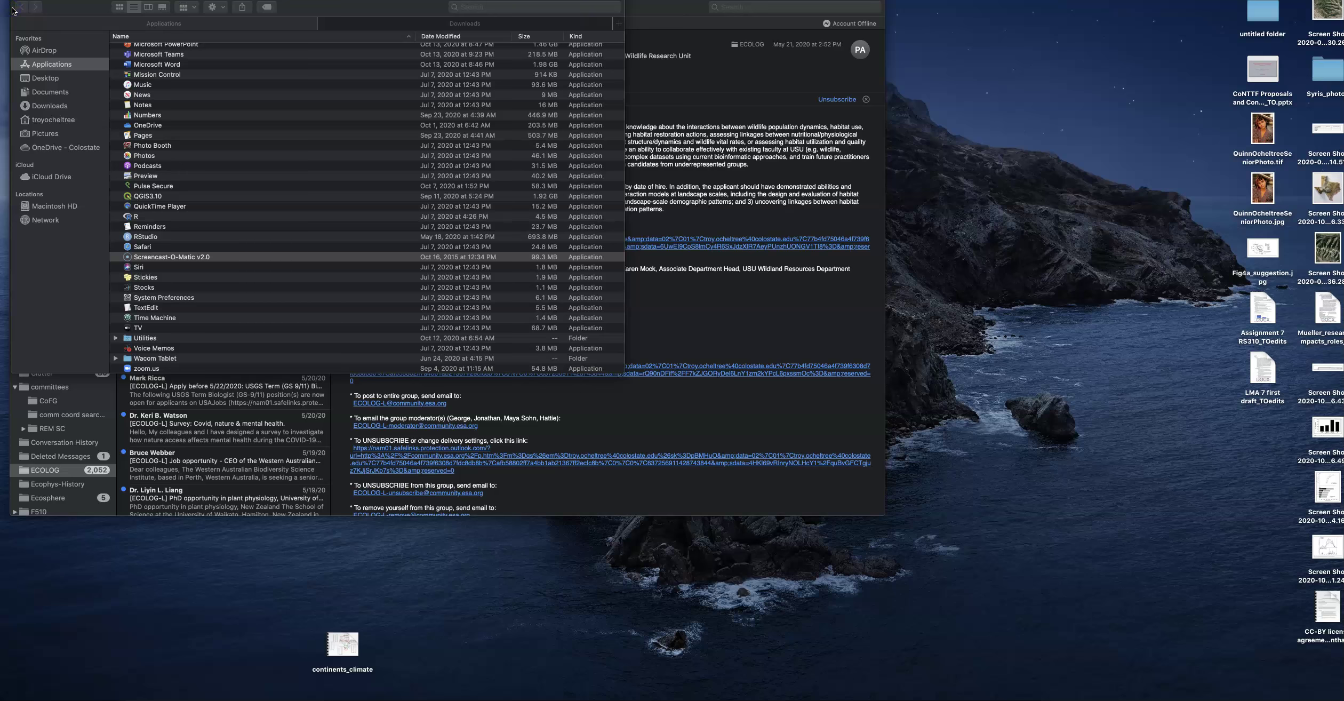
{"action": "left_click", "coordinate": [40, 147]}
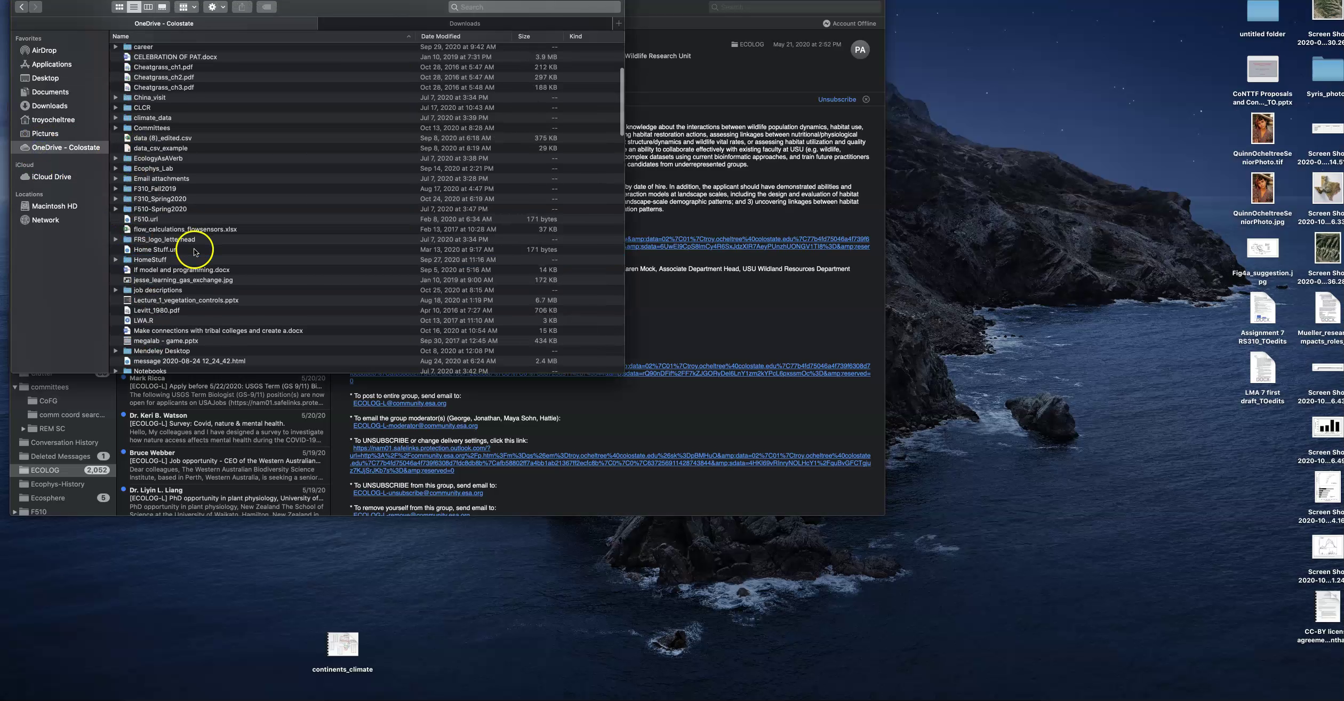
{"action": "left_click", "coordinate": [165, 201]}
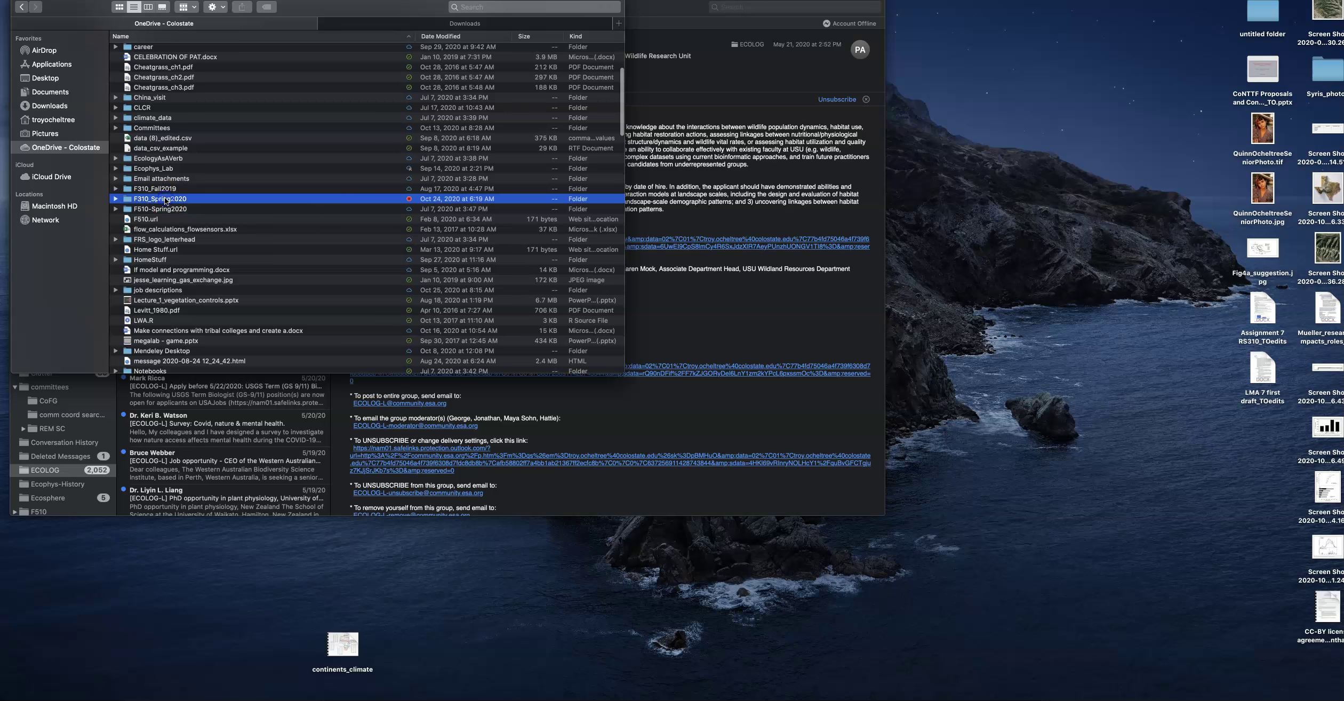
{"action": "double_click", "coordinate": [166, 200]}
{"action": "double_click", "coordinate": [156, 48]}
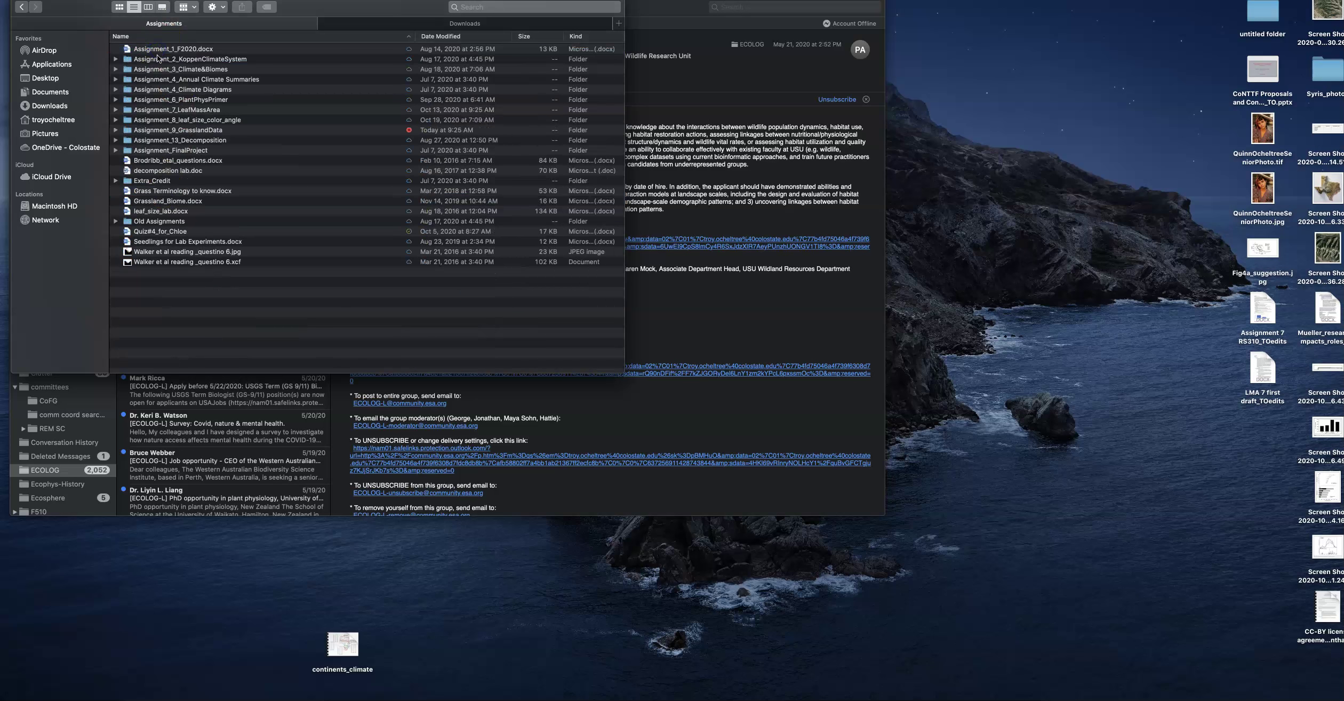
{"action": "double_click", "coordinate": [181, 131]}
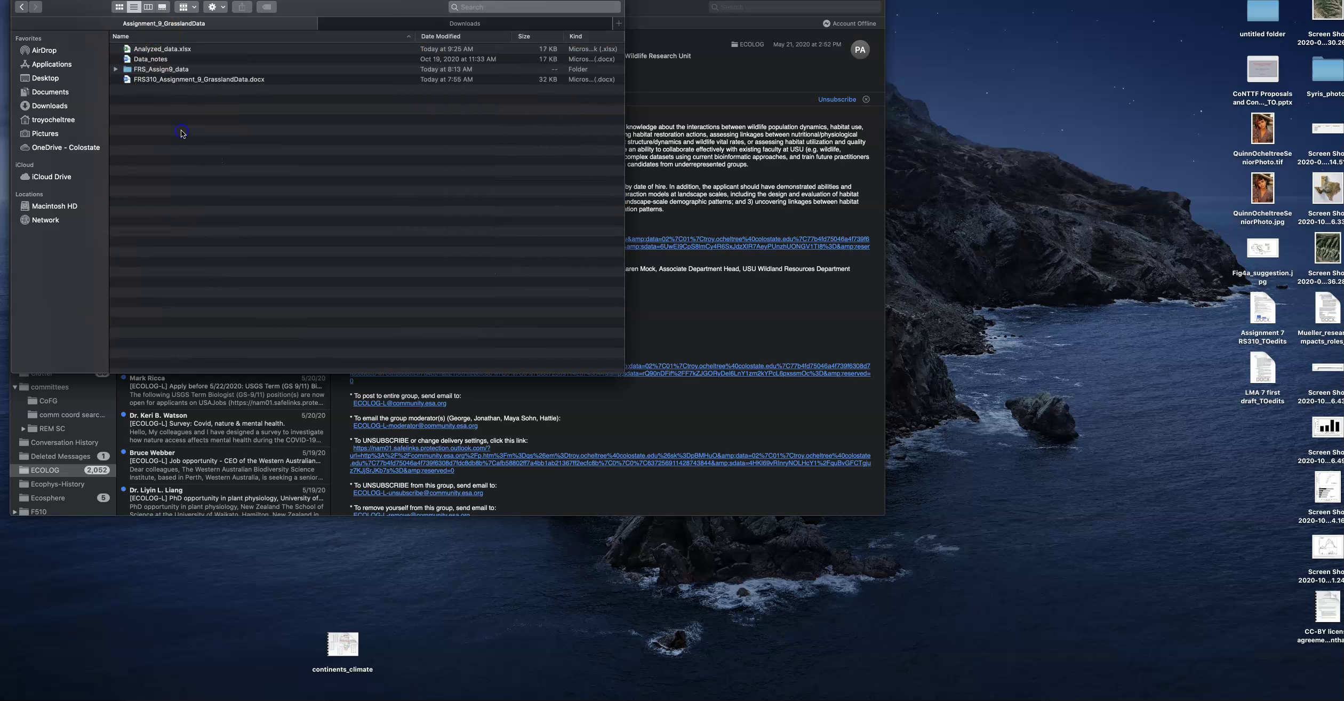
{"action": "double_click", "coordinate": [156, 69]}
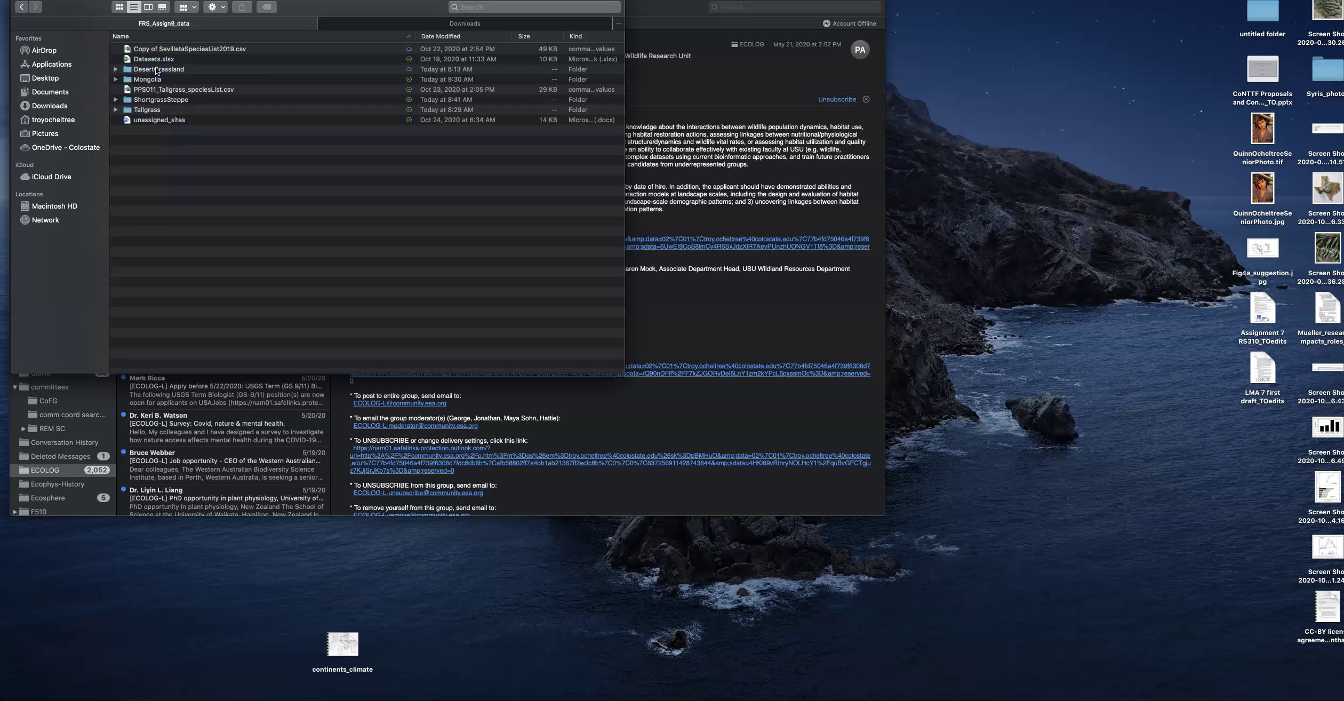
{"action": "double_click", "coordinate": [153, 80]}
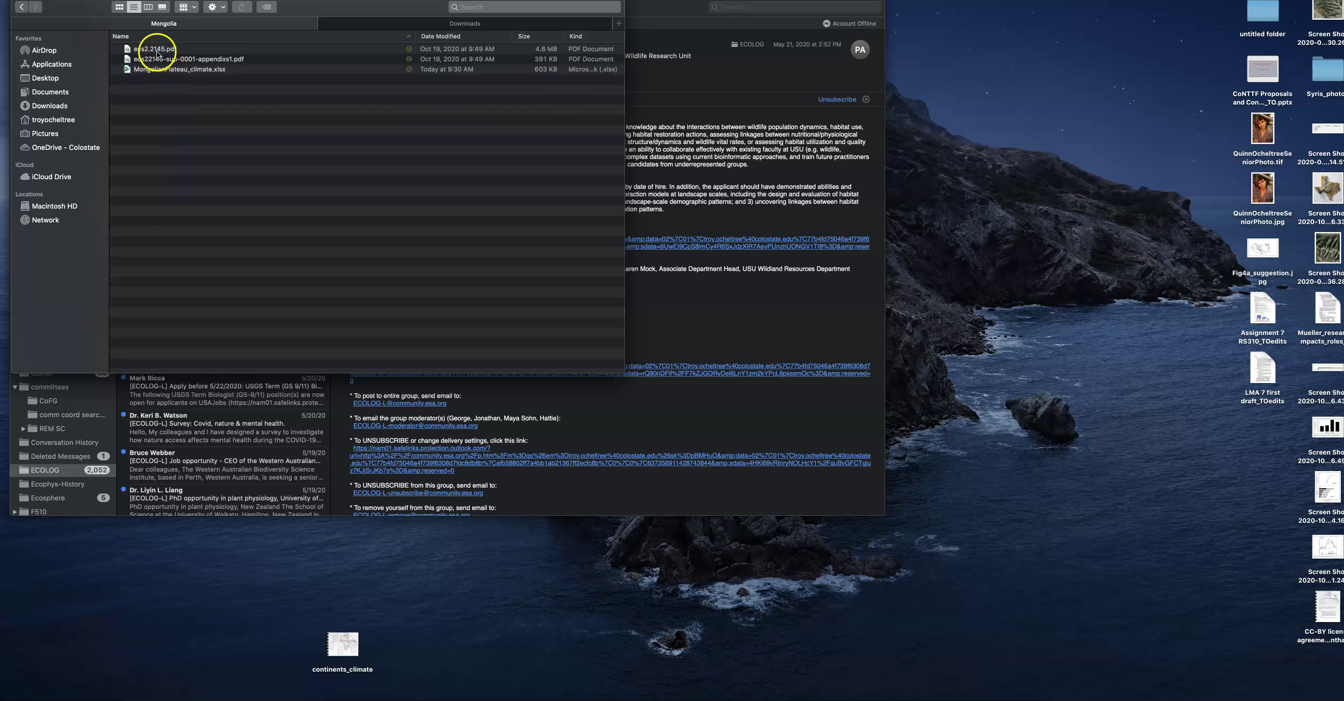
Step: Open MongolianPlateau_climate.xlsx in Excel and enlarge its window to fill the screen
{"action": "left_click", "coordinate": [152, 70]}
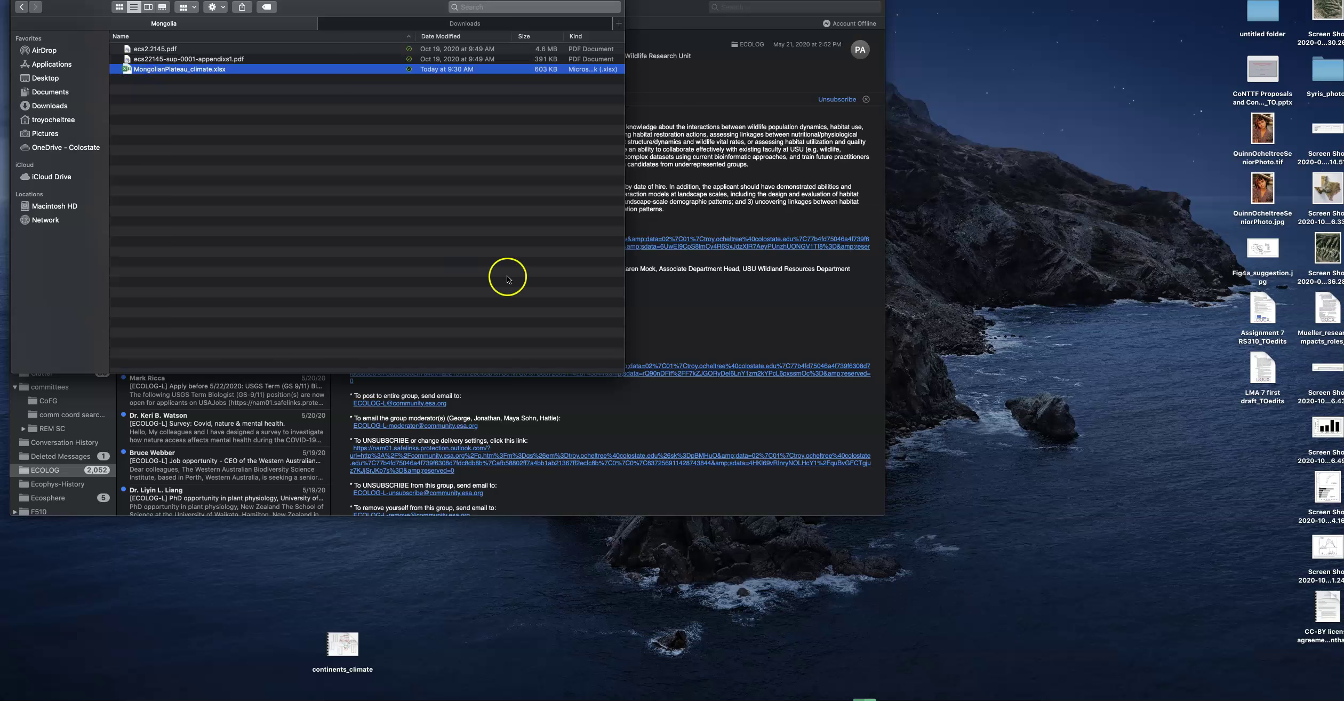
{"action": "key", "text": "super+o"}
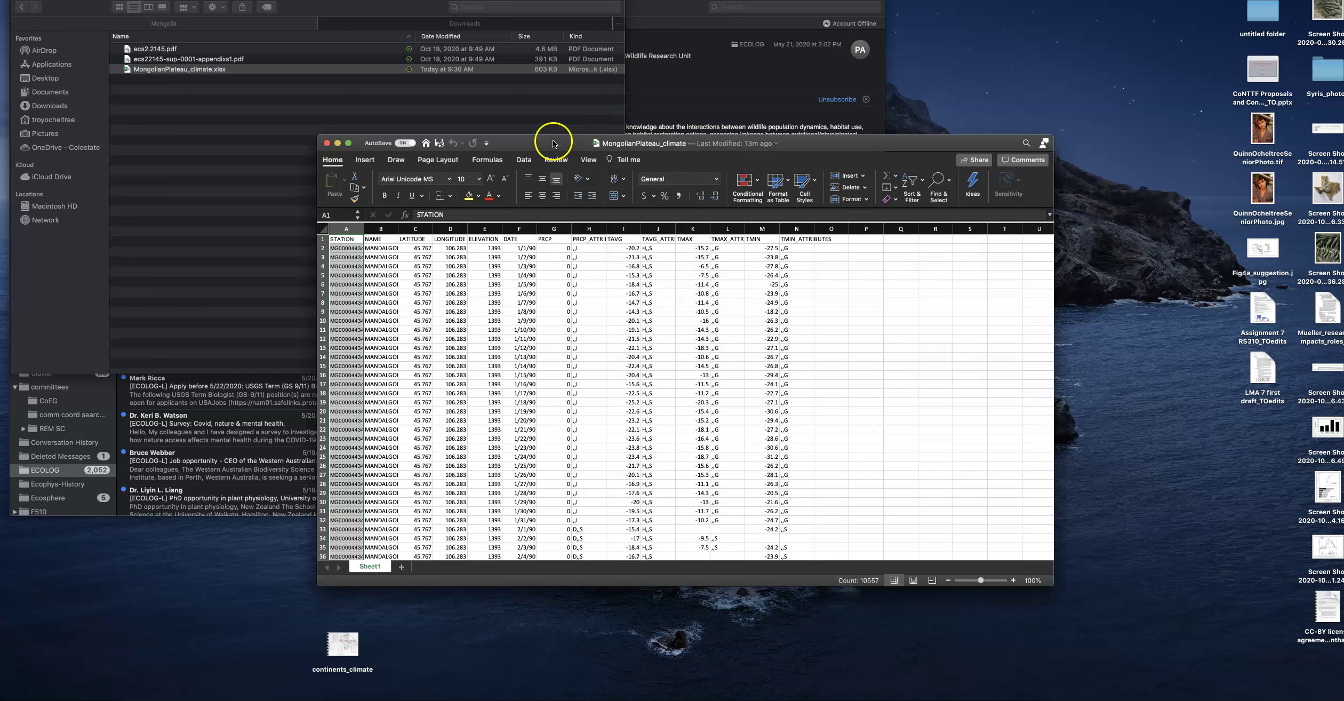
{"action": "left_click_drag", "start_coordinate": [554, 141], "coordinate": [247, 9]}
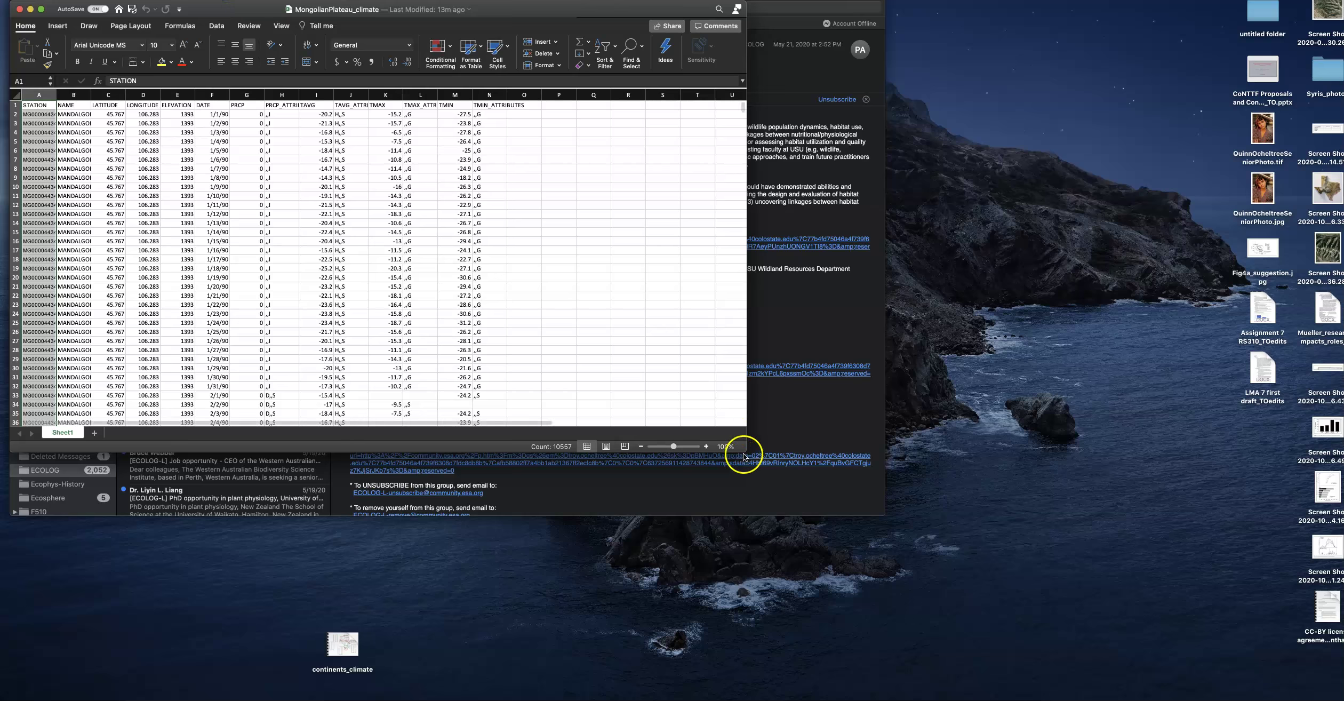
{"action": "left_click_drag", "start_coordinate": [746, 457], "coordinate": [1319, 693]}
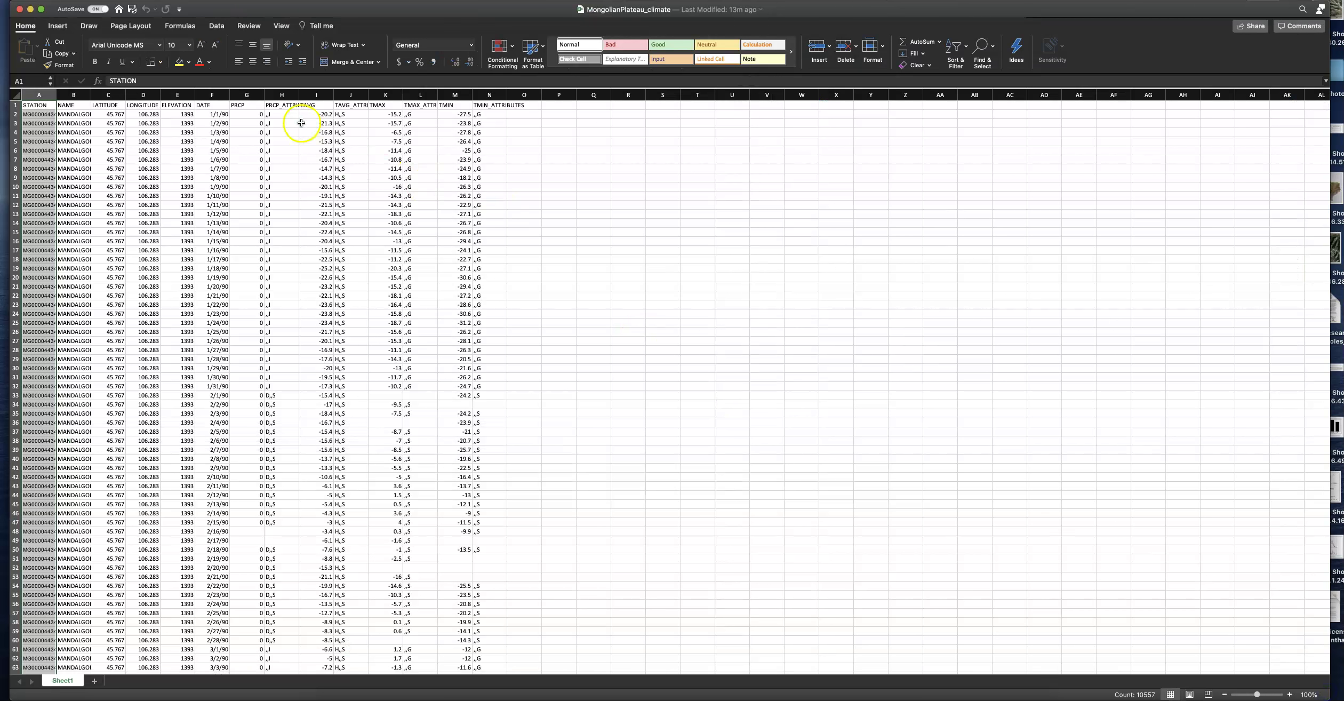
{"action": "scroll", "coordinate": [148, 190], "scroll_direction": "up", "scroll_amount": 5}
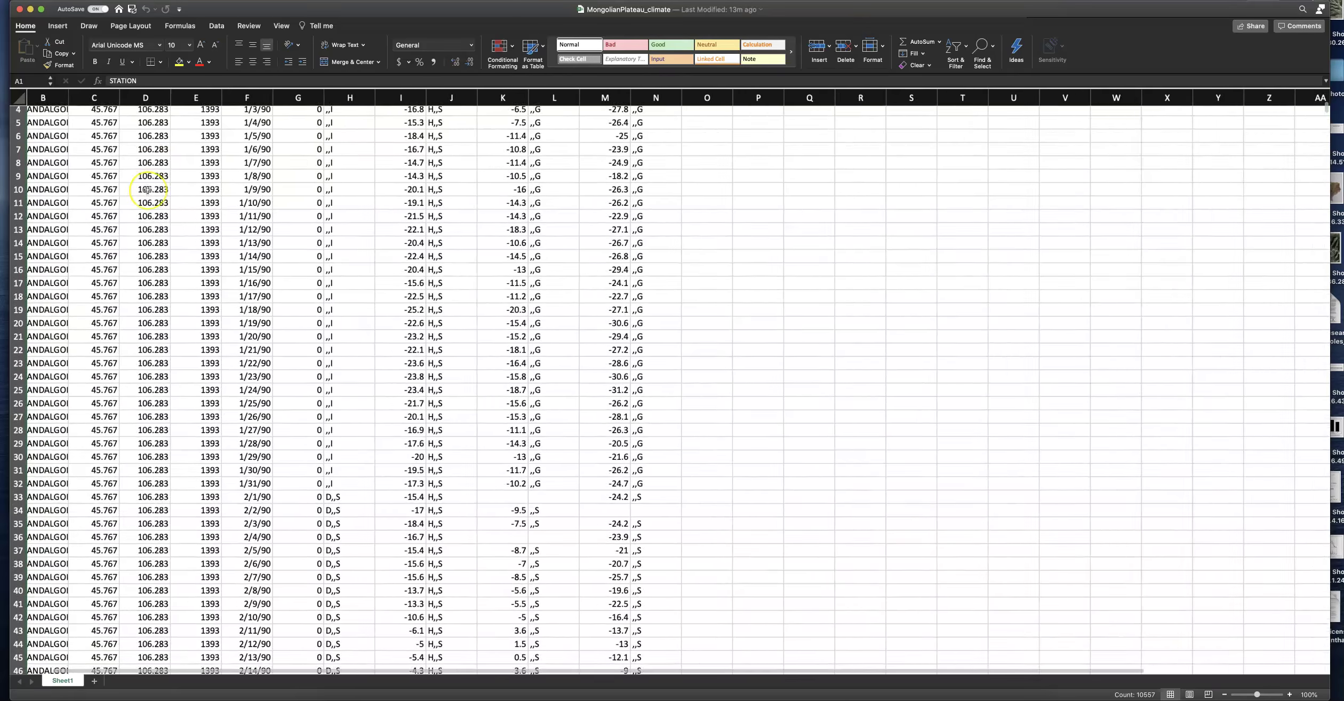
Step: Return to the start of the worksheet, magnify it to 223%, and examine the column headers and first station records
{"action": "scroll", "coordinate": [148, 190], "scroll_direction": "up", "scroll_amount": 5}
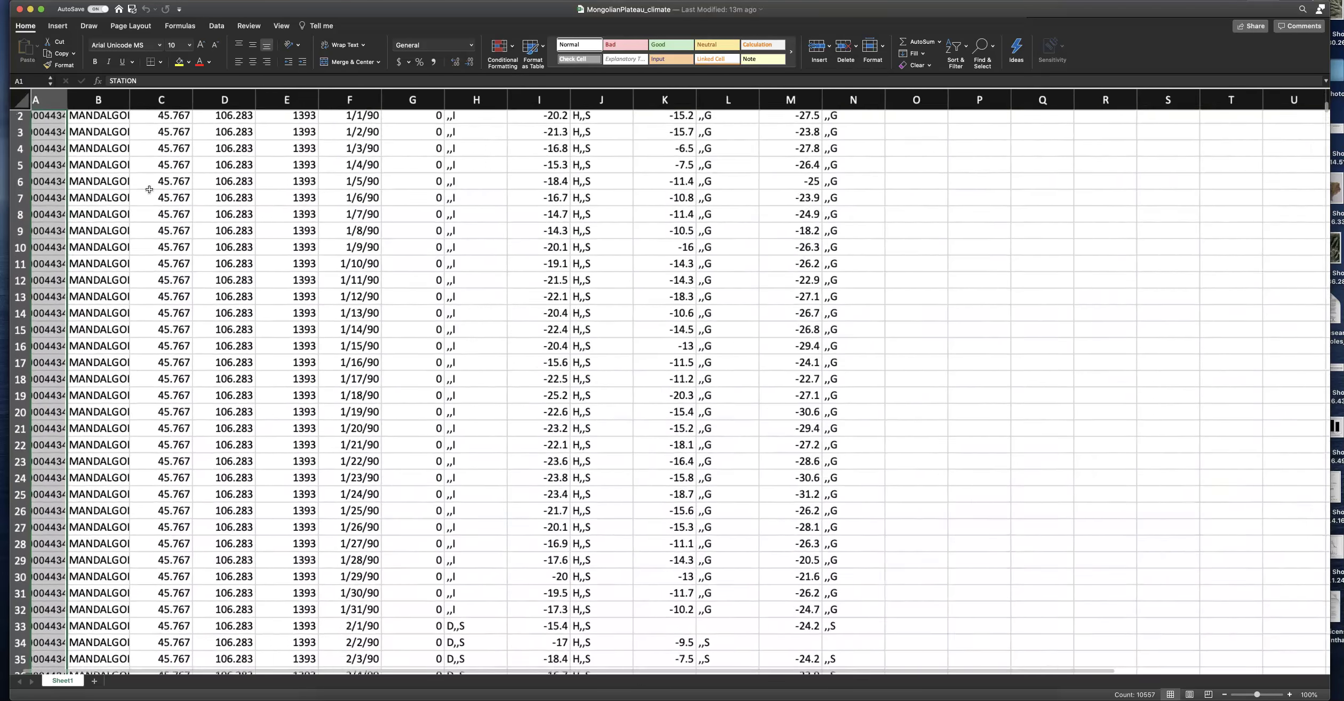
{"action": "scroll", "coordinate": [149, 190], "scroll_direction": "up", "scroll_amount": 3}
{"action": "scroll", "coordinate": [149, 189], "scroll_direction": "left", "scroll_amount": 2}
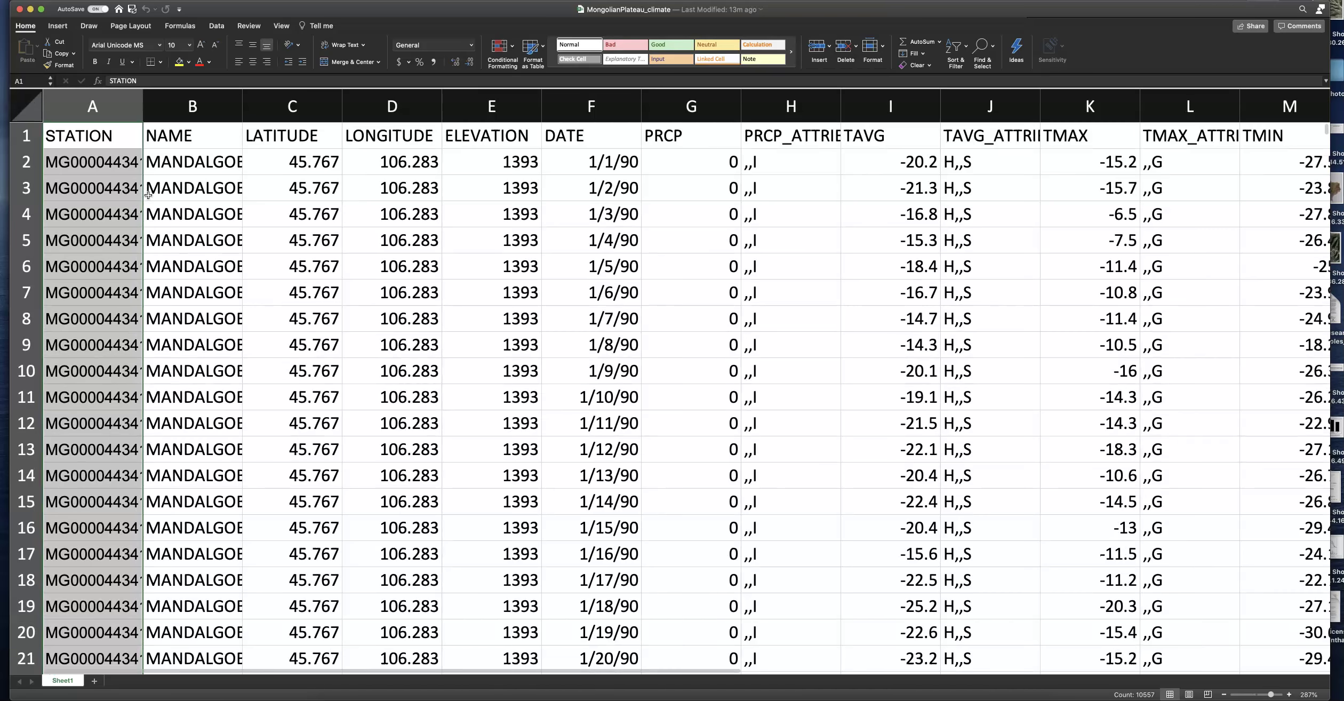
{"action": "scroll", "coordinate": [144, 196], "scroll_direction": "down", "scroll_amount": 2}
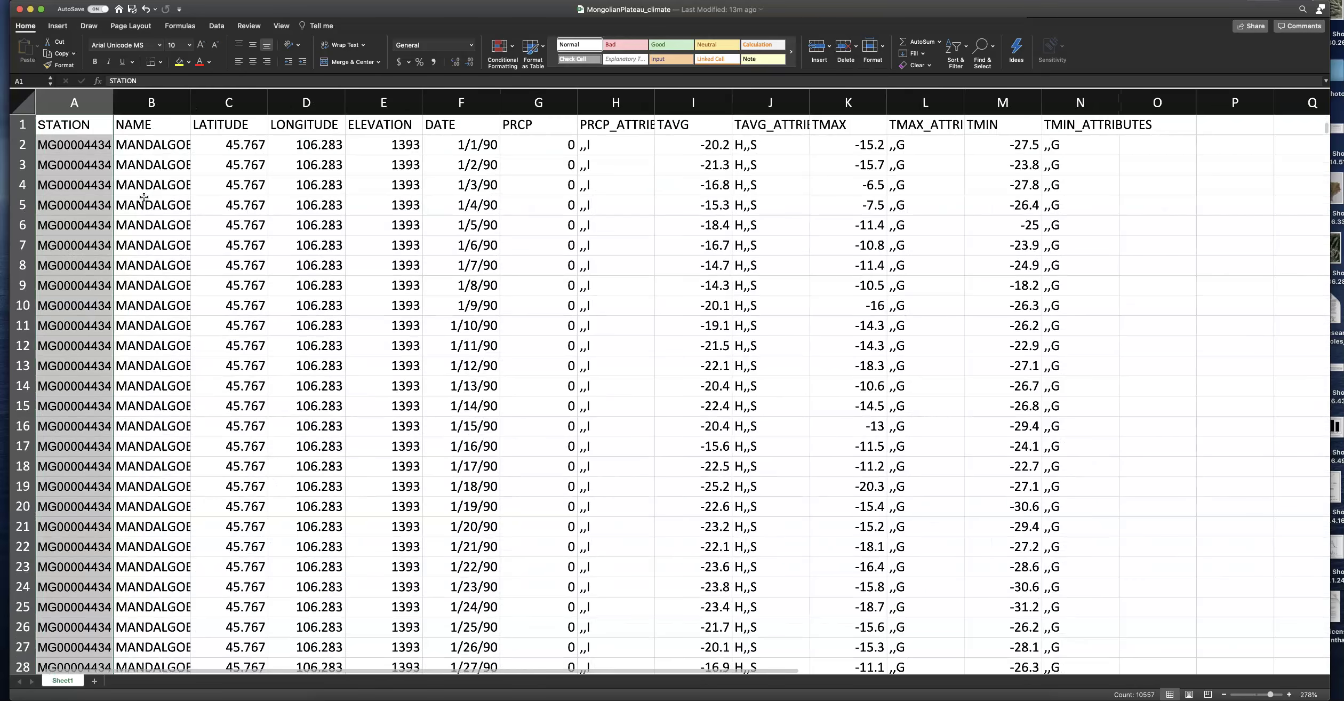
{"action": "scroll", "coordinate": [144, 197], "scroll_direction": "down", "scroll_amount": 5}
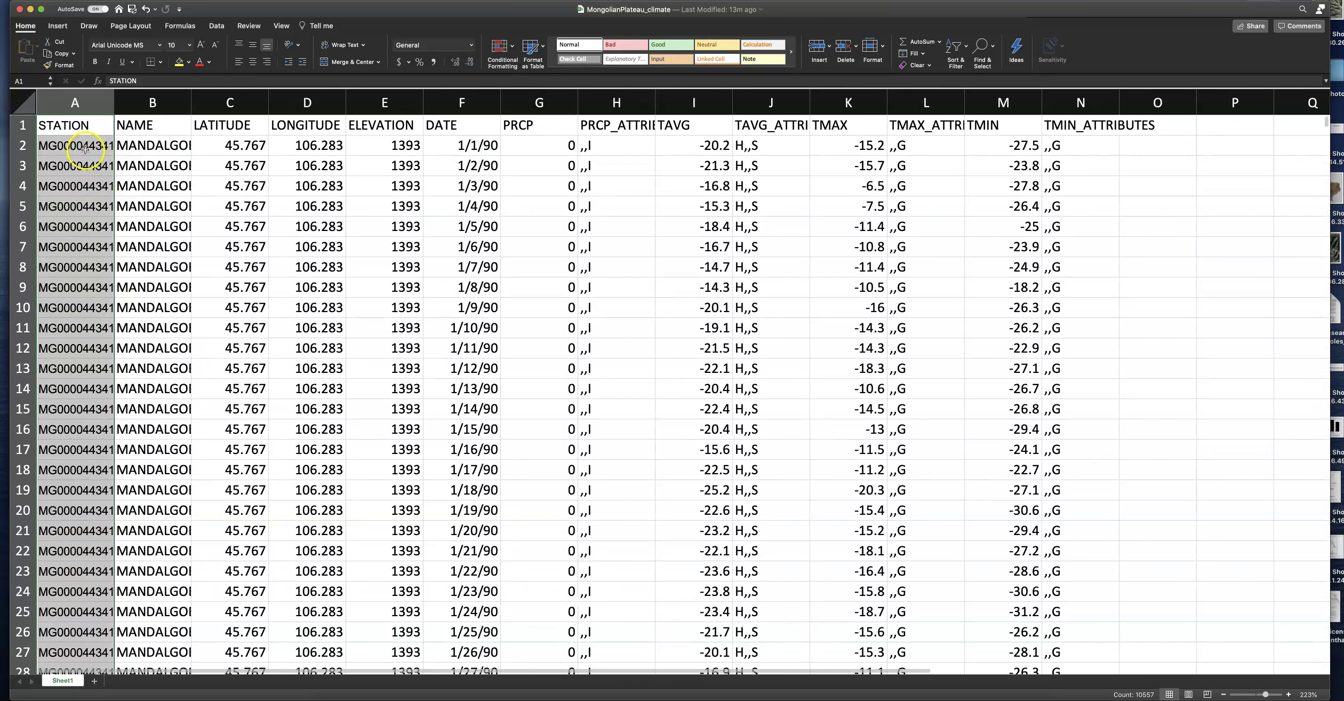
{"action": "left_click", "coordinate": [65, 128]}
{"action": "left_click_drag", "start_coordinate": [112, 119], "coordinate": [138, 116]}
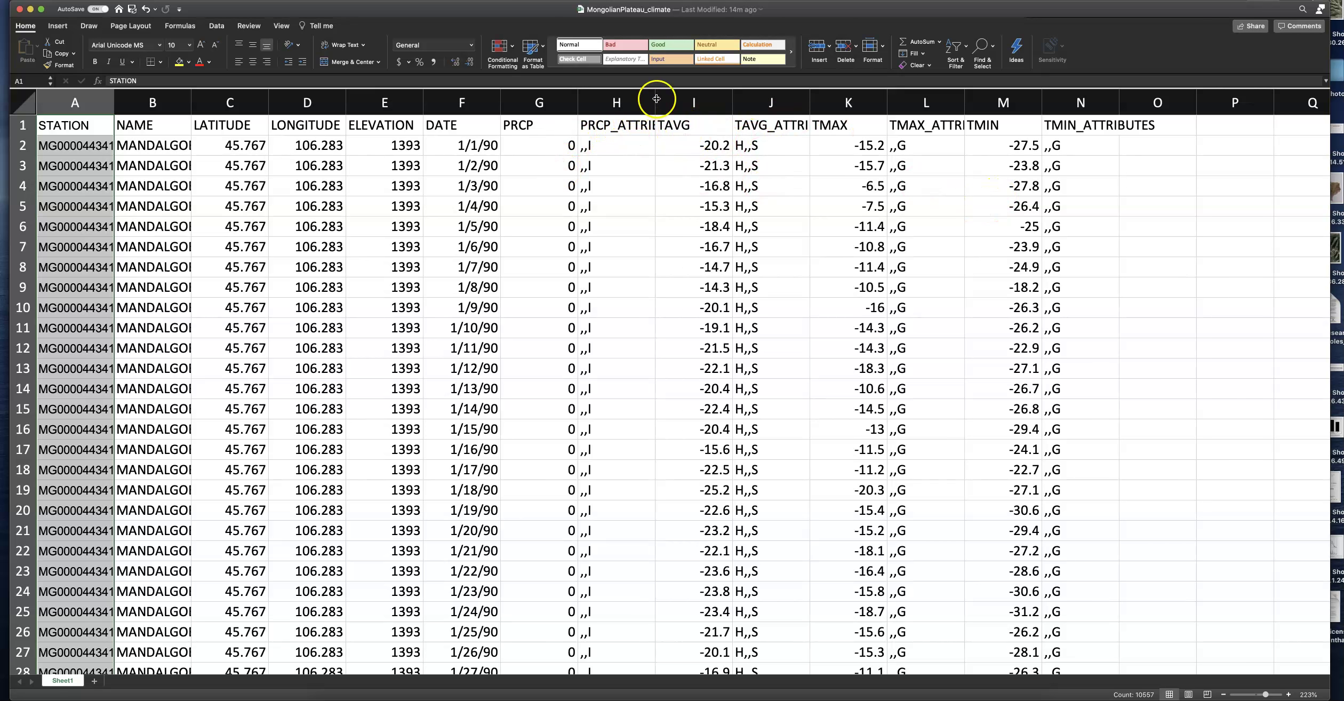
Step: Widen the PRCP_ATTRIBUTES and TAVG_ATTRIBUTES columns to show more of their headers, and save the workbook
{"action": "left_click_drag", "start_coordinate": [656, 99], "coordinate": [695, 100]}
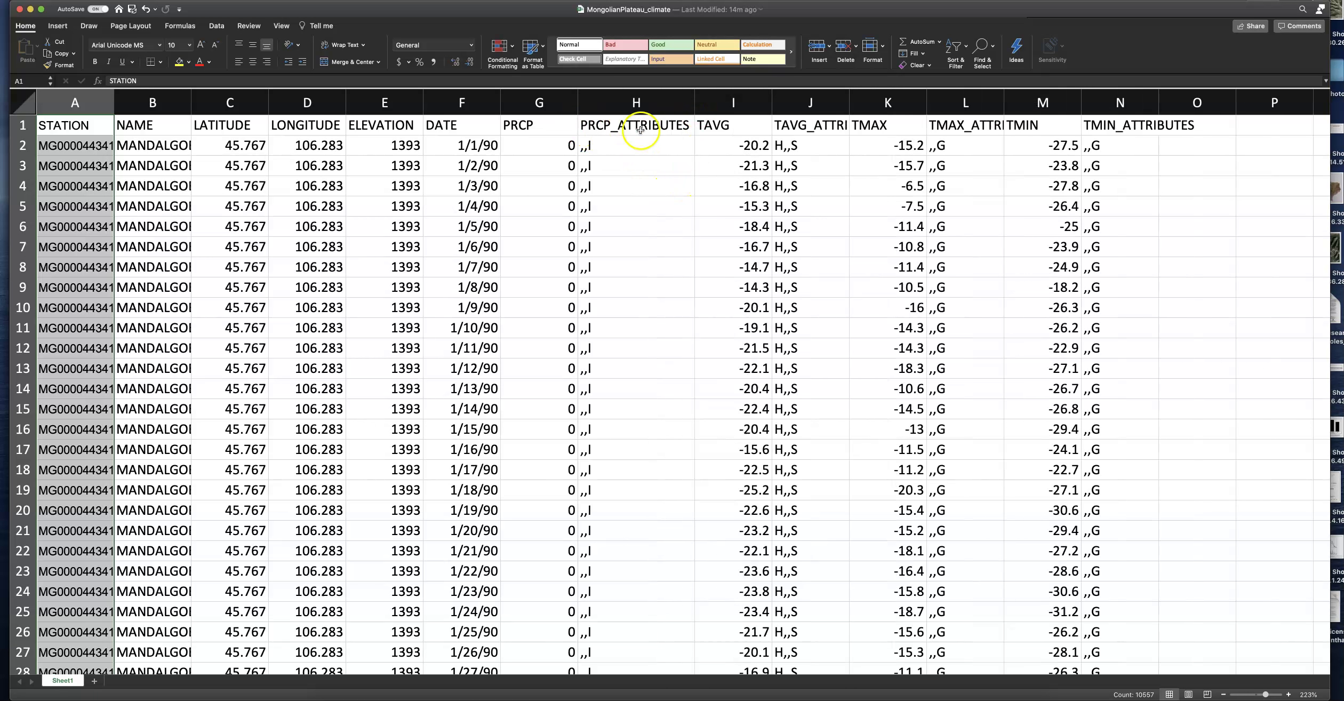
{"action": "left_click", "coordinate": [601, 145]}
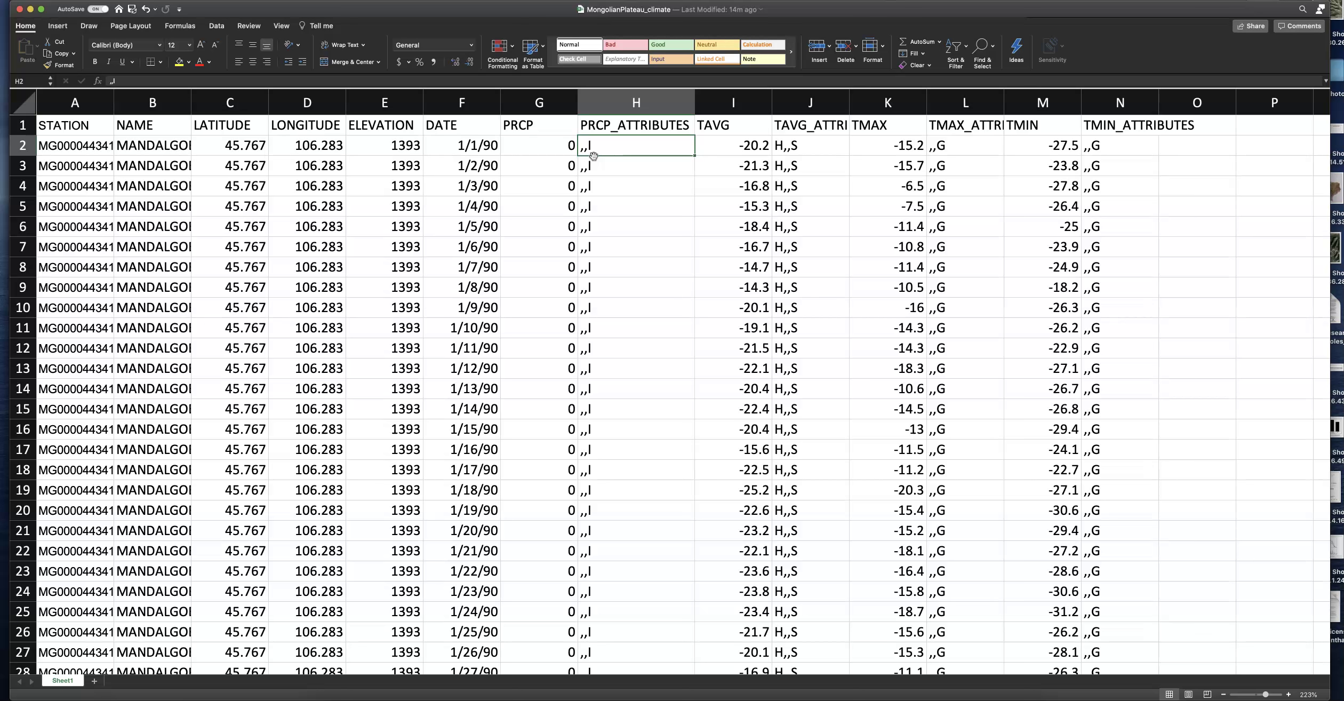
{"action": "key", "text": "super+s"}
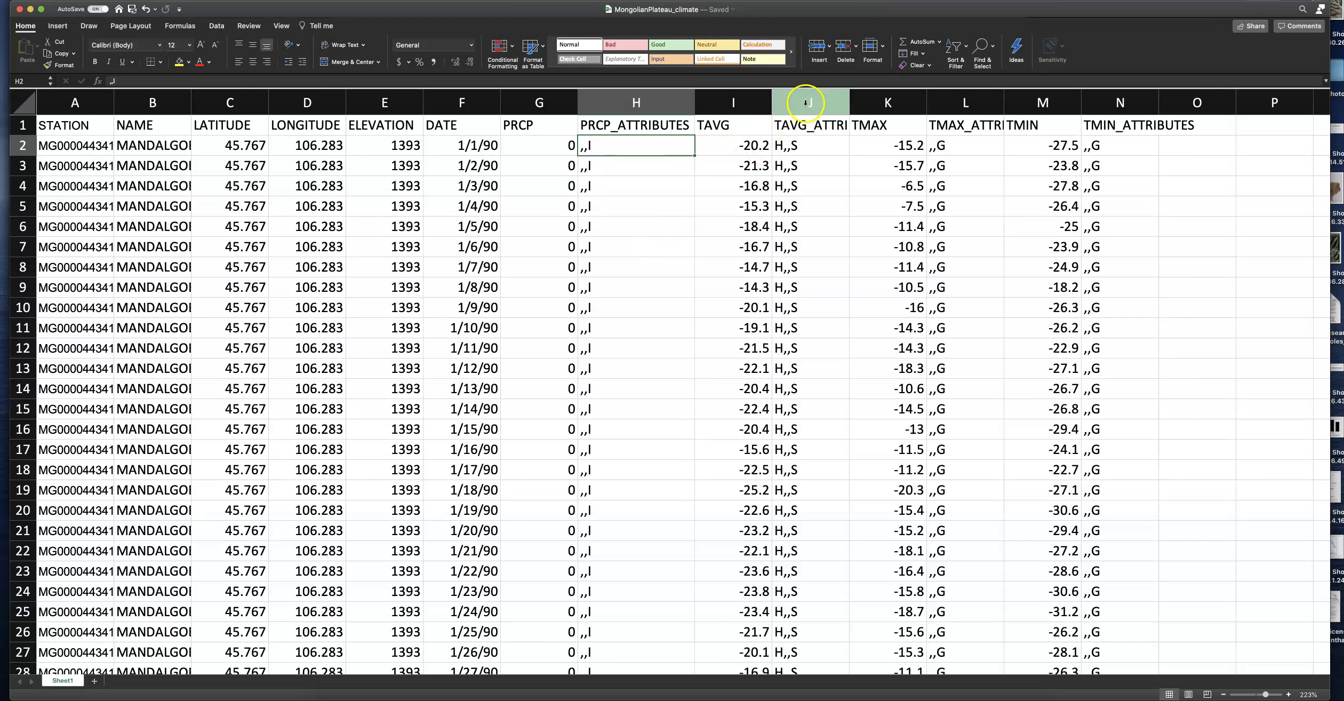
{"action": "left_click_drag", "start_coordinate": [852, 98], "coordinate": [880, 99]}
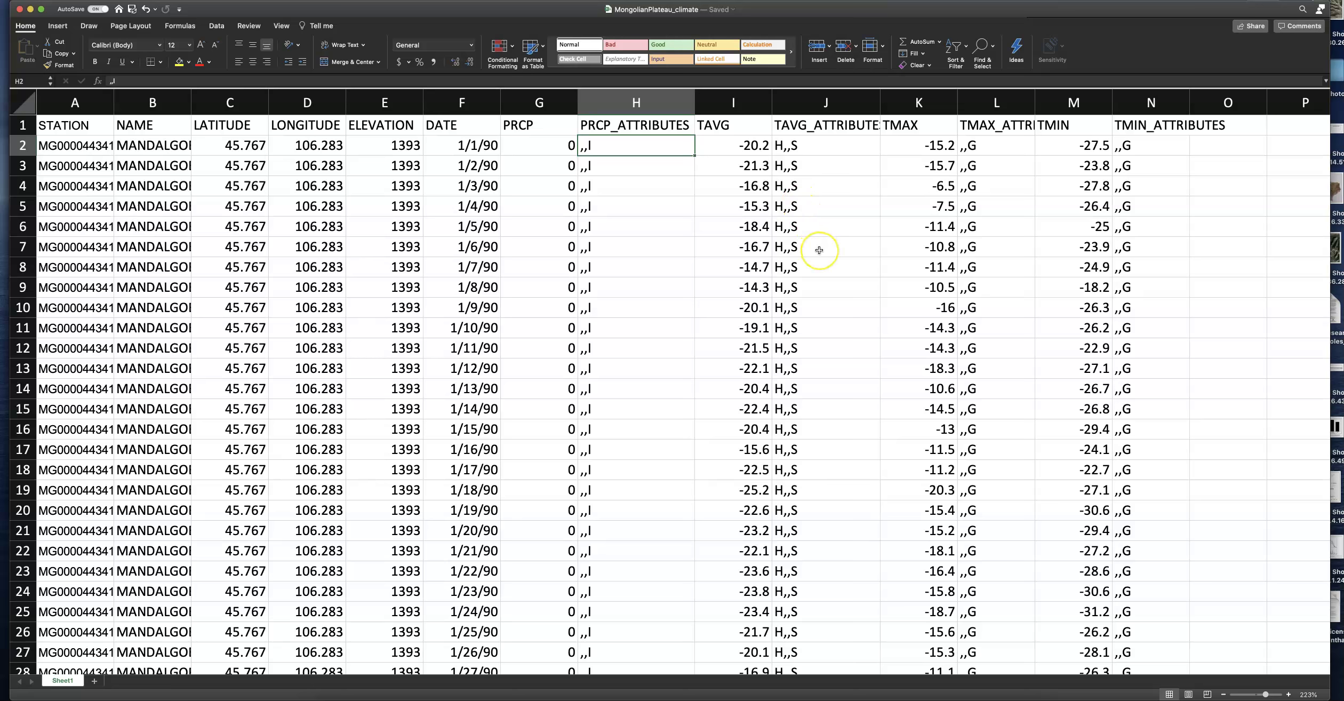
Step: Look through the January to April 1990 daily records and their attribute flags
{"action": "scroll", "coordinate": [819, 250], "scroll_direction": "down", "scroll_amount": 5}
{"action": "scroll", "coordinate": [820, 251], "scroll_direction": "down", "scroll_amount": 15}
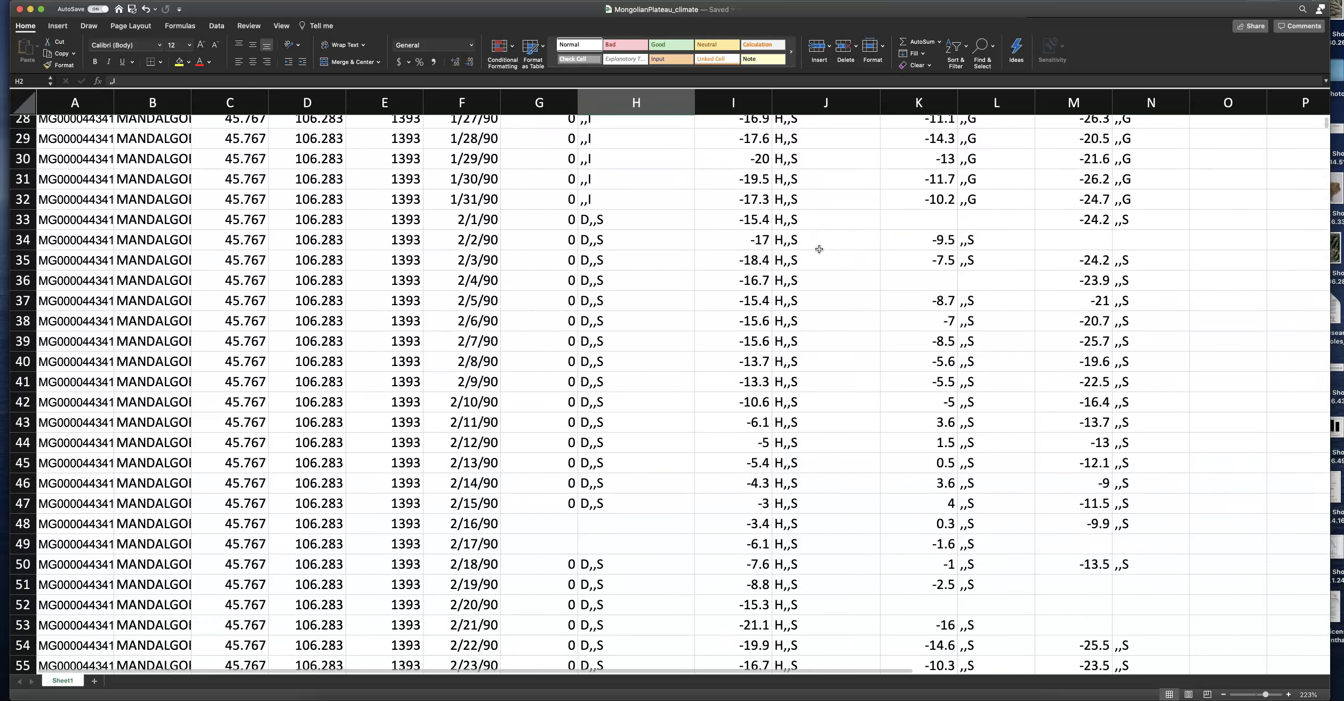
{"action": "scroll", "coordinate": [820, 249], "scroll_direction": "down", "scroll_amount": 15}
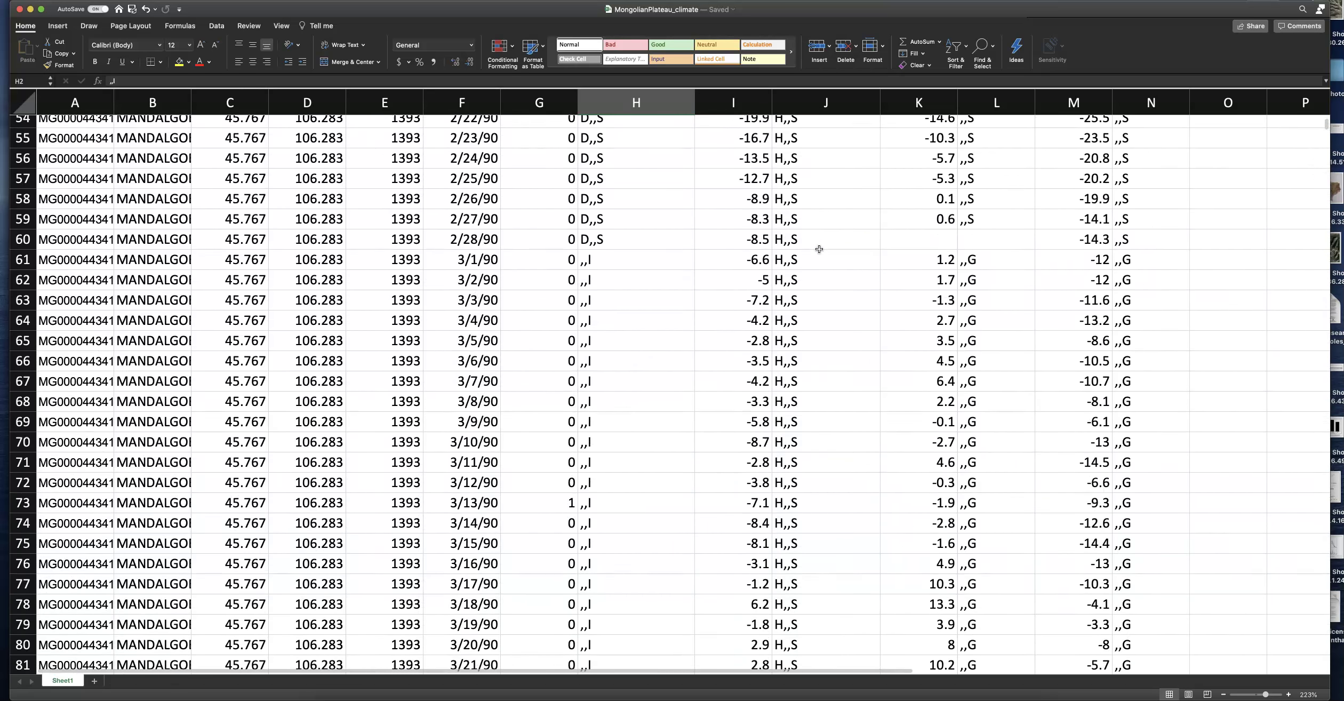
{"action": "scroll", "coordinate": [820, 249], "scroll_direction": "down", "scroll_amount": 10}
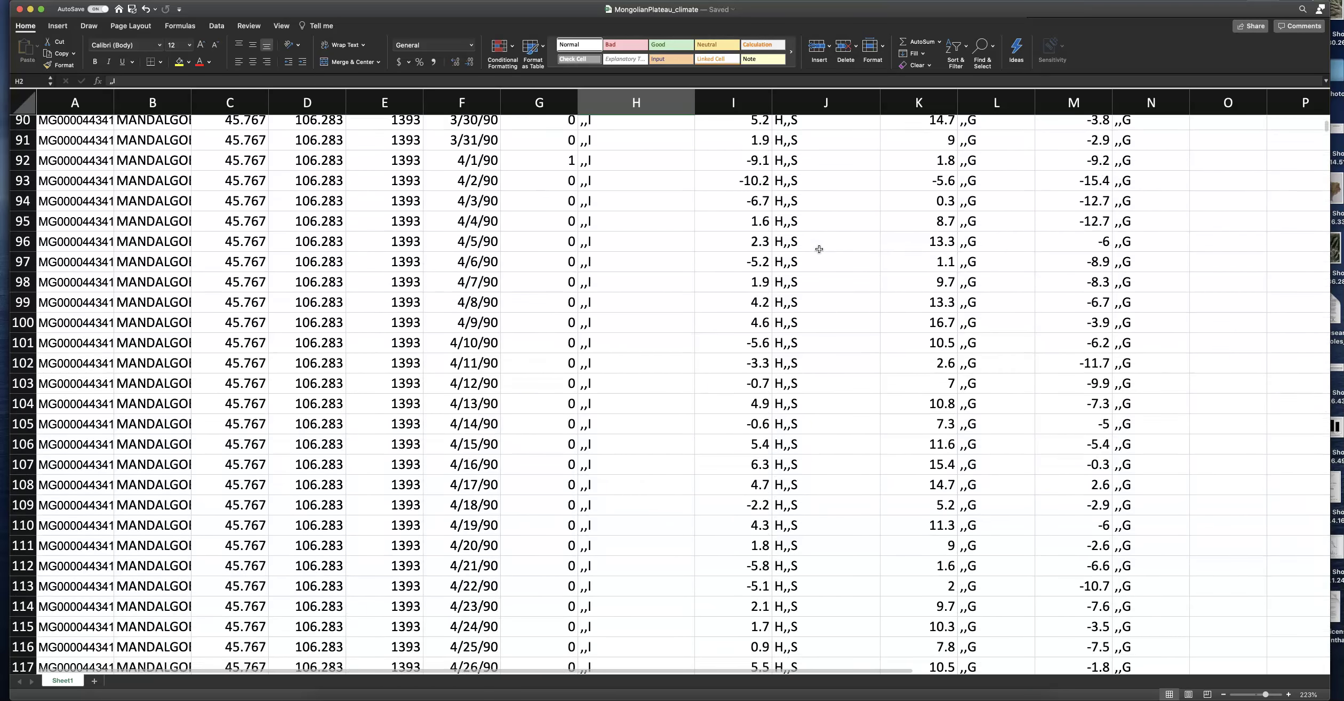
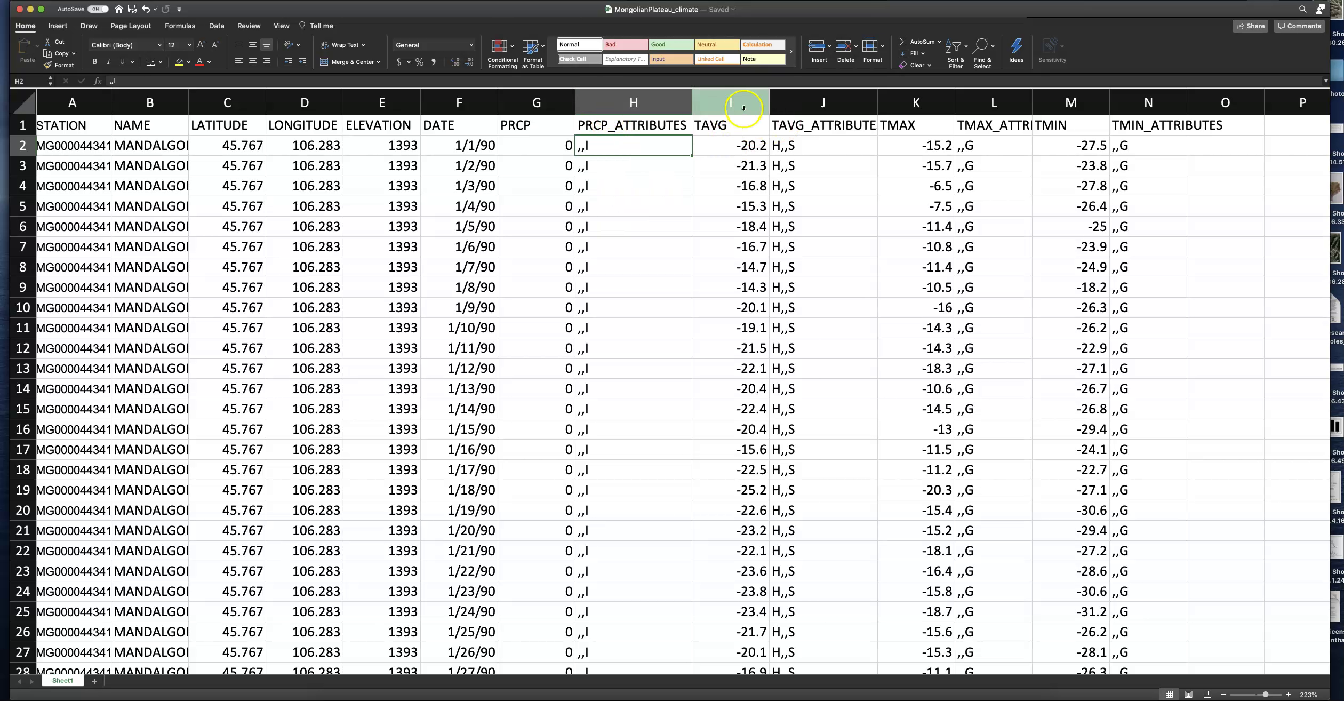
Step: Insert two blank columns between PRCP_ATTRIBUTES and TAVG
{"action": "left_click_drag", "start_coordinate": [743, 108], "coordinate": [788, 101]}
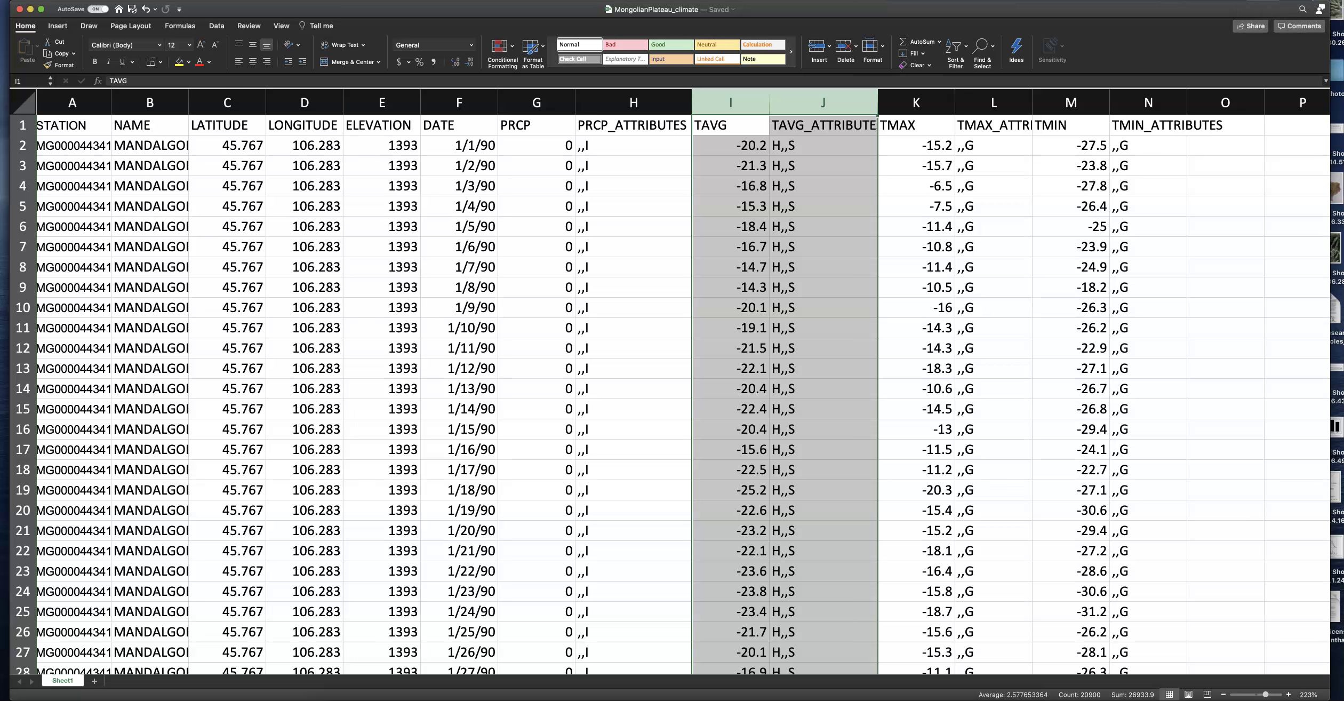
{"action": "left_click", "coordinate": [141, 1]}
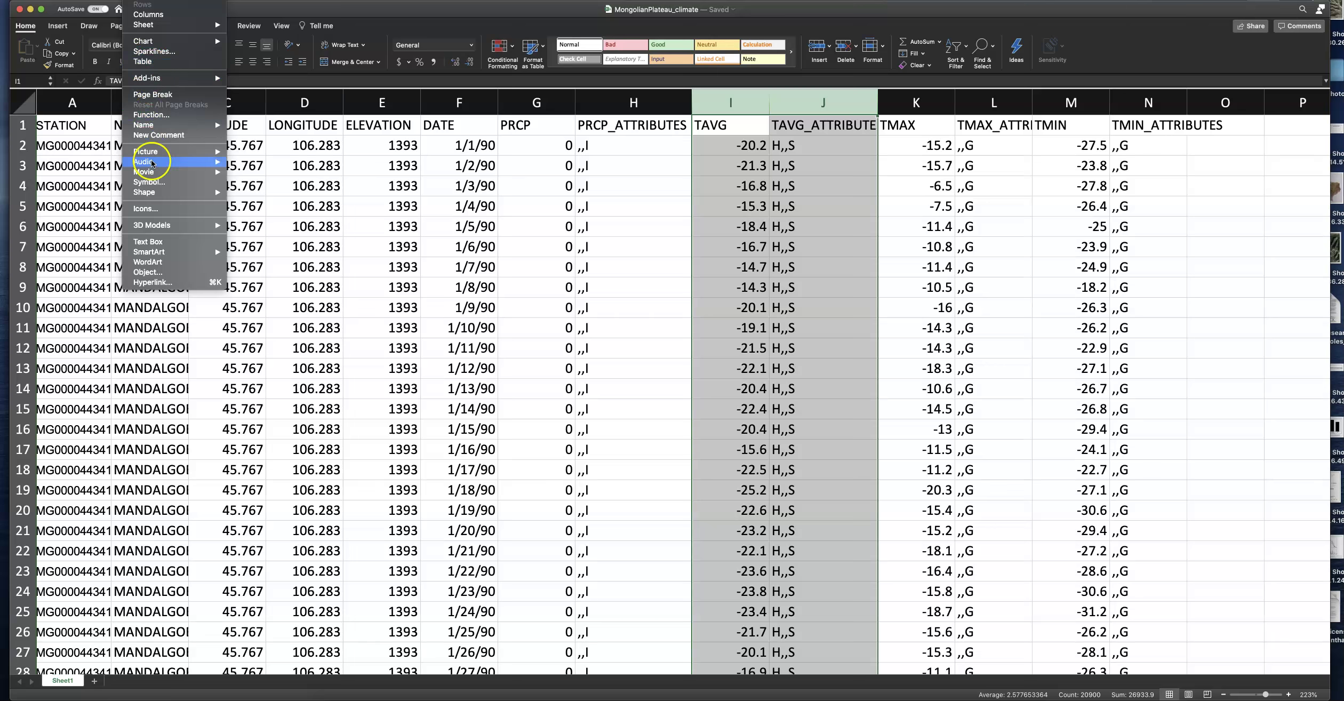
{"action": "mouse_move", "coordinate": [153, 163]}
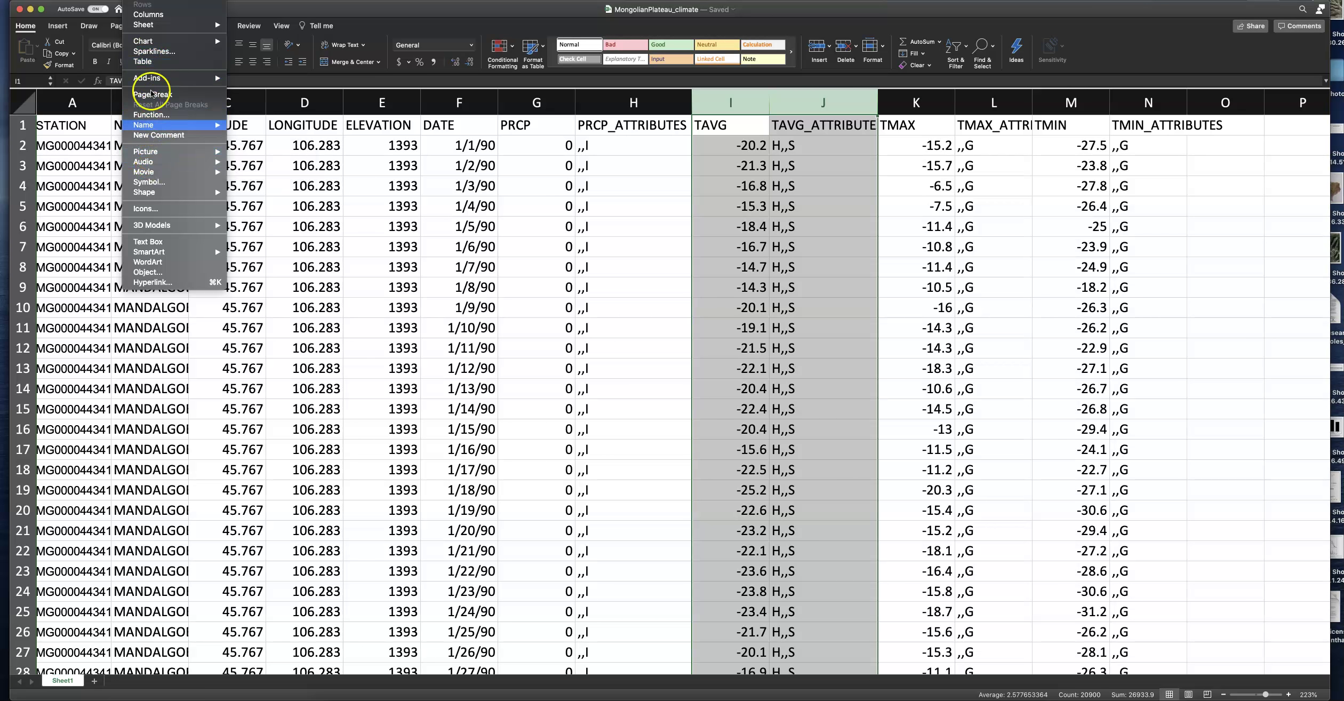
{"action": "left_click", "coordinate": [148, 46]}
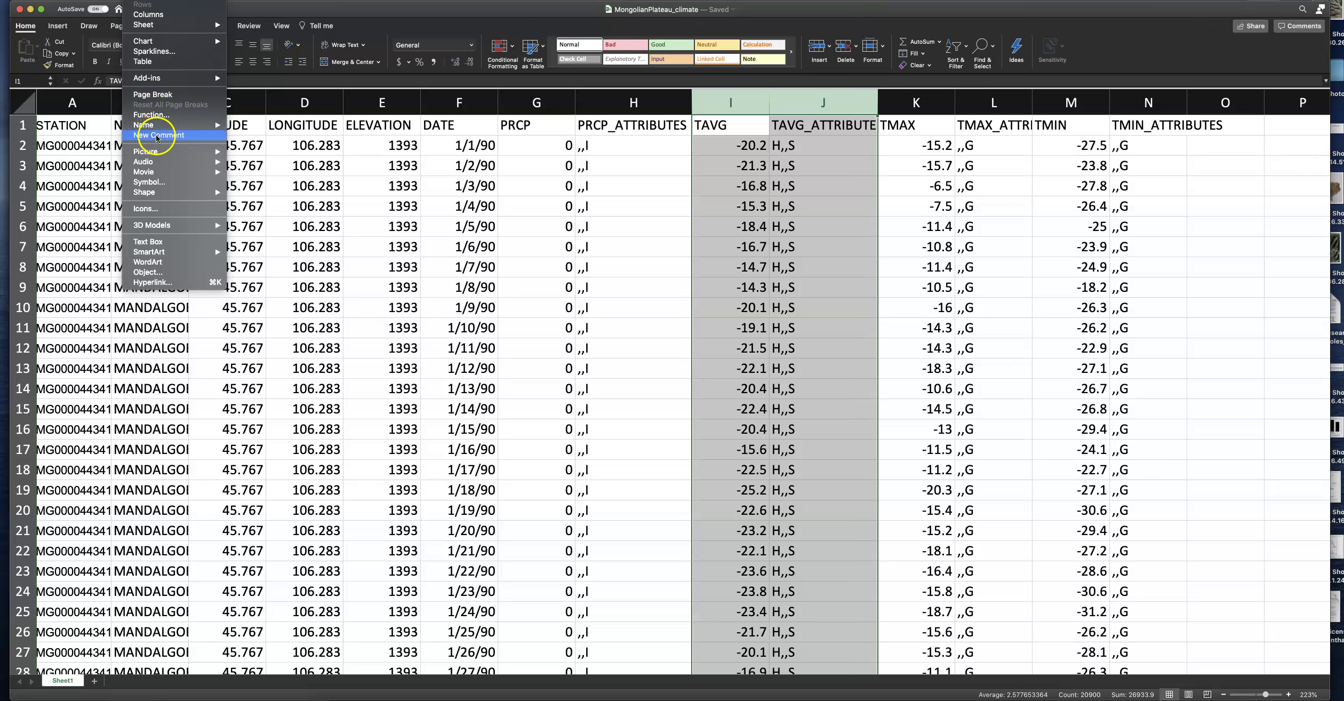
{"action": "left_click", "coordinate": [154, 16]}
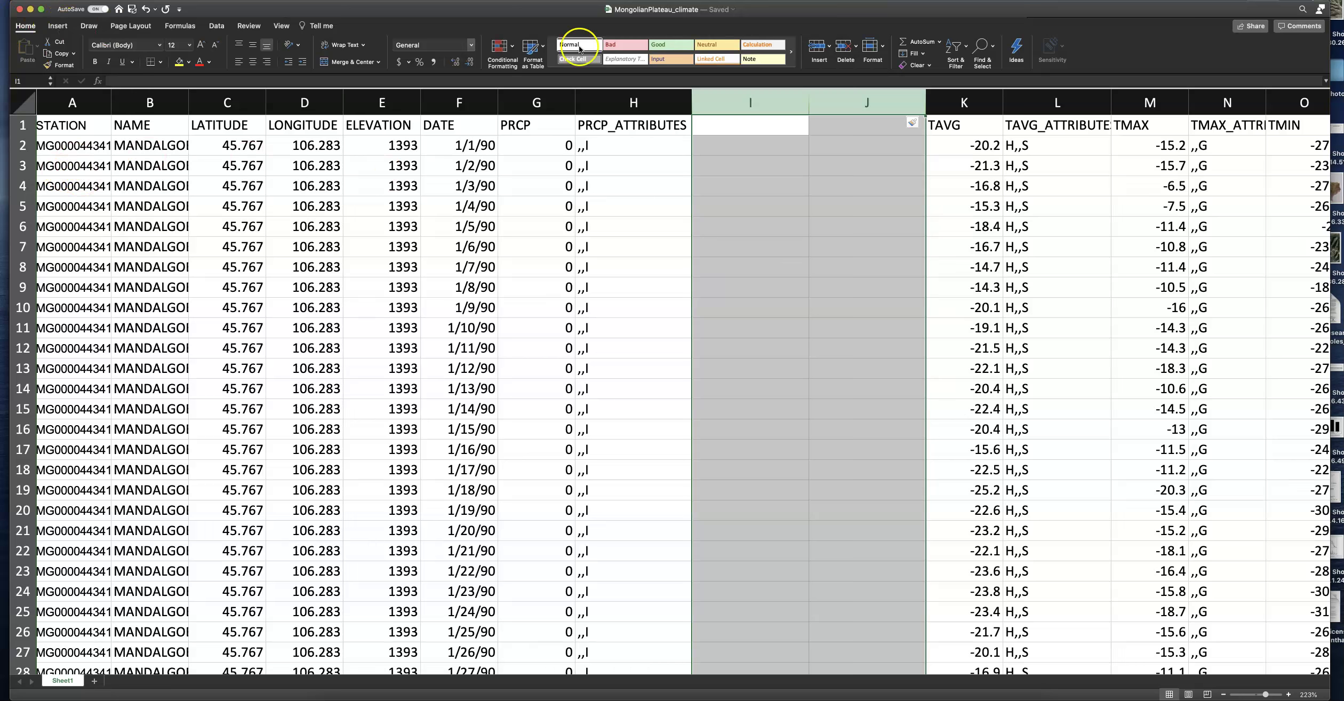
Step: Split the PRCP_ATTRIBUTES column with Text to Columns as delimited data, adding comma as a delimiter
{"action": "left_click", "coordinate": [612, 108]}
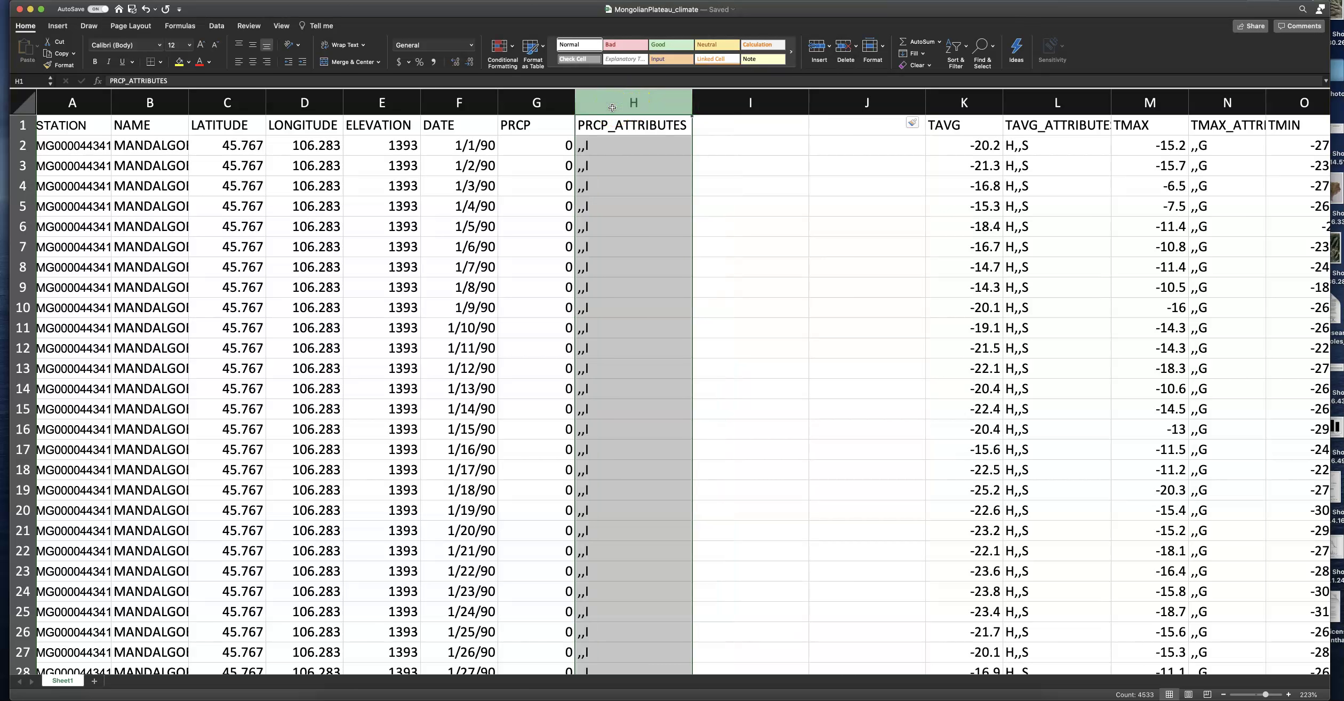
{"action": "left_click", "coordinate": [217, 26]}
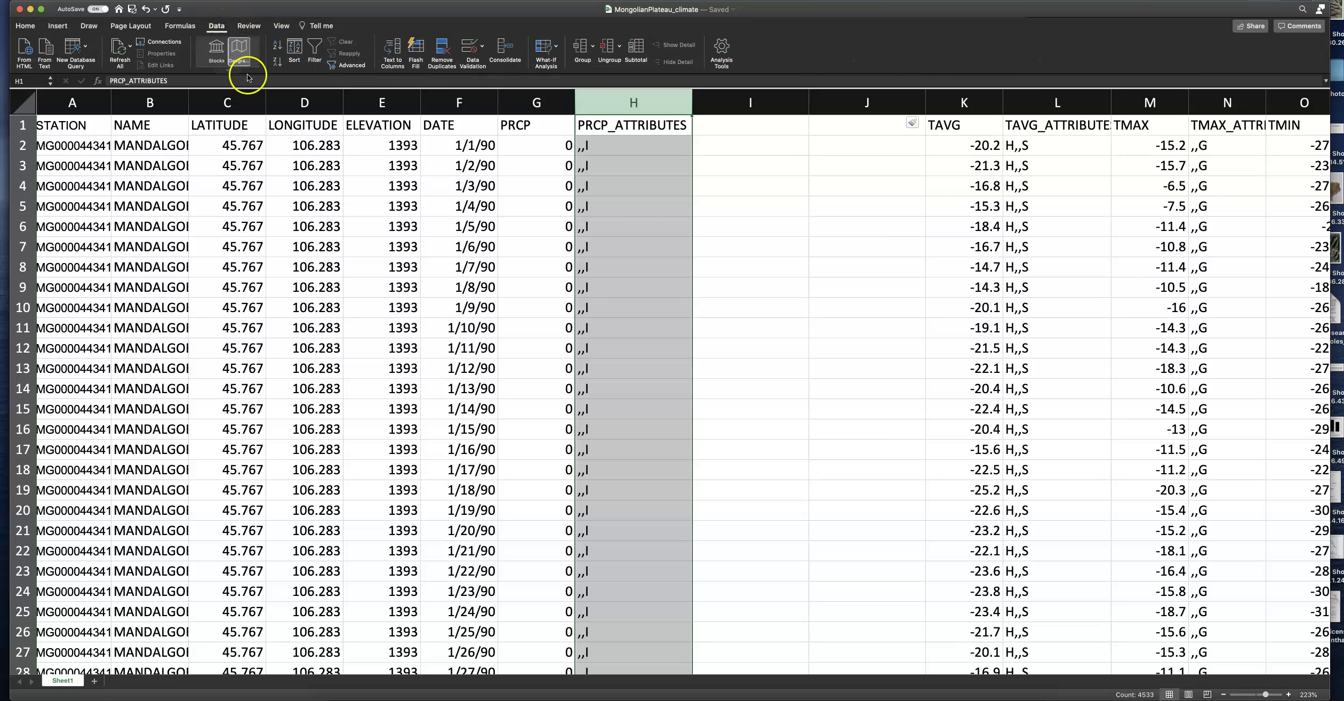
{"action": "left_click", "coordinate": [389, 48]}
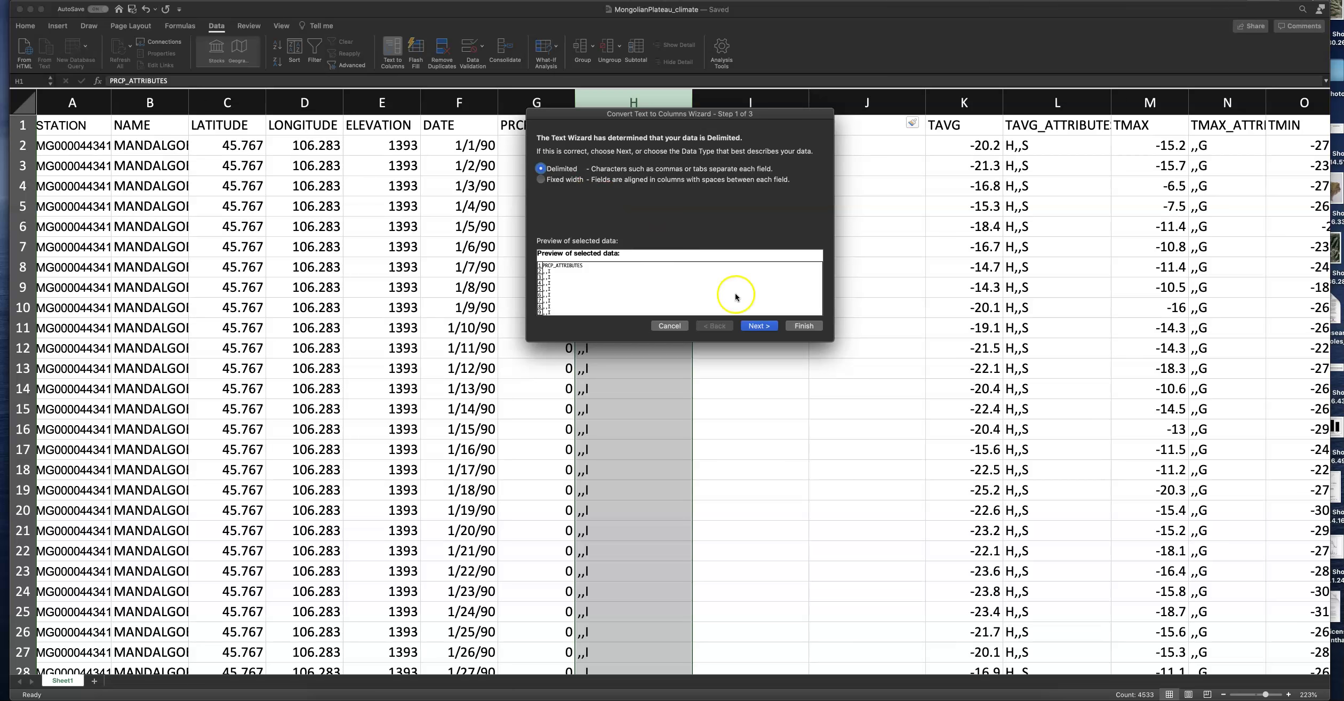
{"action": "left_click", "coordinate": [761, 326]}
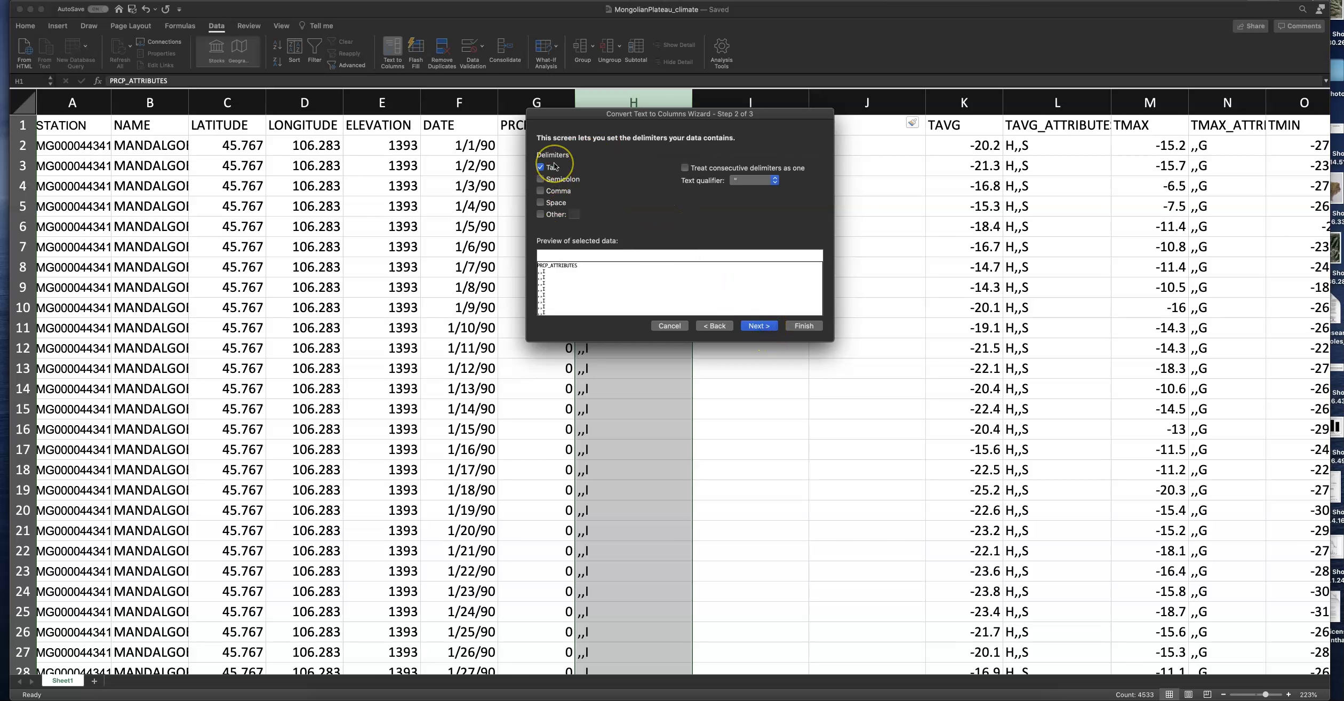
{"action": "left_click", "coordinate": [541, 191]}
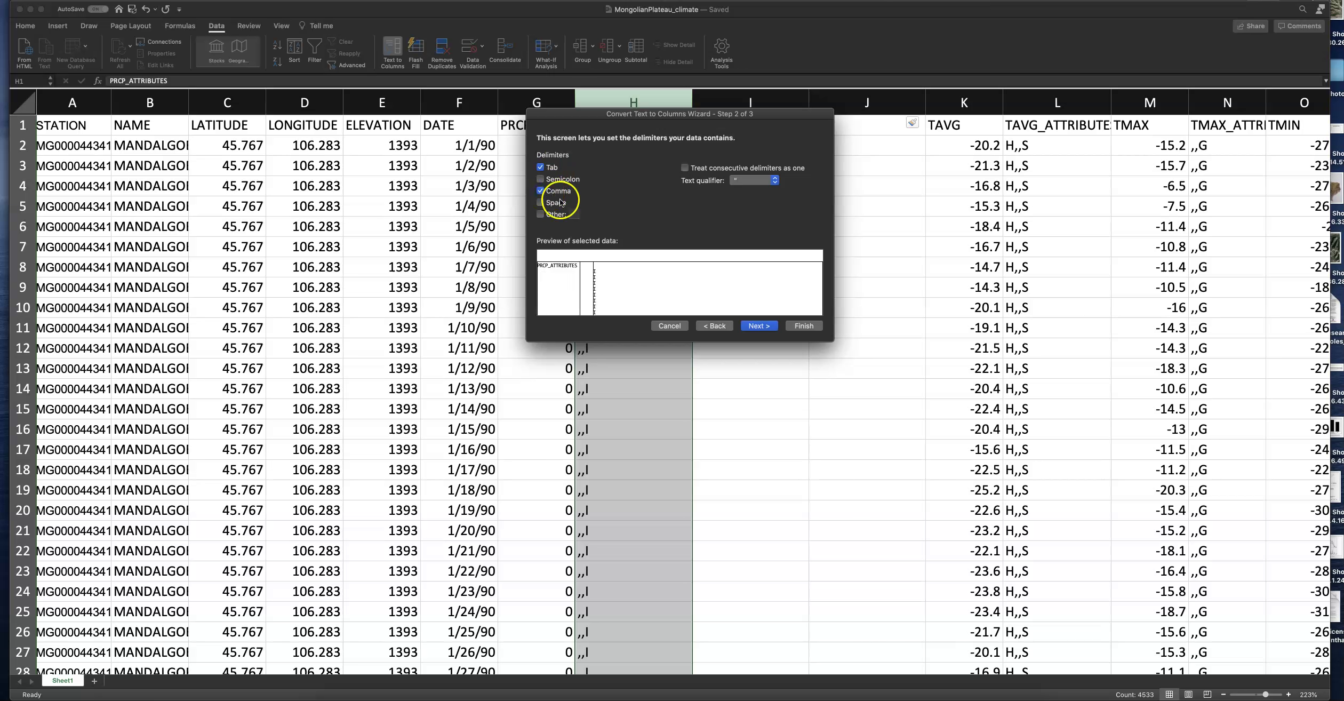
{"action": "left_click", "coordinate": [804, 327]}
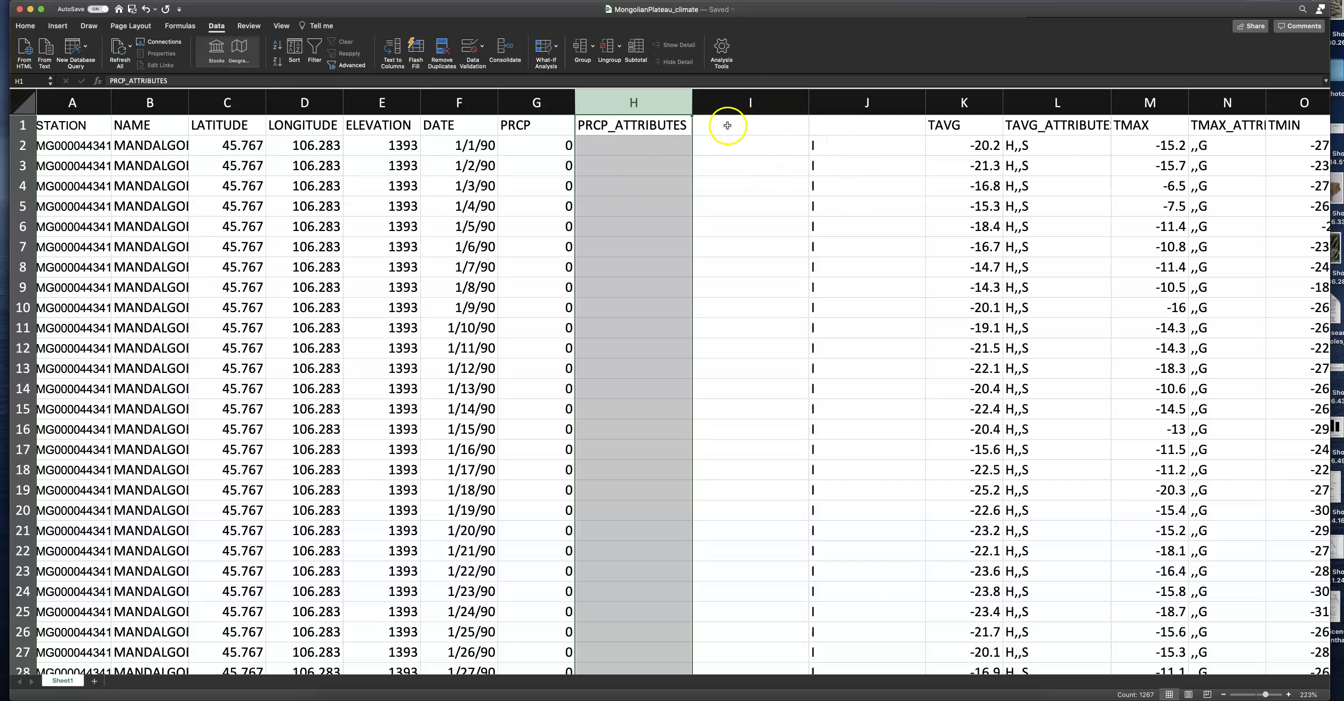
Step: Enter the headers PRCP_attribute_2 in I1 and PRCP_attribute_3 in J1
{"action": "left_click", "coordinate": [667, 130]}
{"action": "left_click", "coordinate": [764, 125]}
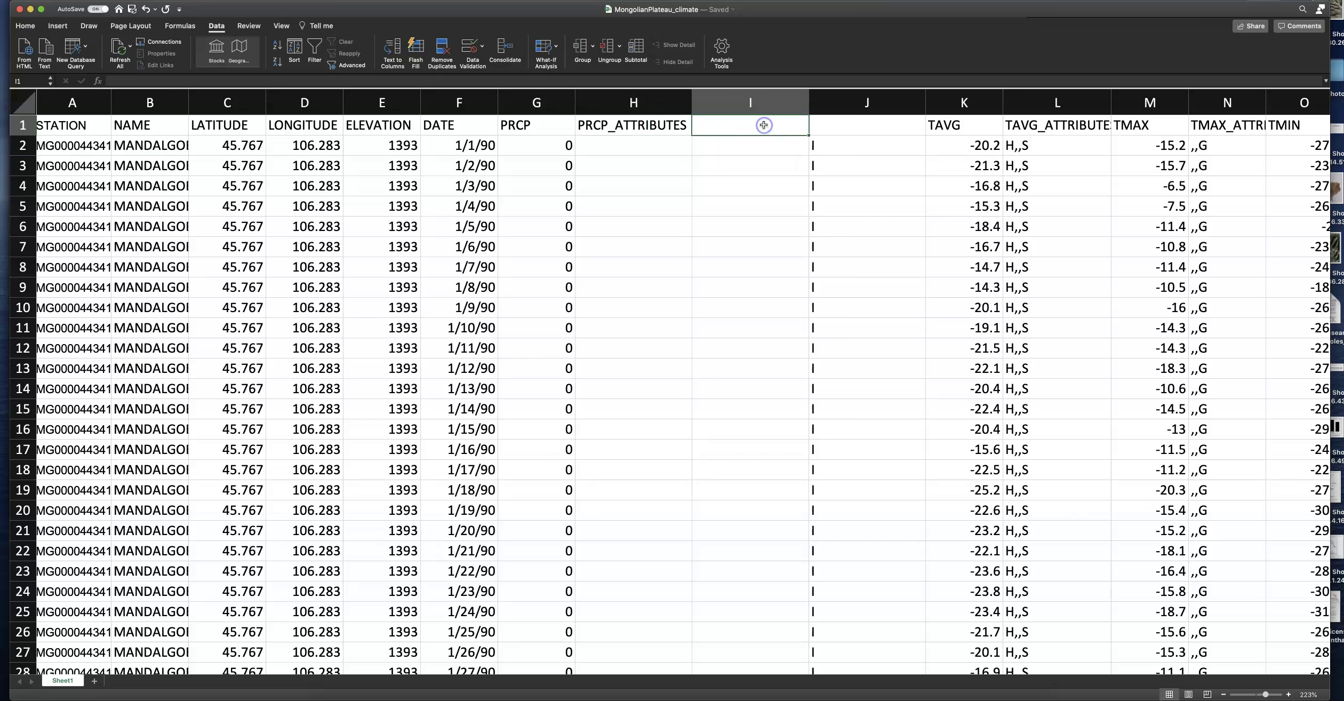
{"action": "type", "text": "PRCP_attribute_2"}
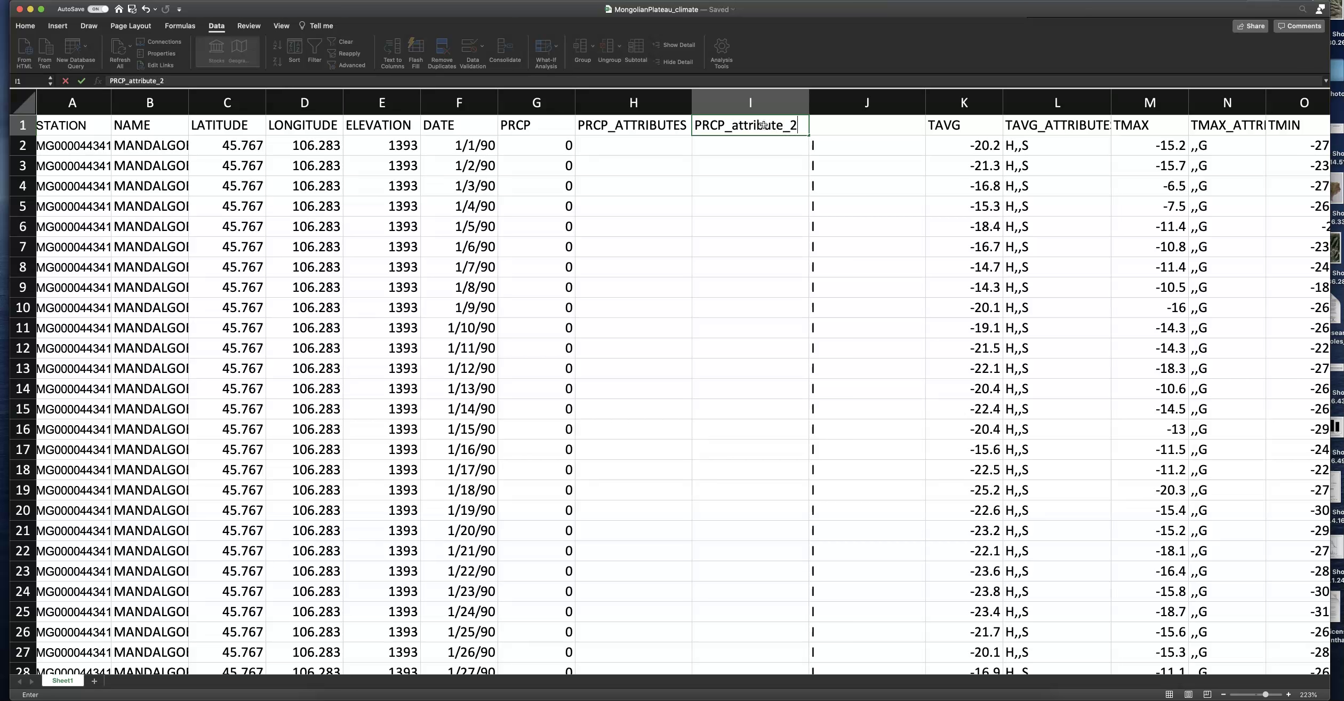
{"action": "key", "text": "Tab"}
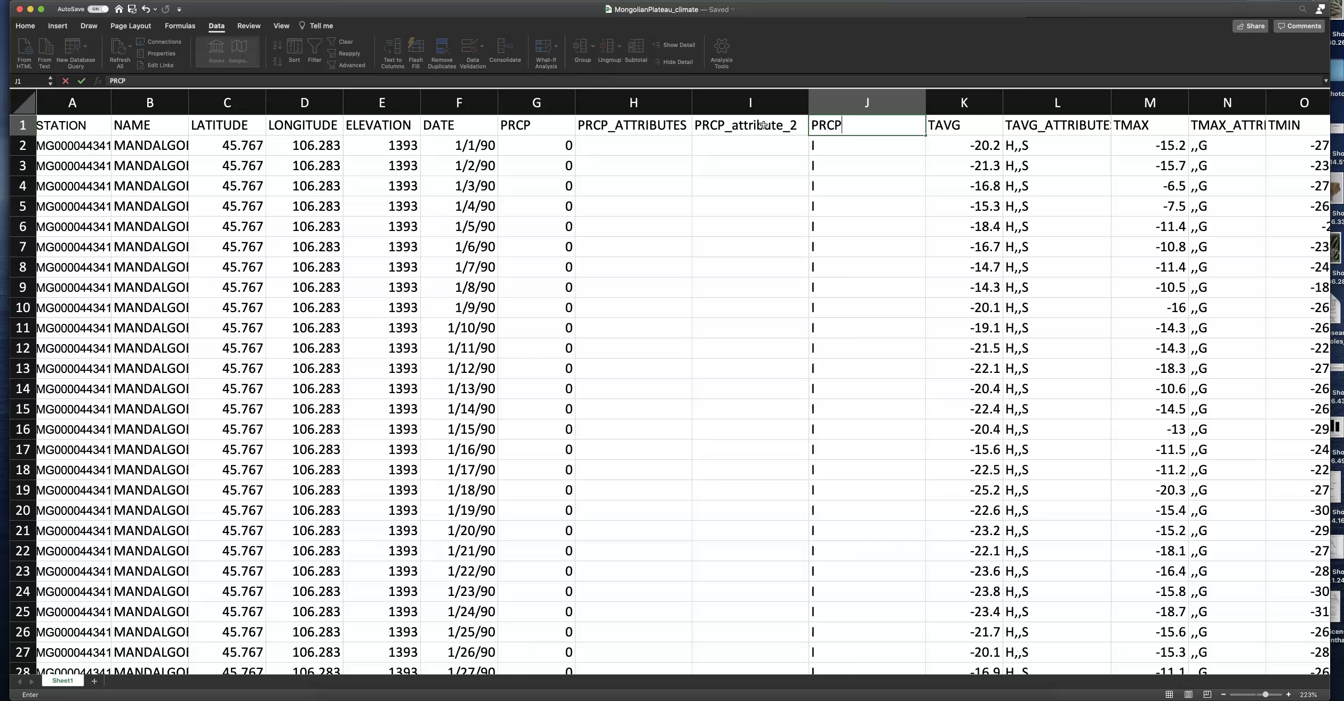
{"action": "type", "text": "PRCP_attribute_3"}
{"action": "key", "text": "Return"}
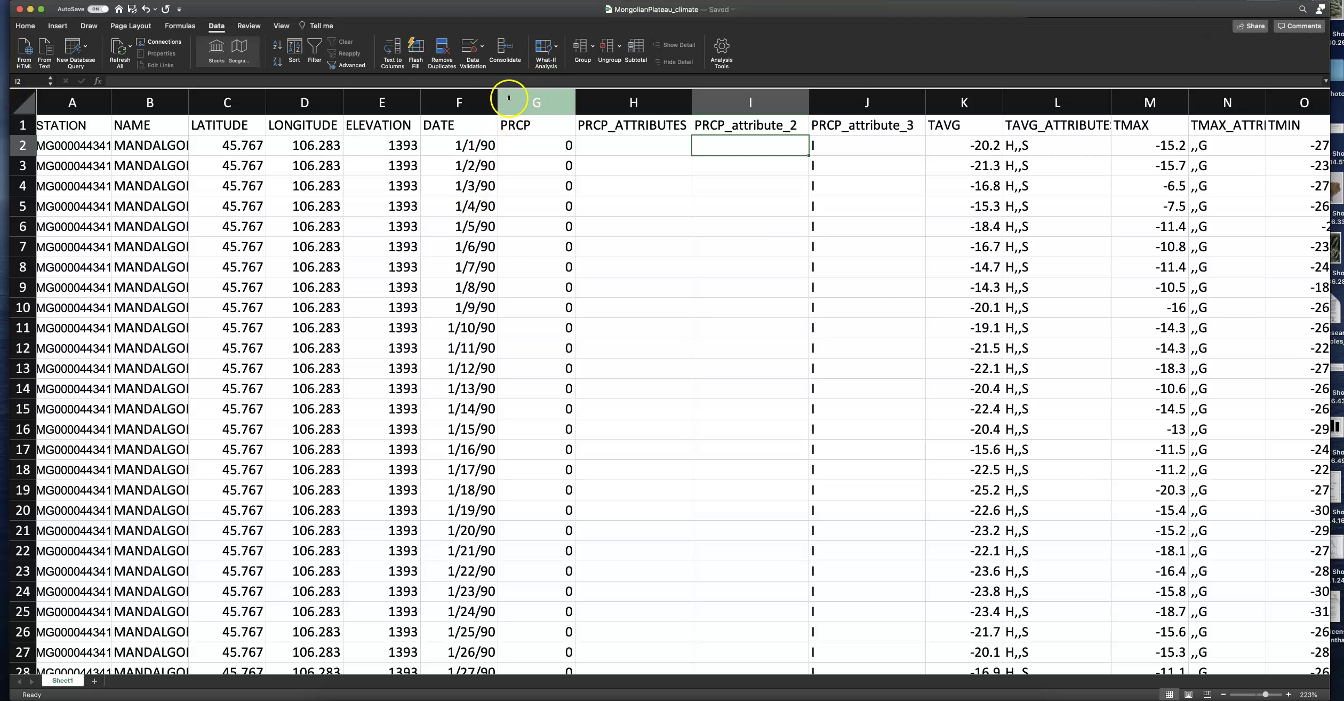
Step: Insert two blank columns between DATE and PRCP
{"action": "left_click_drag", "start_coordinate": [508, 97], "coordinate": [584, 97]}
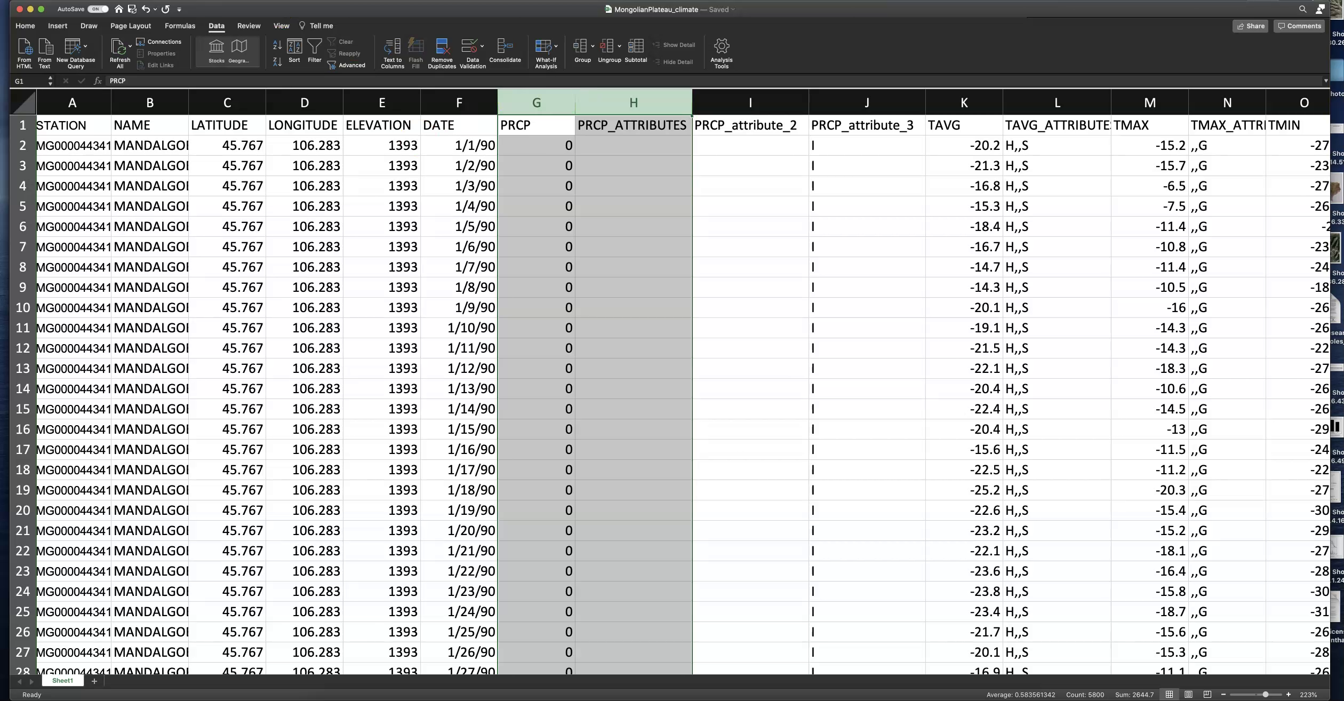
{"action": "left_click", "coordinate": [475, 146]}
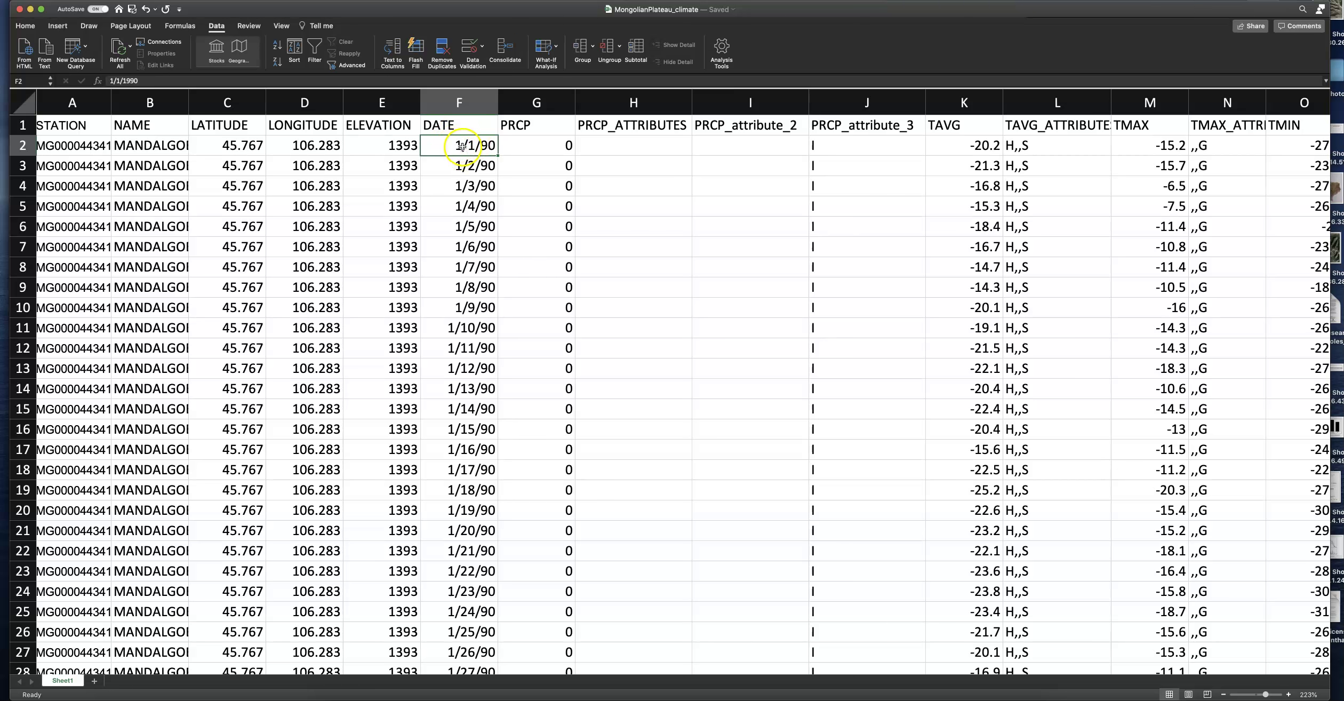
{"action": "left_click_drag", "start_coordinate": [511, 102], "coordinate": [598, 95]}
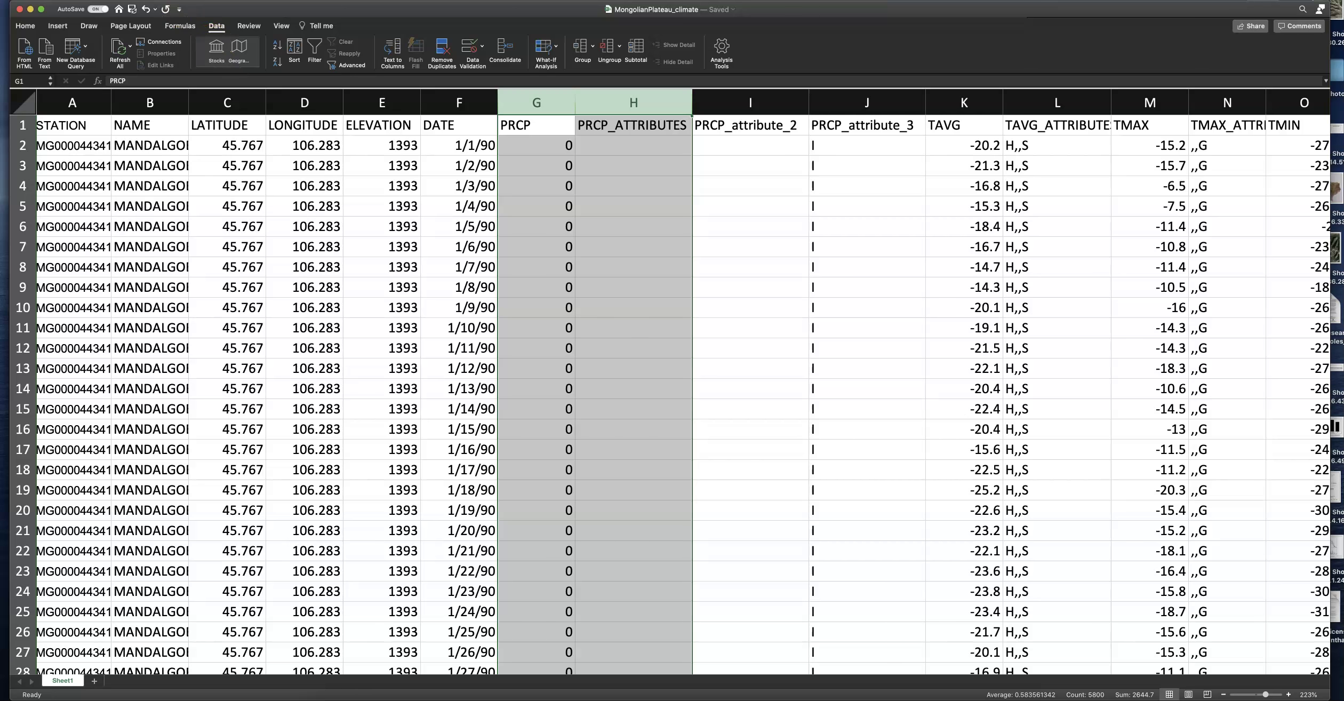
{"action": "left_click", "coordinate": [140, 7]}
{"action": "left_click", "coordinate": [141, 17]}
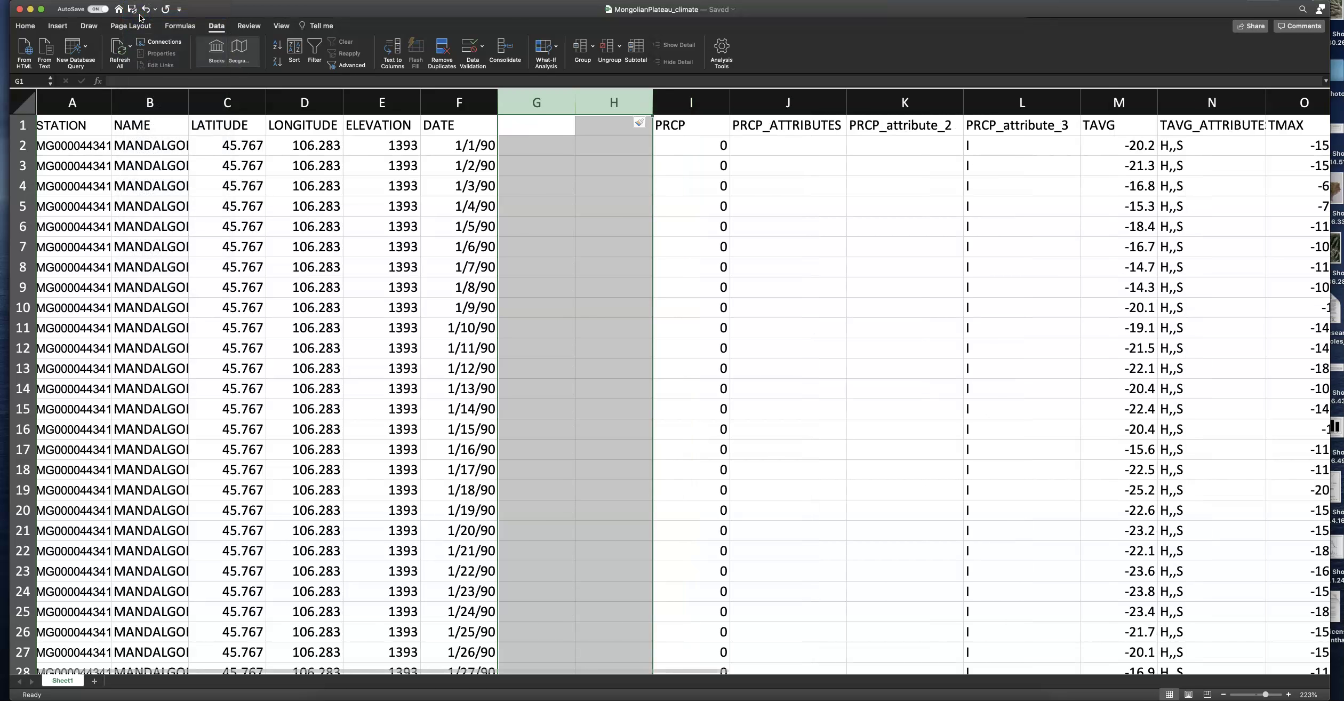
Step: Label the two new columns after DATE with the headers month and year
{"action": "left_click", "coordinate": [512, 125]}
{"action": "type", "text": "month"}
{"action": "key", "text": "Tab"}
{"action": "type", "text": "year"}
{"action": "key", "text": "Return"}
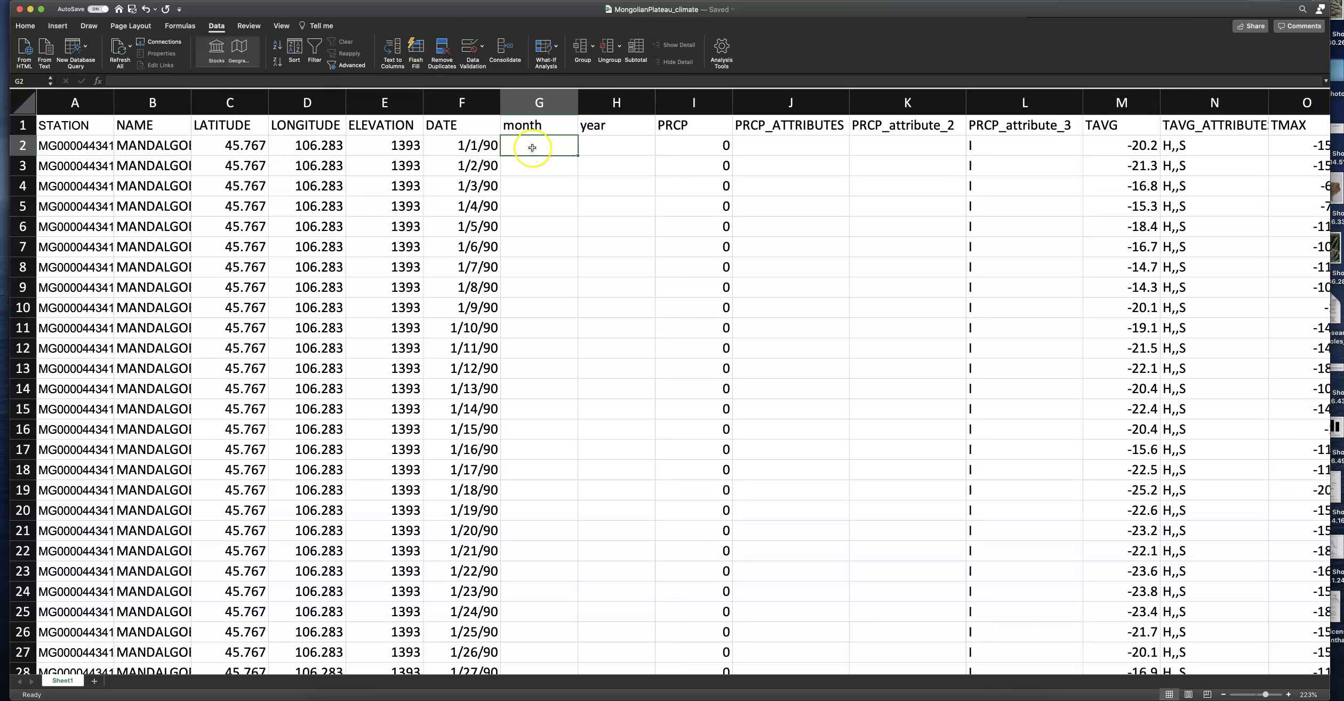
Step: Enter a MONTH formula in G2 that takes the month from the date in F2
{"action": "type", "text": "=month"}
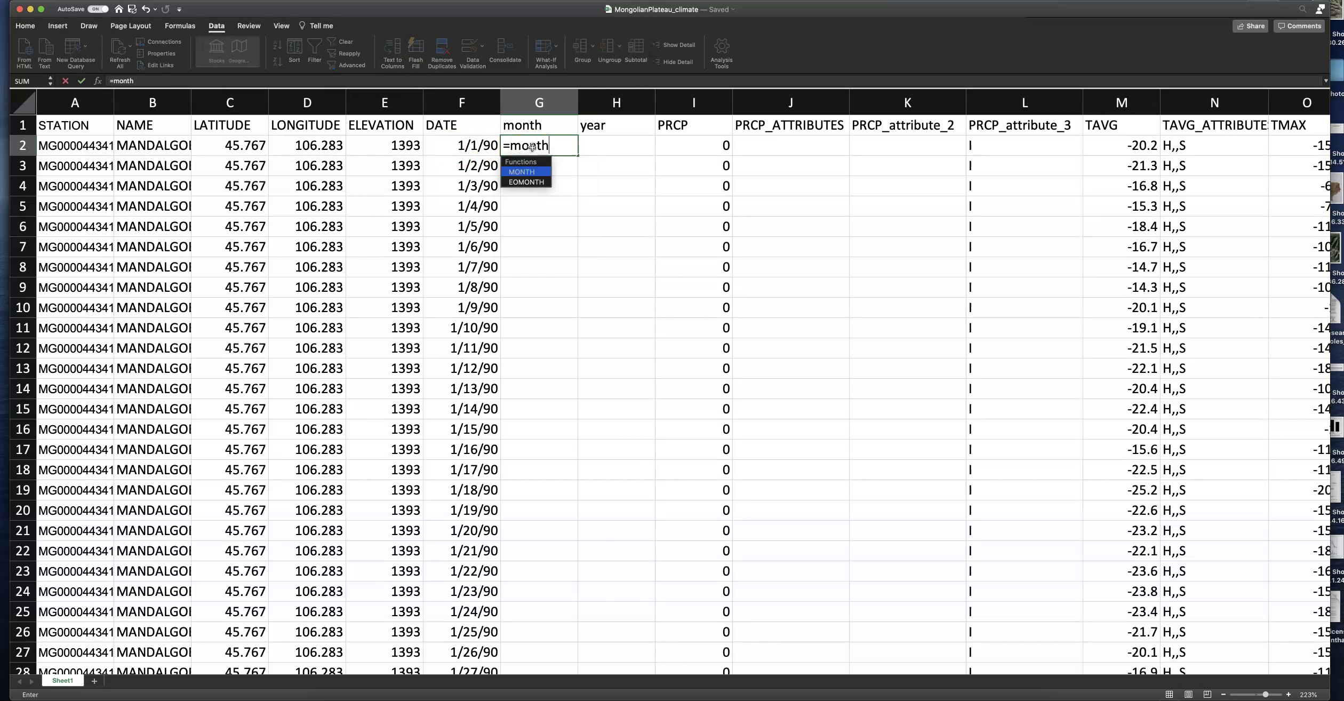
{"action": "type", "text": "("}
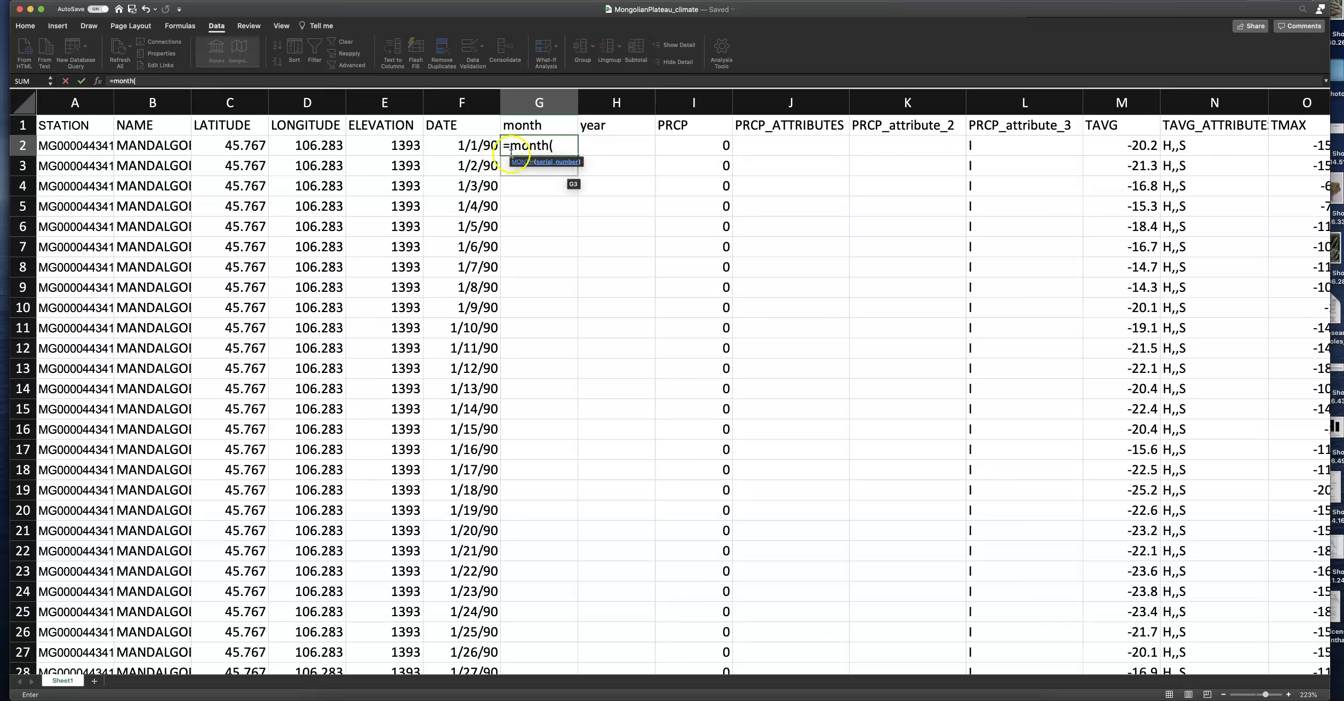
{"action": "left_click", "coordinate": [467, 146]}
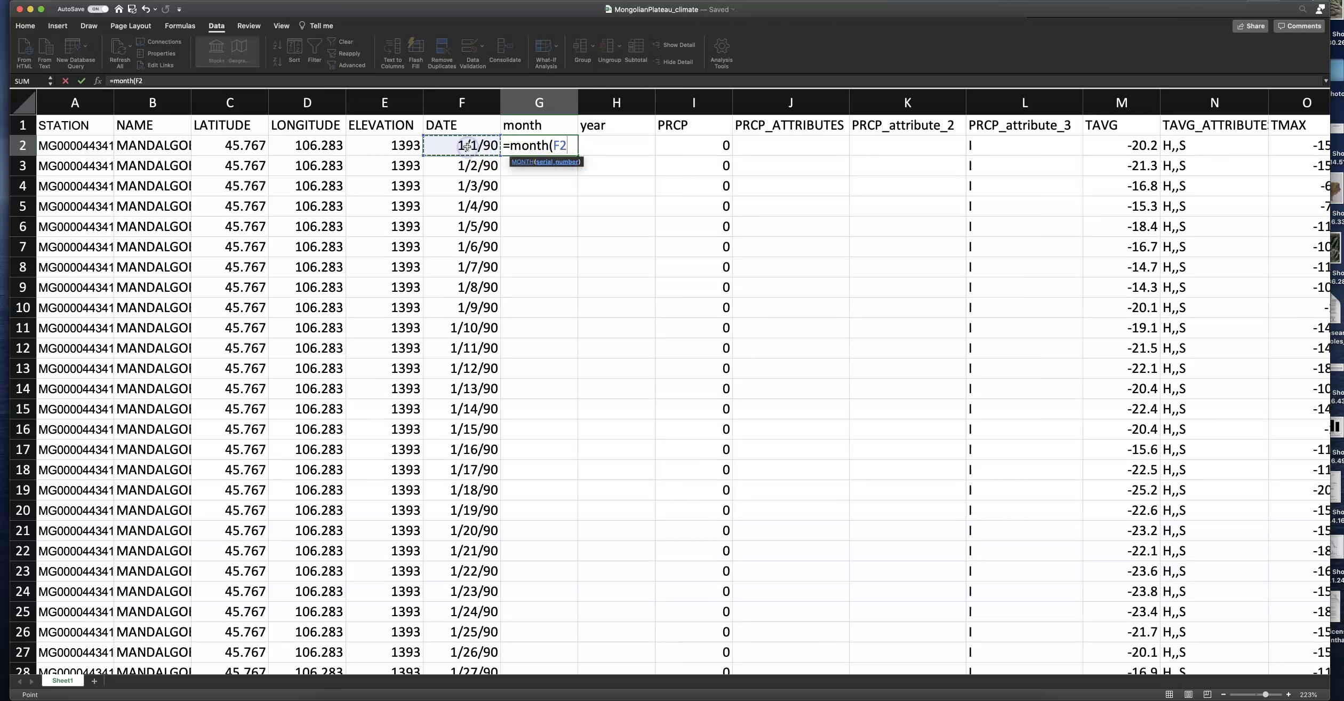
{"action": "key", "text": "Return"}
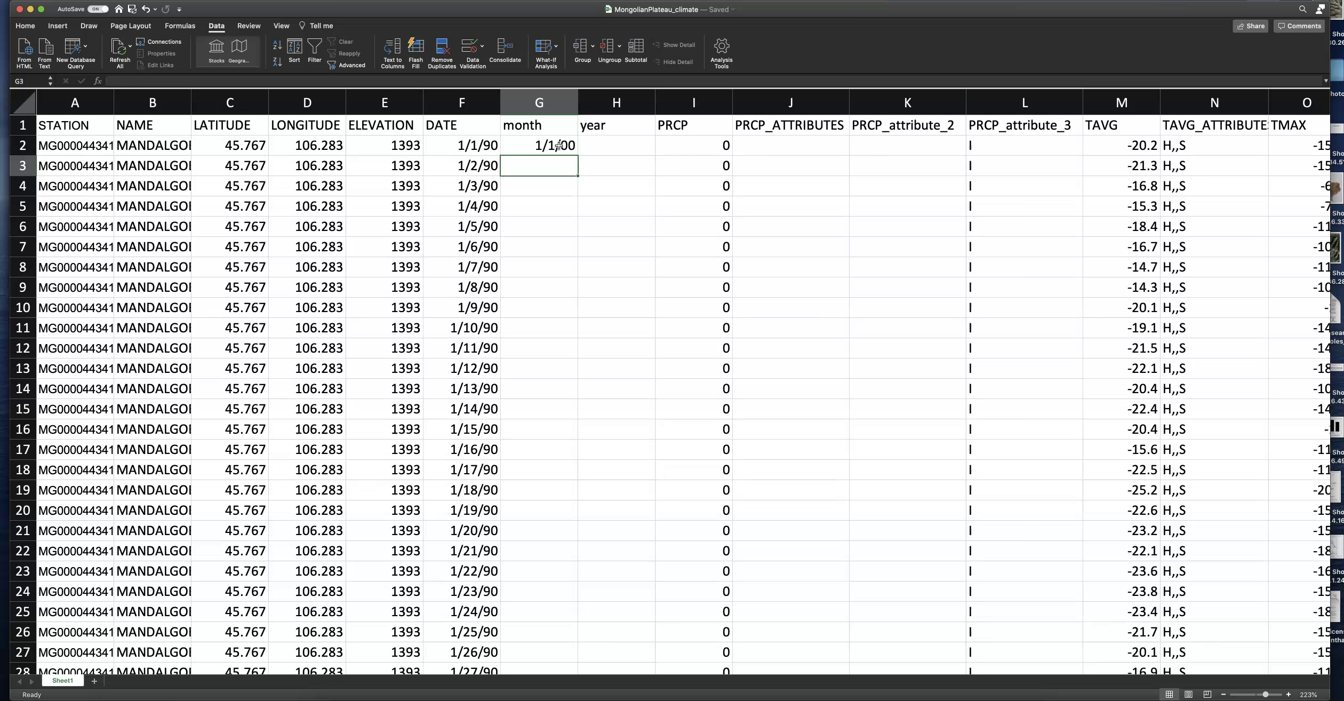
Step: Enter the formula =year(F2) in H2 to extract the year from the date
{"action": "left_click", "coordinate": [590, 145]}
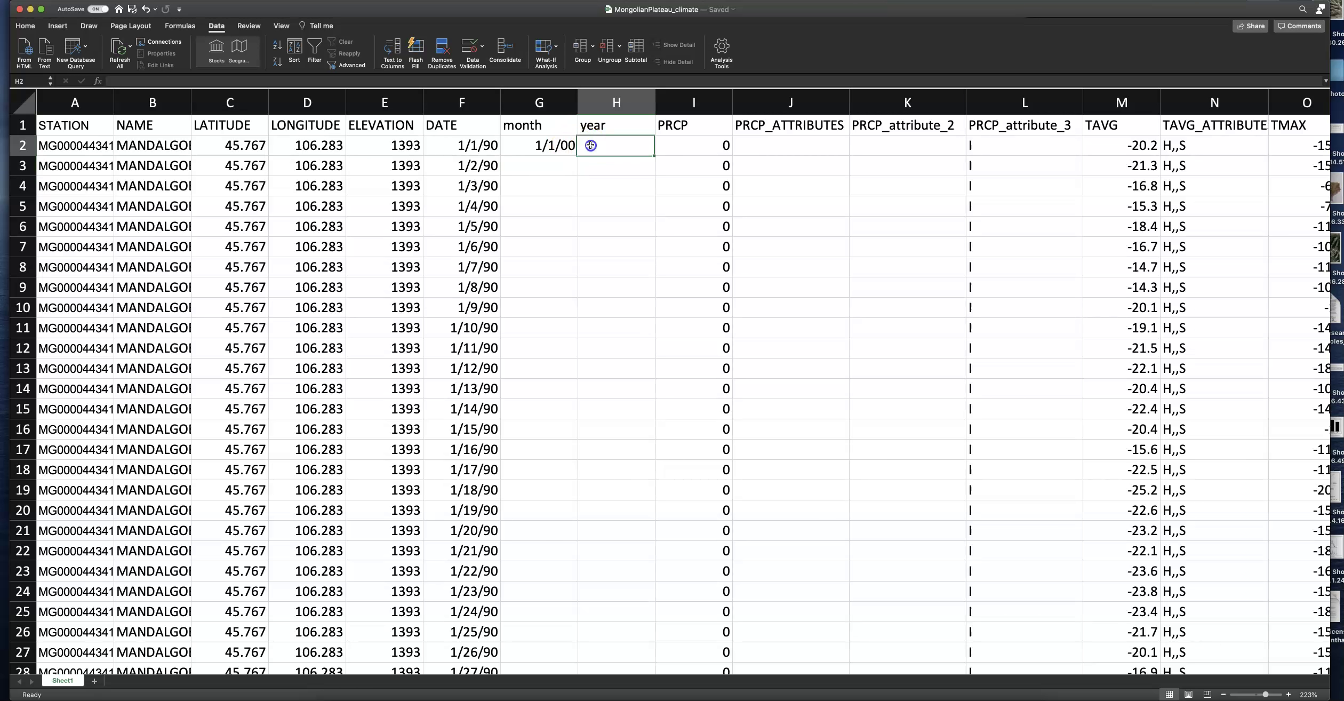
{"action": "type", "text": "=year"}
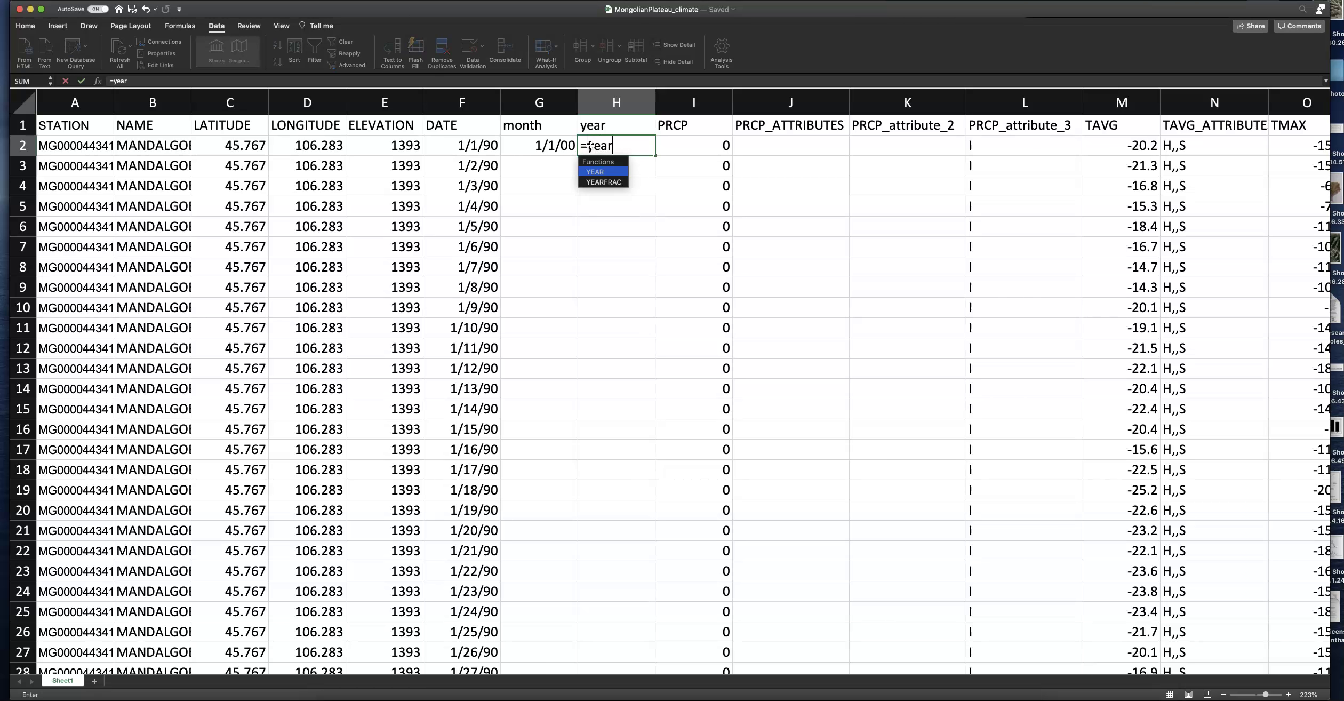
{"action": "type", "text": "("}
{"action": "left_click", "coordinate": [477, 149]}
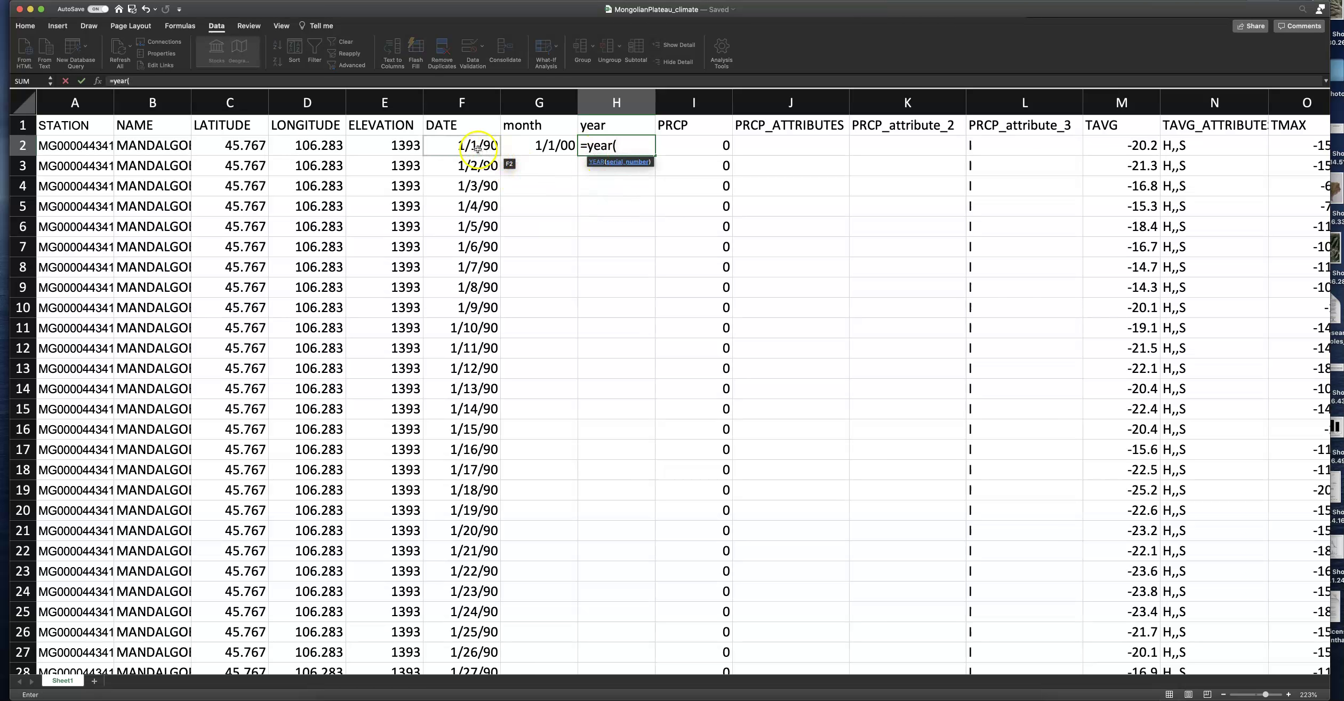
{"action": "type", "text": ")"}
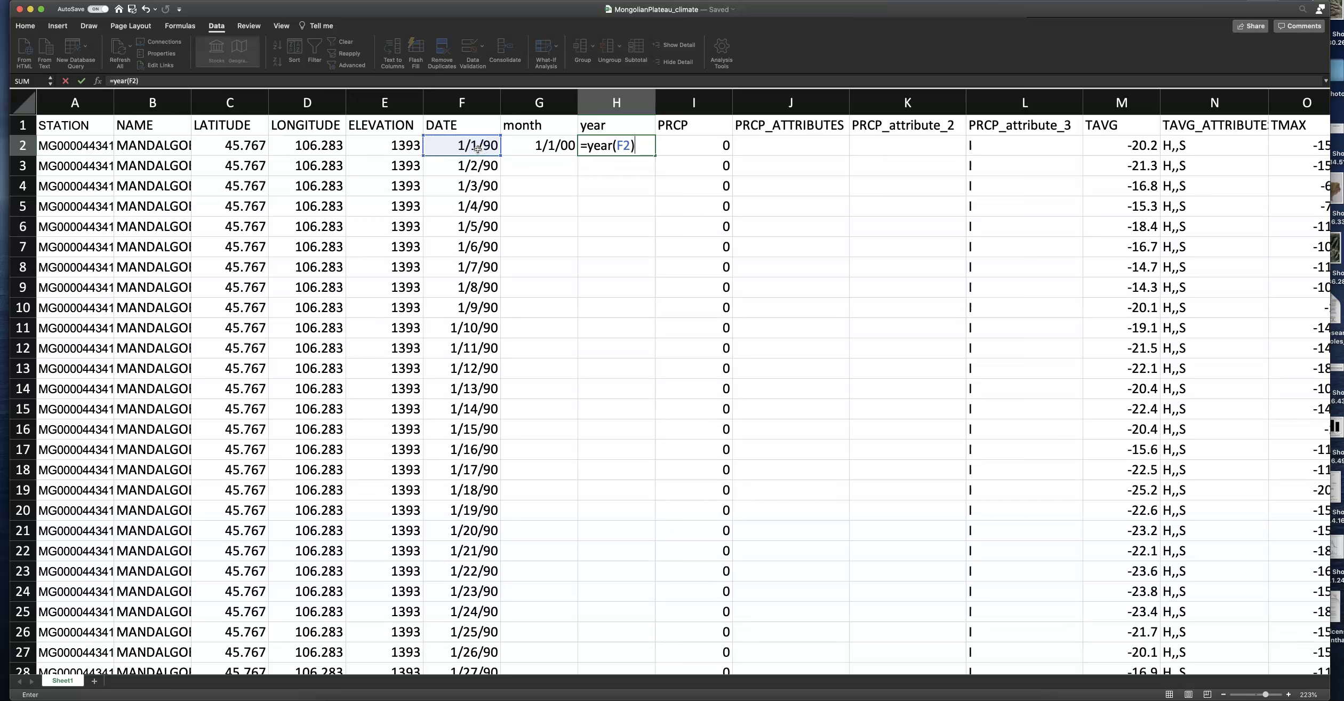
{"action": "key", "text": "Return"}
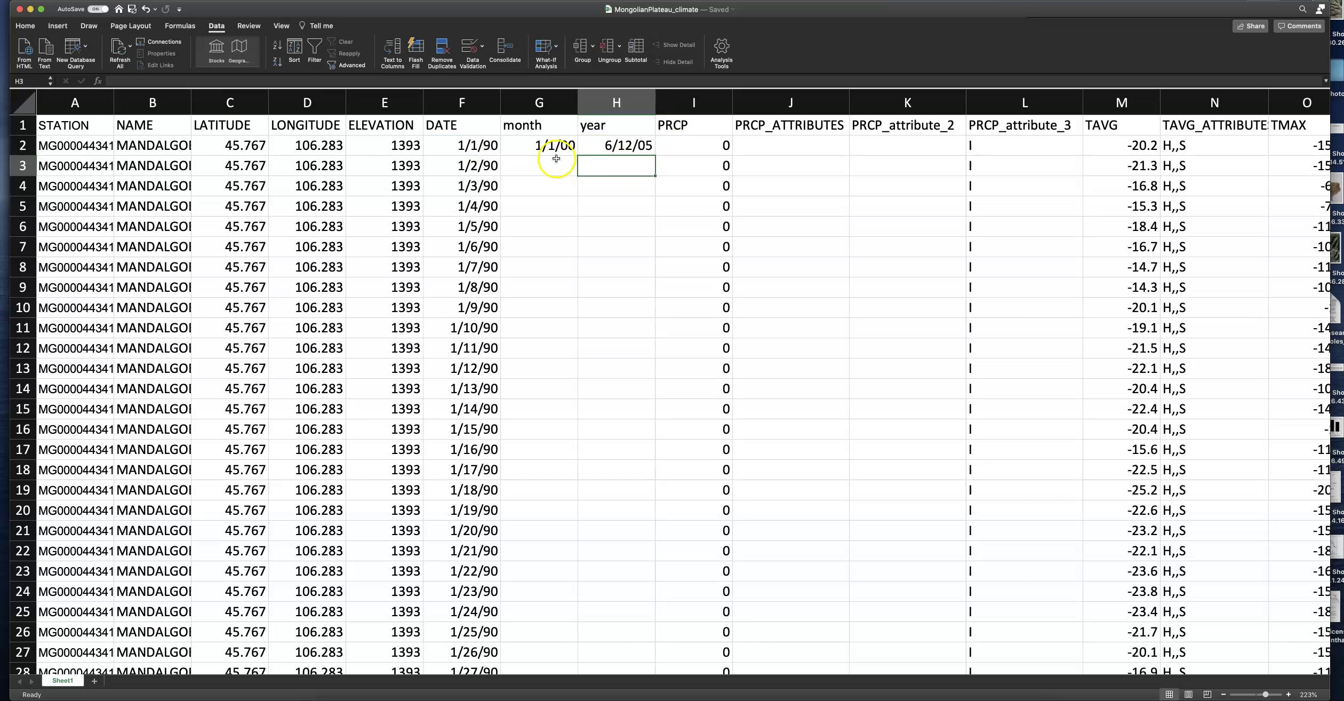
Step: Change the number format of the month and year cells G2:H2 to General
{"action": "left_click_drag", "start_coordinate": [551, 146], "coordinate": [624, 146]}
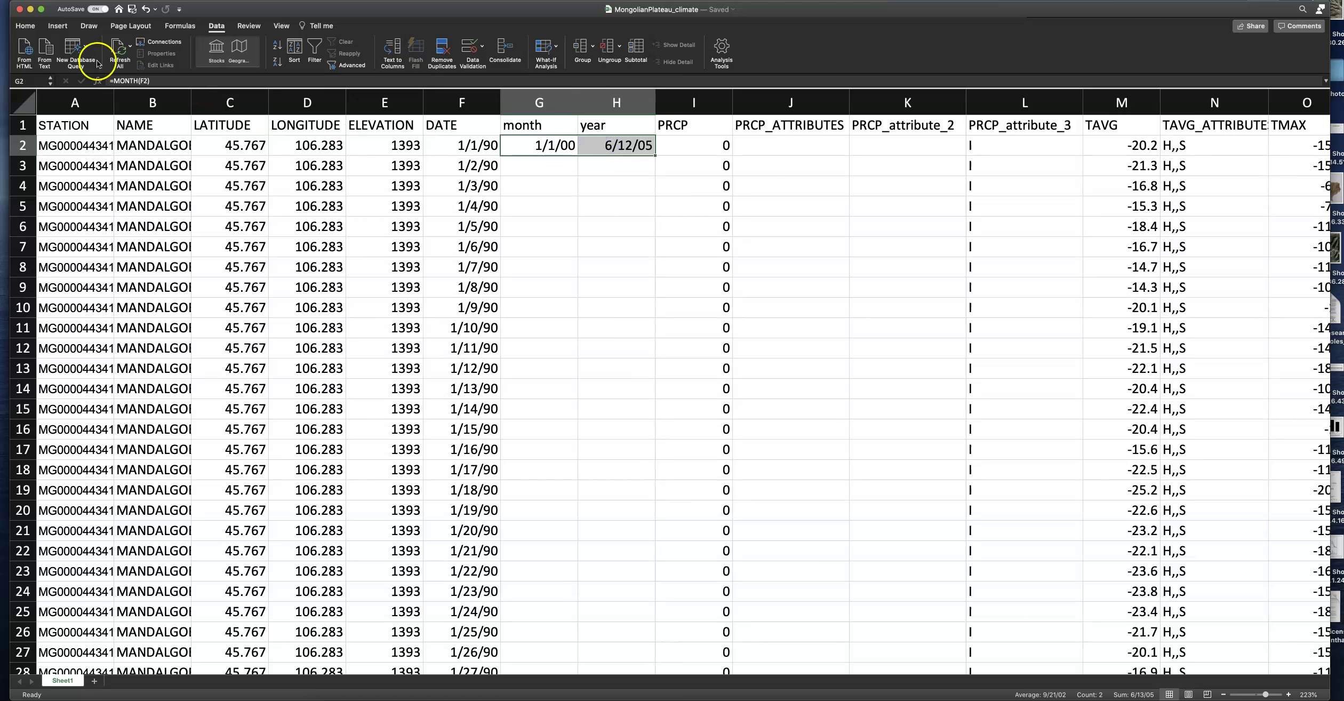
{"action": "left_click", "coordinate": [24, 26]}
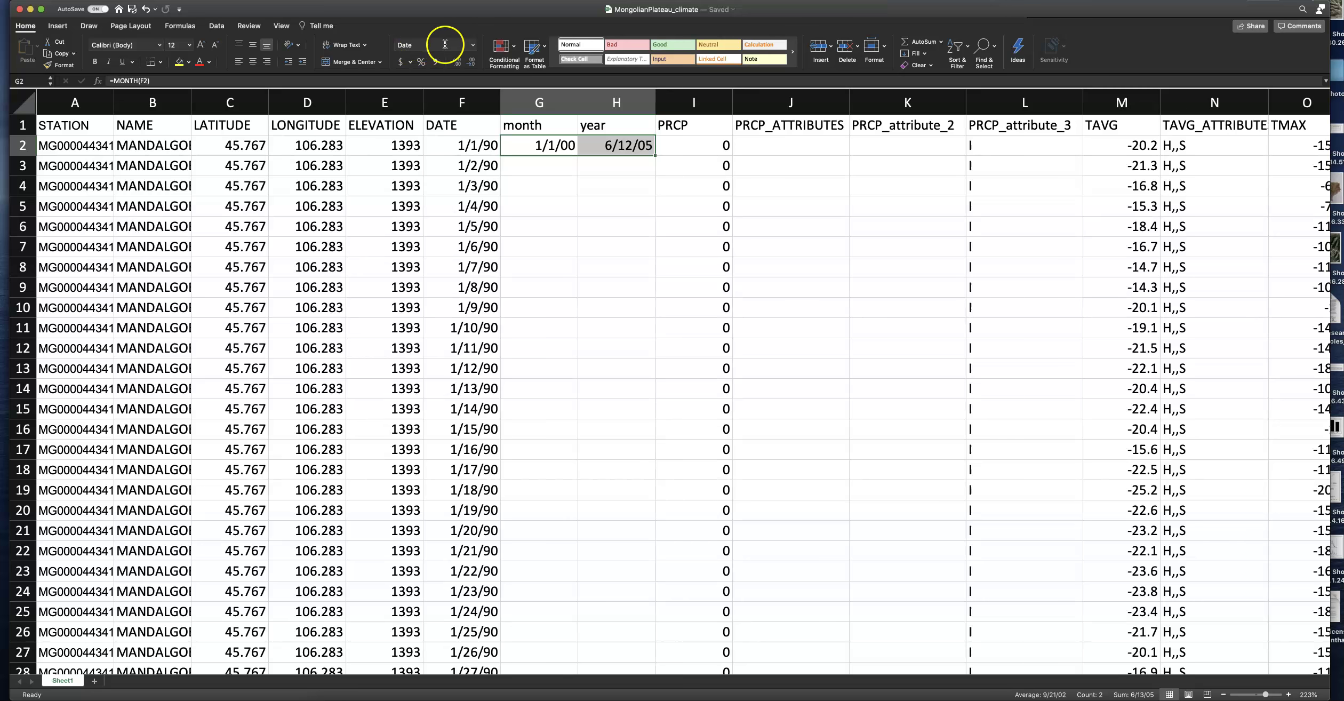
{"action": "left_click", "coordinate": [476, 47]}
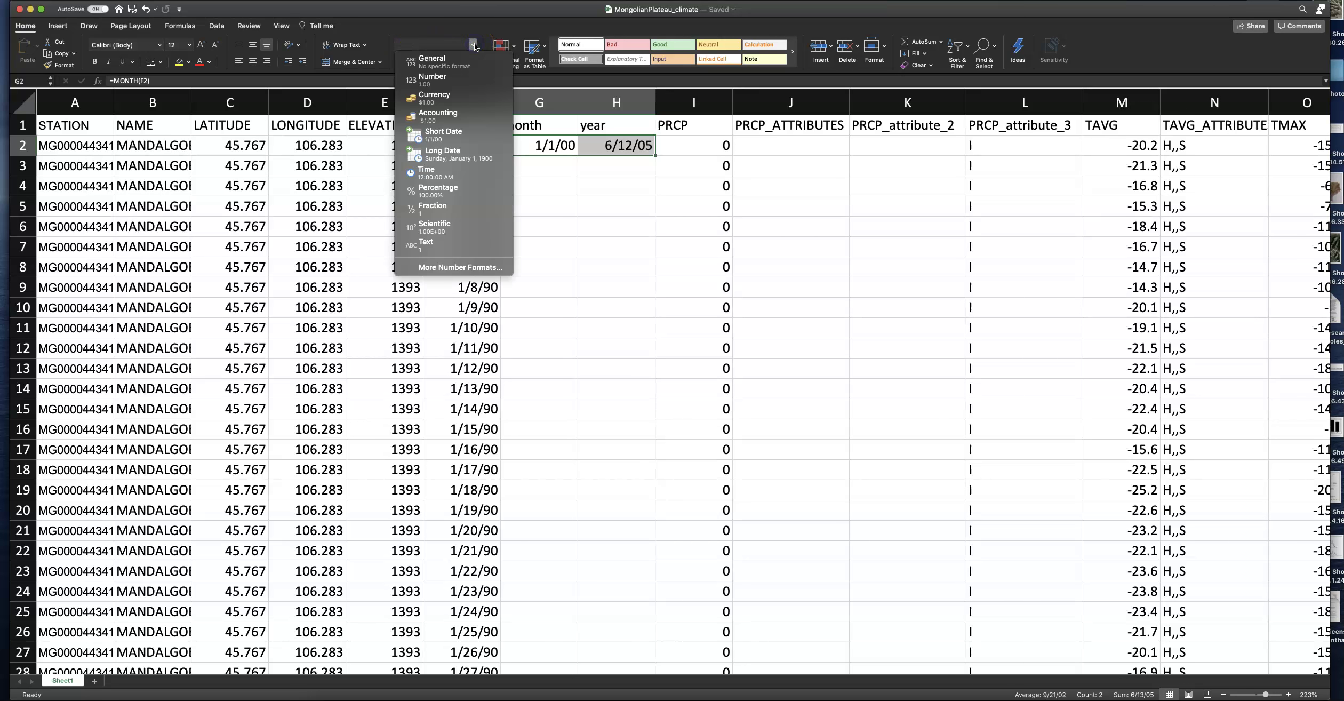
{"action": "left_click", "coordinate": [448, 61]}
{"action": "left_click", "coordinate": [650, 265]}
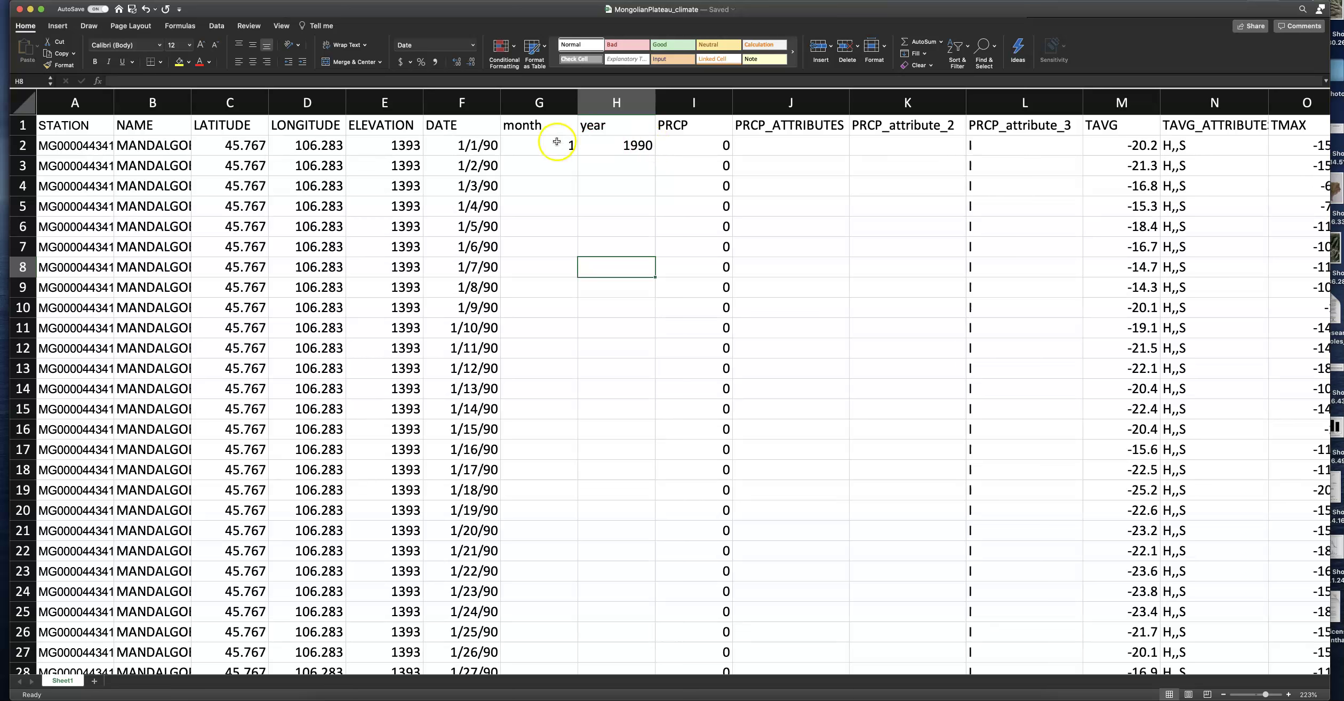
Step: Fill the month and year formulas from G2:H2 down through all data rows
{"action": "left_click_drag", "start_coordinate": [547, 143], "coordinate": [623, 143]}
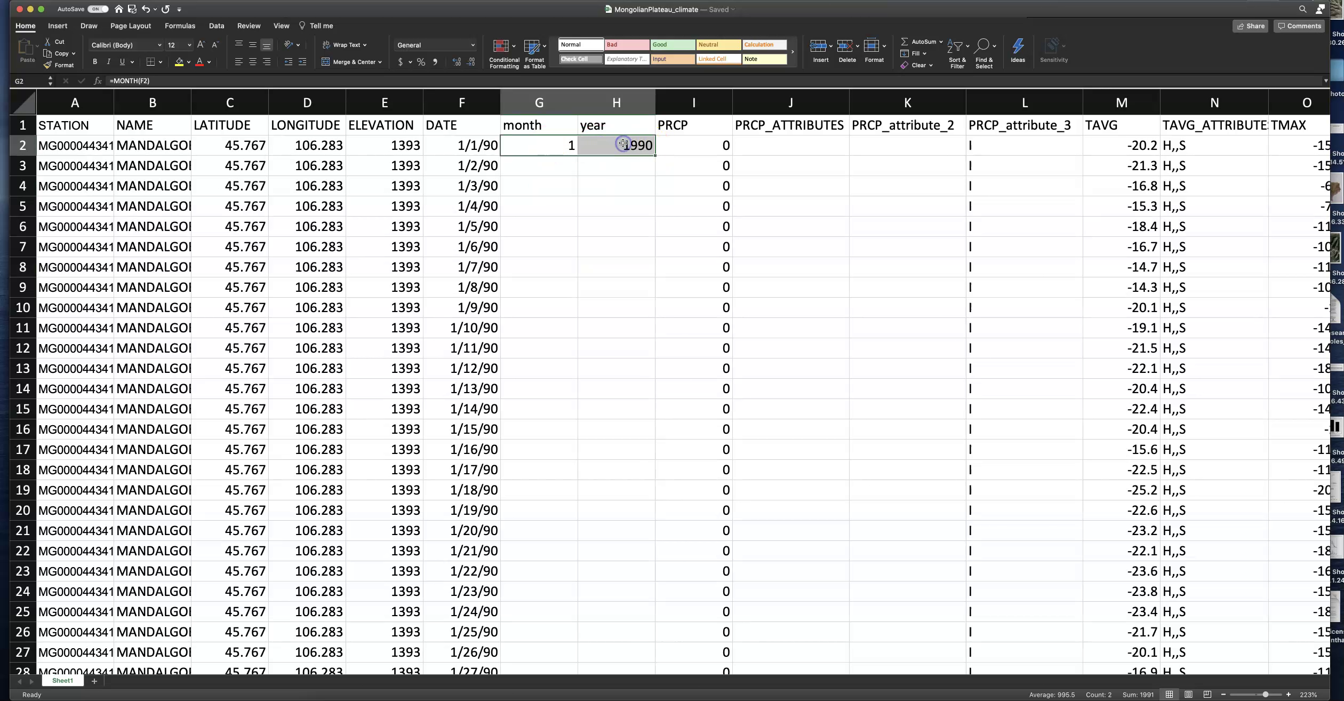
{"action": "double_click", "coordinate": [656, 155]}
Step: Check the filled month and year columns against the dates, including the changes from month to month and from 1990 to 1991
{"action": "scroll", "coordinate": [651, 332], "scroll_direction": "down", "scroll_amount": 9}
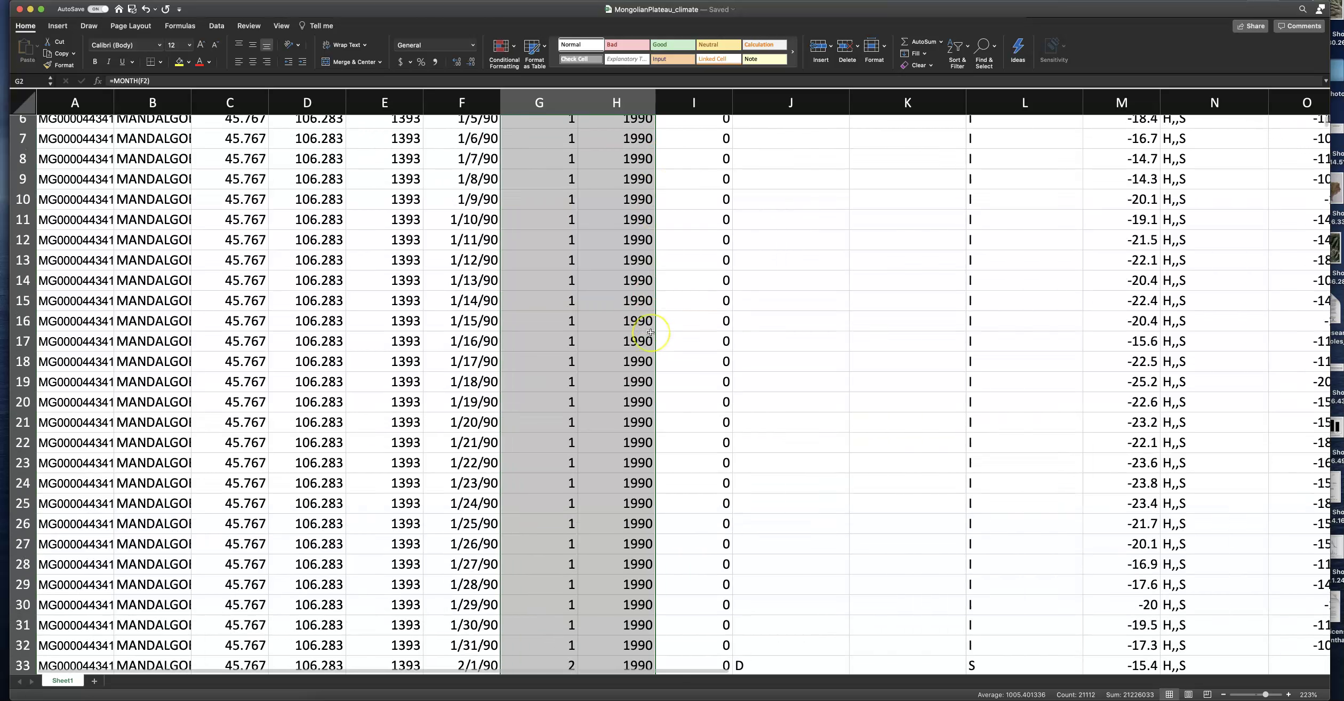
{"action": "scroll", "coordinate": [651, 332], "scroll_direction": "down", "scroll_amount": 20}
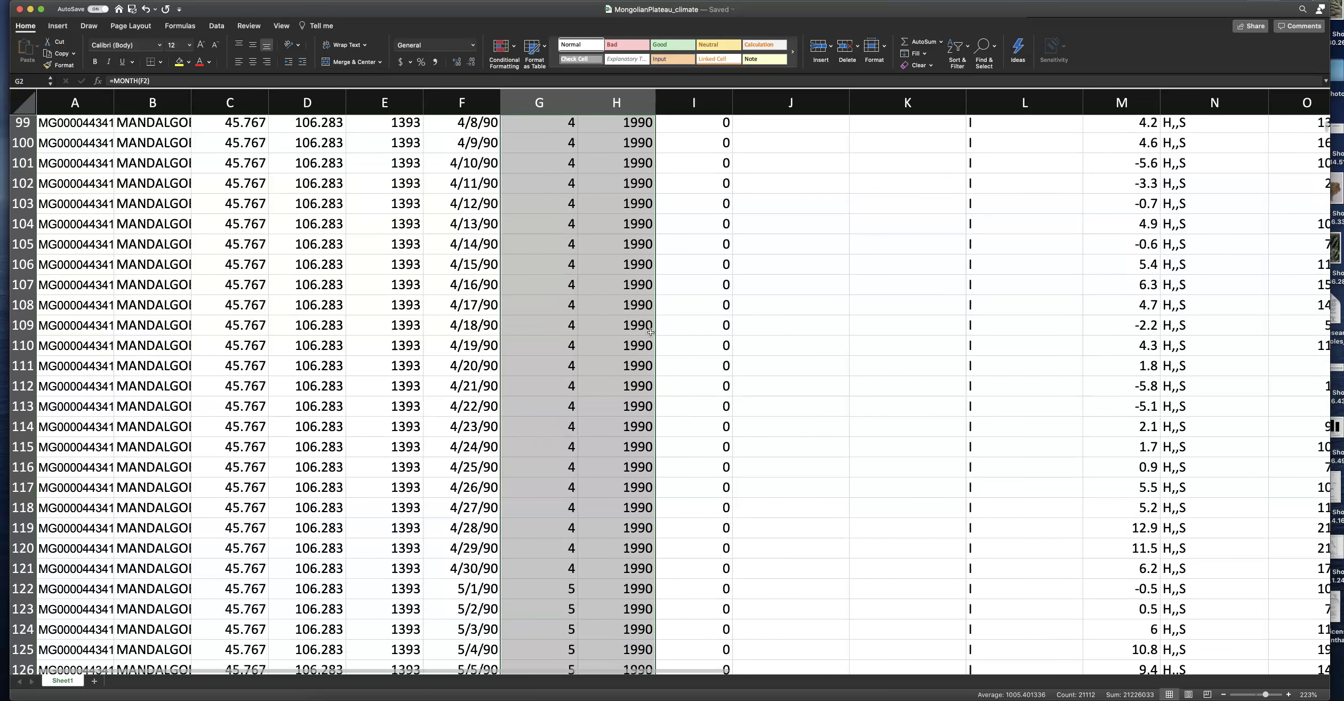
{"action": "scroll", "coordinate": [651, 332], "scroll_direction": "down", "scroll_amount": 2}
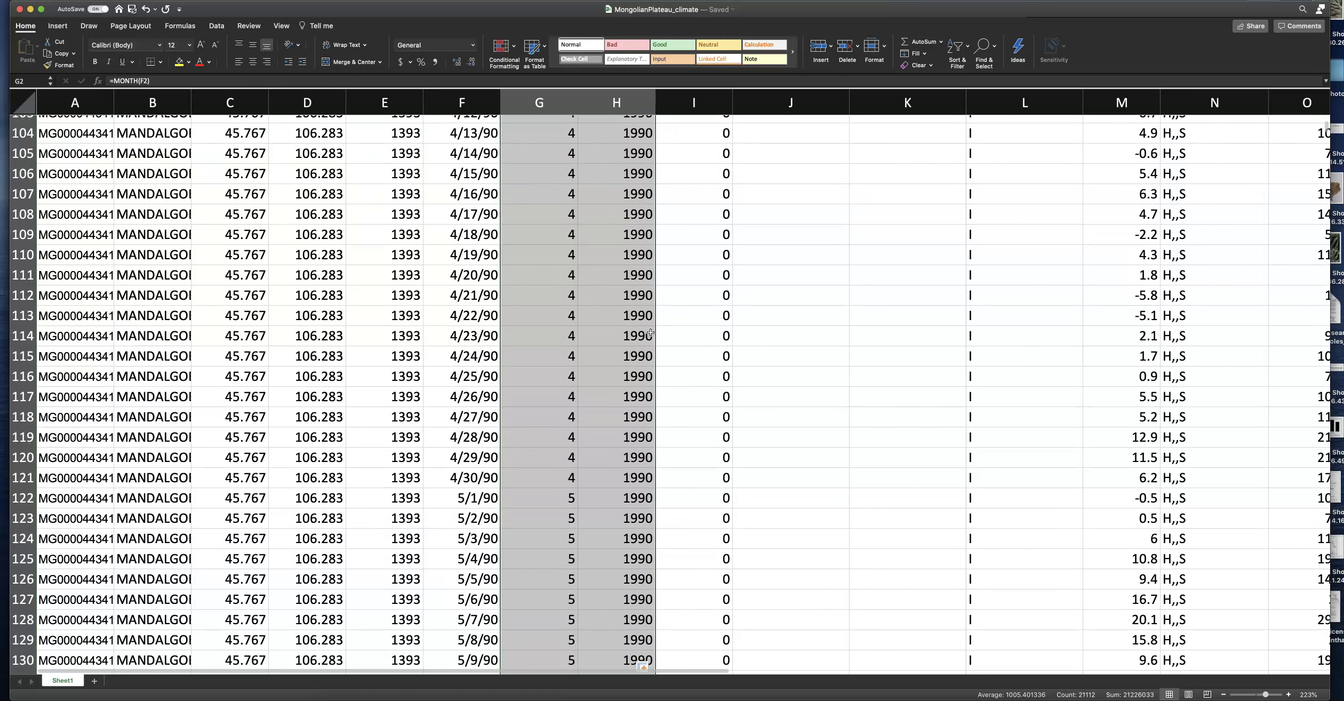
{"action": "scroll", "coordinate": [651, 332], "scroll_direction": "down", "scroll_amount": 5}
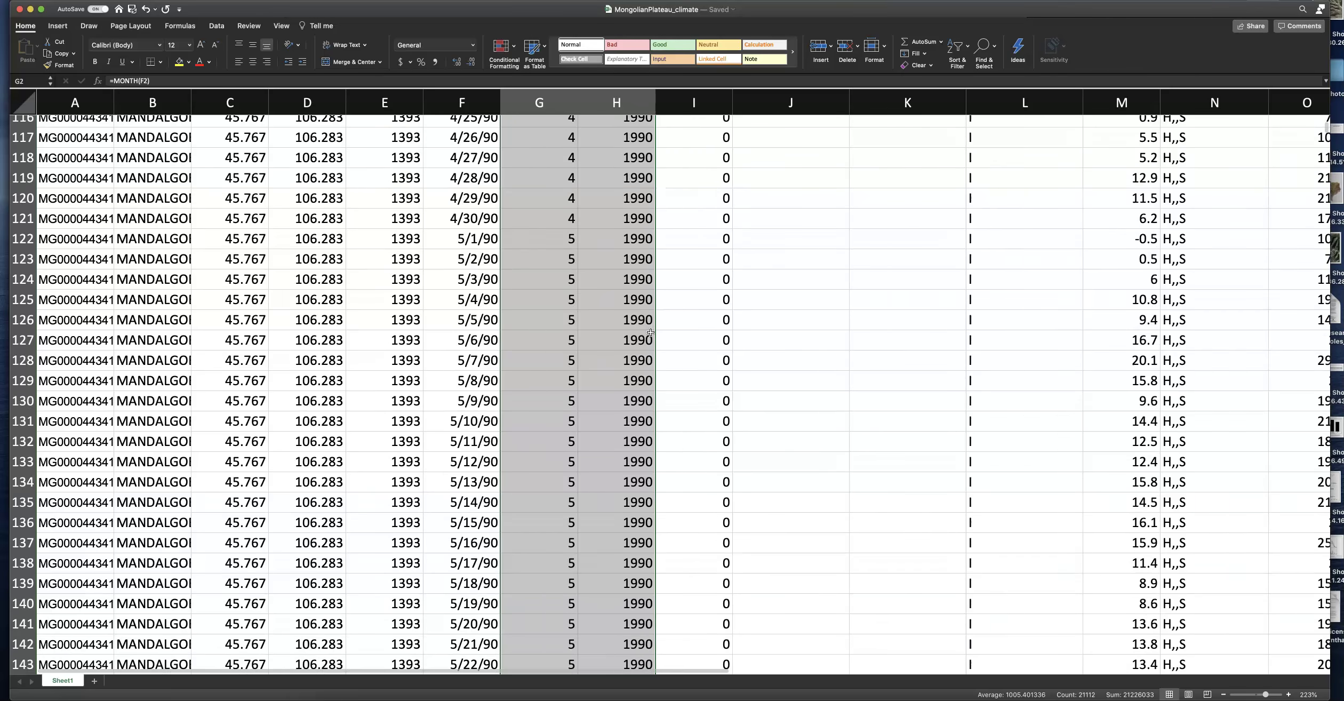
{"action": "scroll", "coordinate": [651, 332], "scroll_direction": "down", "scroll_amount": 11}
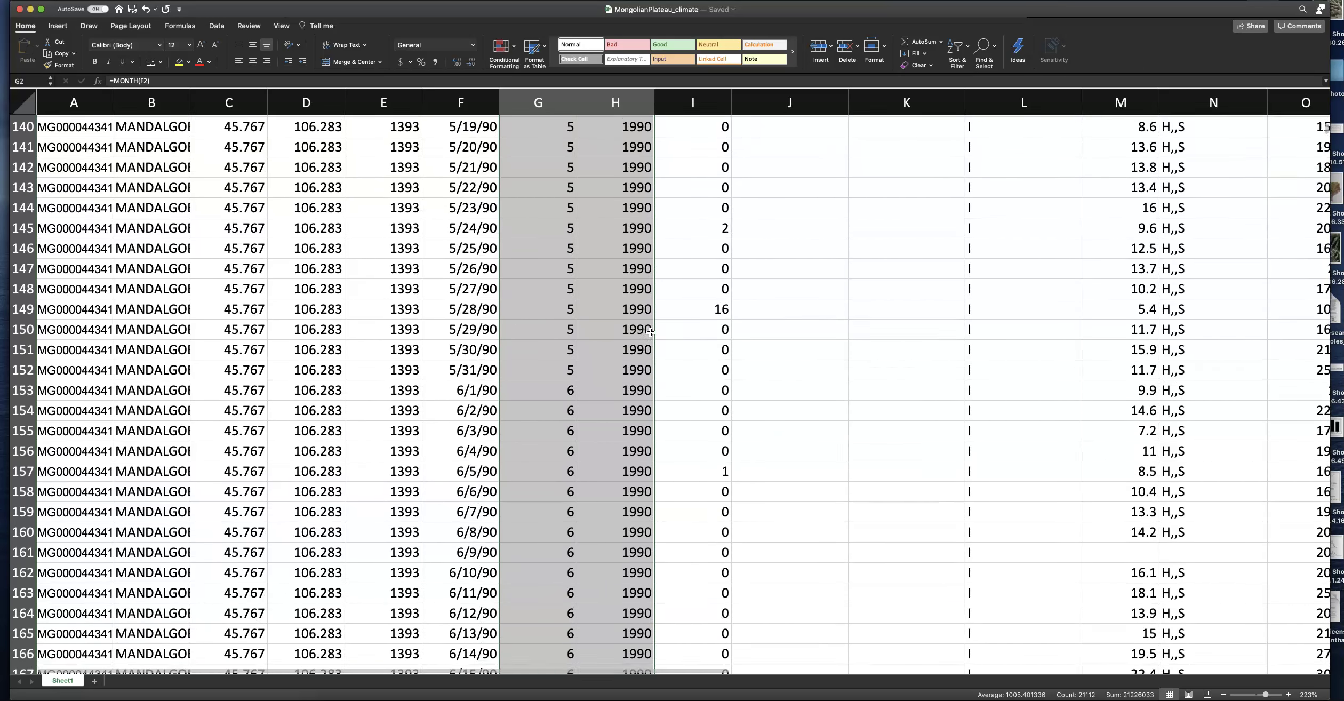
{"action": "scroll", "coordinate": [651, 278], "scroll_direction": "down", "scroll_amount": 1}
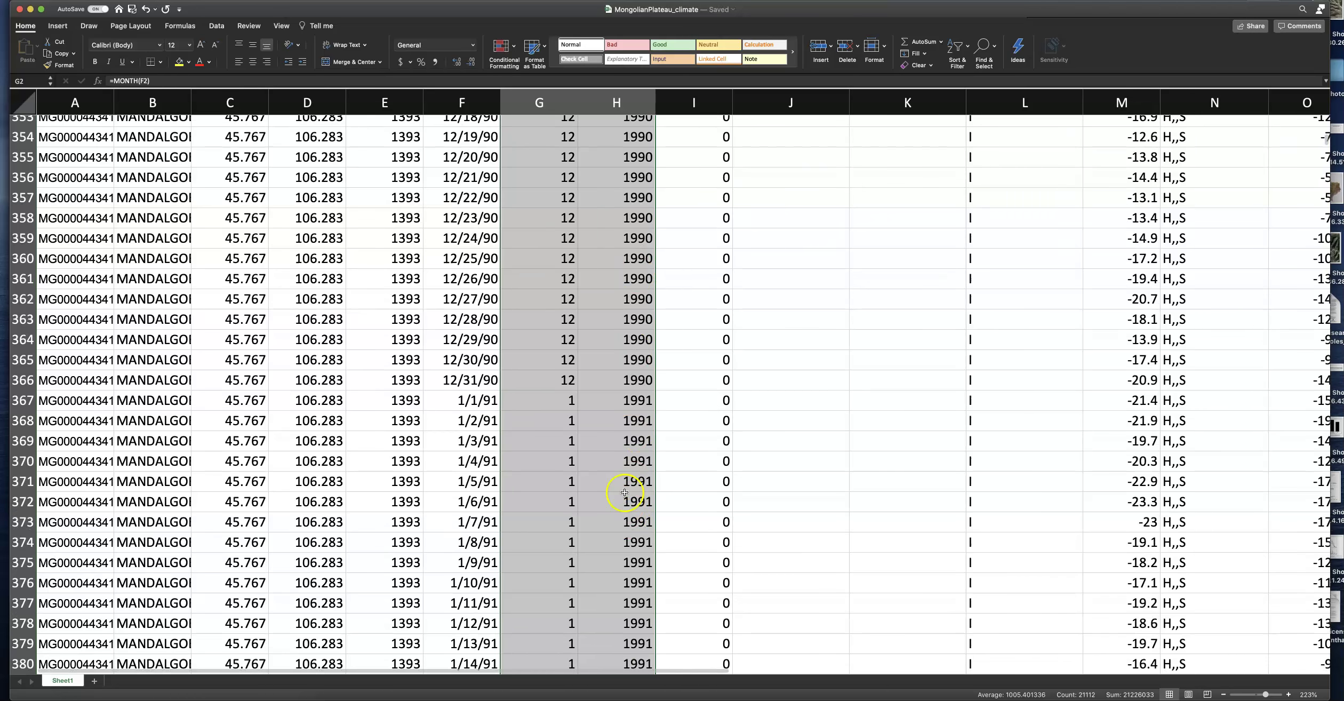
{"action": "scroll", "coordinate": [592, 333], "scroll_direction": "down", "scroll_amount": 1}
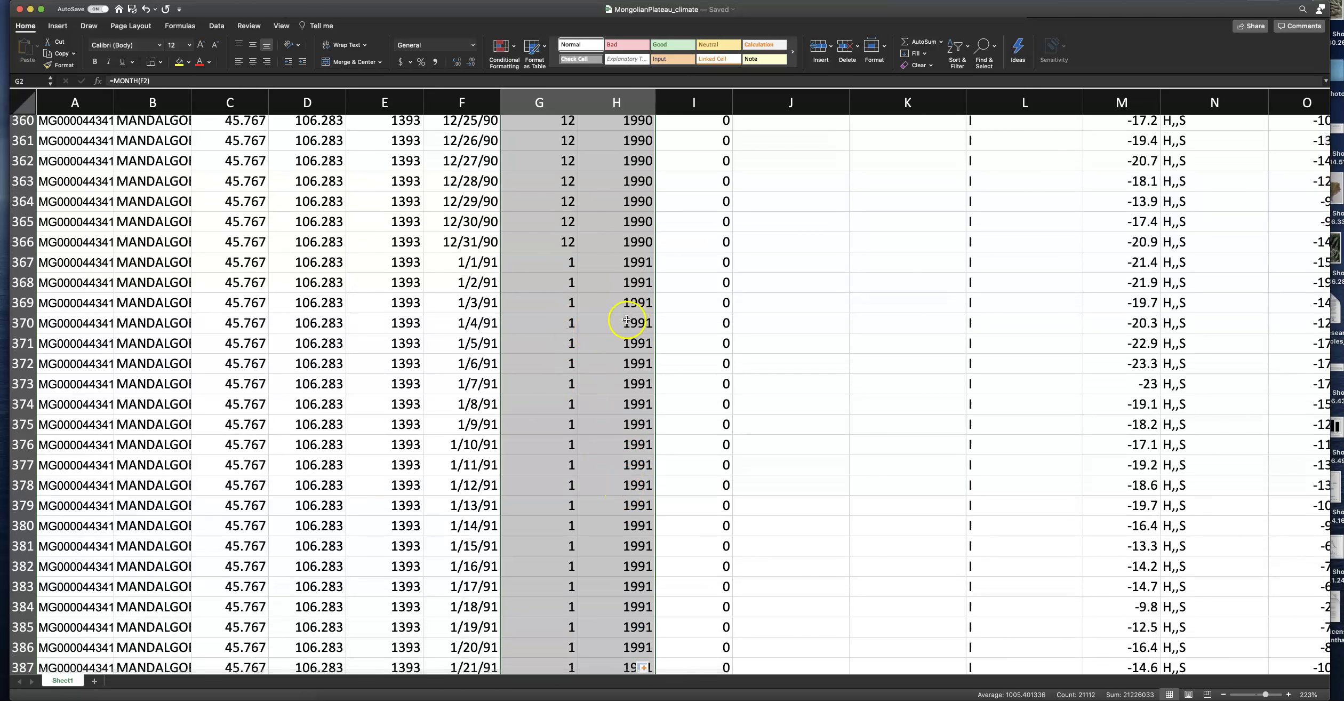
{"action": "scroll", "coordinate": [634, 497], "scroll_direction": "up", "scroll_amount": 10}
{"action": "scroll", "coordinate": [634, 497], "scroll_direction": "up", "scroll_amount": 20}
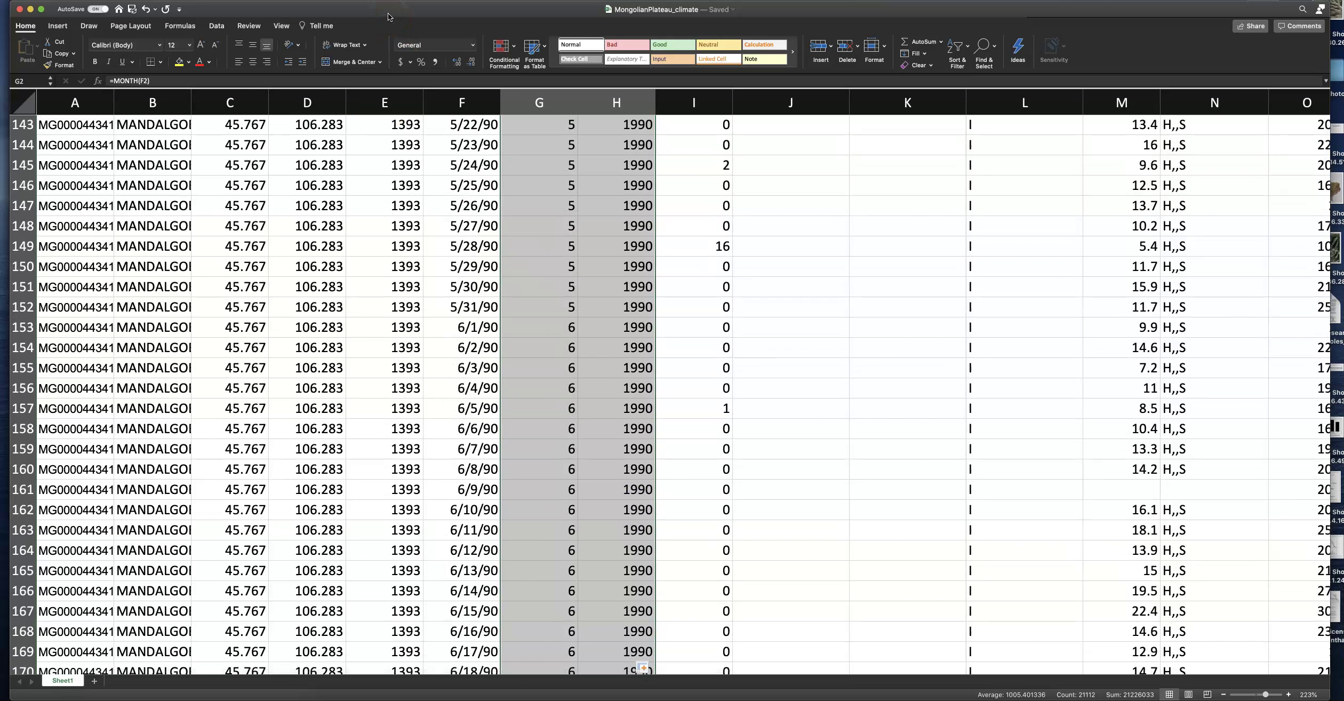
{"action": "scroll", "coordinate": [395, 278], "scroll_direction": "up", "scroll_amount": 15}
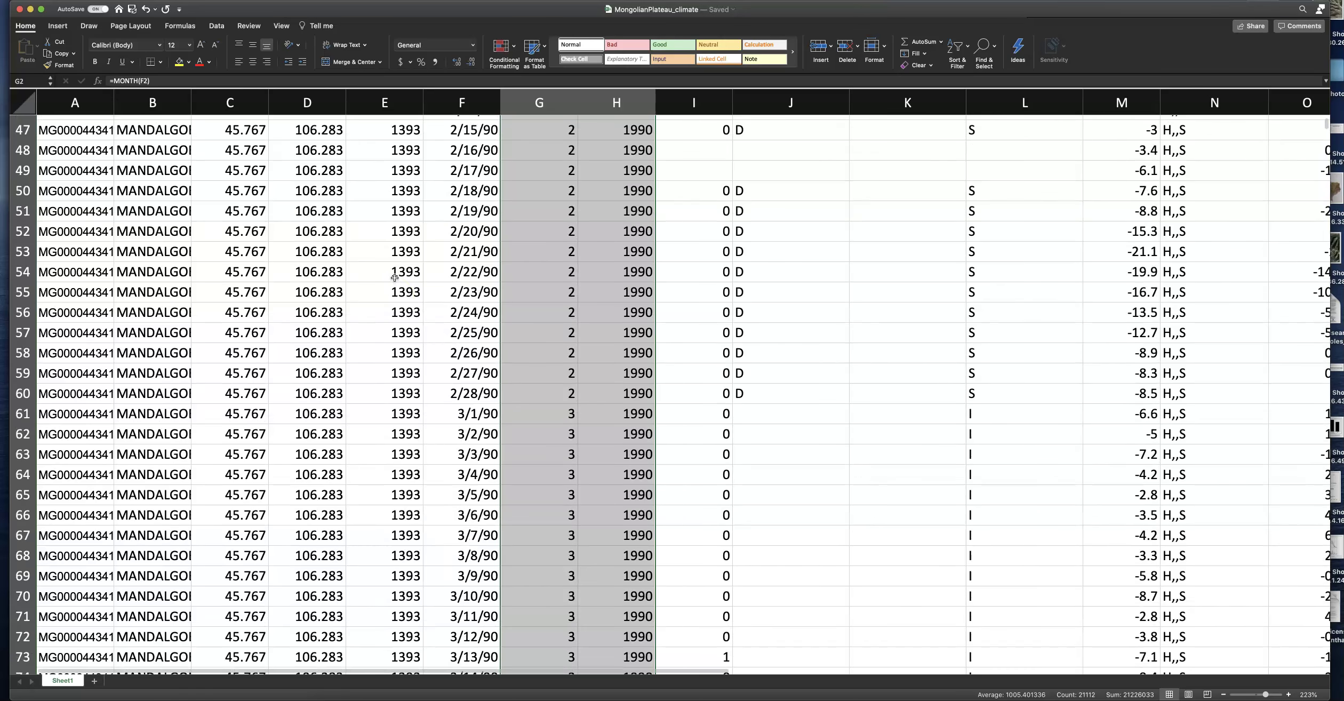
{"action": "scroll", "coordinate": [395, 277], "scroll_direction": "up", "scroll_amount": 8}
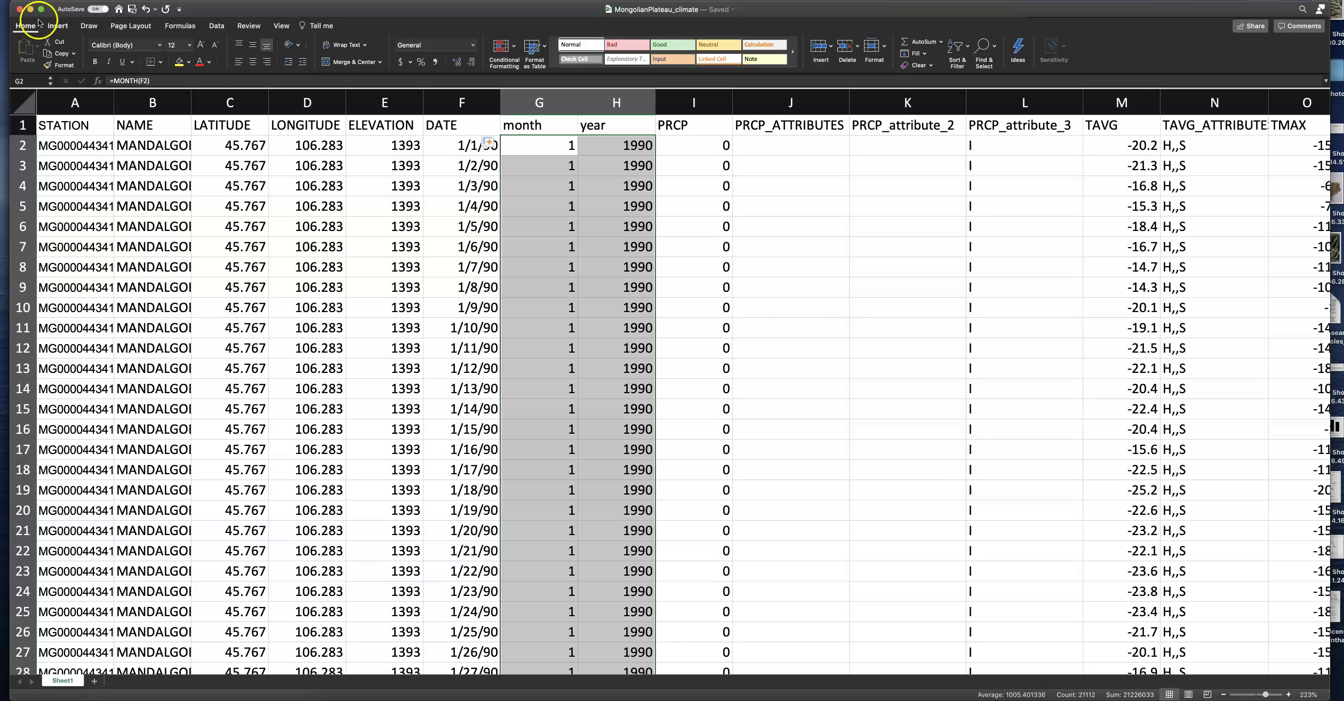
{"action": "left_click", "coordinate": [60, 4]}
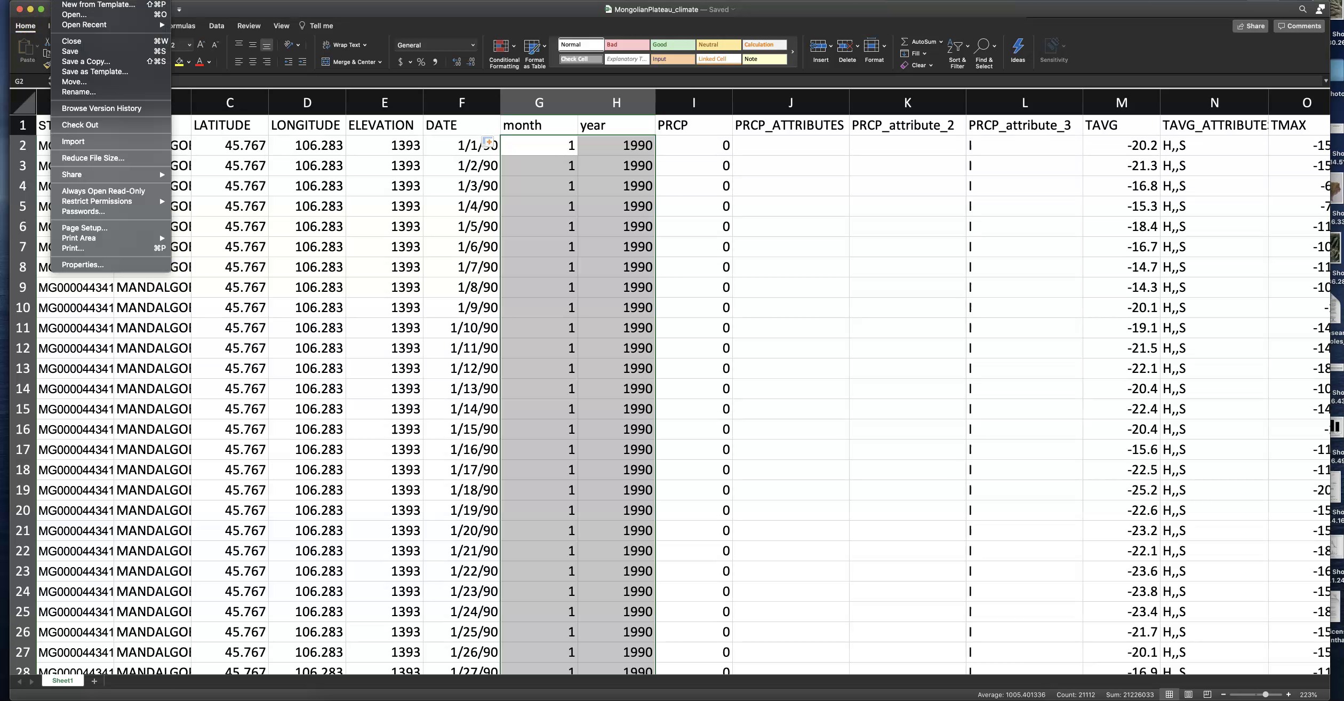
{"action": "left_click", "coordinate": [83, 62]}
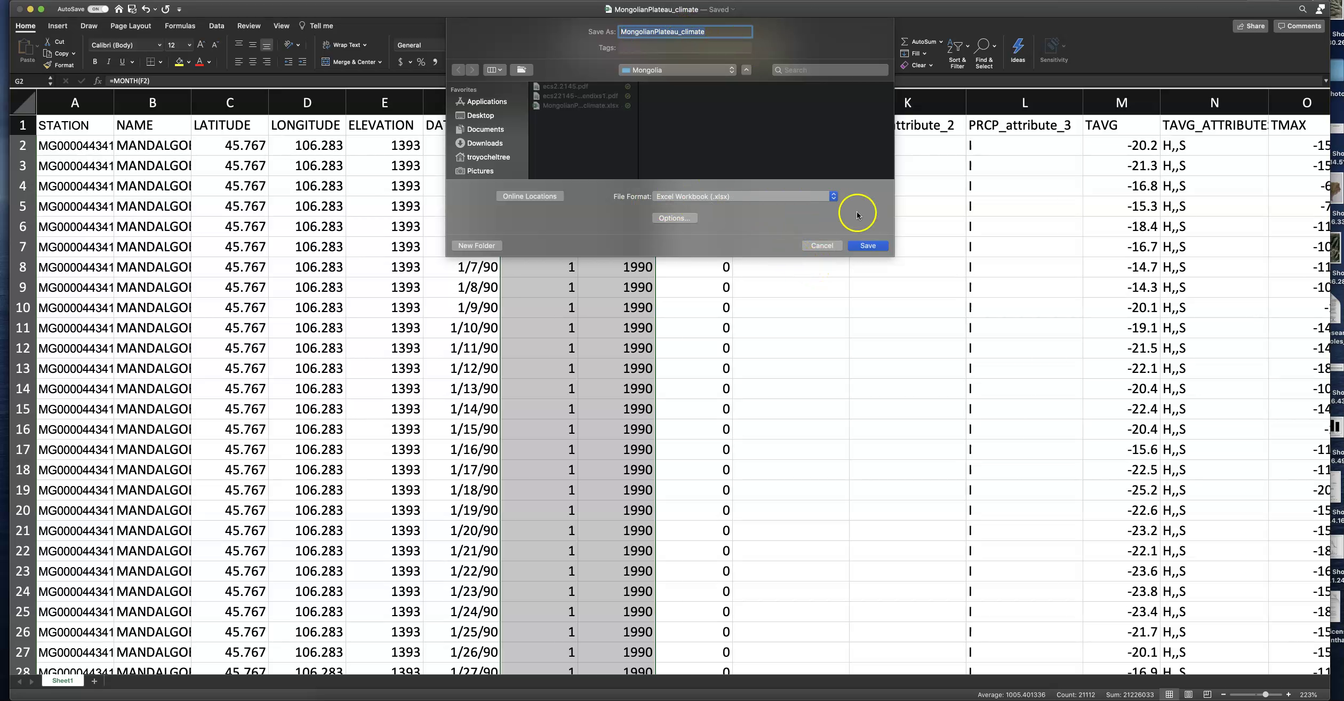
{"action": "left_click", "coordinate": [835, 198]}
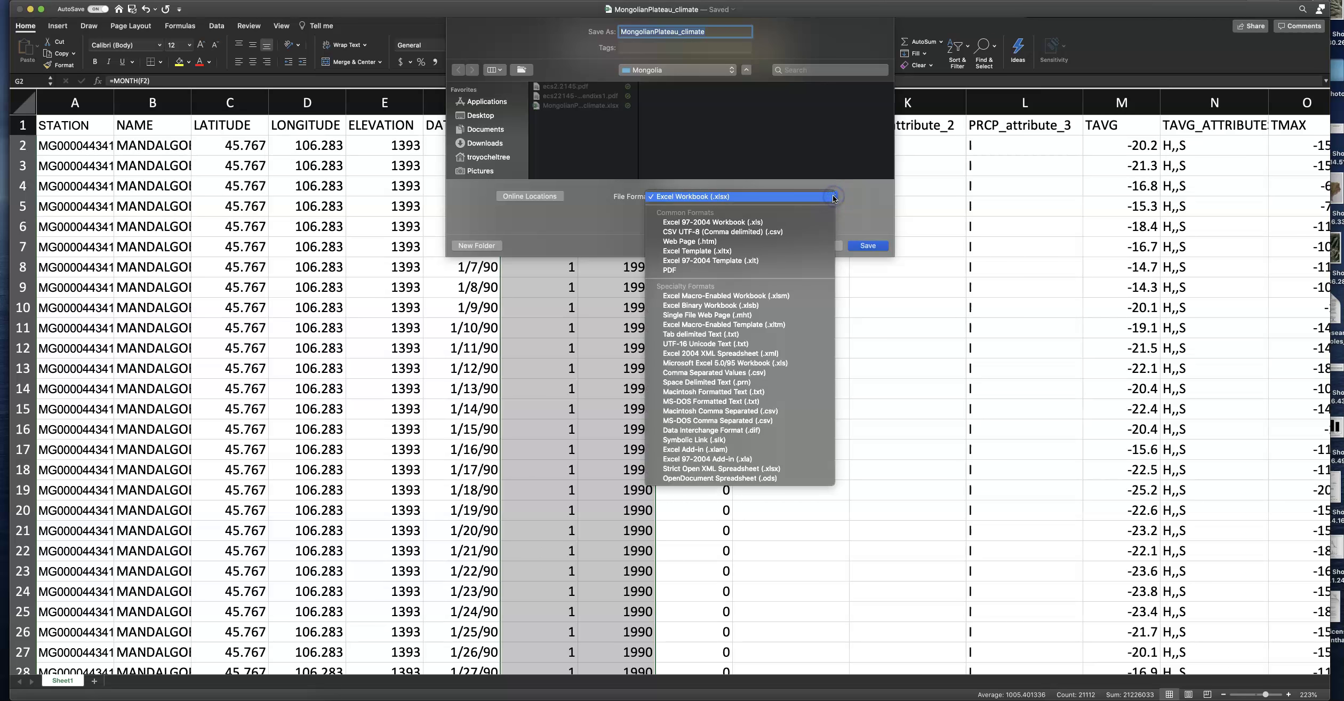
{"action": "left_click", "coordinate": [780, 233]}
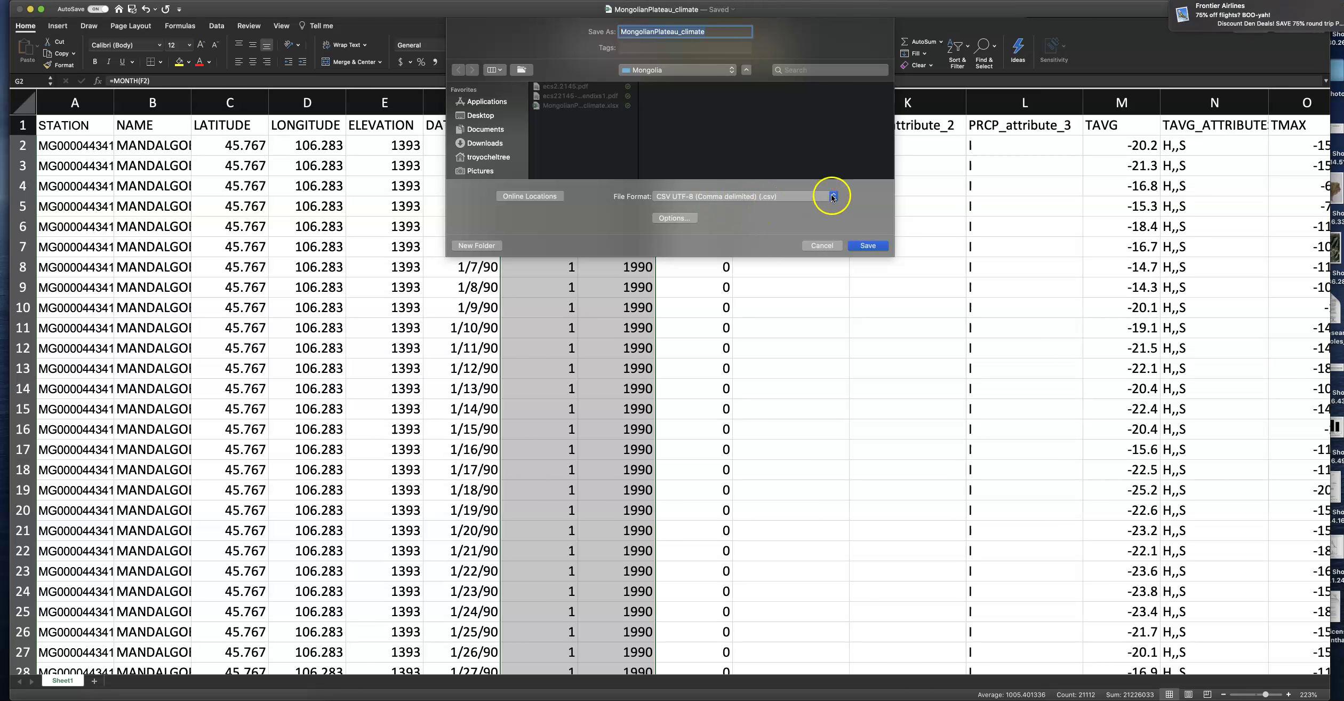
{"action": "left_click", "coordinate": [833, 197]}
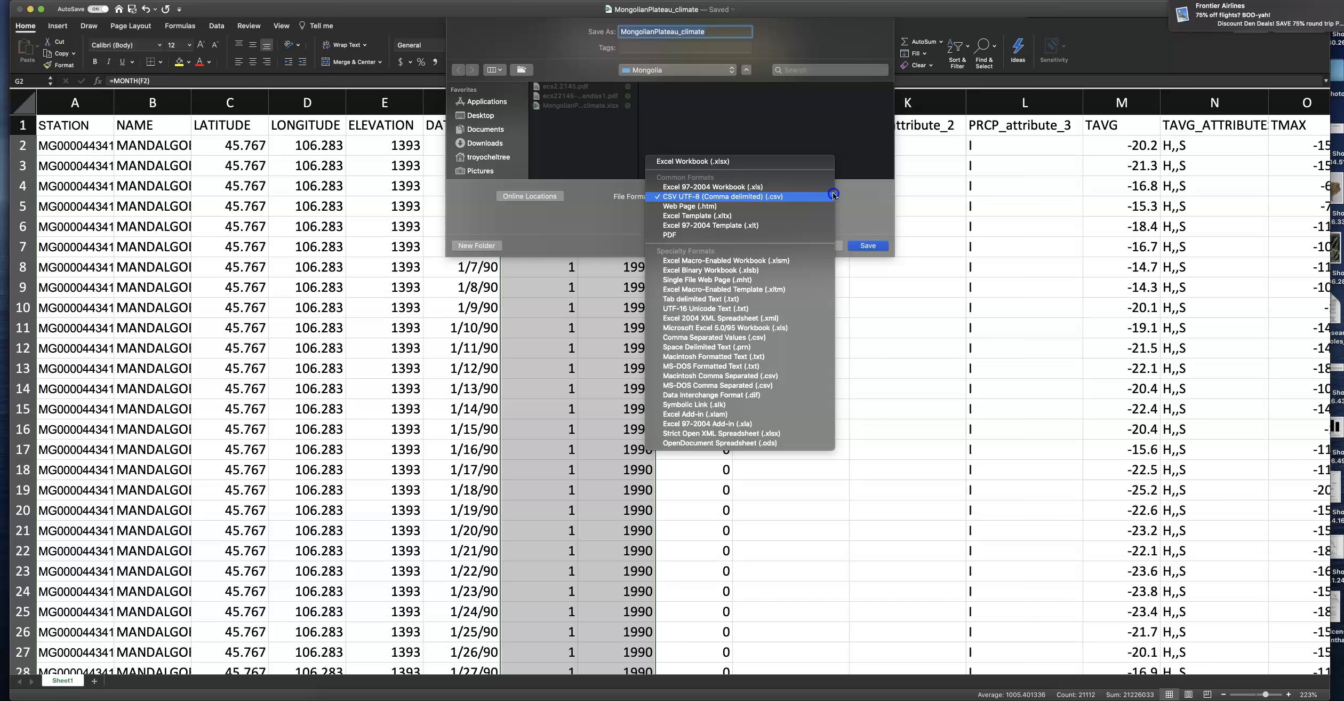
{"action": "left_click", "coordinate": [713, 161]}
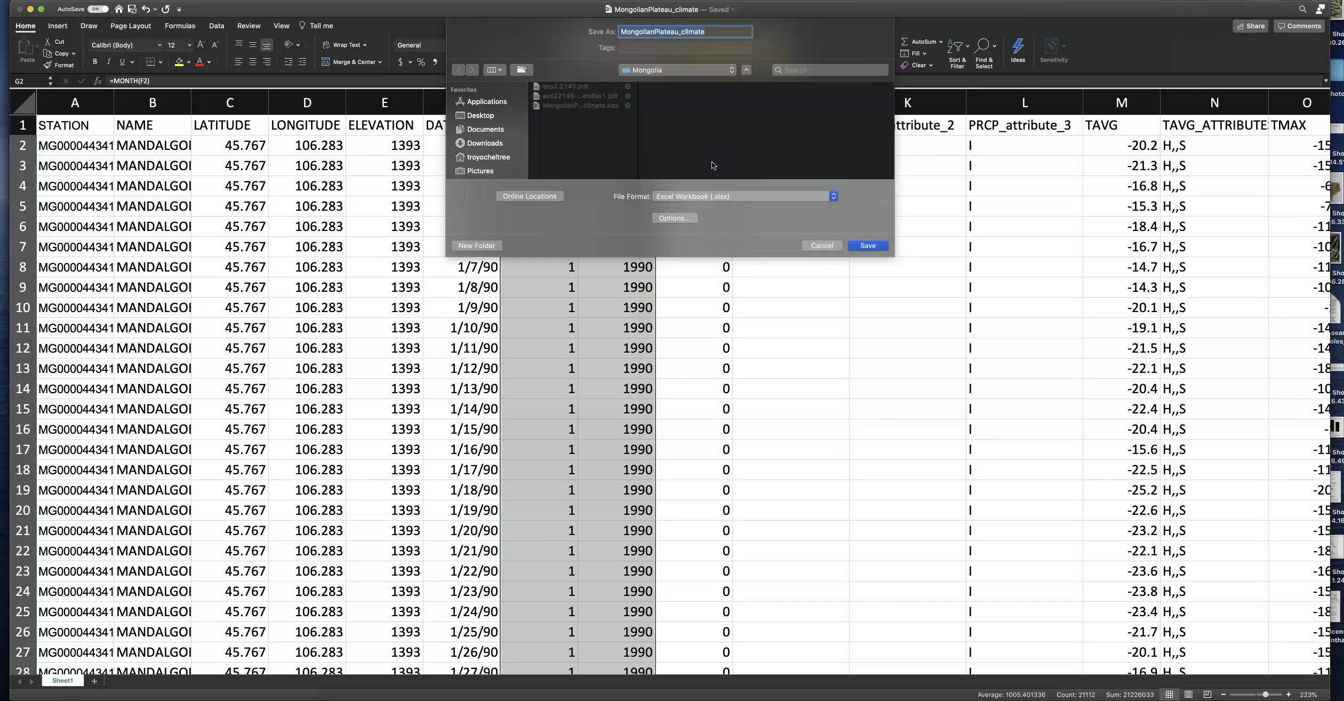
{"action": "left_click", "coordinate": [821, 246]}
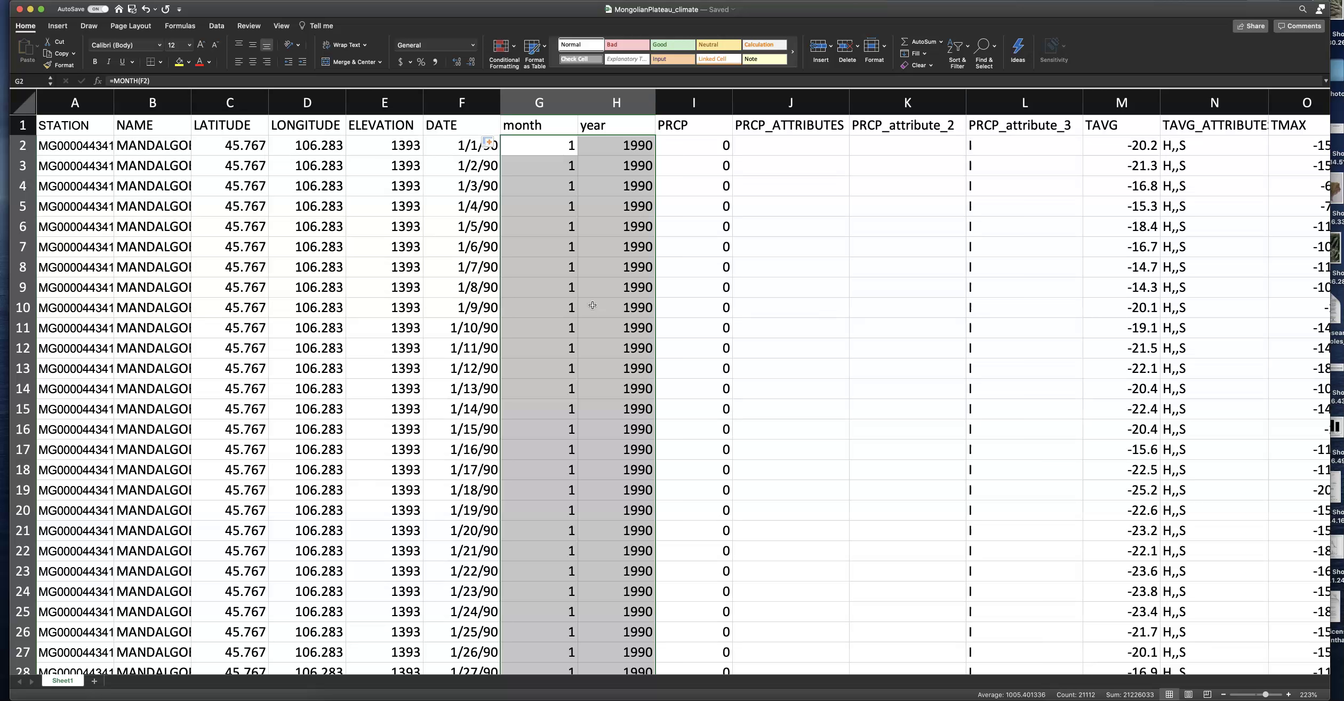
Step: Rename the worksheet holding the daily station data as raw
{"action": "left_click", "coordinate": [71, 682]}
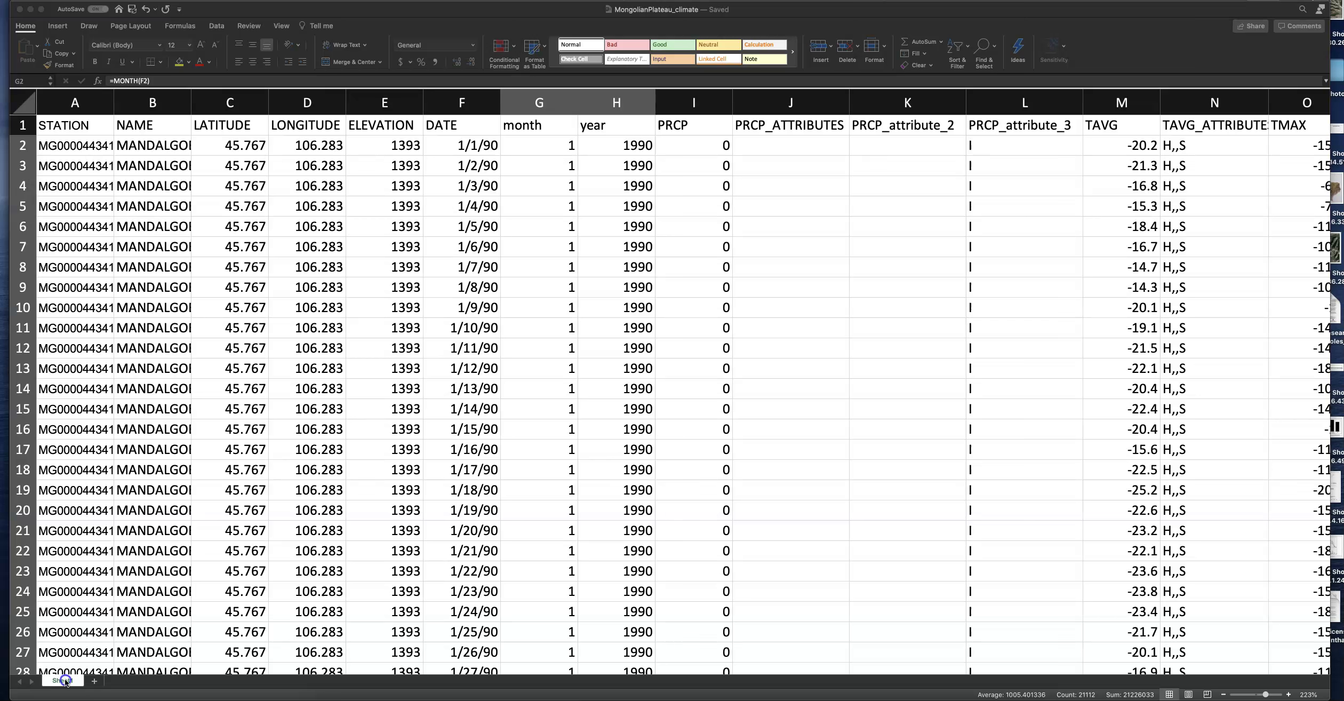
{"action": "left_click", "coordinate": [66, 682]}
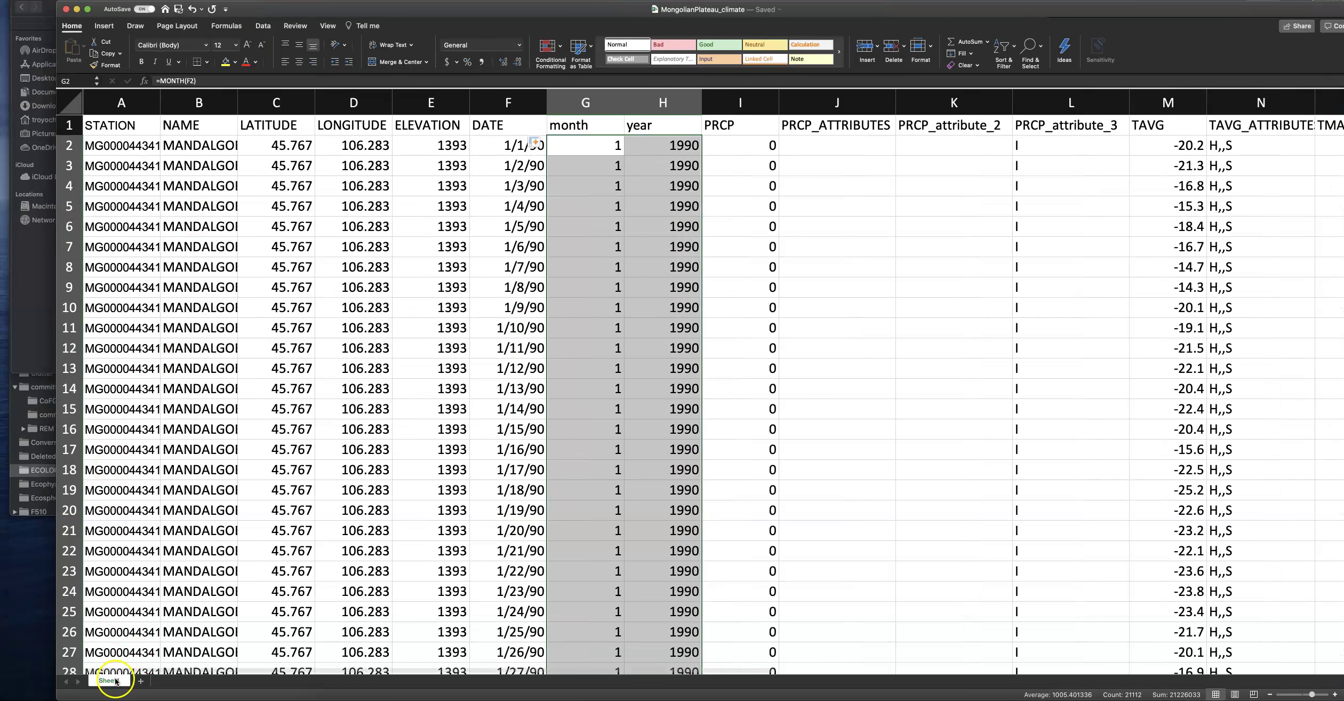
{"action": "left_click", "coordinate": [69, 682]}
{"action": "double_click", "coordinate": [116, 681]}
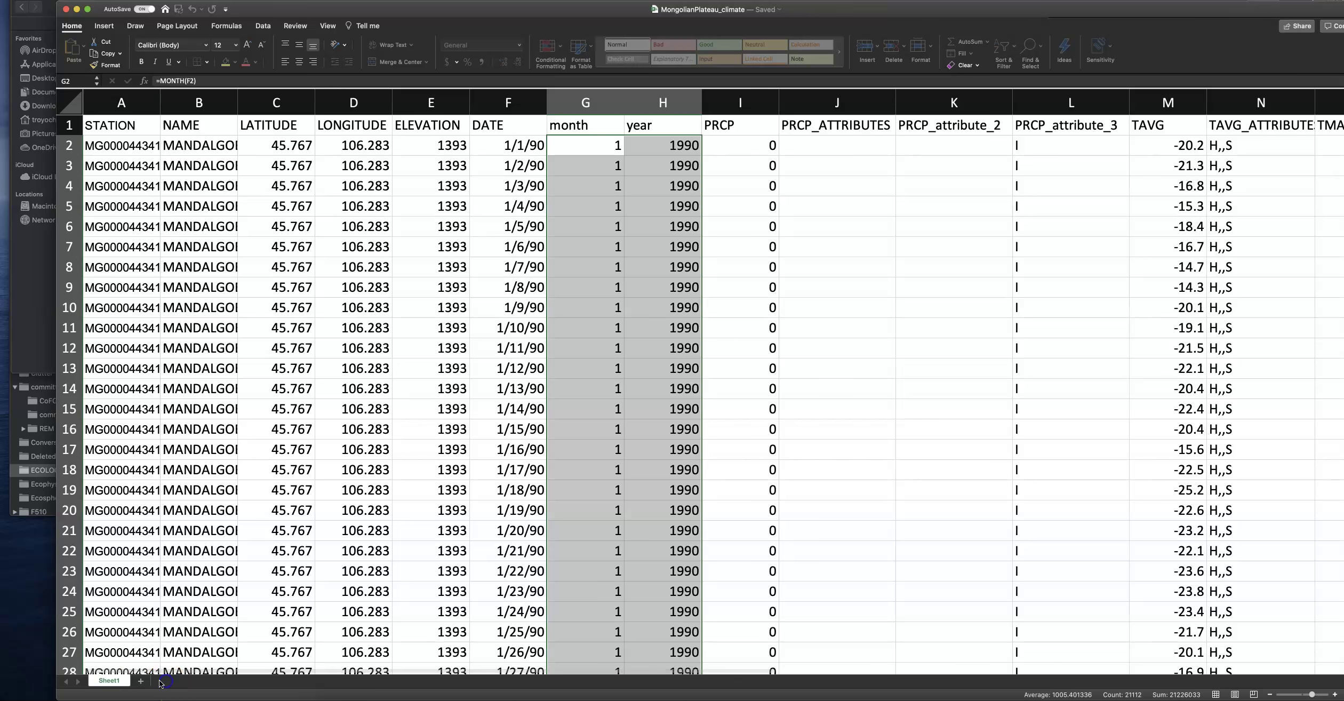
{"action": "key", "text": "Return"}
{"action": "double_click", "coordinate": [108, 681]}
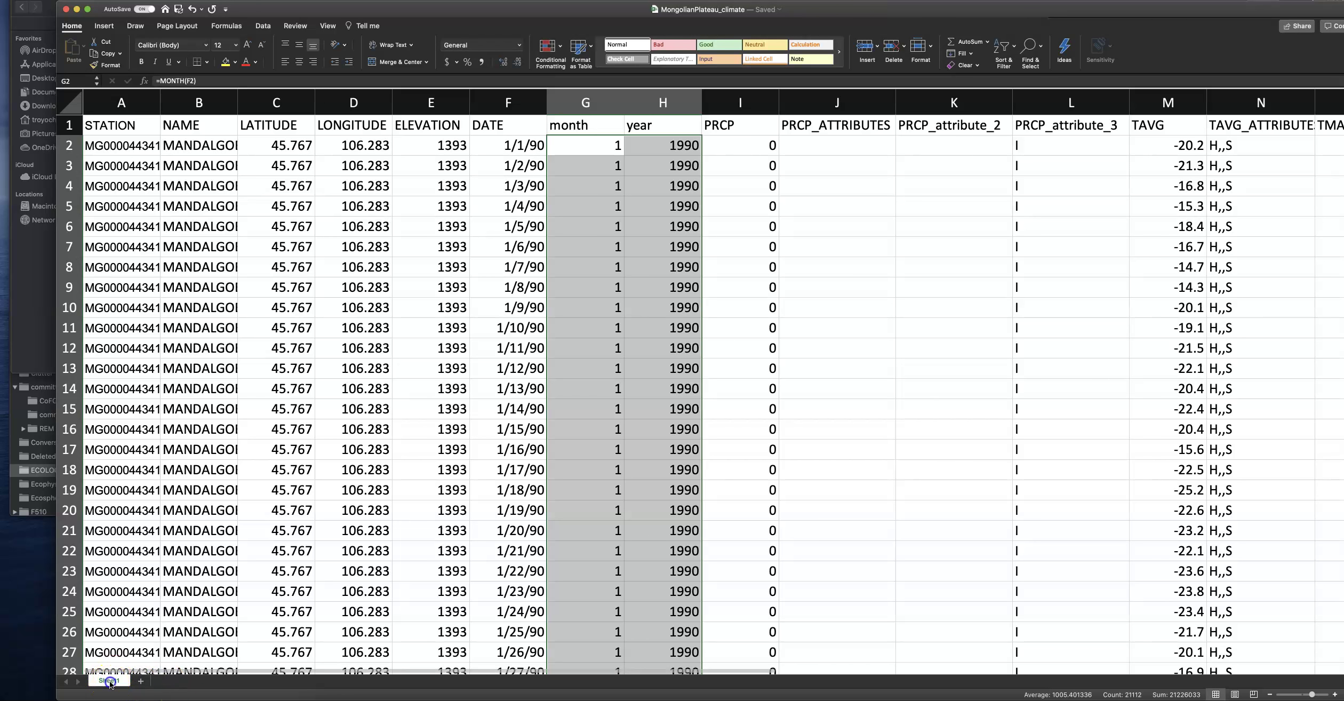
{"action": "type", "text": "raw"}
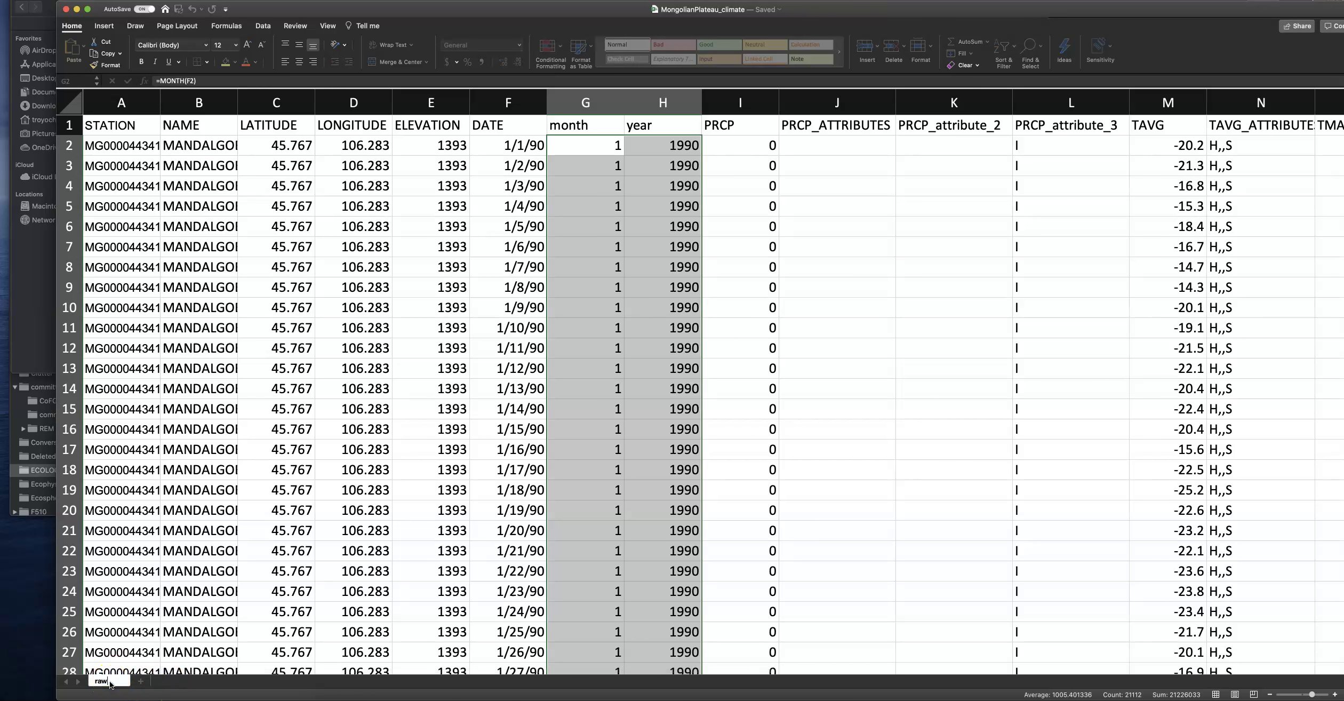
{"action": "key", "text": "Return"}
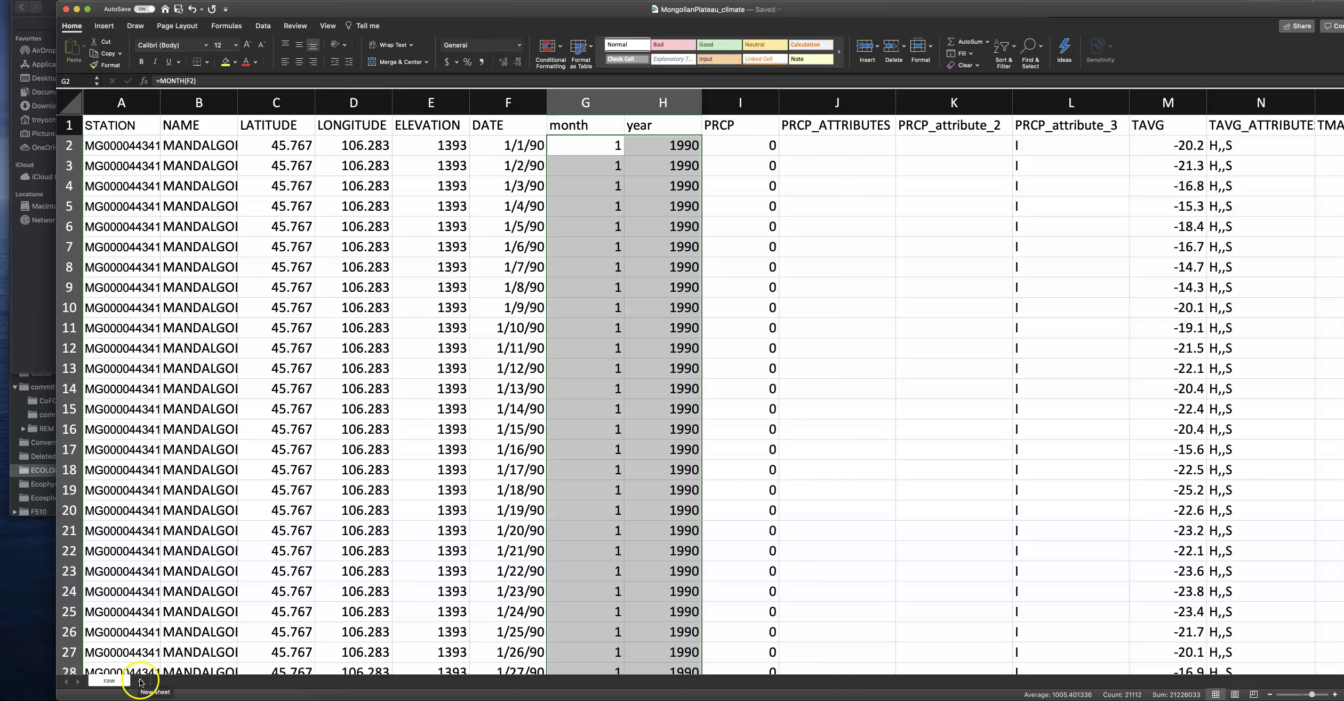
Step: Add a new worksheet and paste a copy of the entire raw sheet into it at A1
{"action": "left_click", "coordinate": [141, 682]}
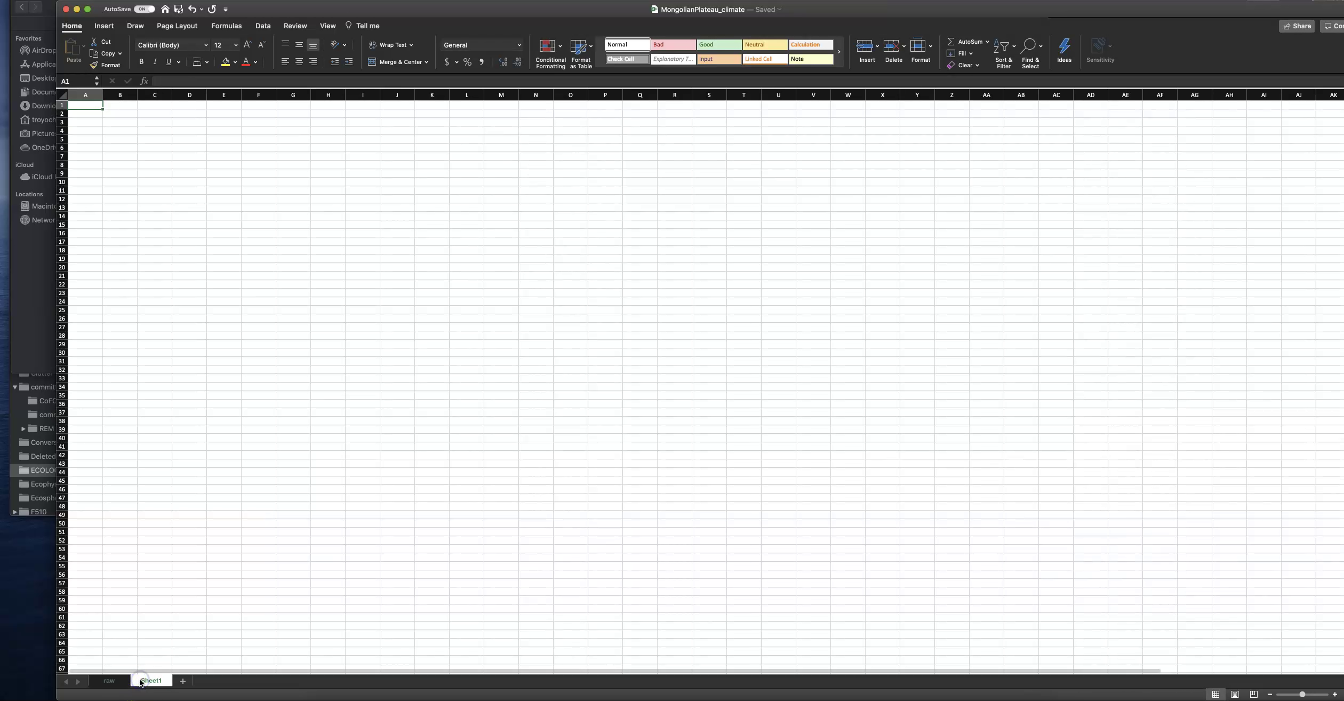
{"action": "left_click", "coordinate": [106, 681]}
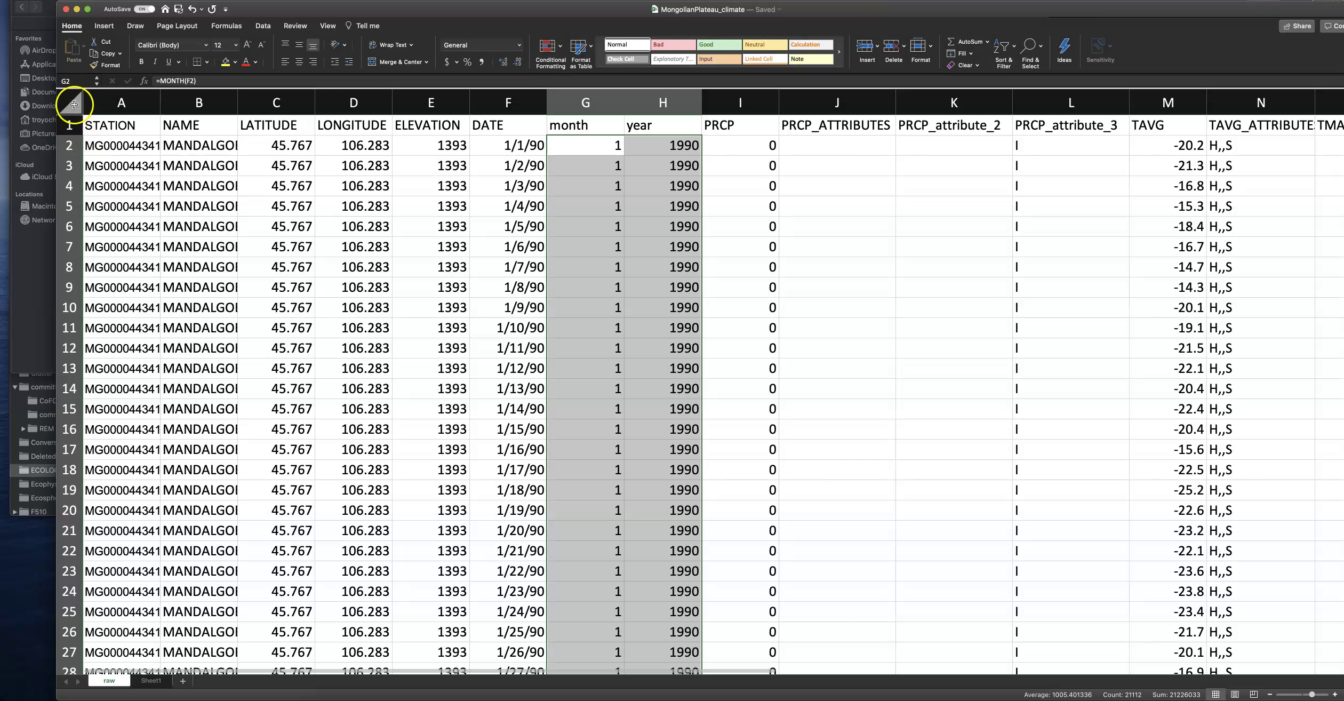
{"action": "left_click", "coordinate": [74, 104]}
{"action": "key", "text": "super+c"}
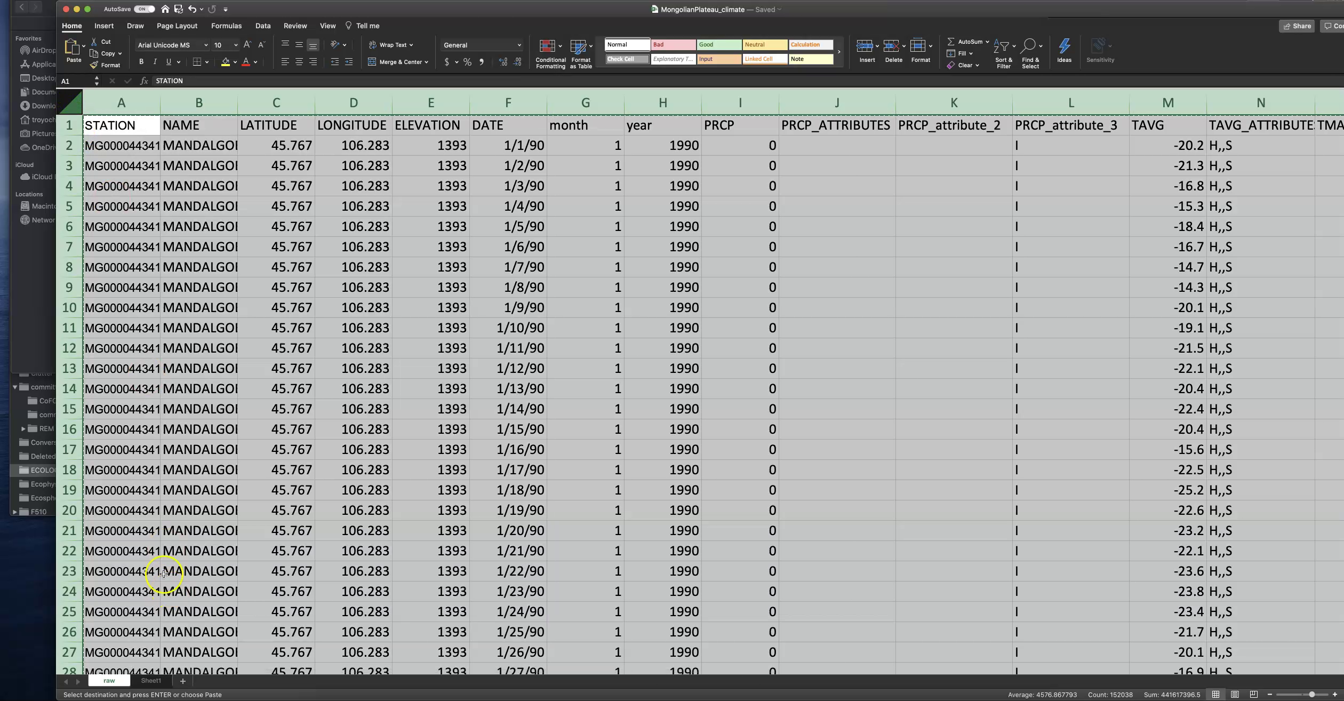
{"action": "left_click", "coordinate": [72, 104]}
{"action": "left_click", "coordinate": [193, 498]}
{"action": "left_click", "coordinate": [152, 681]}
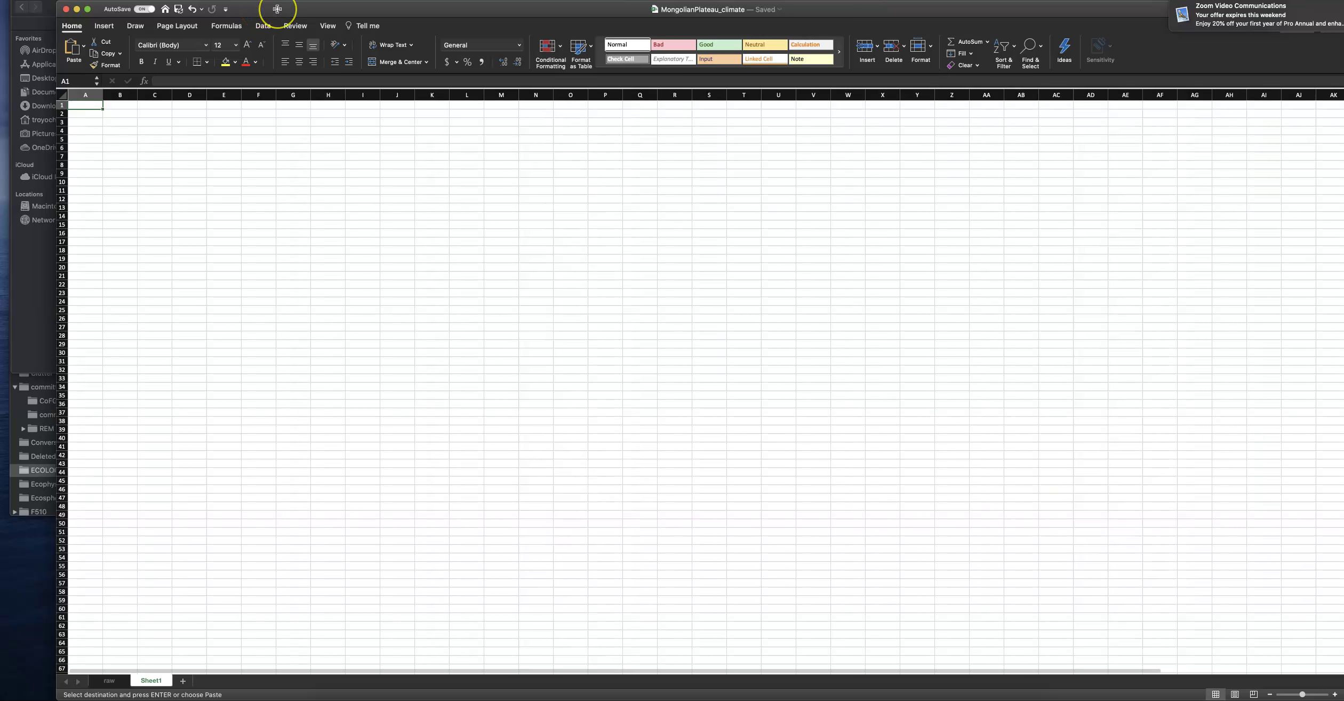
{"action": "key", "text": "super+v"}
Step: Start a Subtotal on all the data in the copied sheet, grouped at each change in month
{"action": "left_click_drag", "start_coordinate": [277, 9], "coordinate": [224, 11]}
{"action": "scroll", "coordinate": [376, 273], "scroll_direction": "up", "scroll_amount": 5}
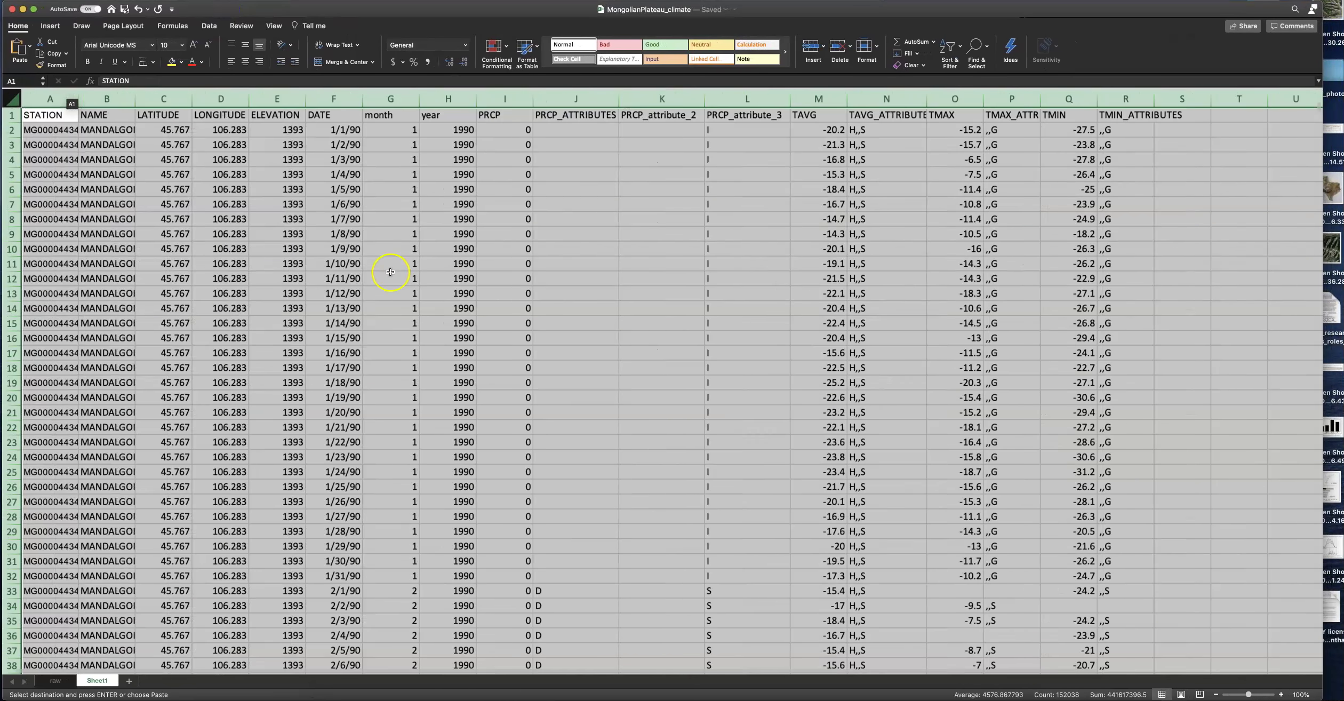
{"action": "scroll", "coordinate": [387, 273], "scroll_direction": "up", "scroll_amount": 5}
{"action": "scroll", "coordinate": [390, 272], "scroll_direction": "up", "scroll_amount": 8}
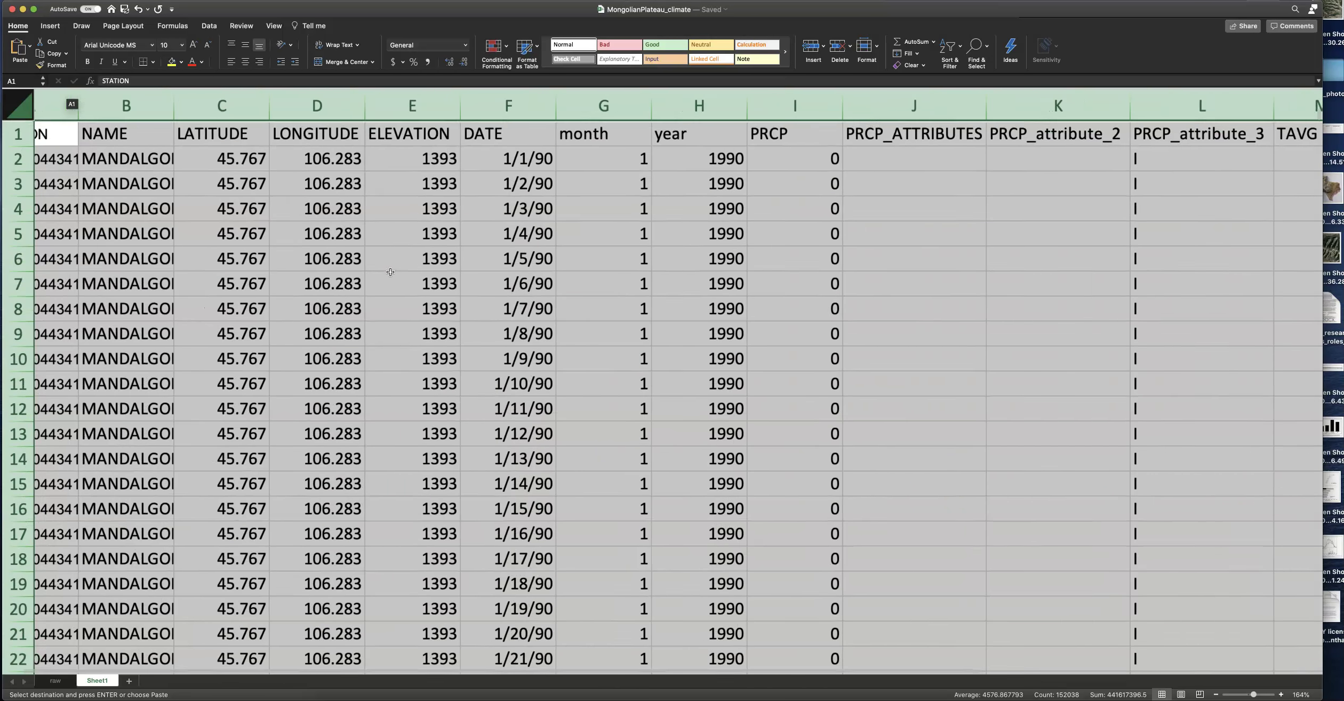
{"action": "scroll", "coordinate": [390, 280], "scroll_direction": "down", "scroll_amount": 2}
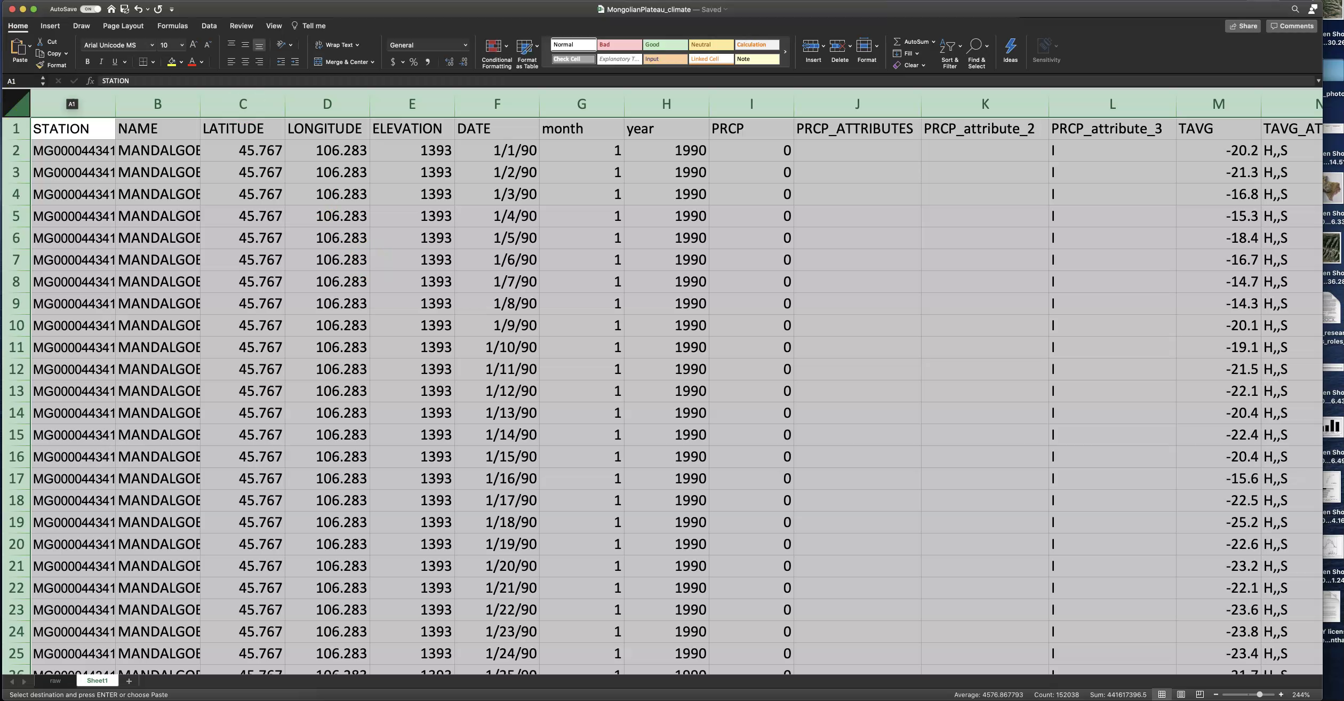
{"action": "left_click", "coordinate": [15, 106]}
{"action": "left_click", "coordinate": [209, 25]}
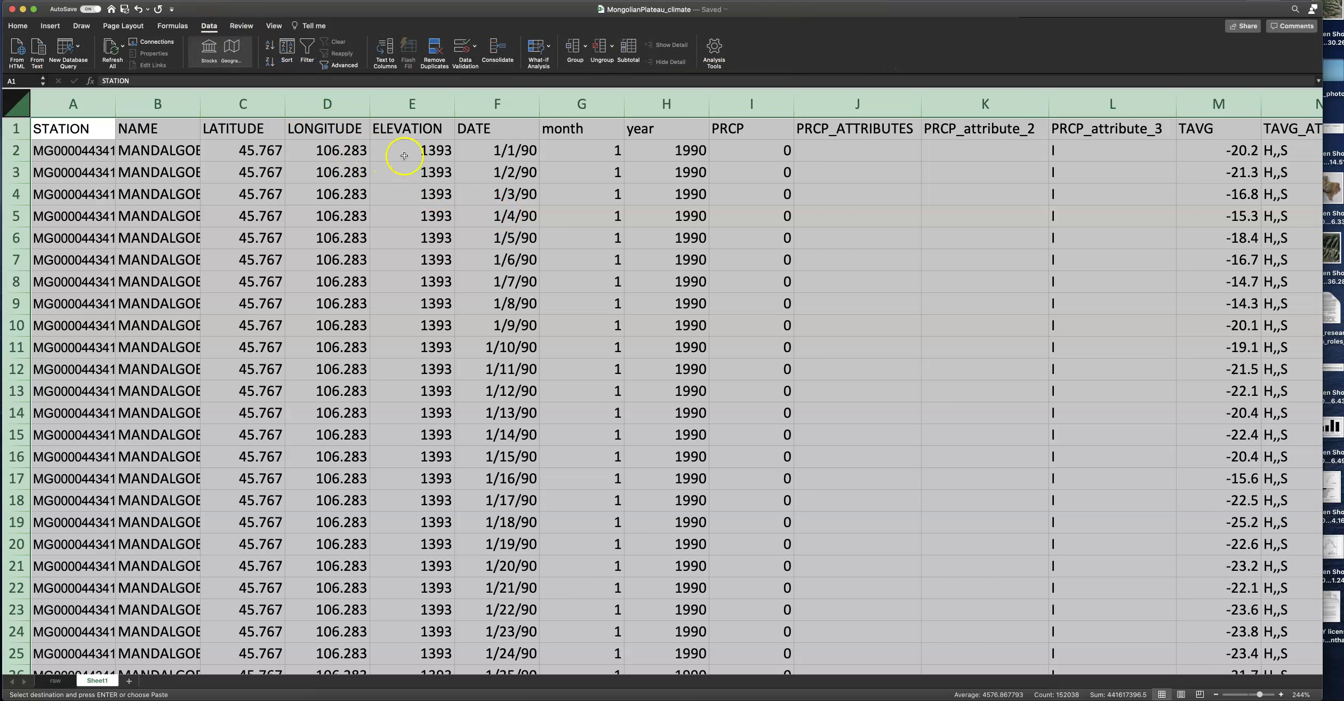
{"action": "left_click", "coordinate": [630, 47]}
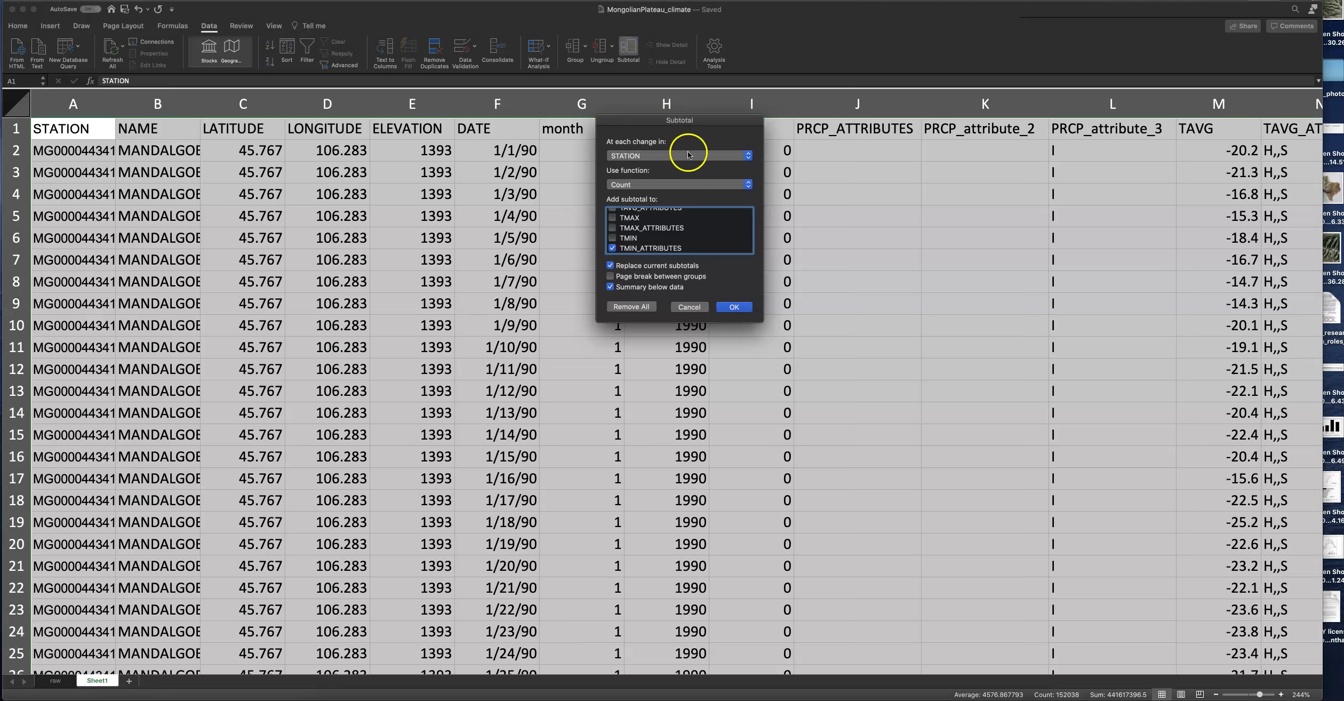
{"action": "left_click", "coordinate": [706, 156]}
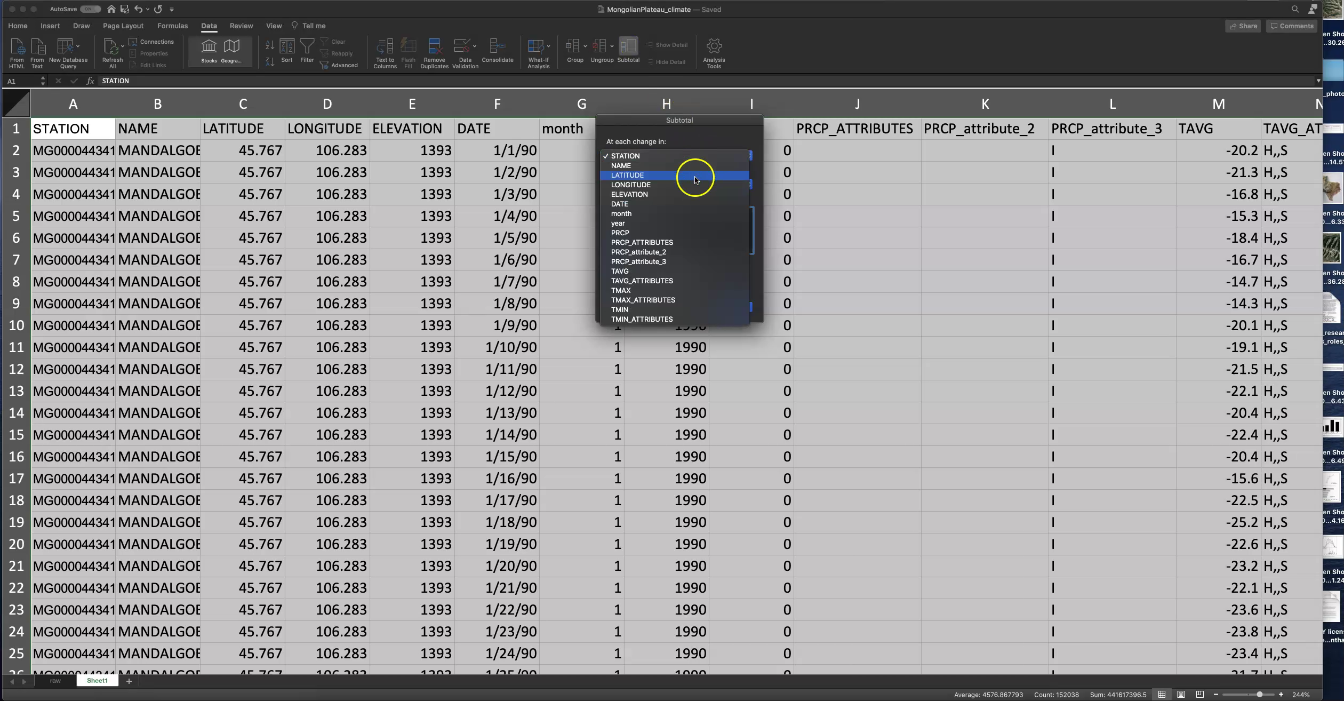
{"action": "left_click", "coordinate": [681, 215]}
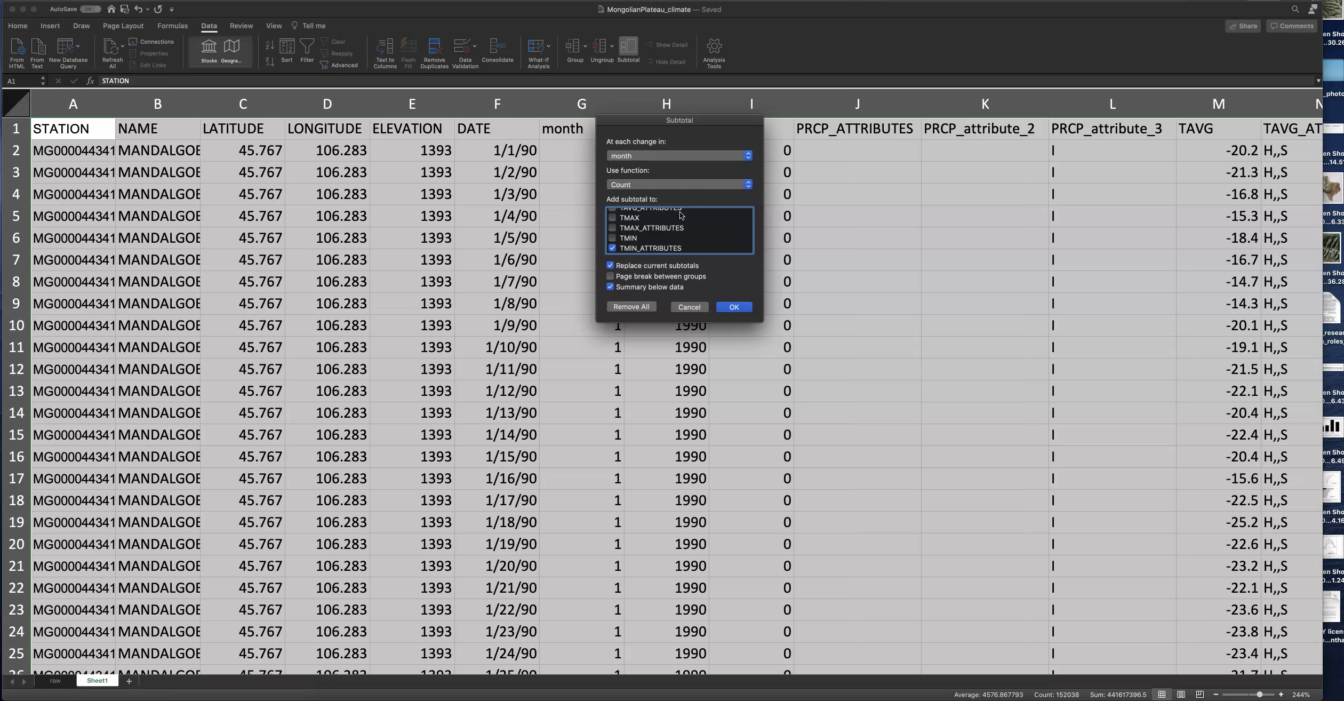
Step: Apply the subtotals with the Average function to TMIN, TMAX and TAVG, and collapse the outline to the monthly average rows
{"action": "left_click_drag", "start_coordinate": [650, 121], "coordinate": [819, 95]}
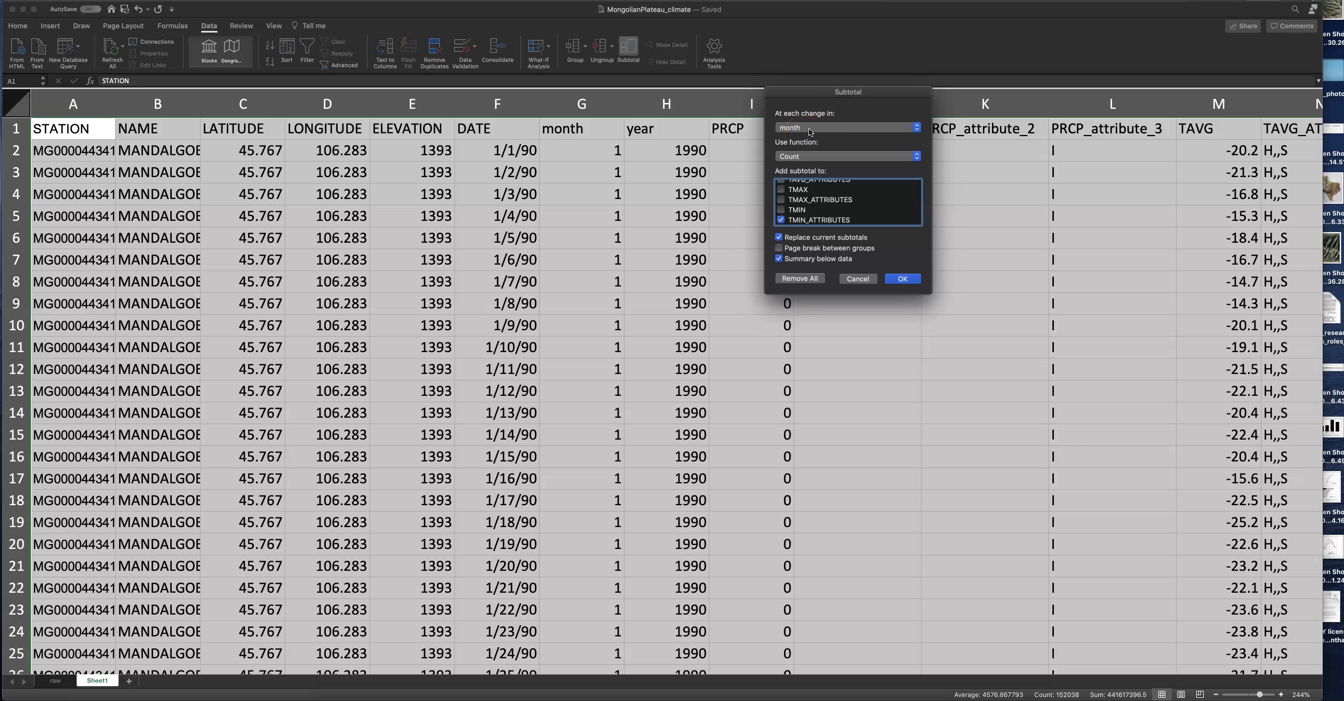
{"action": "left_click", "coordinate": [811, 156]}
{"action": "left_click", "coordinate": [806, 167]}
{"action": "left_click", "coordinate": [781, 210]}
{"action": "scroll", "coordinate": [794, 219], "scroll_direction": "up", "scroll_amount": 1}
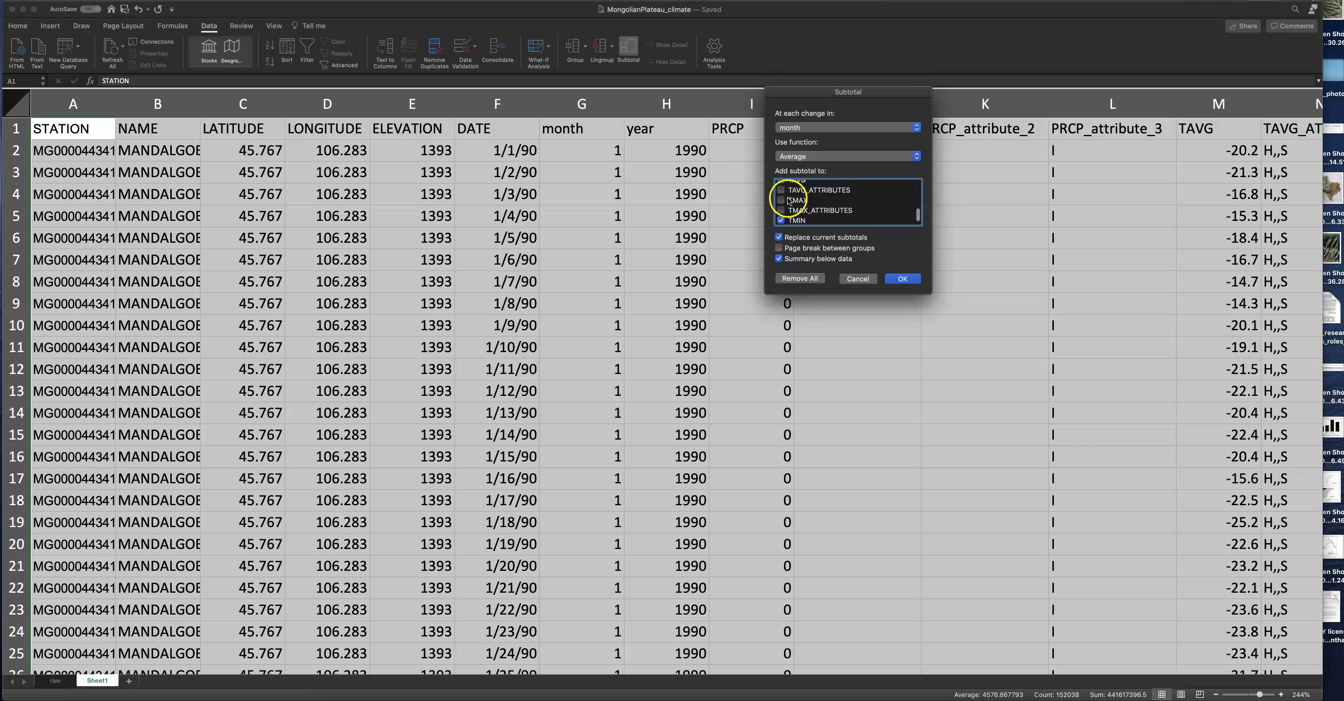
{"action": "left_click", "coordinate": [781, 200]}
{"action": "scroll", "coordinate": [782, 202], "scroll_direction": "up", "scroll_amount": 3}
{"action": "left_click", "coordinate": [782, 210]}
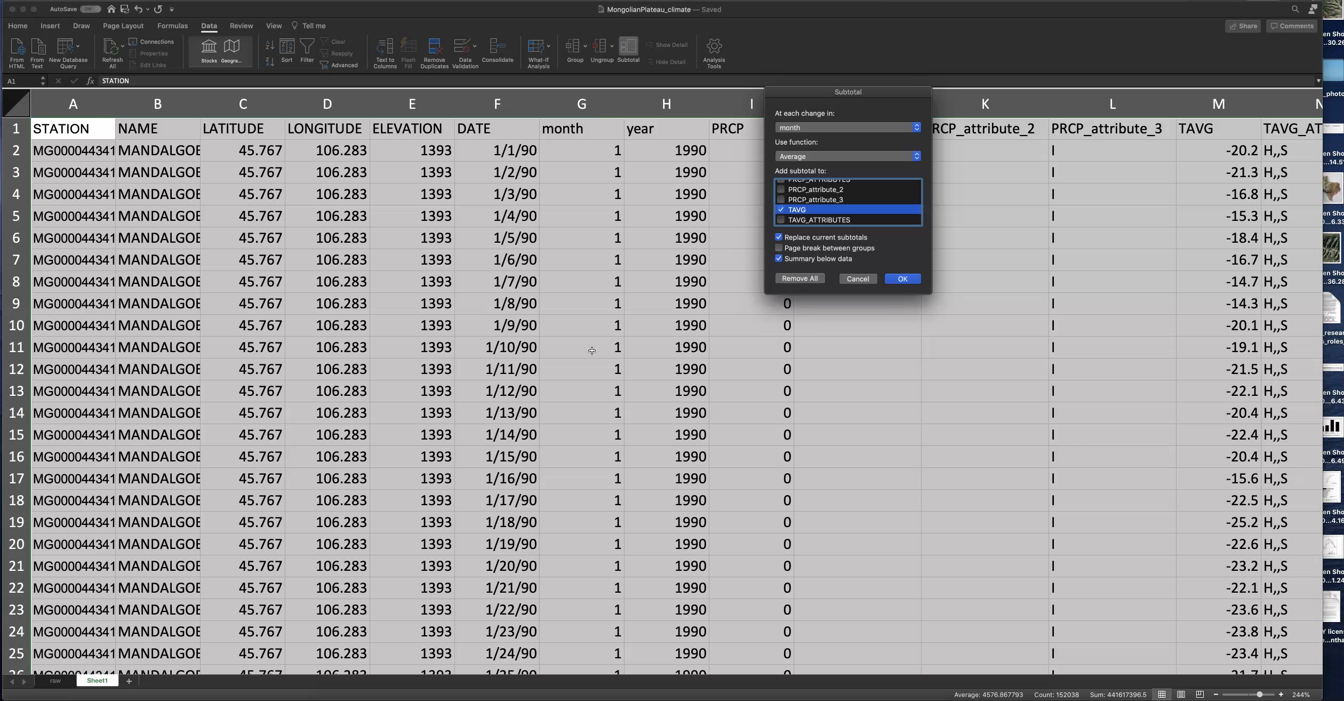
{"action": "left_click", "coordinate": [903, 279]}
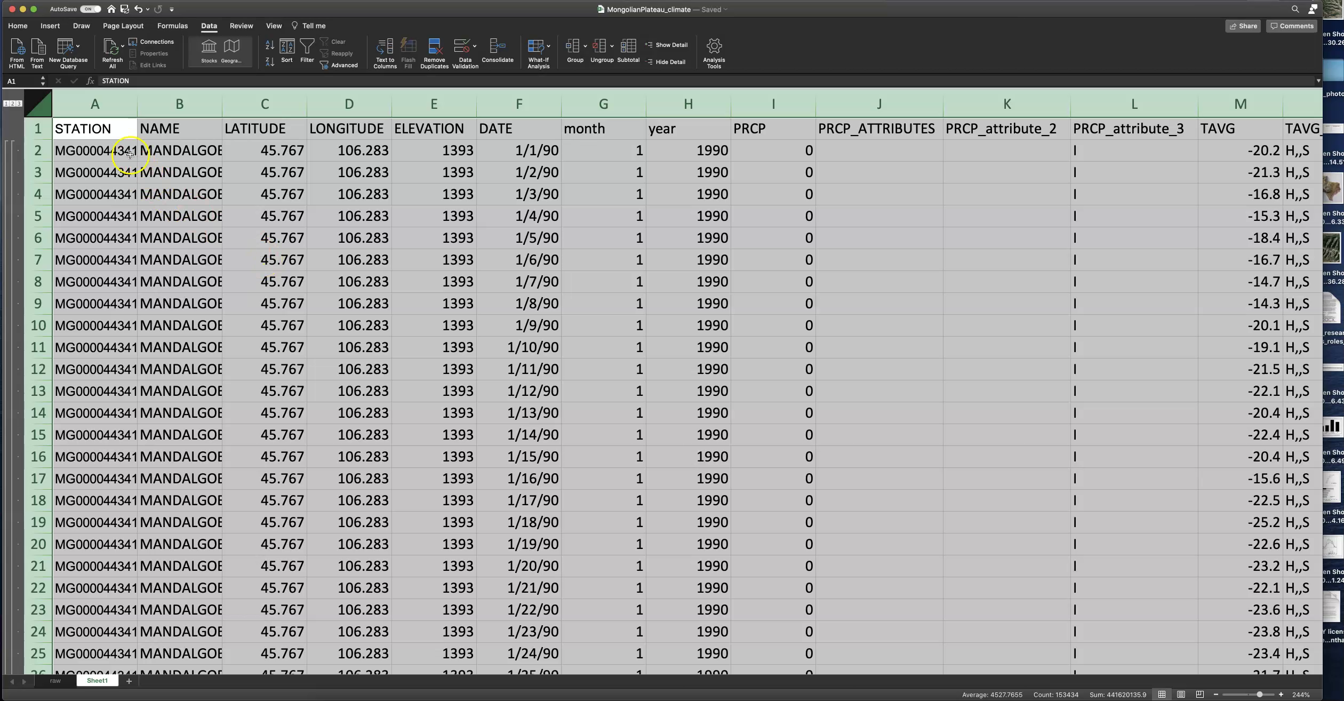
{"action": "left_click", "coordinate": [20, 108]}
{"action": "left_click", "coordinate": [13, 103]}
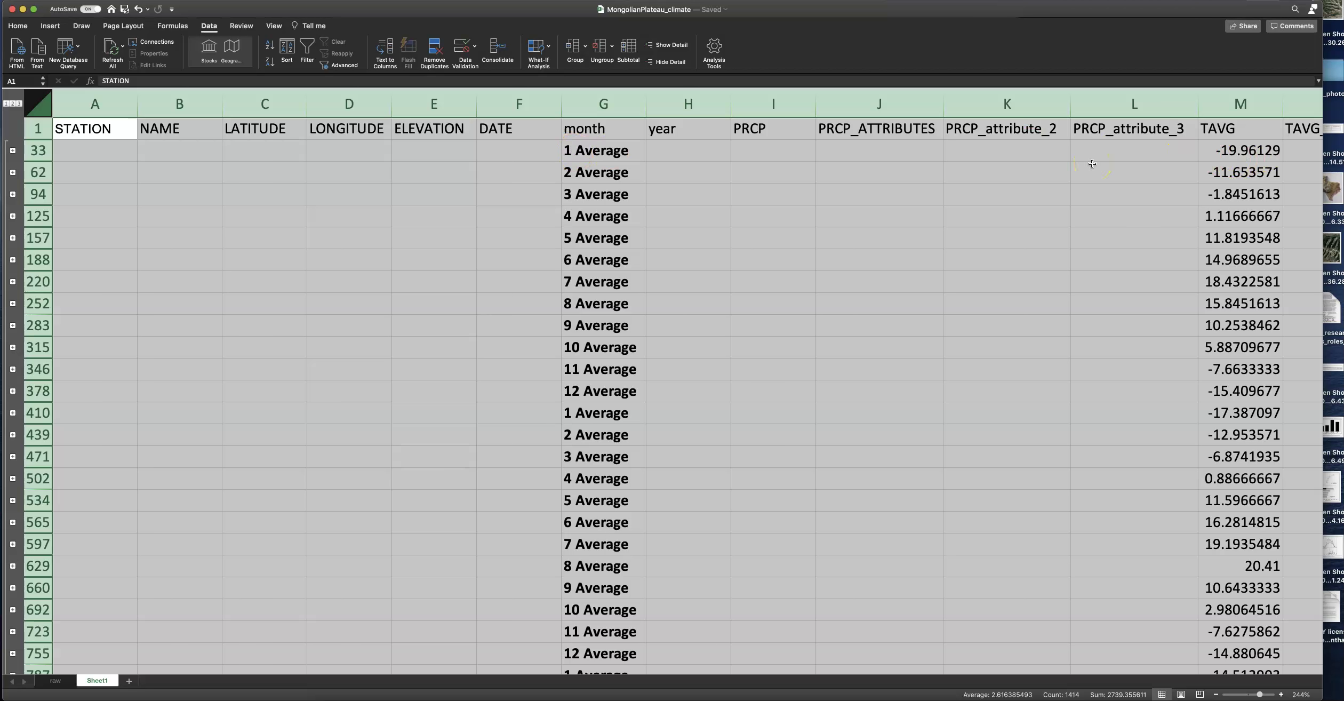
{"action": "left_click", "coordinate": [626, 51]}
{"action": "left_click", "coordinate": [627, 52]}
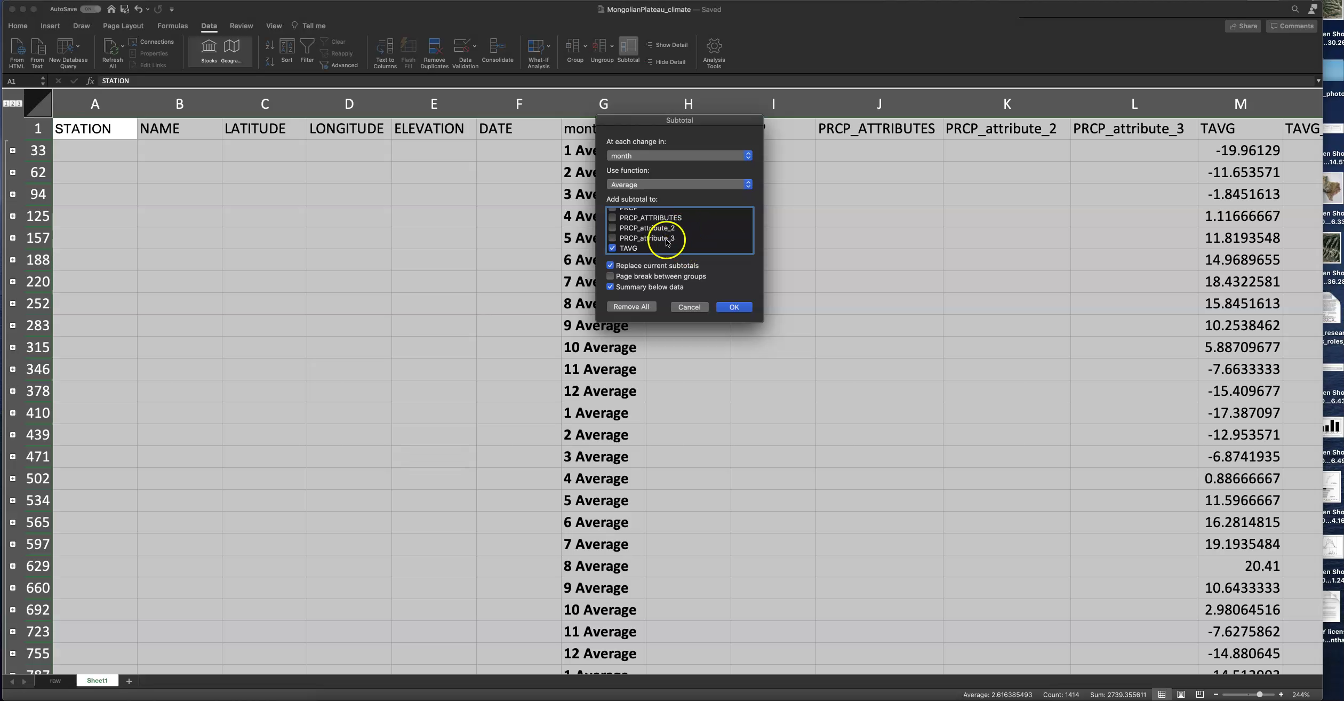
{"action": "scroll", "coordinate": [663, 242], "scroll_direction": "down", "scroll_amount": 1}
{"action": "scroll", "coordinate": [663, 241], "scroll_direction": "down", "scroll_amount": 2}
{"action": "left_click", "coordinate": [663, 239]}
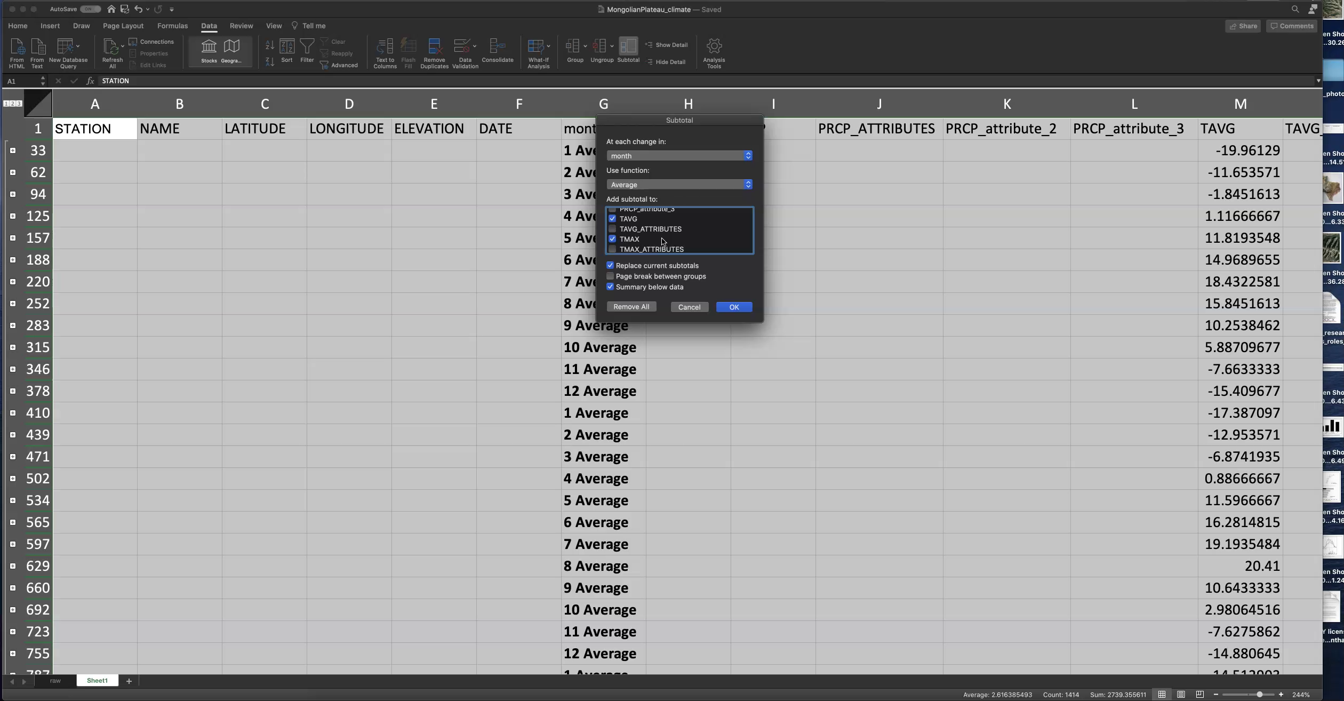
{"action": "scroll", "coordinate": [663, 242], "scroll_direction": "up", "scroll_amount": 5}
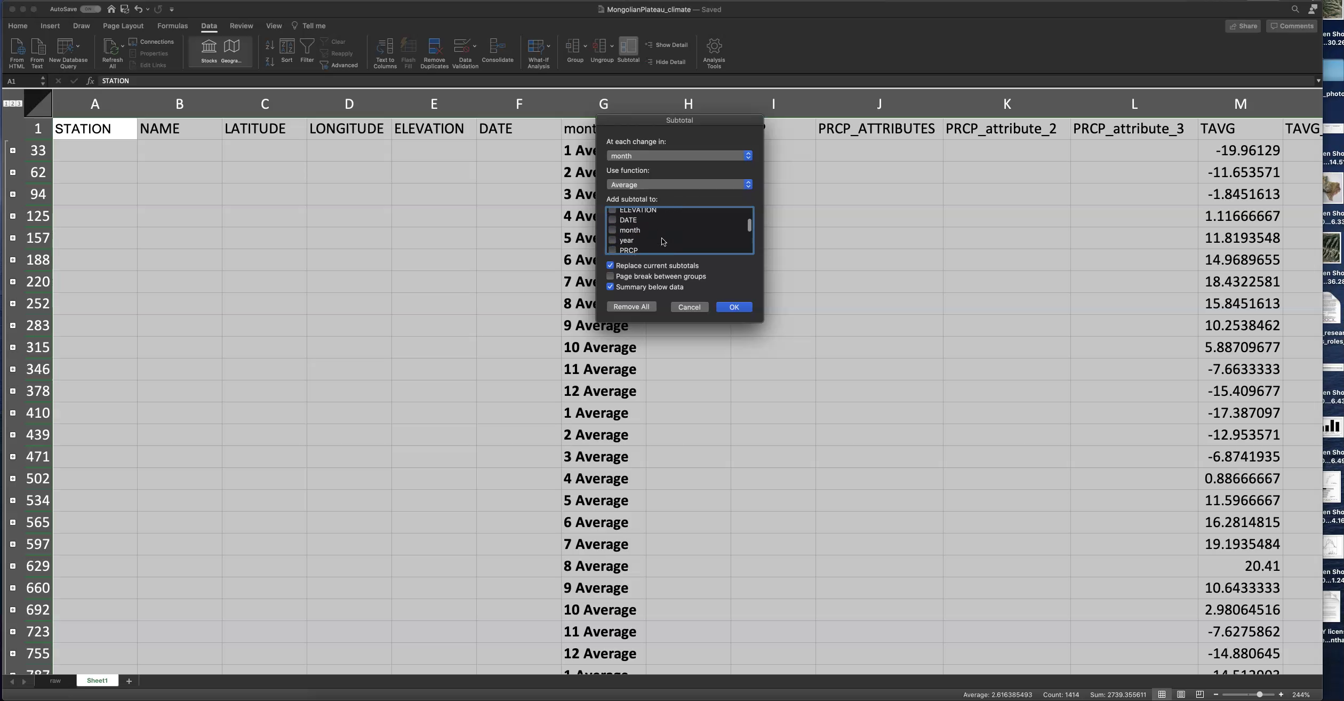
{"action": "scroll", "coordinate": [663, 242], "scroll_direction": "down", "scroll_amount": 1}
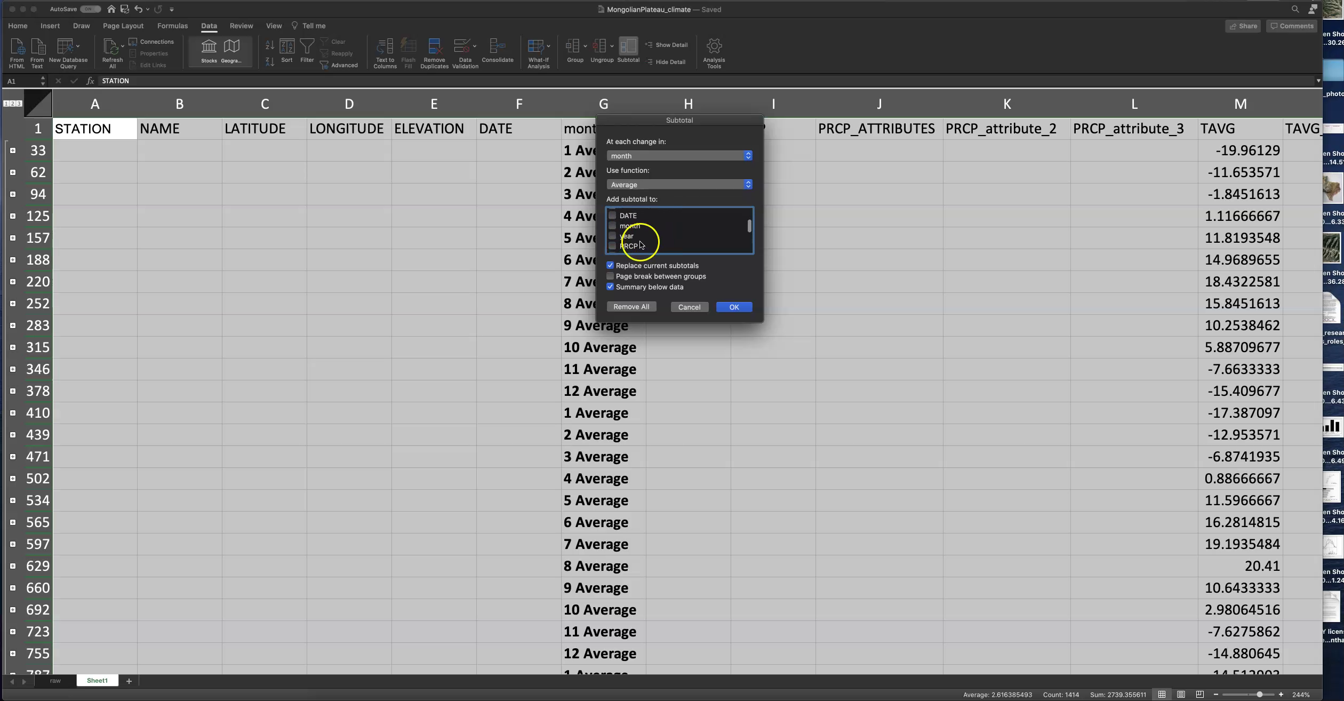
{"action": "left_click", "coordinate": [613, 236]}
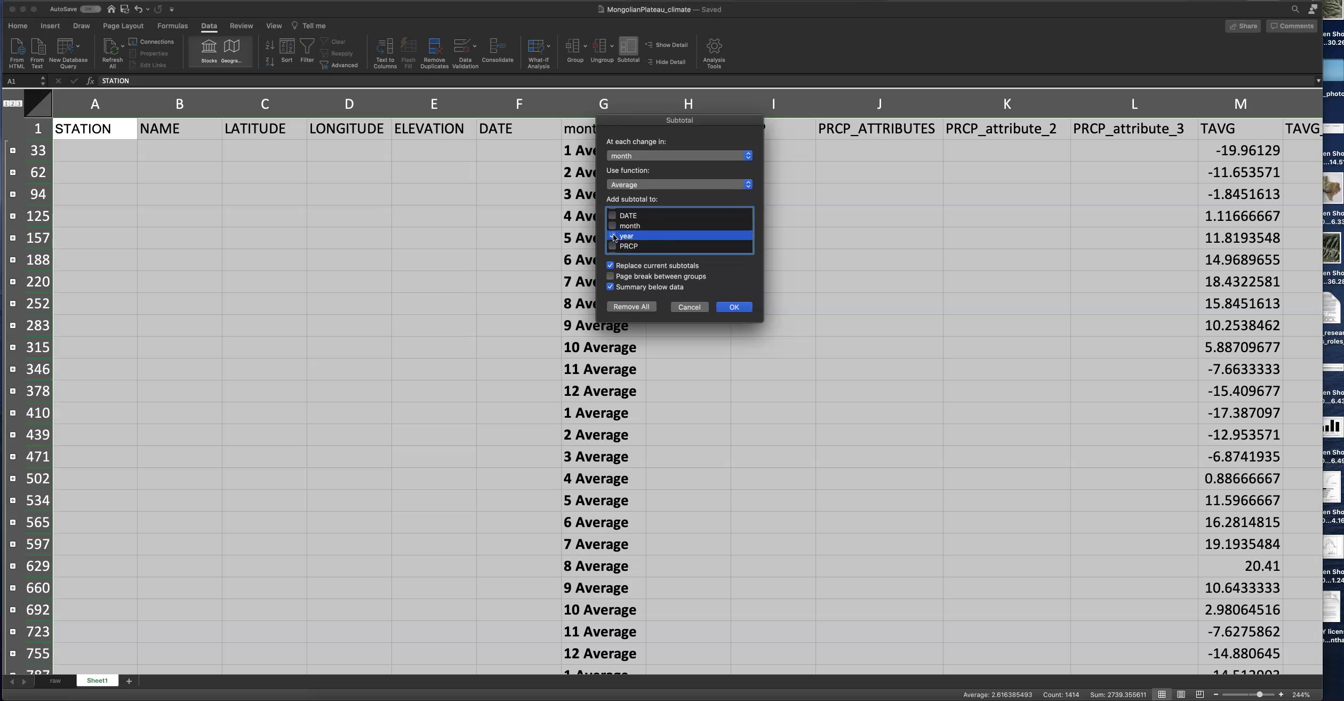
{"action": "left_click", "coordinate": [698, 308]}
{"action": "left_click", "coordinate": [722, 309]}
{"action": "left_click", "coordinate": [683, 311]}
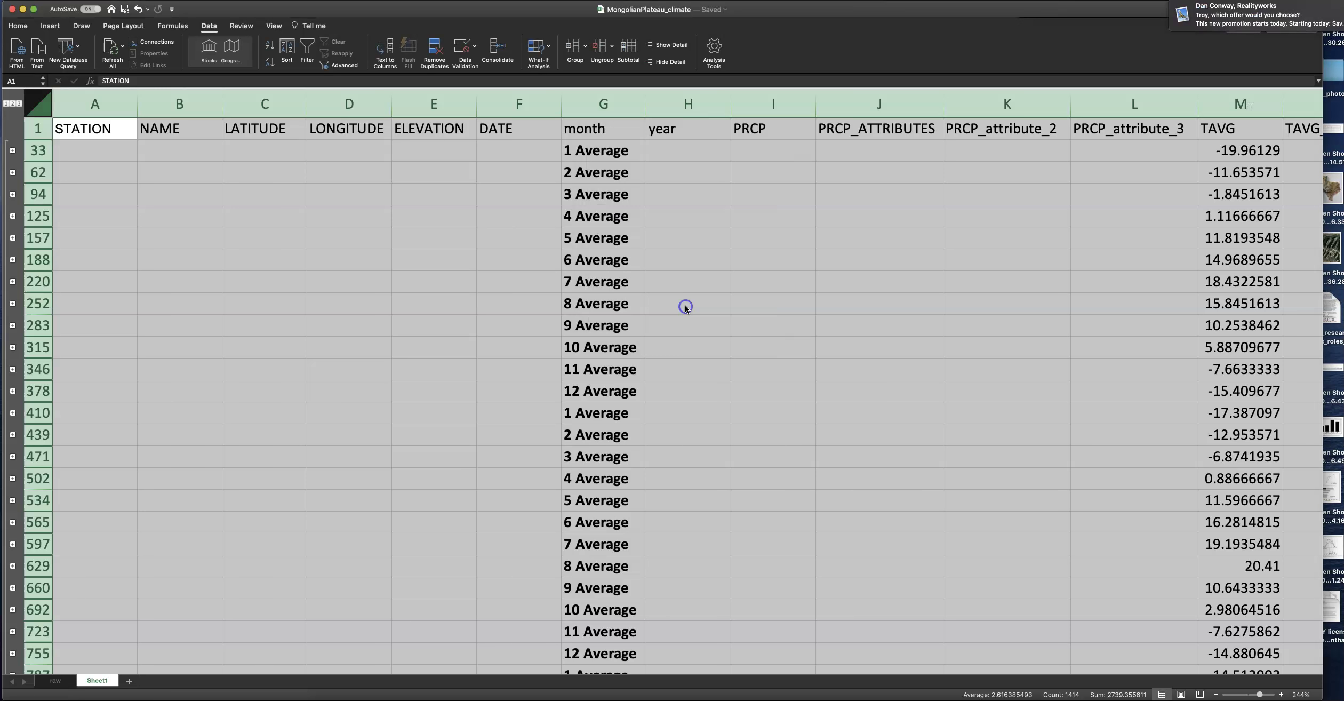
Step: Examine the monthly averages in the TAVG, TMAX and TMIN columns
{"action": "scroll", "coordinate": [685, 308], "scroll_direction": "right", "scroll_amount": 2}
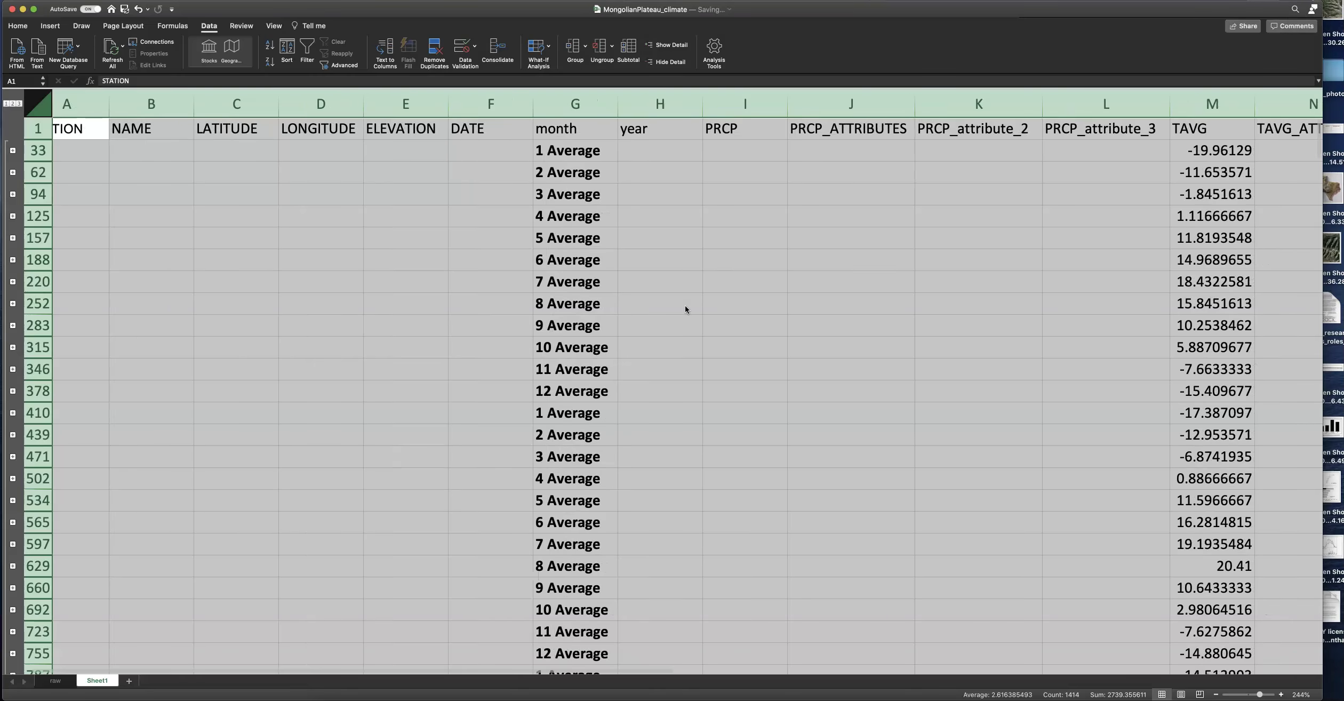
{"action": "scroll", "coordinate": [685, 306], "scroll_direction": "right", "scroll_amount": 3}
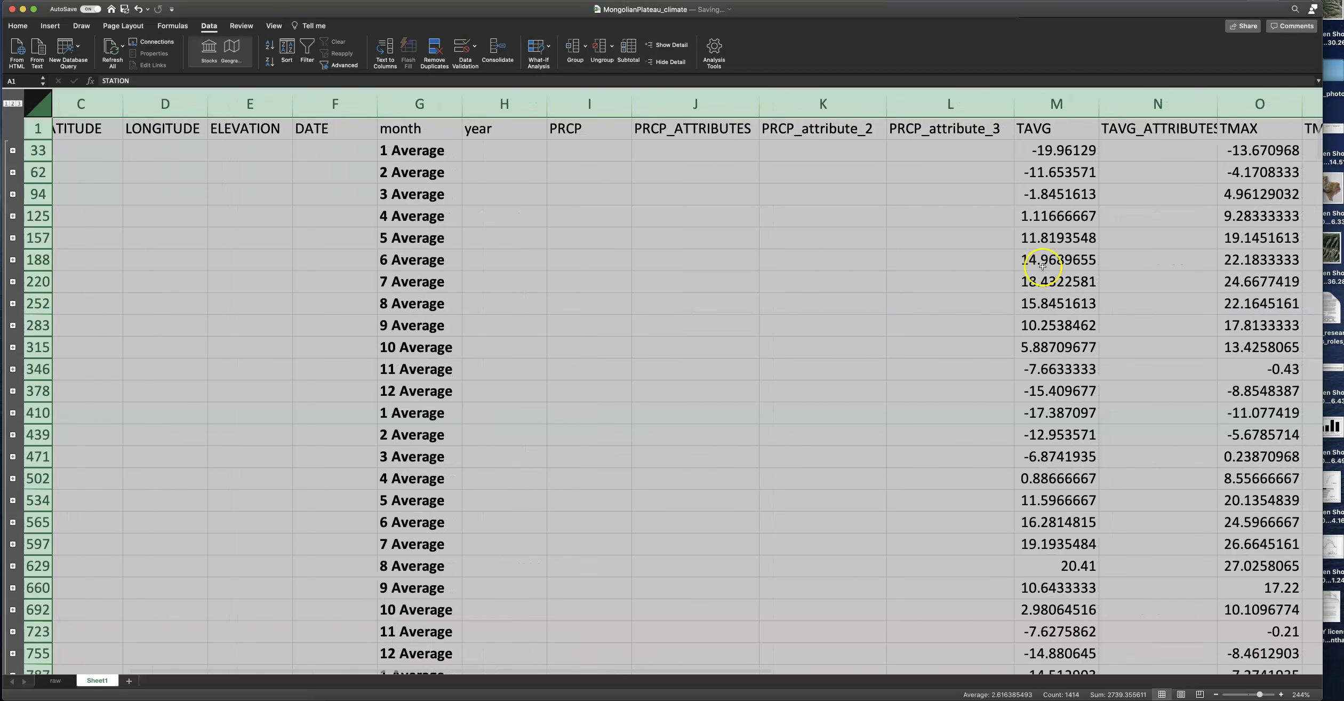
{"action": "scroll", "coordinate": [1064, 155], "scroll_direction": "right", "scroll_amount": 7}
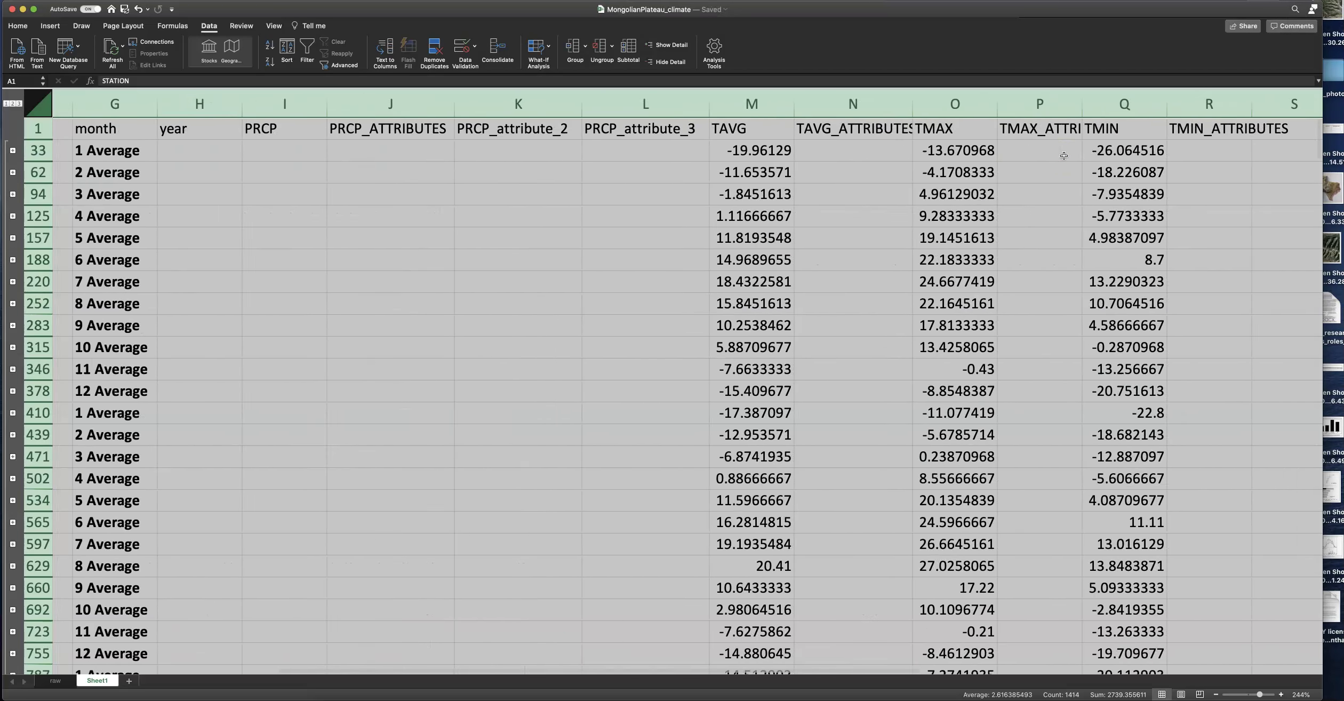
{"action": "scroll", "coordinate": [804, 240], "scroll_direction": "left", "scroll_amount": 10}
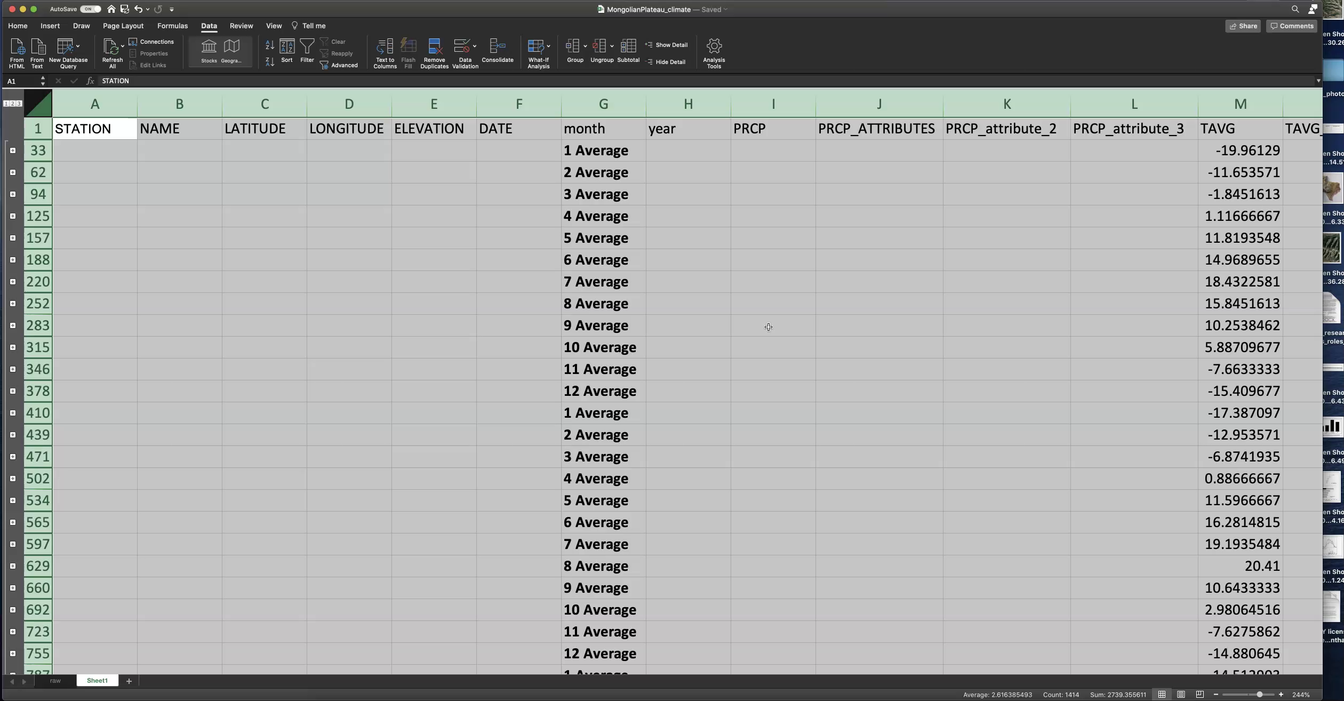
Step: Expand the outline to all daily rows and check the average row placed below the January 1990 data
{"action": "left_click", "coordinate": [19, 104]}
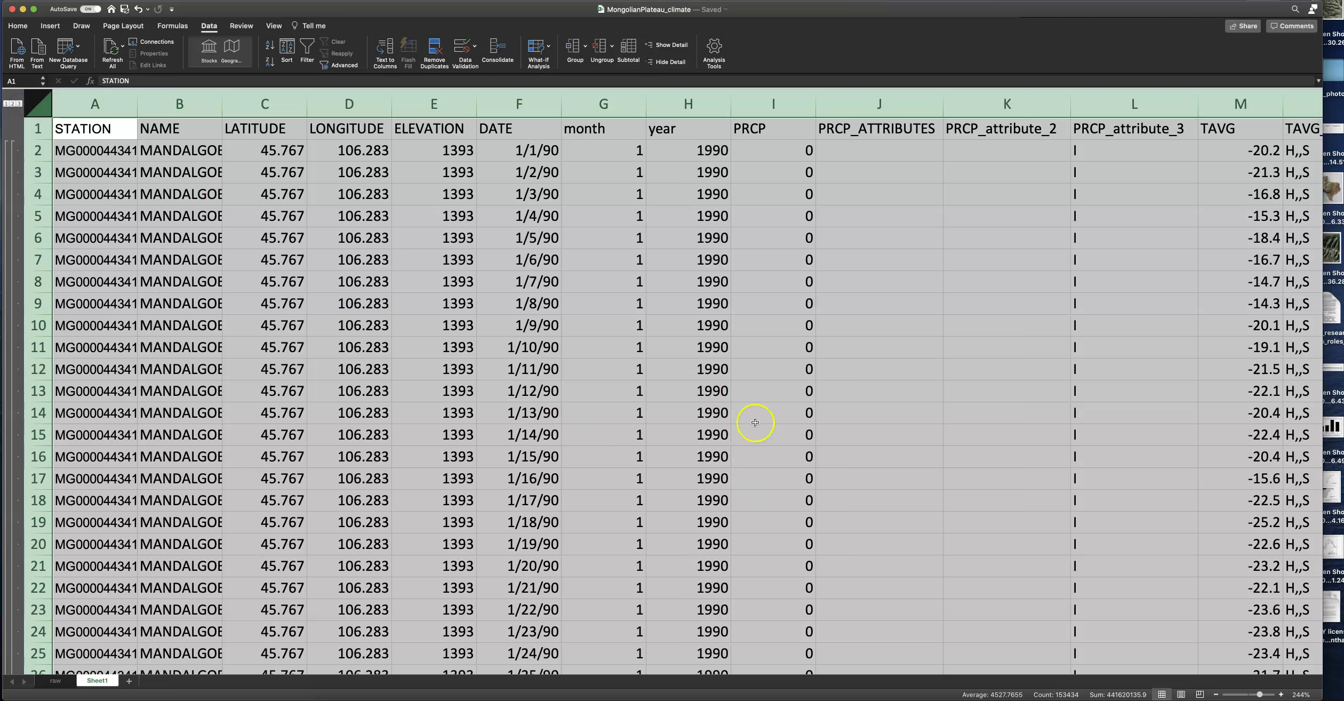
{"action": "scroll", "coordinate": [660, 378], "scroll_direction": "down", "scroll_amount": 5}
{"action": "scroll", "coordinate": [660, 379], "scroll_direction": "down", "scroll_amount": 5}
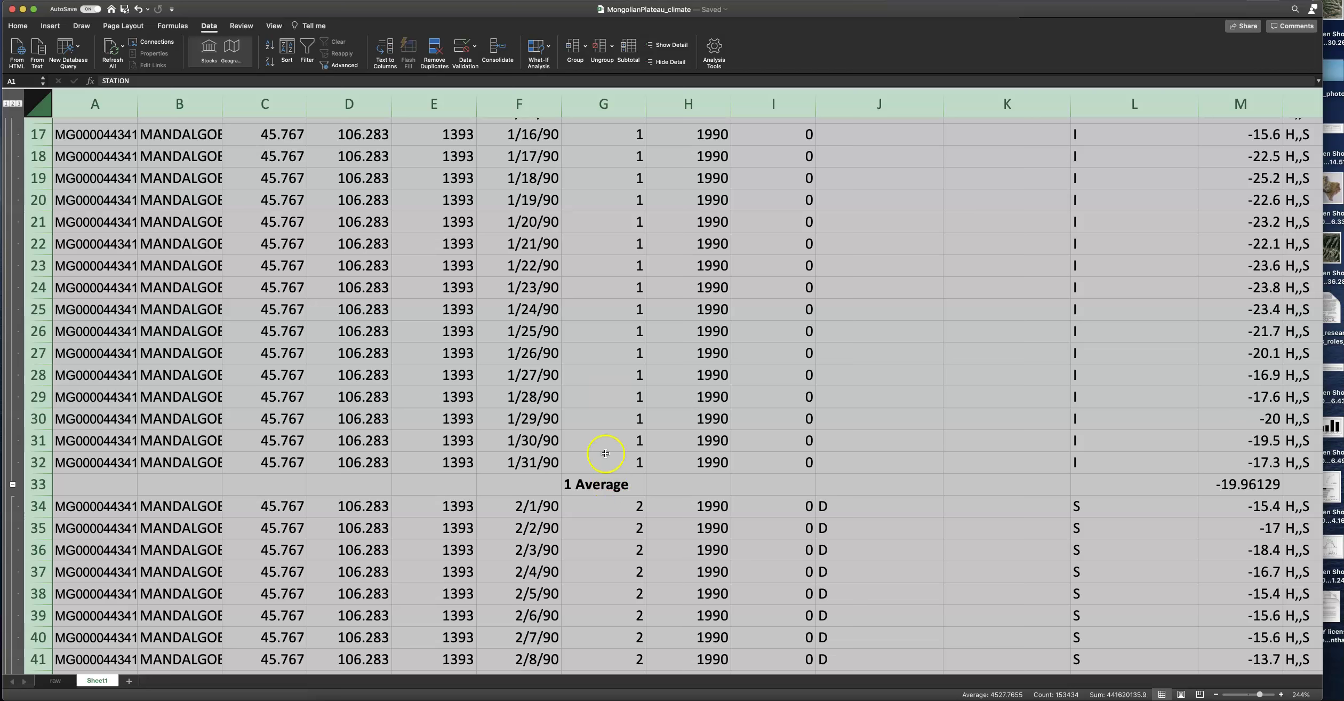
{"action": "scroll", "coordinate": [609, 418], "scroll_direction": "up", "scroll_amount": 8}
{"action": "scroll", "coordinate": [609, 418], "scroll_direction": "up", "scroll_amount": 1}
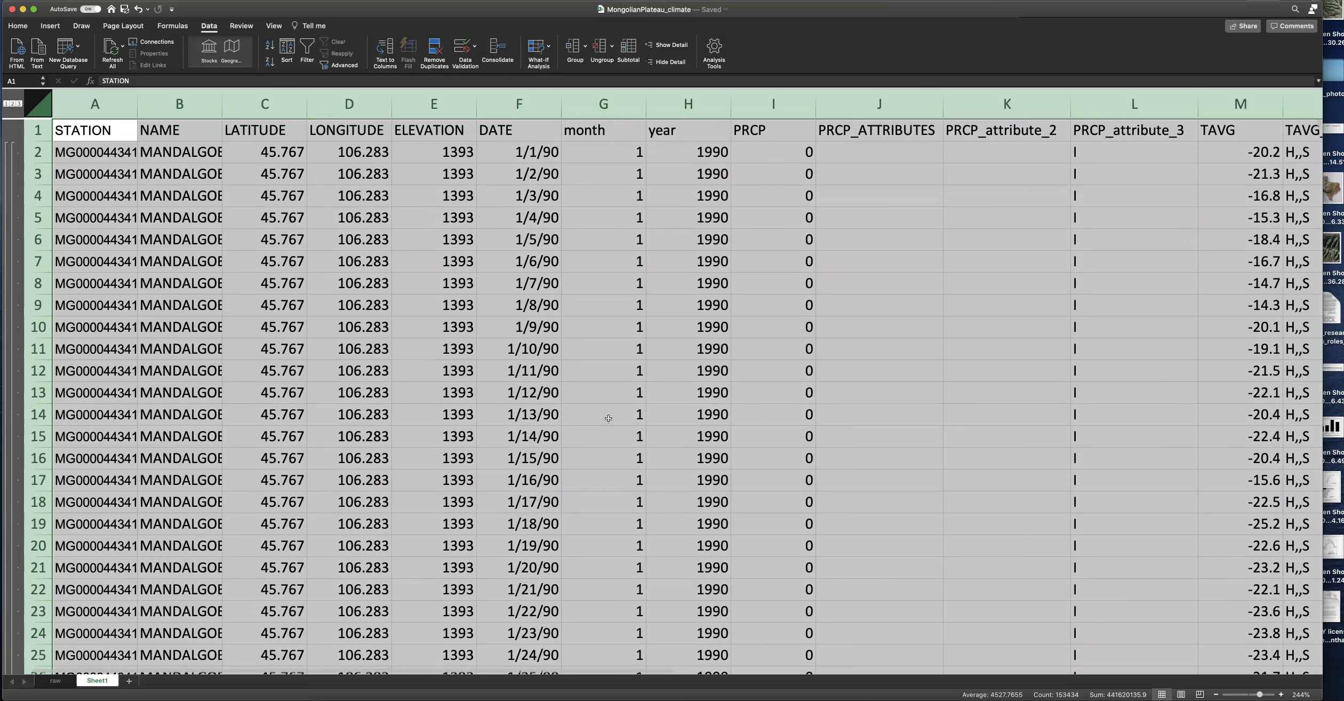
Step: Collapse the outline to the monthly average rows and select the month, TAVG, TMAX and TMIN columns together
{"action": "left_click", "coordinate": [14, 104]}
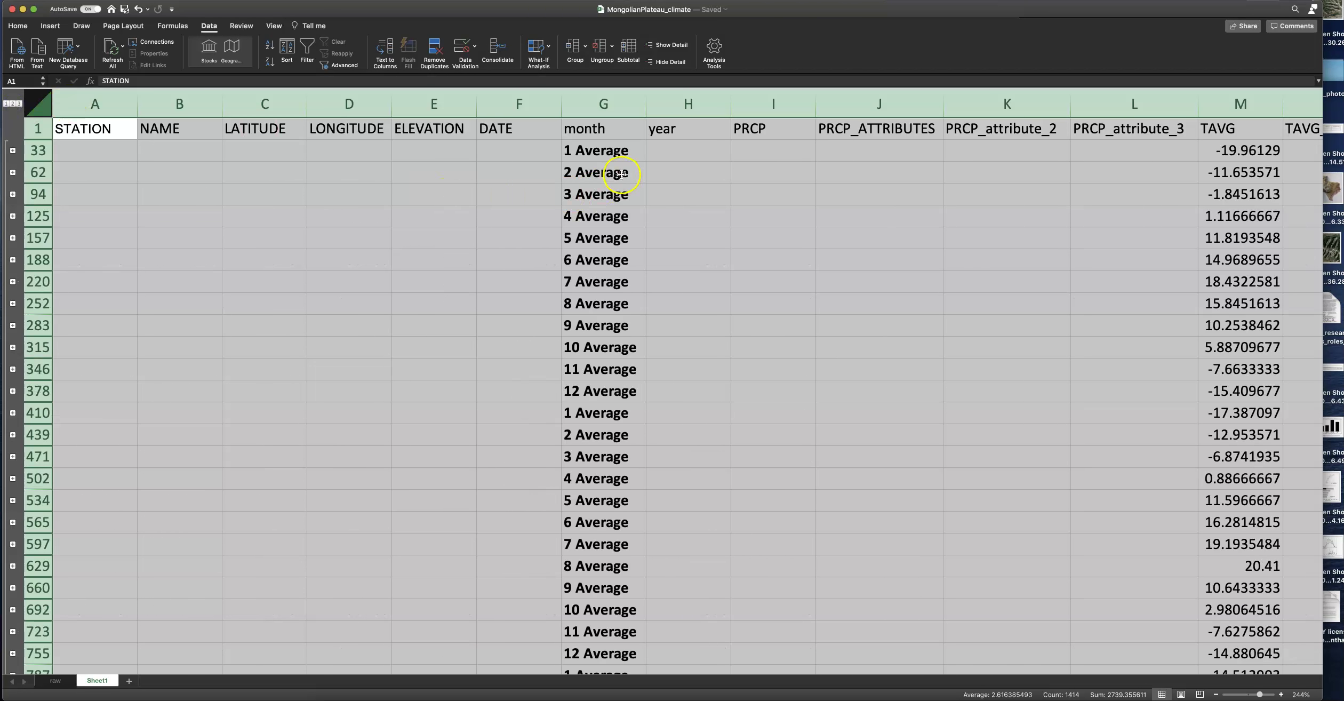
{"action": "left_click", "coordinate": [590, 105]}
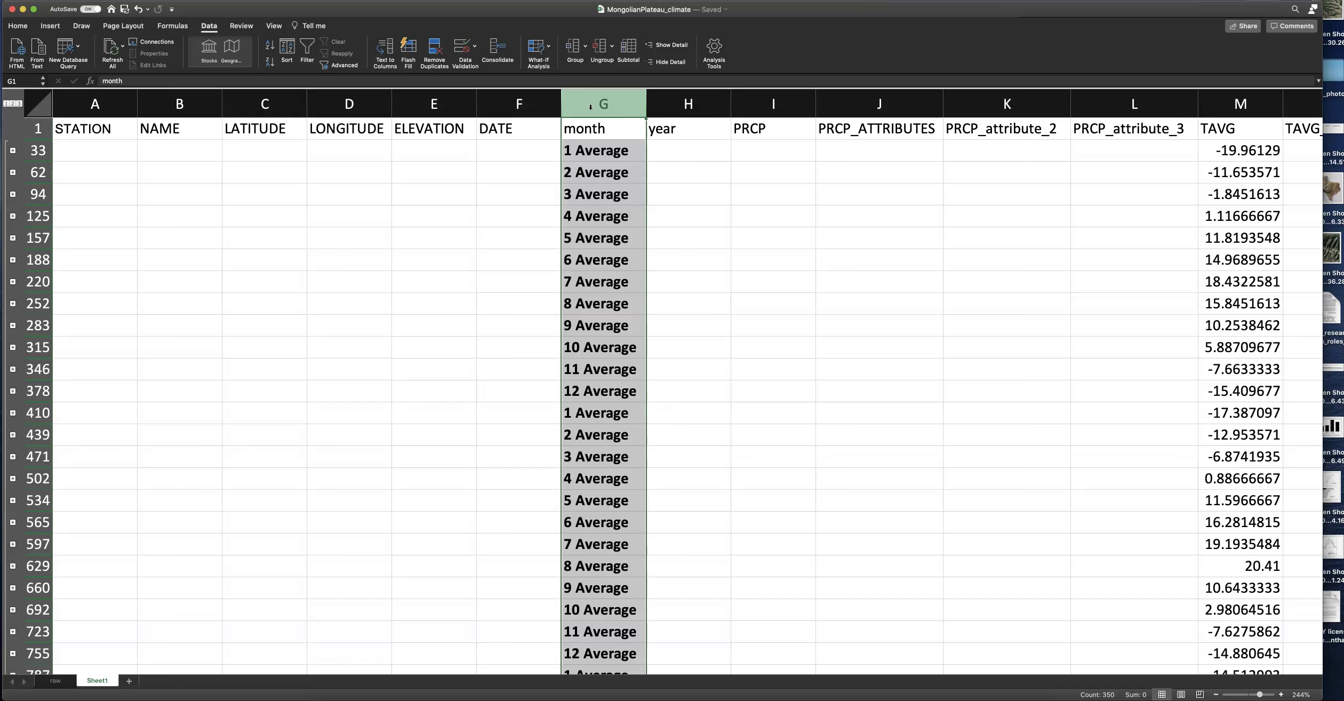
{"action": "scroll", "coordinate": [597, 149], "scroll_direction": "right", "scroll_amount": 2}
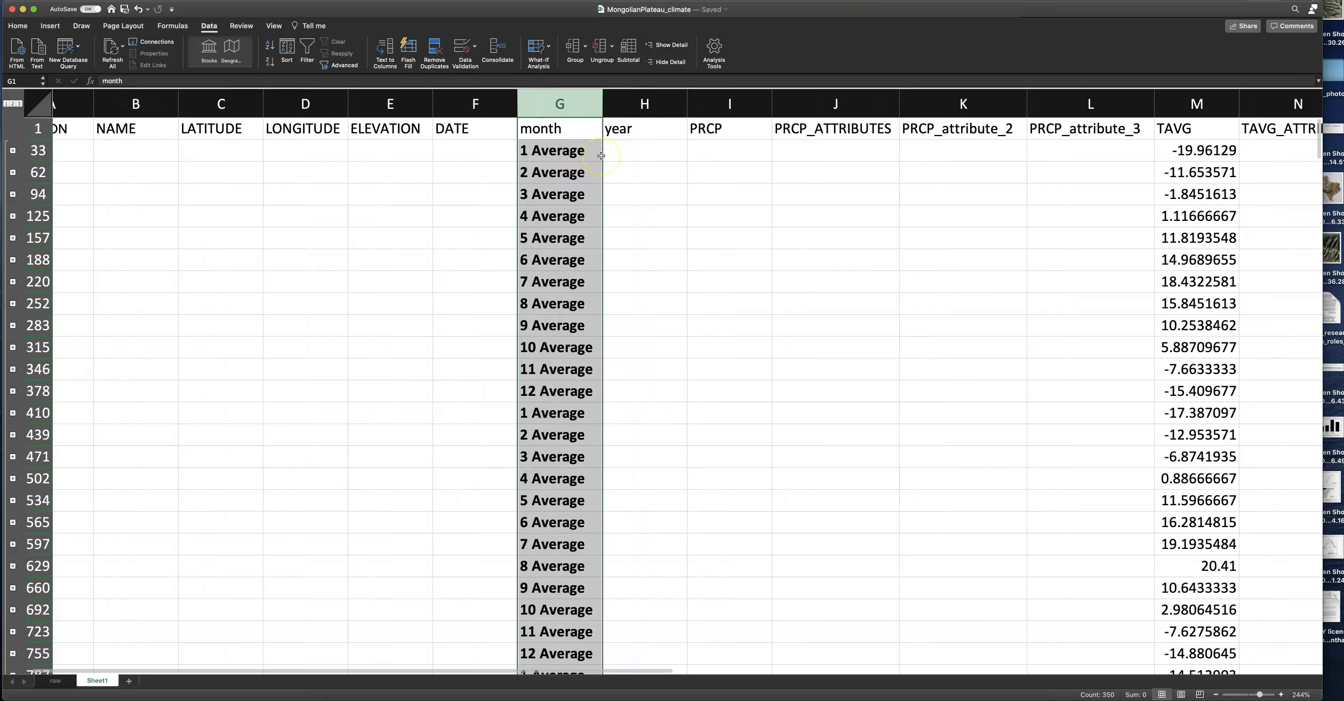
{"action": "scroll", "coordinate": [601, 155], "scroll_direction": "right", "scroll_amount": 4}
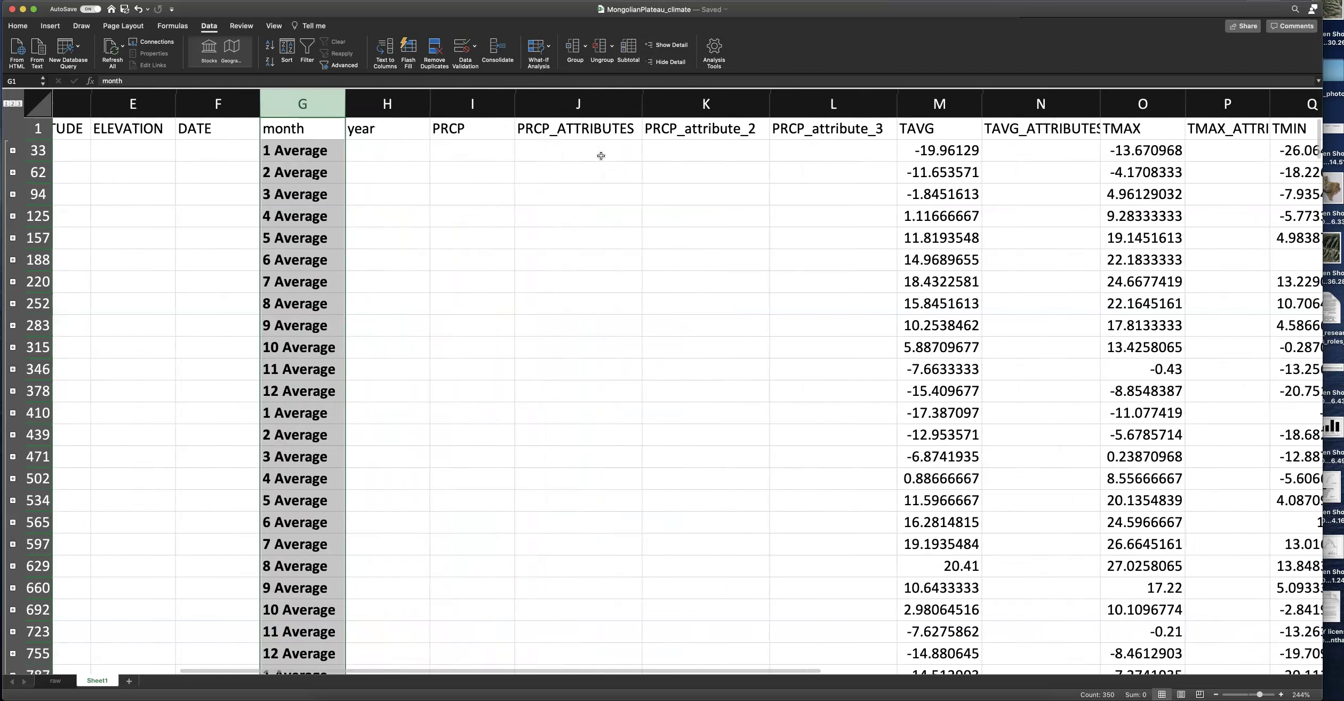
{"action": "scroll", "coordinate": [602, 155], "scroll_direction": "right", "scroll_amount": 3}
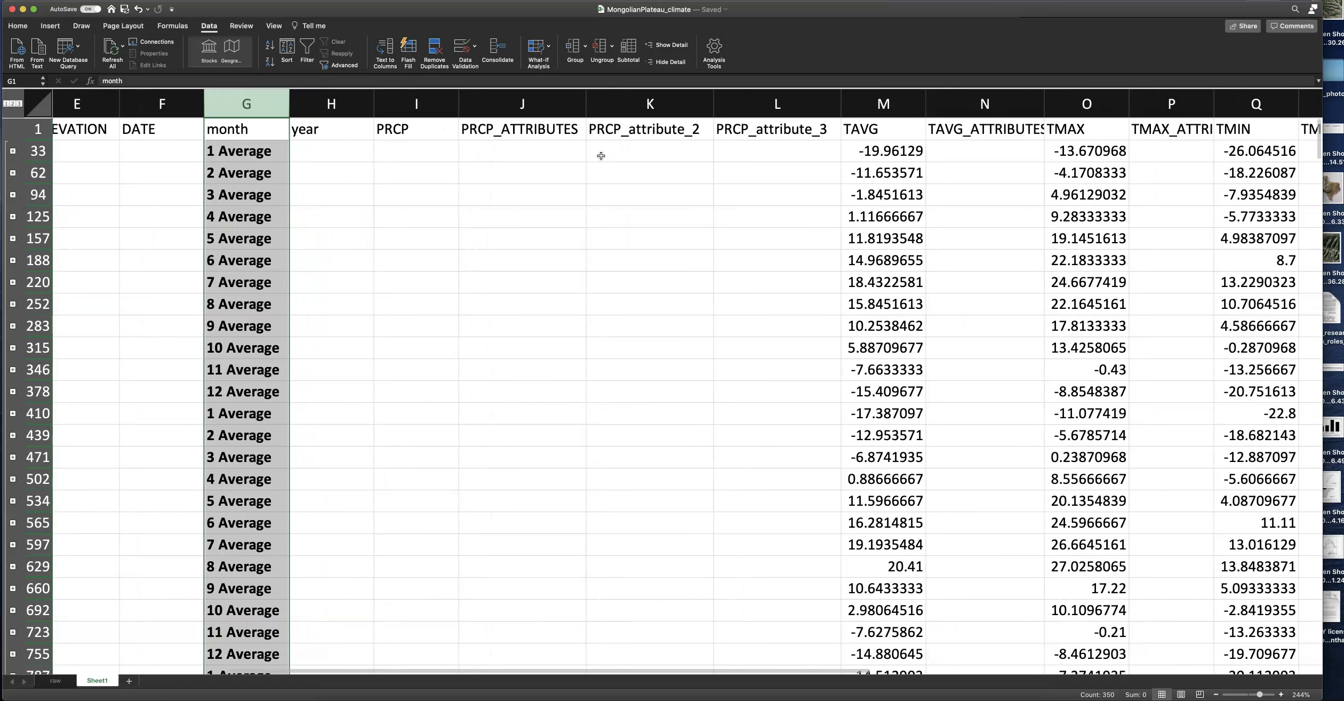
{"action": "left_click", "coordinate": [782, 89]}
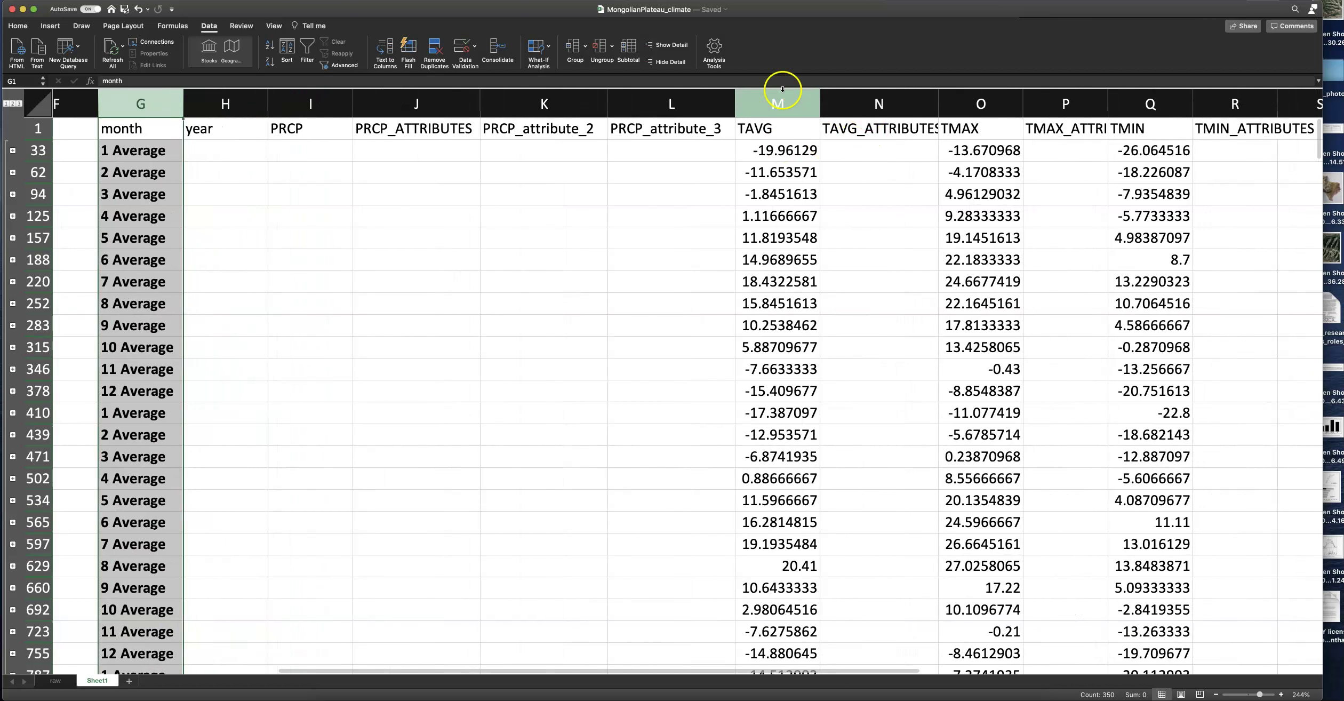
{"action": "left_click", "coordinate": [752, 100], "text": "super"}
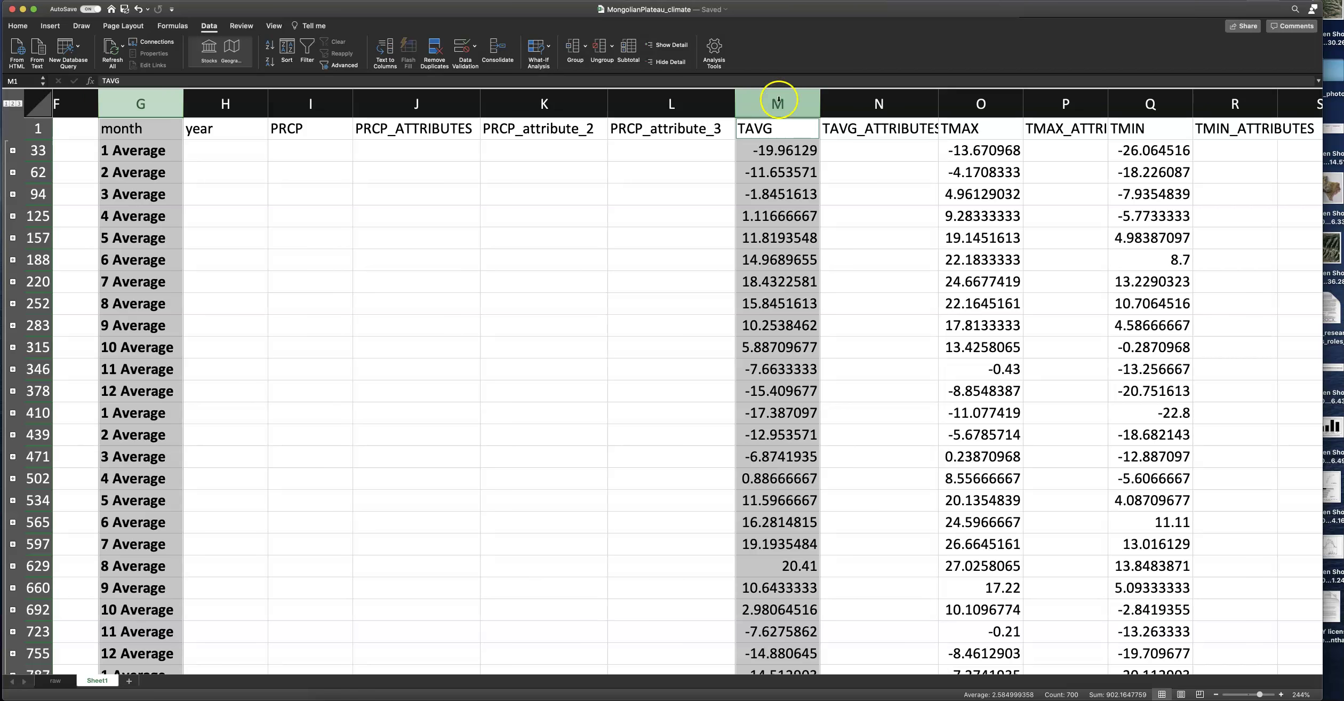
{"action": "left_click", "coordinate": [958, 98], "text": "super"}
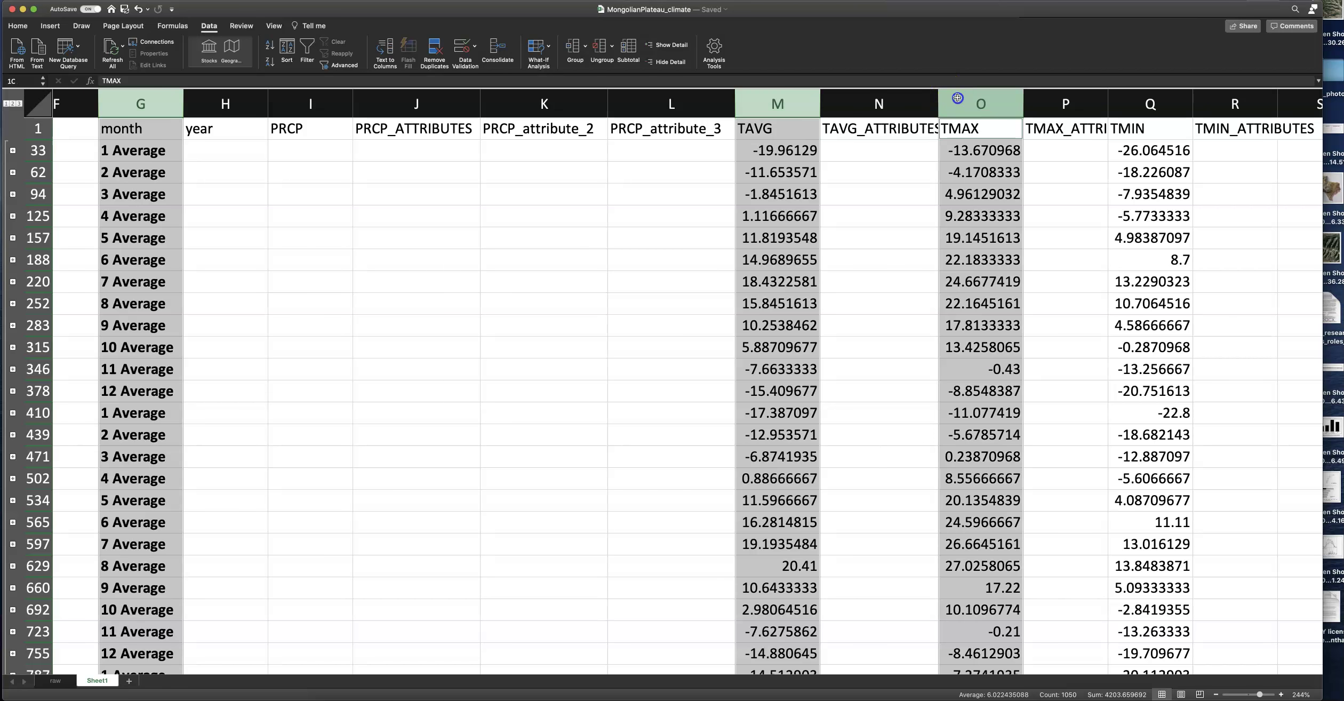
{"action": "left_click", "coordinate": [1136, 100], "text": "super"}
{"action": "scroll", "coordinate": [664, 223], "scroll_direction": "left", "scroll_amount": 8}
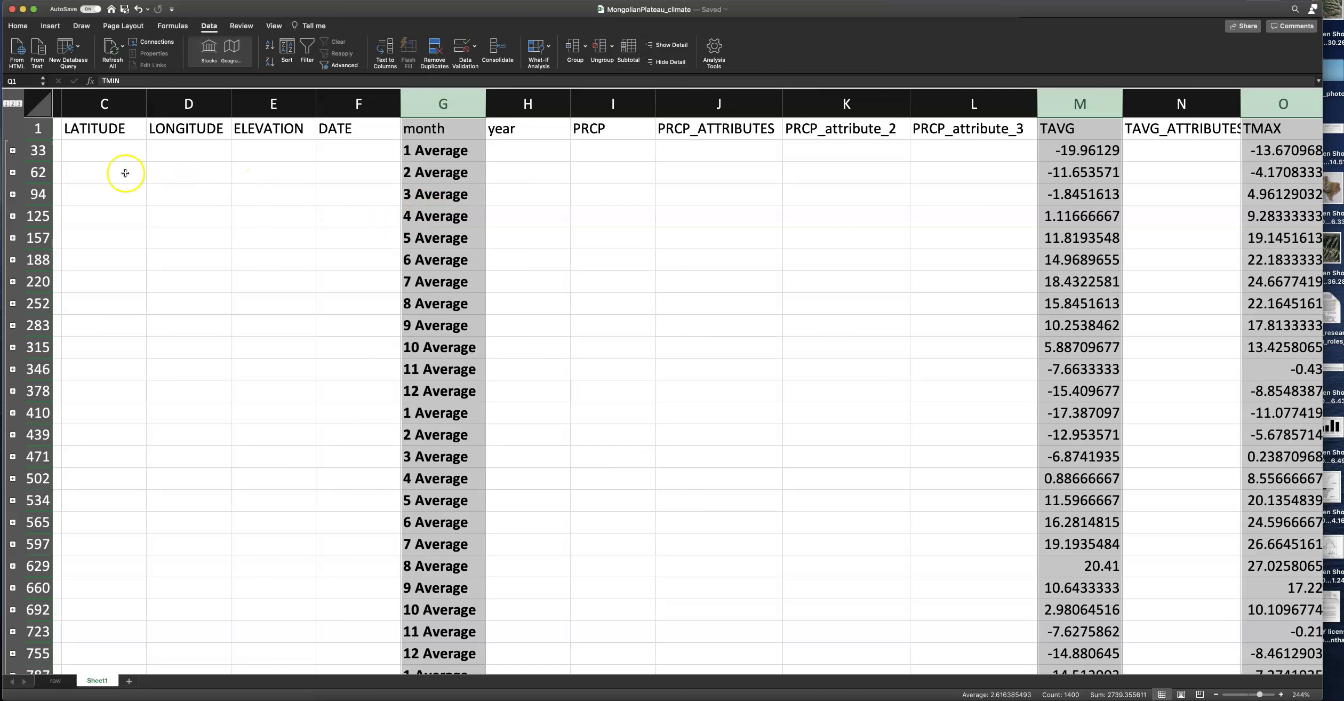
Step: Restrict the selection of the four columns to visible cells only with Go To Special
{"action": "left_click", "coordinate": [18, 27]}
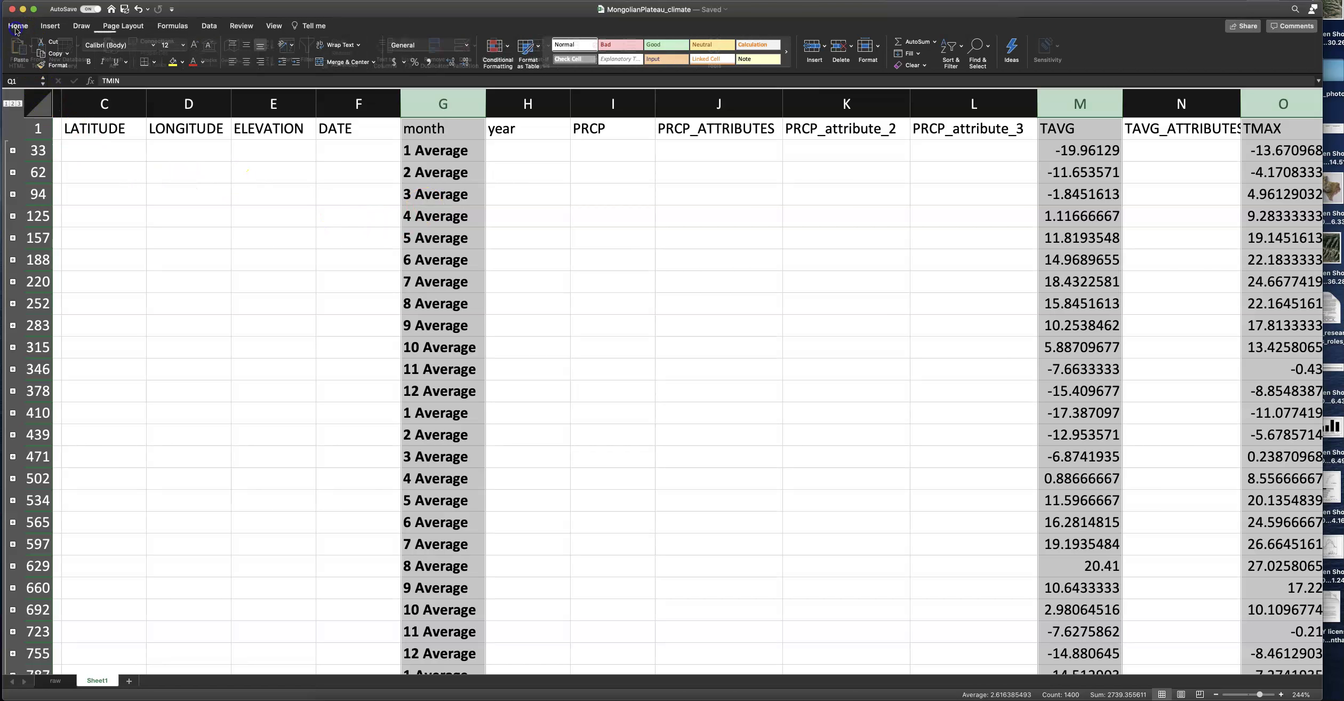
{"action": "left_click", "coordinate": [988, 50]}
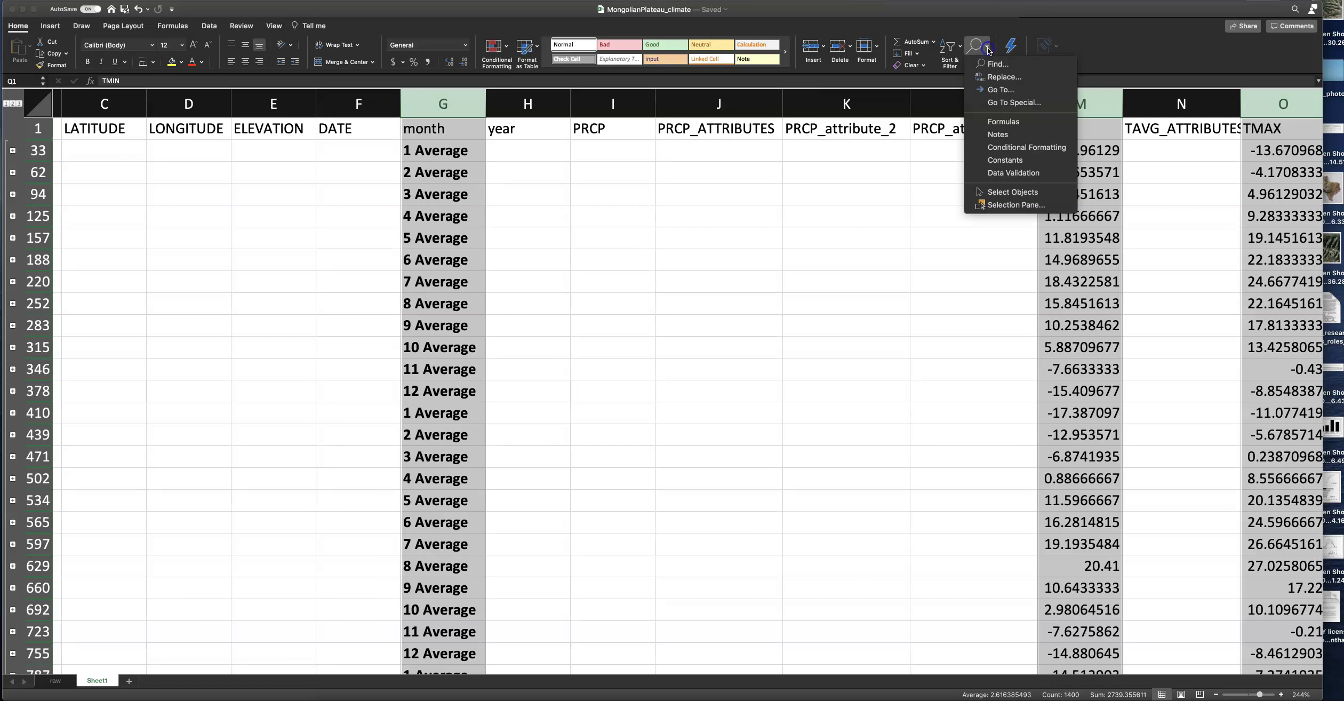
{"action": "left_click", "coordinate": [1017, 102]}
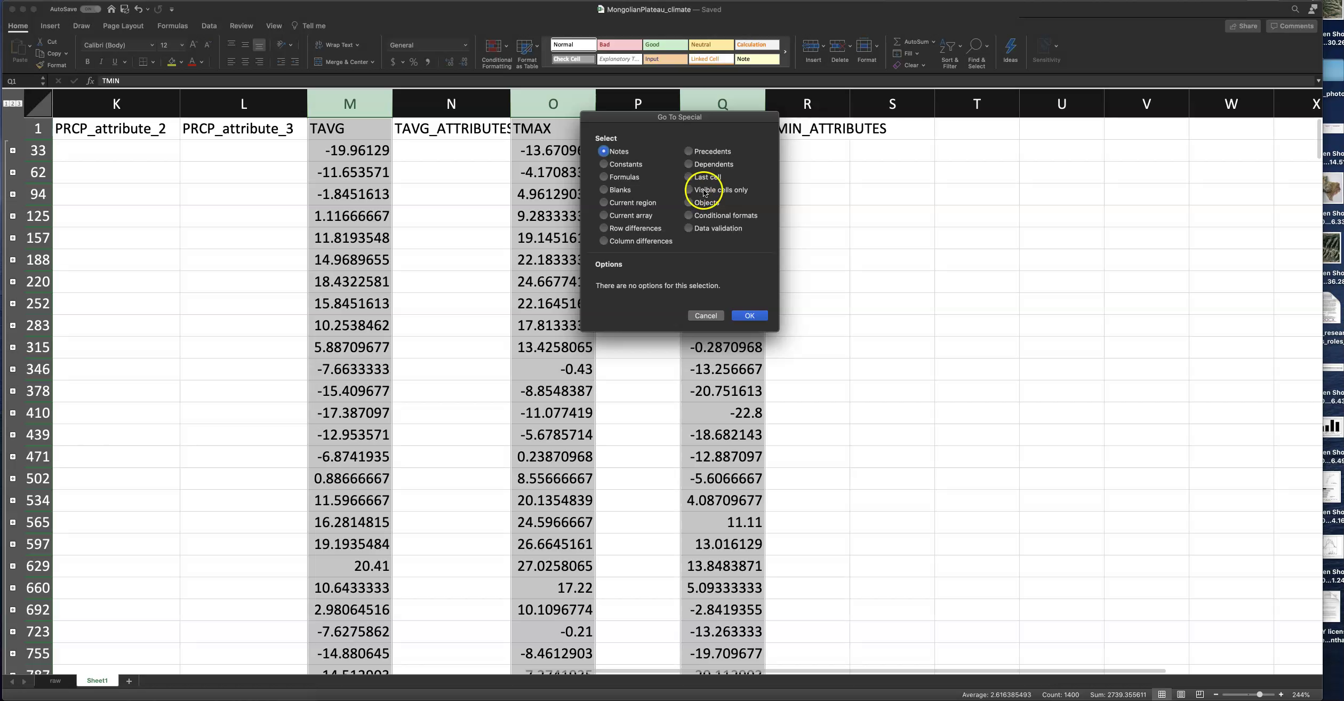
{"action": "left_click", "coordinate": [689, 191]}
{"action": "left_click", "coordinate": [753, 314]}
{"action": "left_click", "coordinate": [753, 314]}
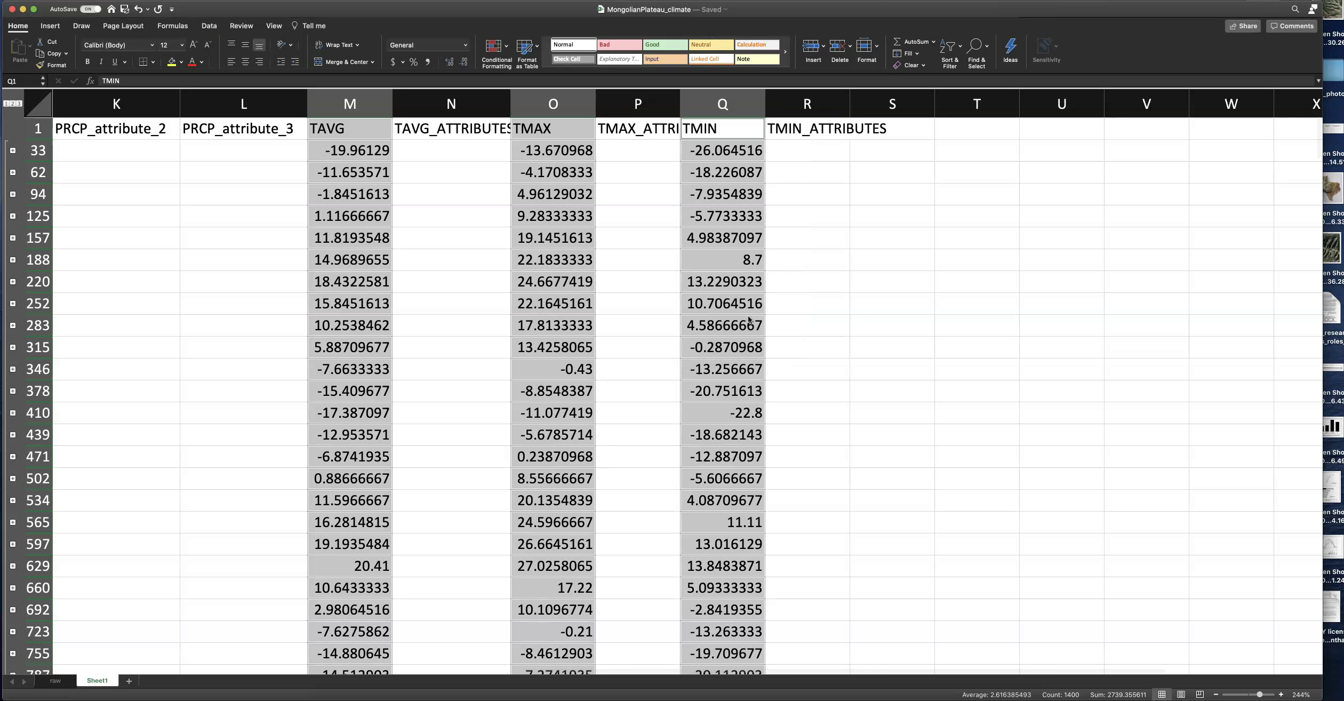
Step: Copy the selected monthly averages, paste them into a new sheet, and check the pasted rows
{"action": "scroll", "coordinate": [530, 231], "scroll_direction": "left", "scroll_amount": 10}
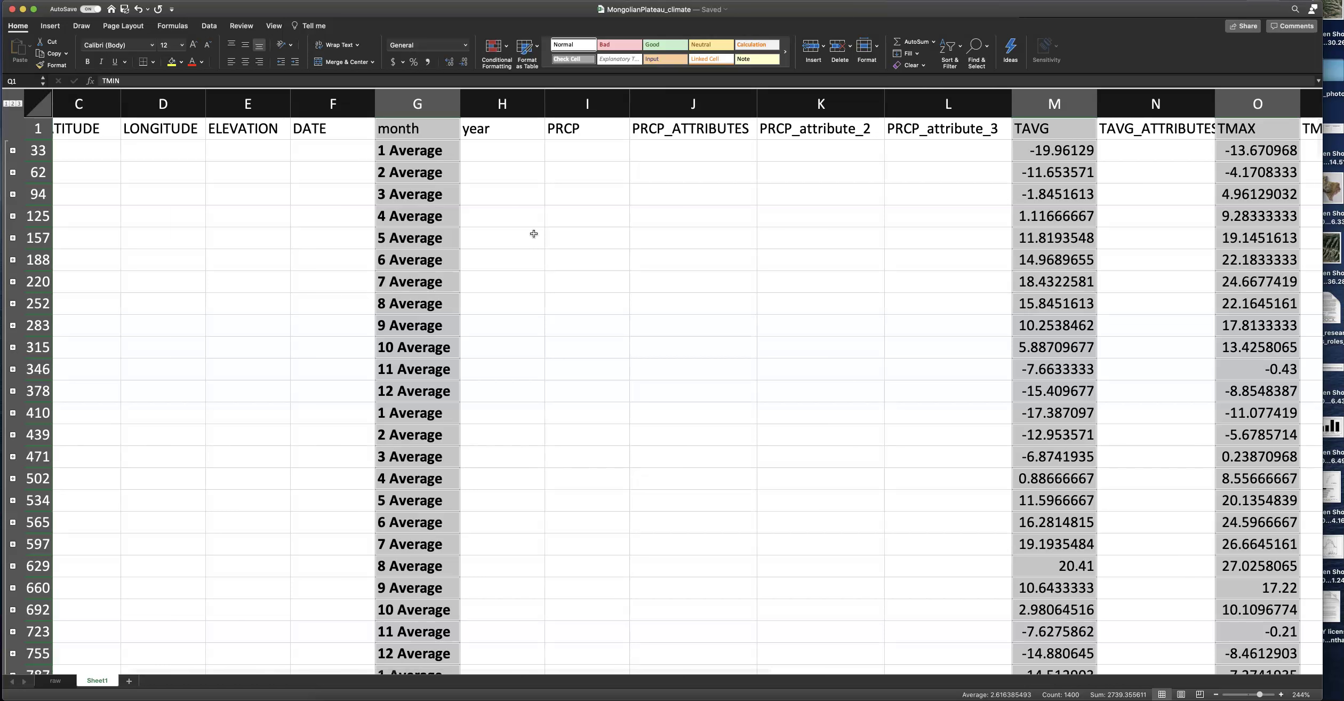
{"action": "scroll", "coordinate": [534, 233], "scroll_direction": "right", "scroll_amount": 8}
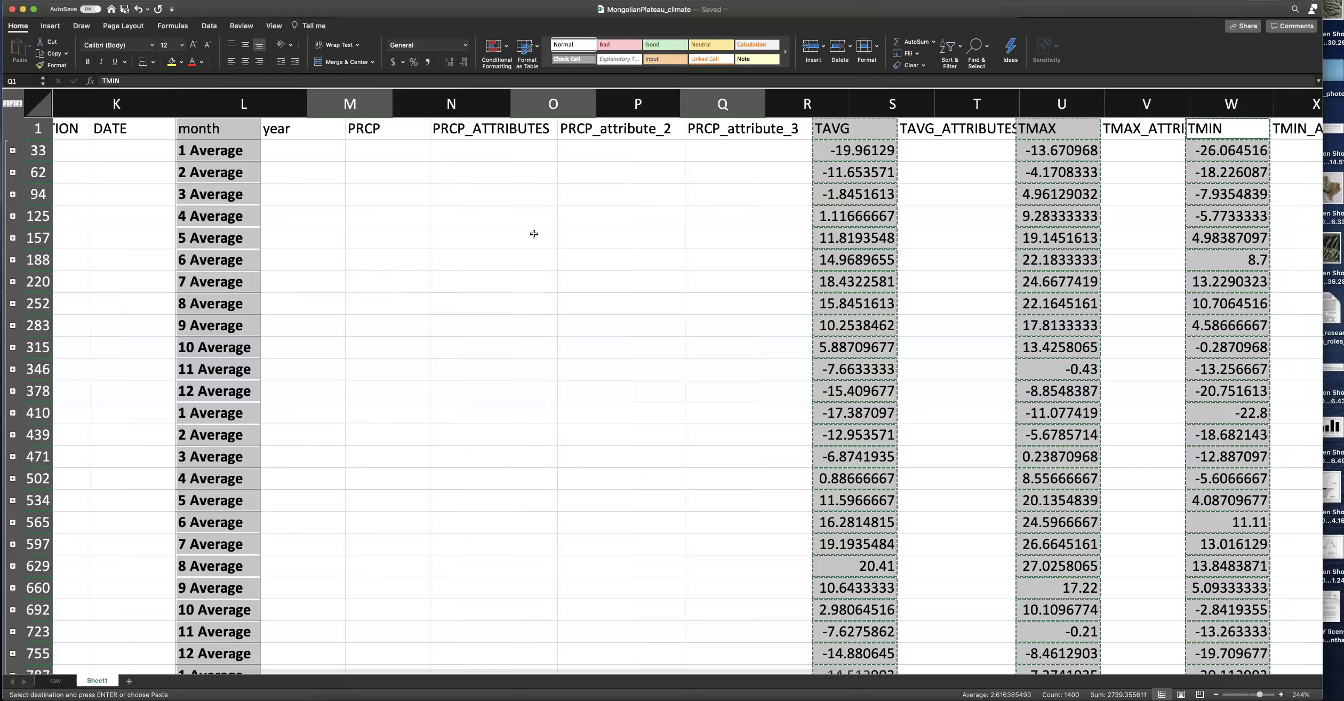
{"action": "key", "text": "super+c"}
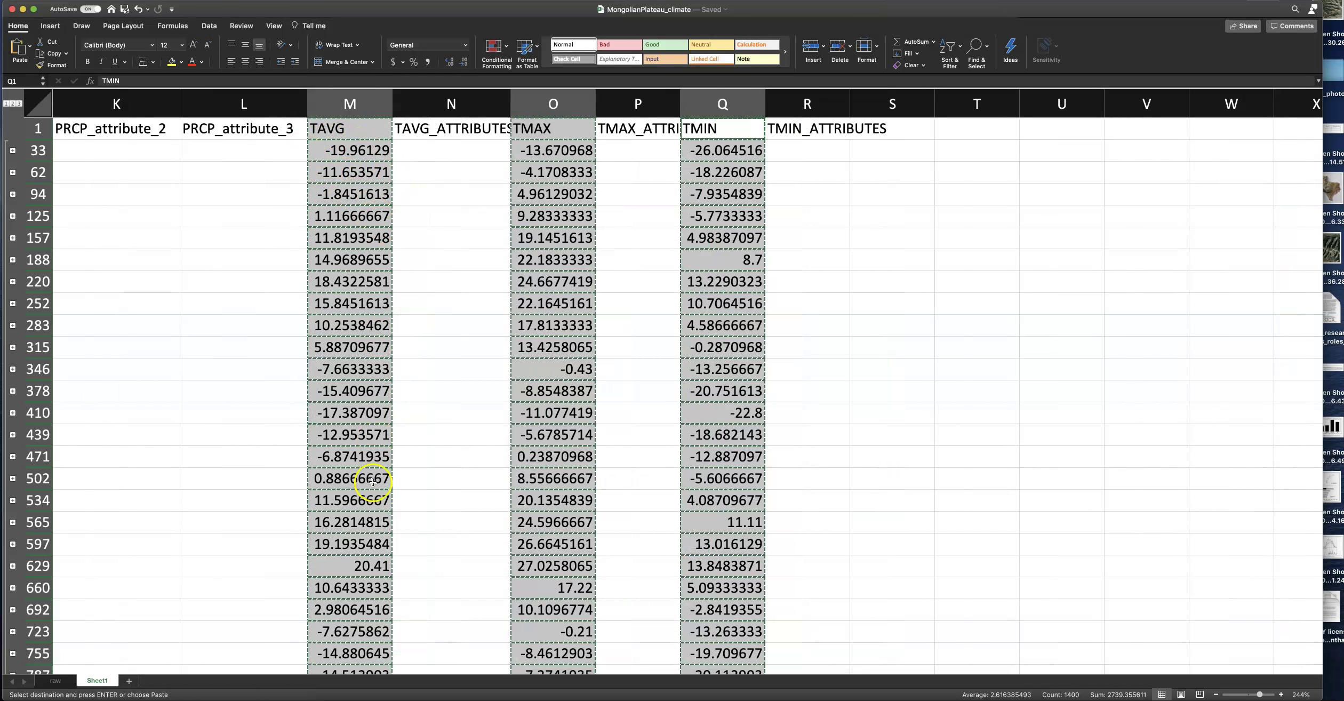
{"action": "left_click", "coordinate": [128, 681]}
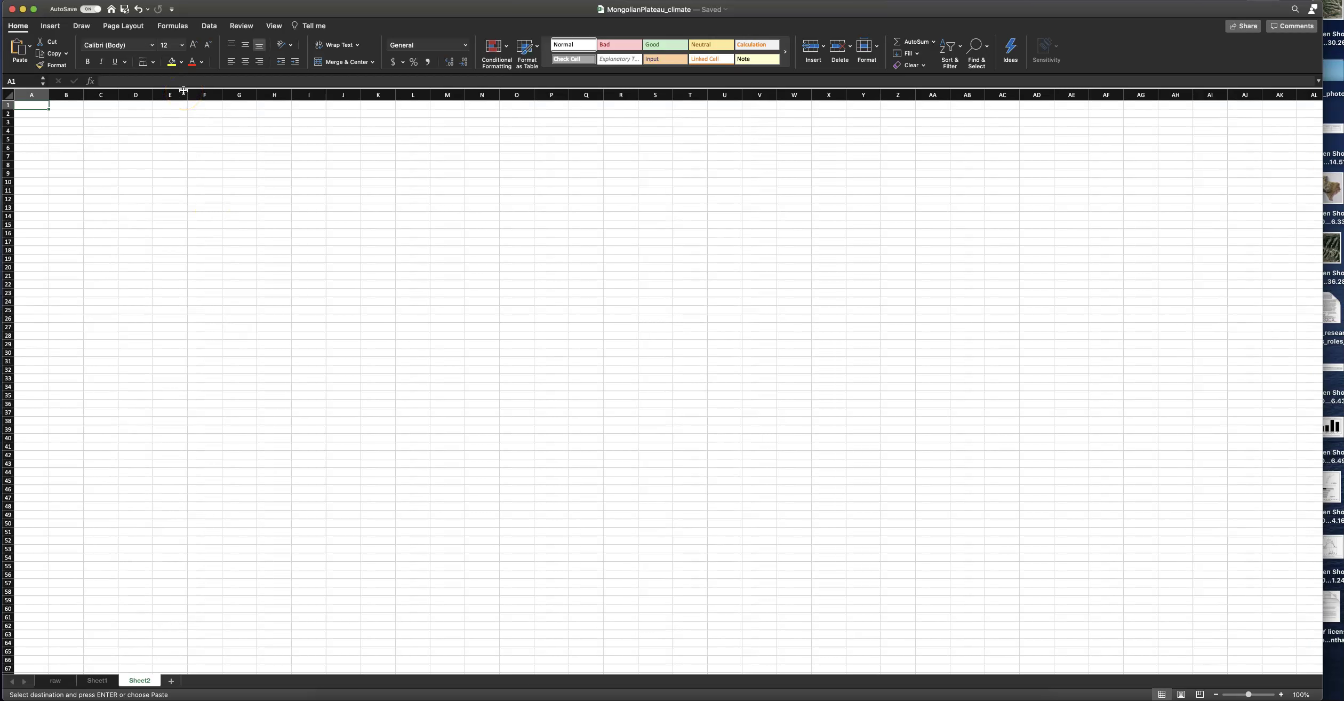
{"action": "key", "text": "super+v"}
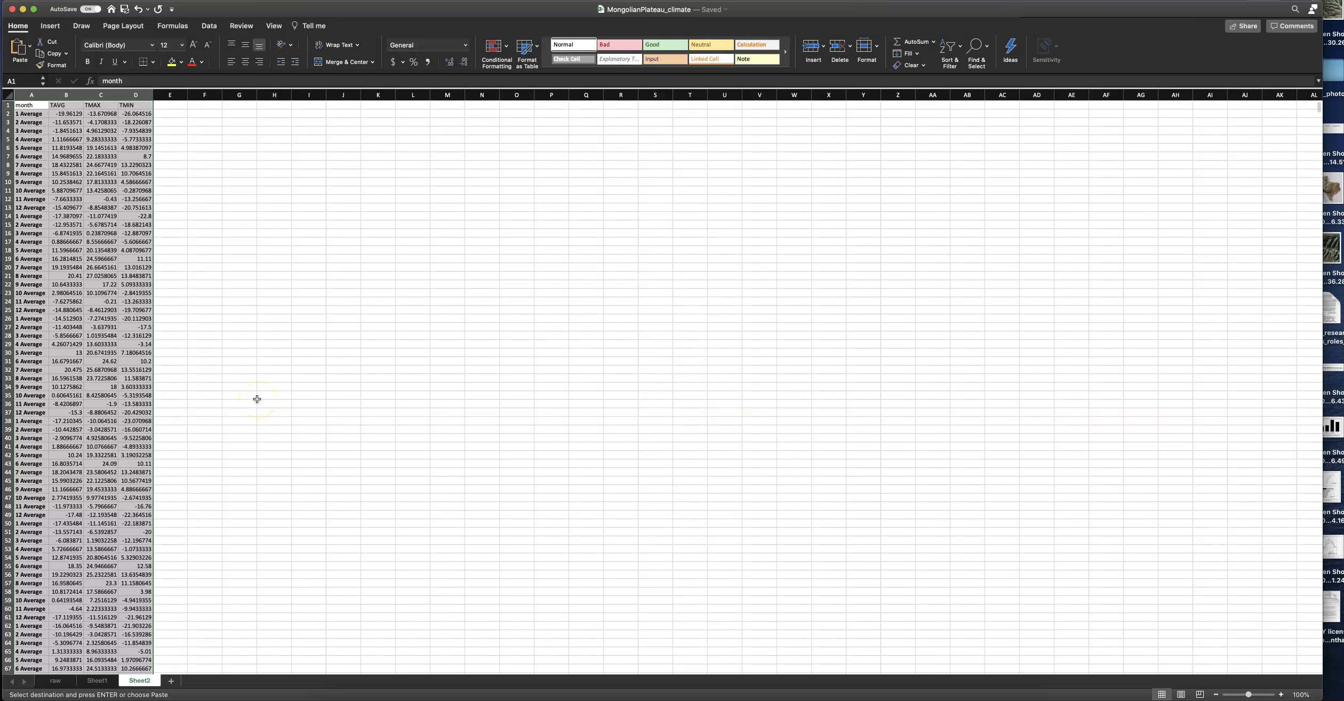
{"action": "scroll", "coordinate": [256, 399], "scroll_direction": "down", "scroll_amount": 15}
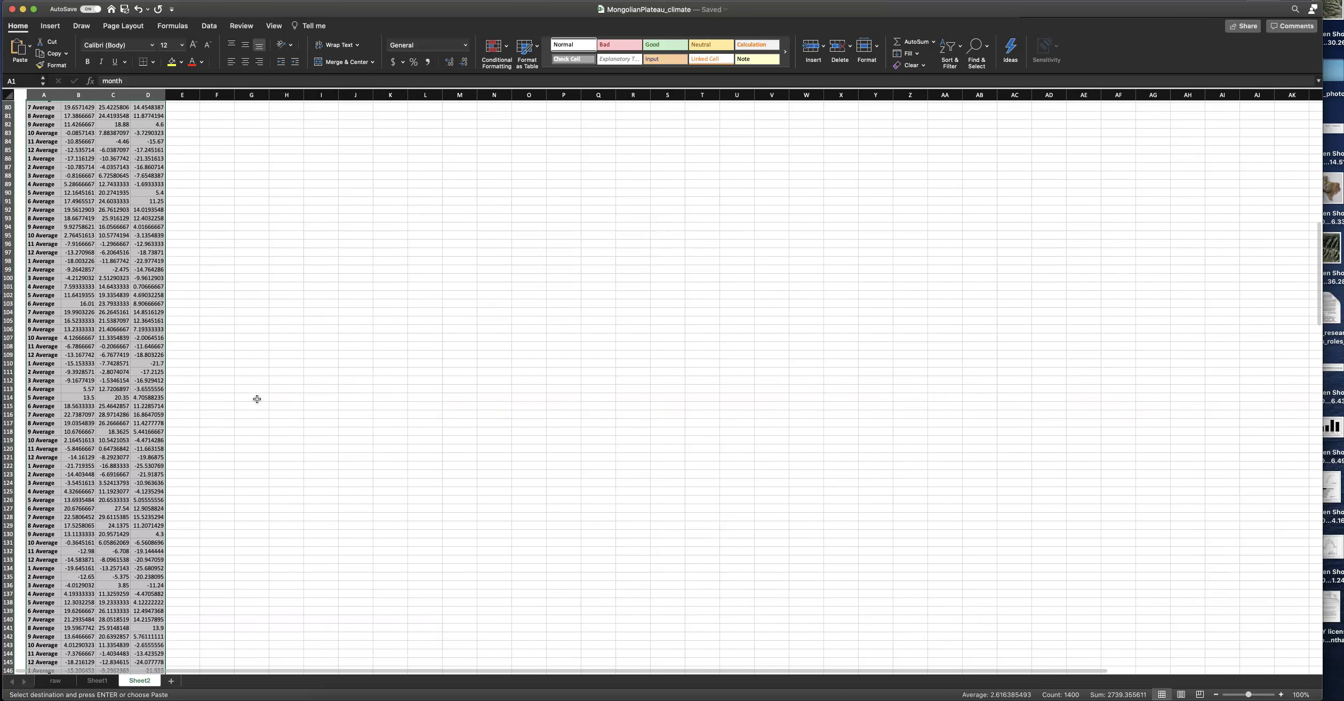
{"action": "scroll", "coordinate": [256, 399], "scroll_direction": "up", "scroll_amount": 15}
Step: Start a new Subtotal on all the data in Sheet1, grouped by month, with the Sum function
{"action": "left_click", "coordinate": [124, 693]}
{"action": "left_click", "coordinate": [104, 682]}
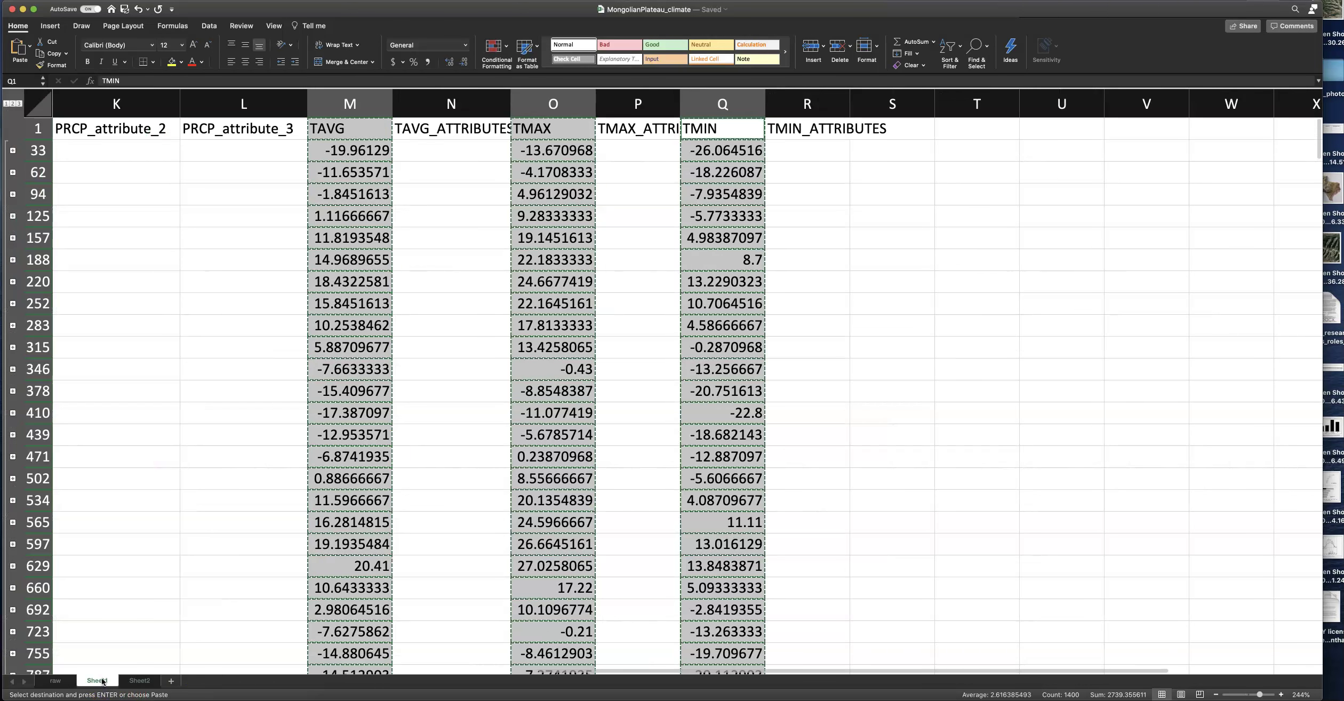
{"action": "scroll", "coordinate": [387, 453], "scroll_direction": "left", "scroll_amount": 10}
{"action": "scroll", "coordinate": [386, 453], "scroll_direction": "left", "scroll_amount": 2}
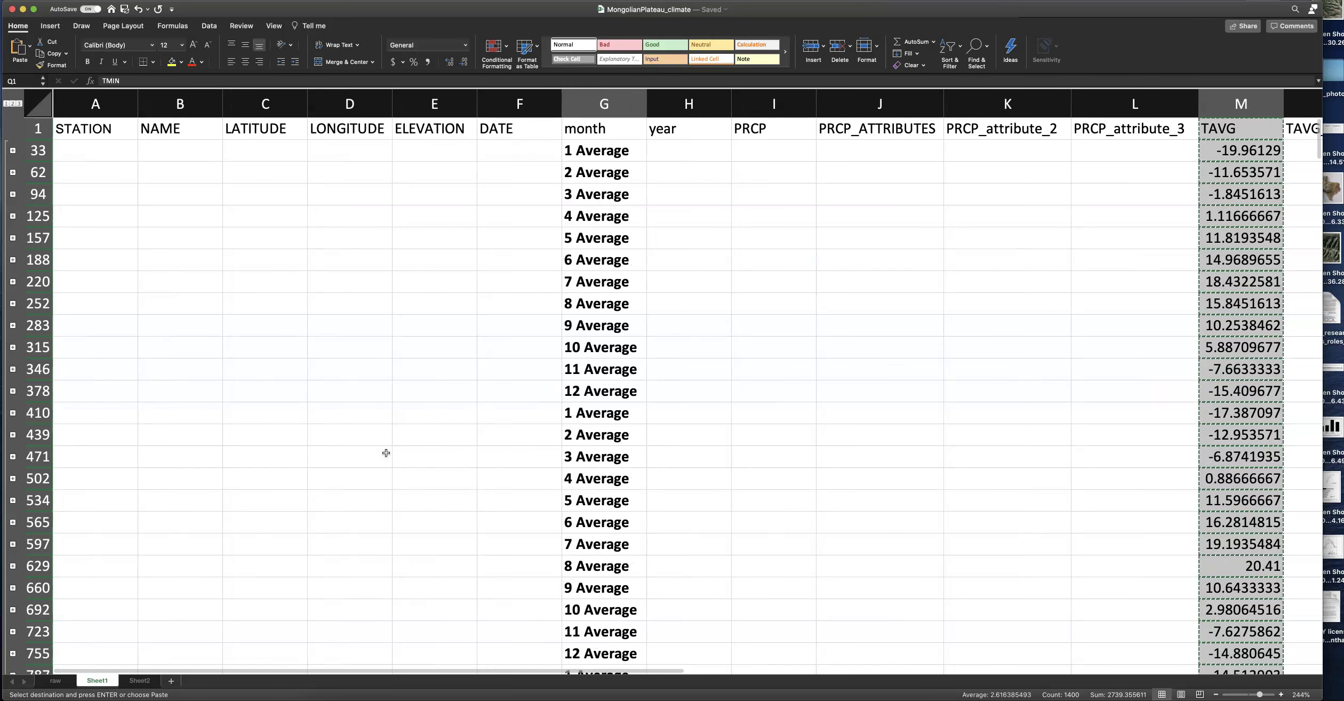
{"action": "left_click", "coordinate": [93, 173]}
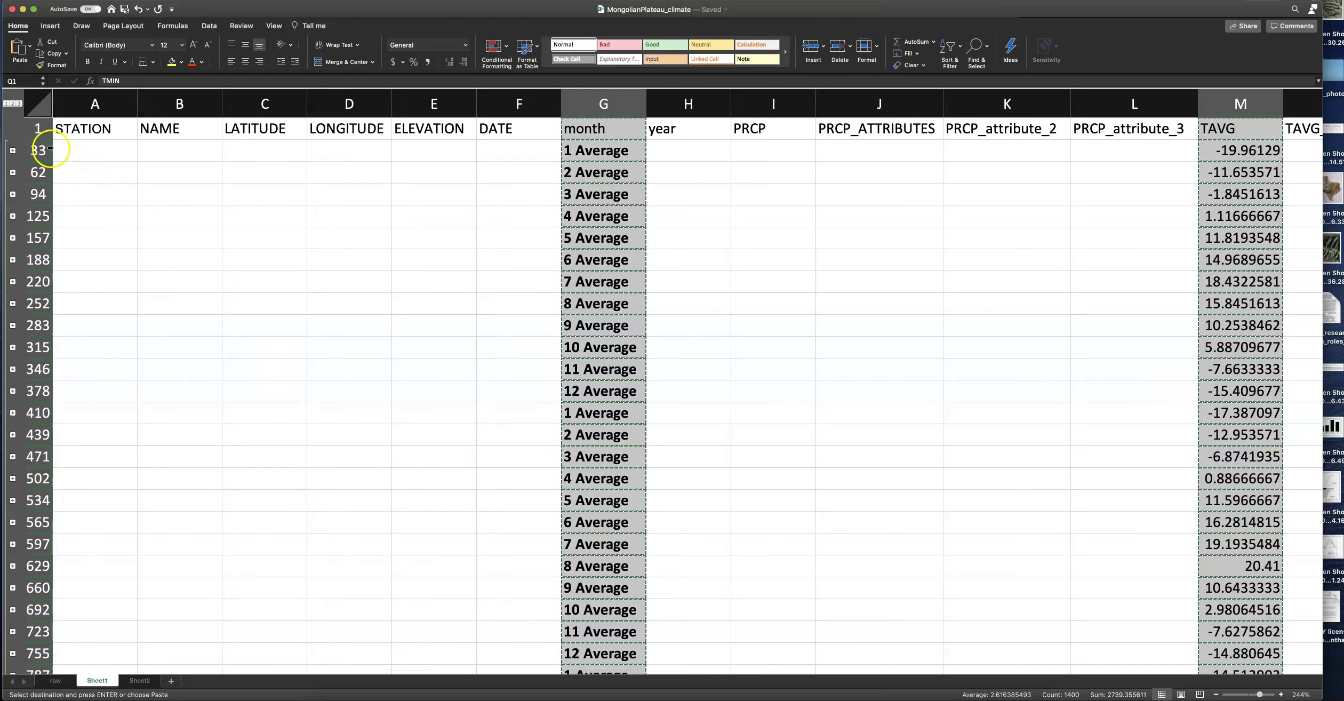
{"action": "left_click", "coordinate": [40, 103]}
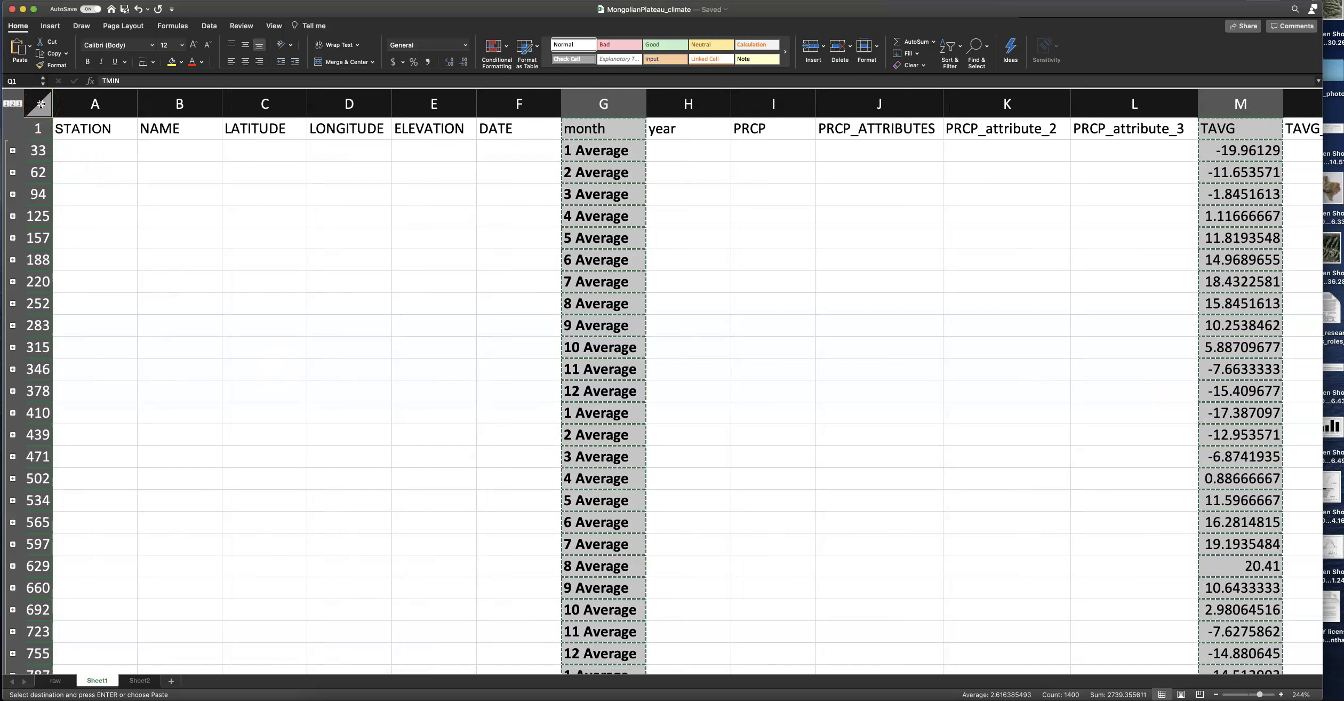
{"action": "left_click", "coordinate": [32, 103]}
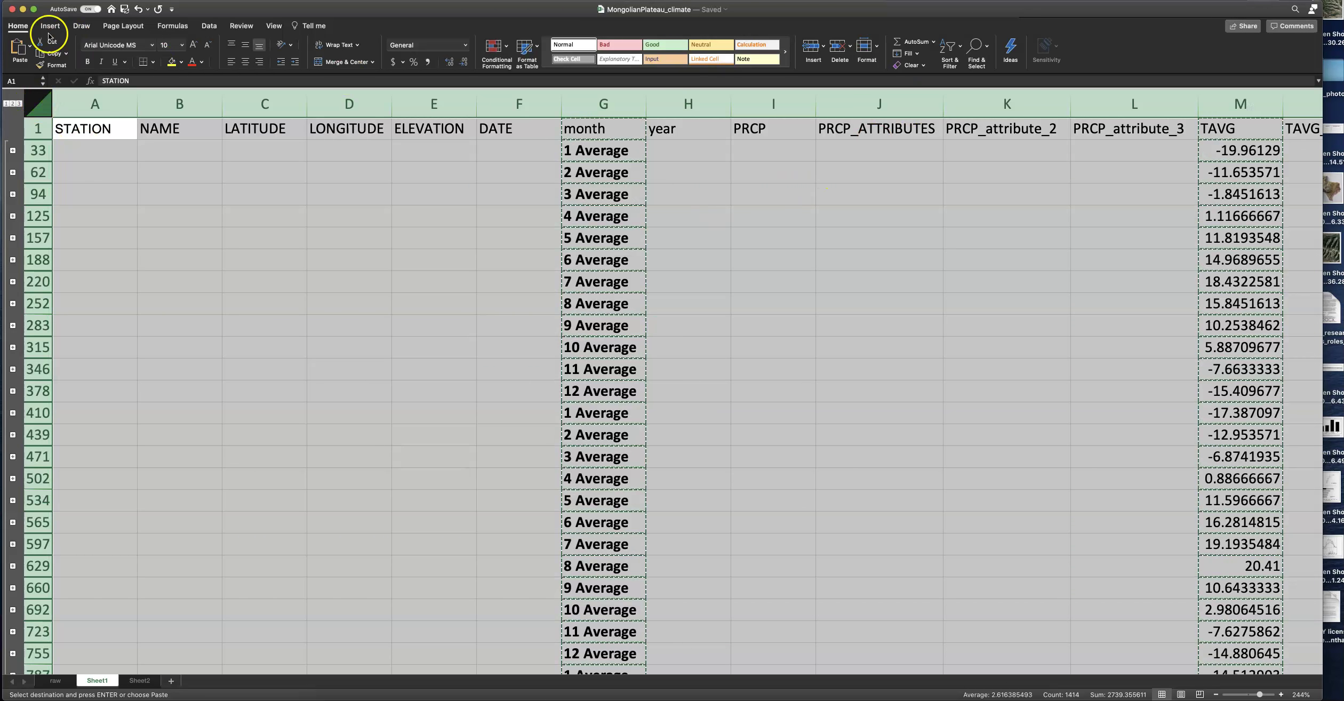
{"action": "left_click", "coordinate": [209, 26]}
{"action": "left_click", "coordinate": [628, 48]}
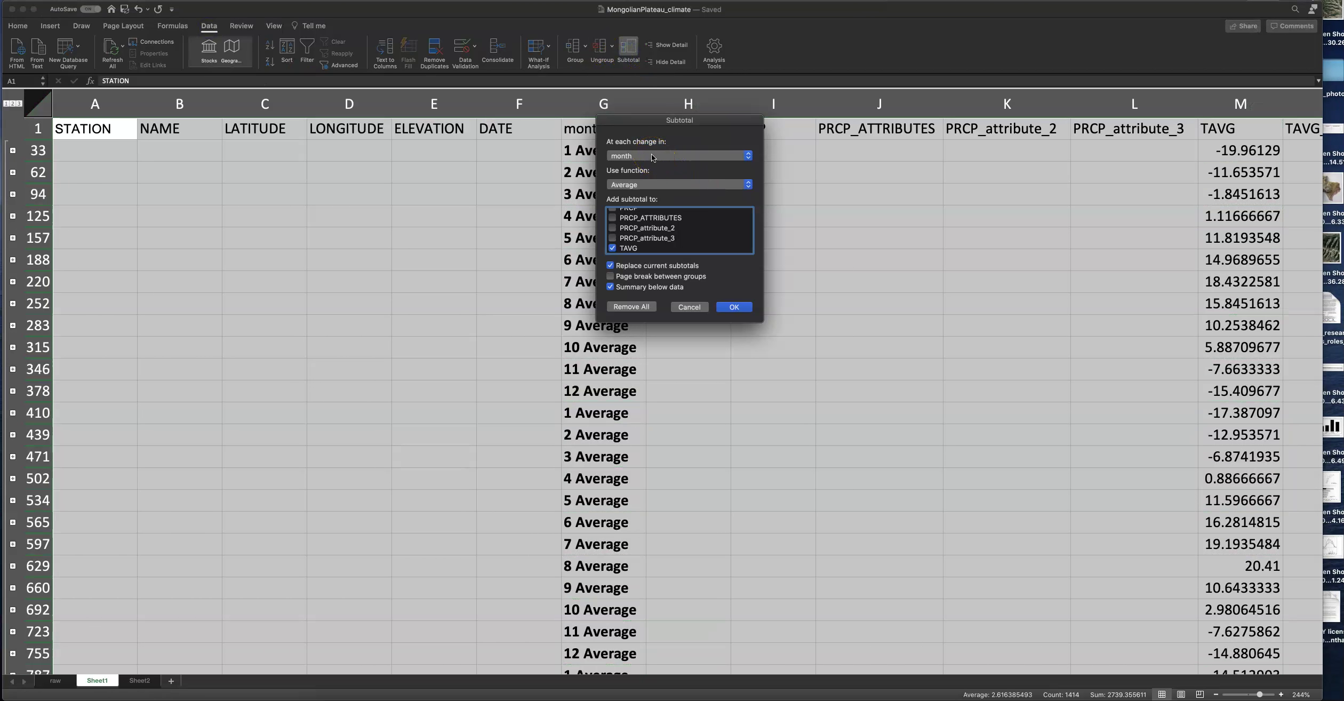
{"action": "left_click", "coordinate": [645, 183]}
{"action": "left_click", "coordinate": [639, 167]}
Step: Include PRCP in the subtotal and exclude TAVG, TMAX and TMIN
{"action": "left_click", "coordinate": [613, 248]}
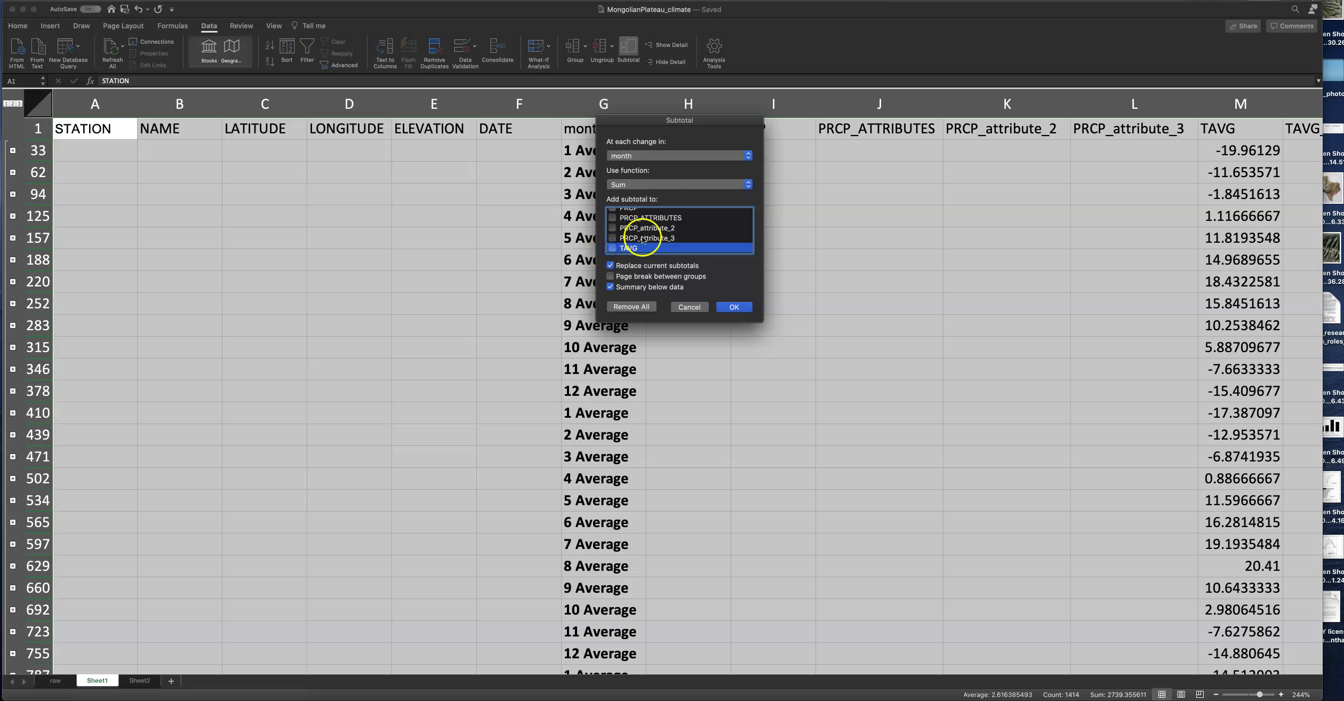
{"action": "scroll", "coordinate": [644, 240], "scroll_direction": "up", "scroll_amount": 2}
{"action": "left_click", "coordinate": [612, 222]}
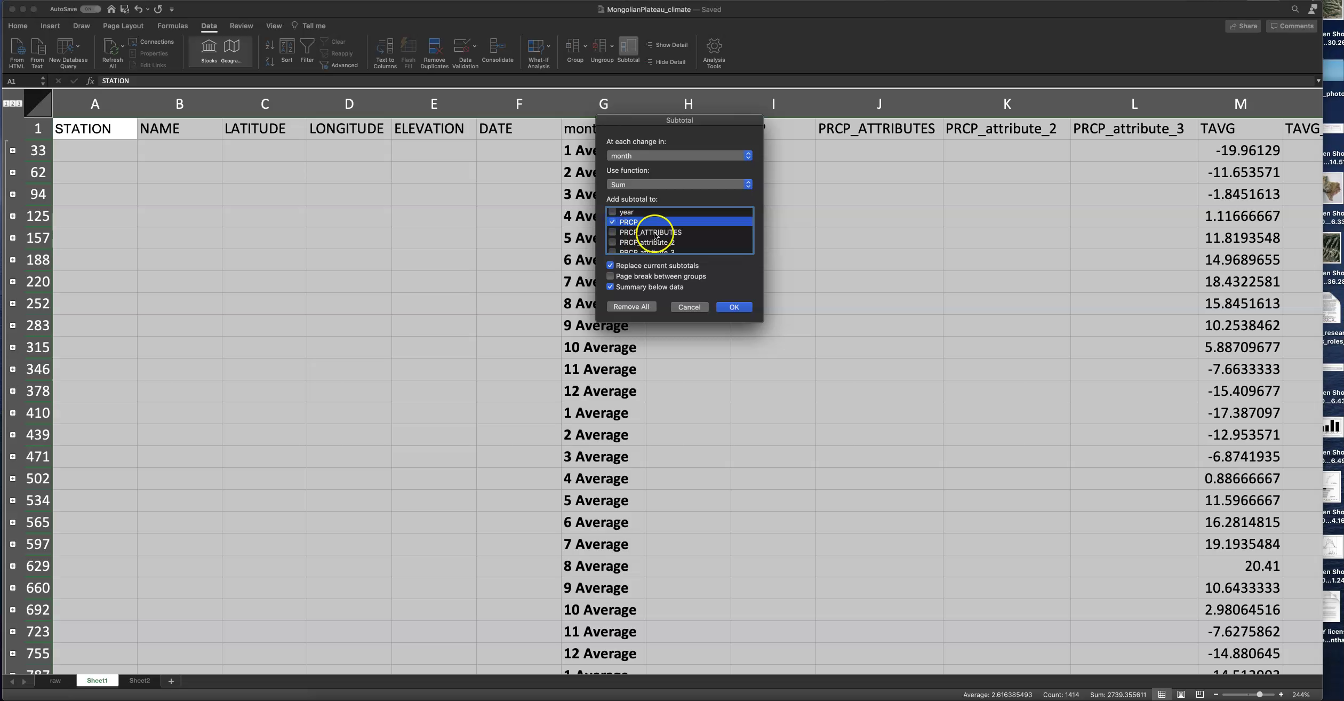
{"action": "scroll", "coordinate": [656, 236], "scroll_direction": "up", "scroll_amount": 1}
{"action": "scroll", "coordinate": [655, 236], "scroll_direction": "down", "scroll_amount": 2}
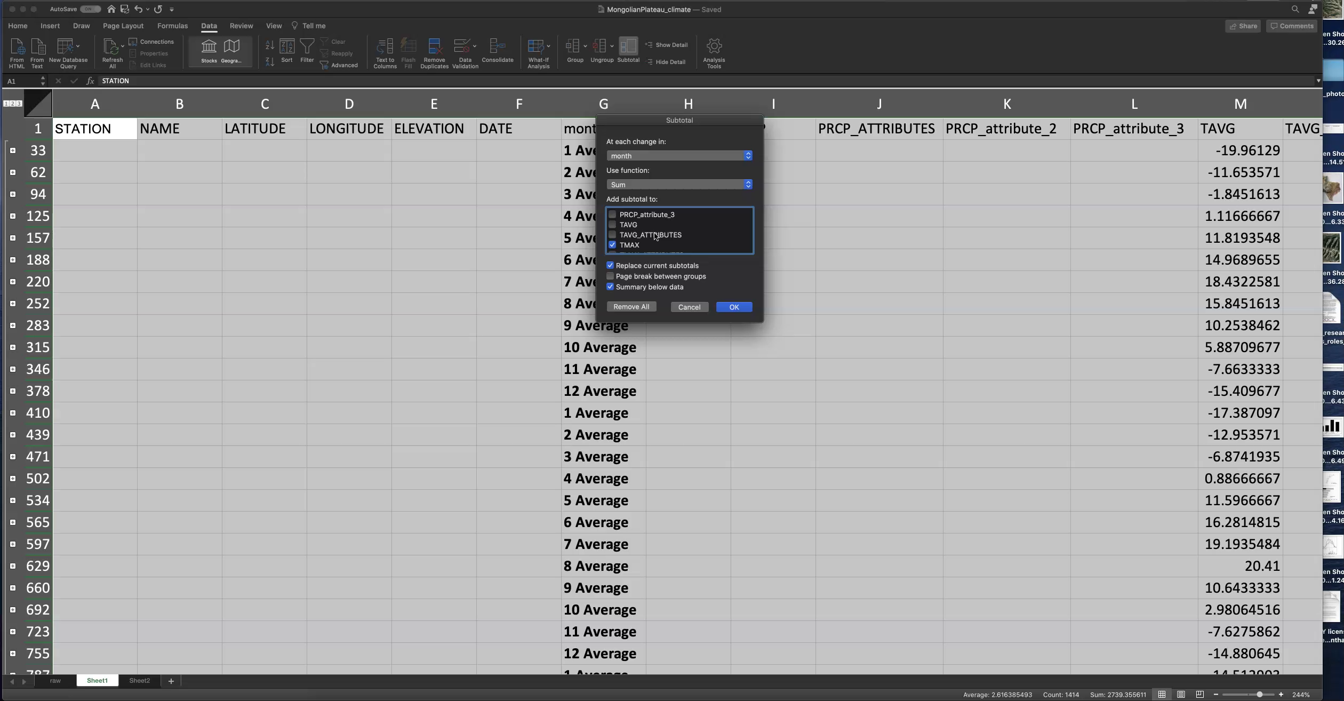
{"action": "left_click", "coordinate": [613, 245]}
{"action": "scroll", "coordinate": [614, 246], "scroll_direction": "down", "scroll_amount": 3}
{"action": "left_click", "coordinate": [614, 238]}
{"action": "scroll", "coordinate": [614, 239], "scroll_direction": "up", "scroll_amount": 8}
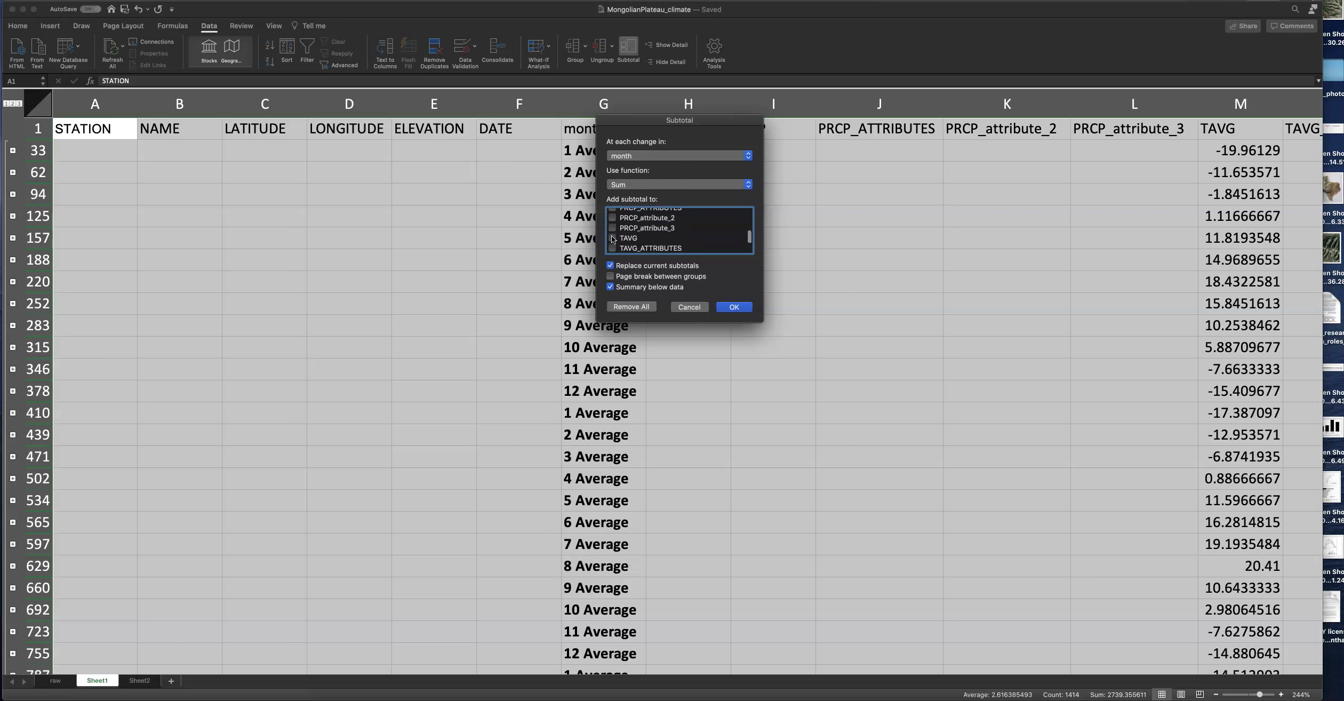
{"action": "scroll", "coordinate": [611, 236], "scroll_direction": "down", "scroll_amount": 1}
Step: Apply the precipitation subtotals in place of the current ones and collapse the outline to the monthly total rows
{"action": "left_click", "coordinate": [744, 308]}
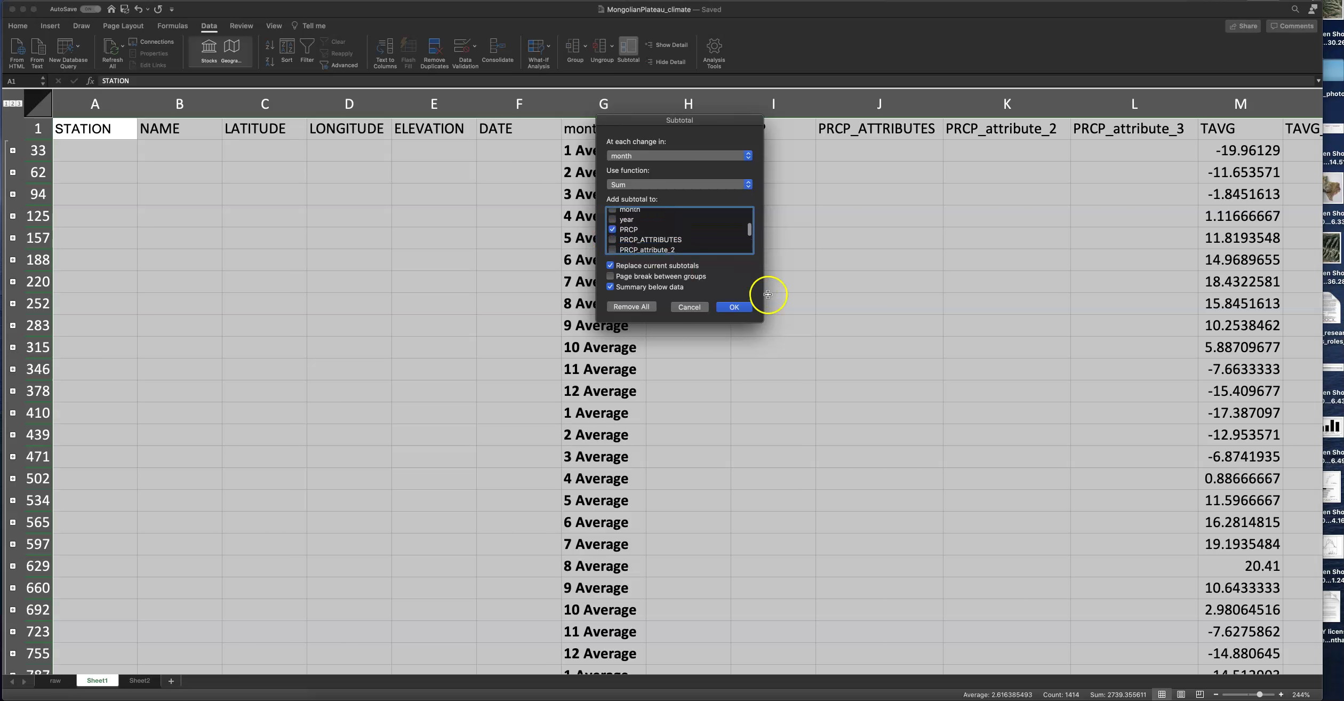
{"action": "left_click", "coordinate": [741, 308]}
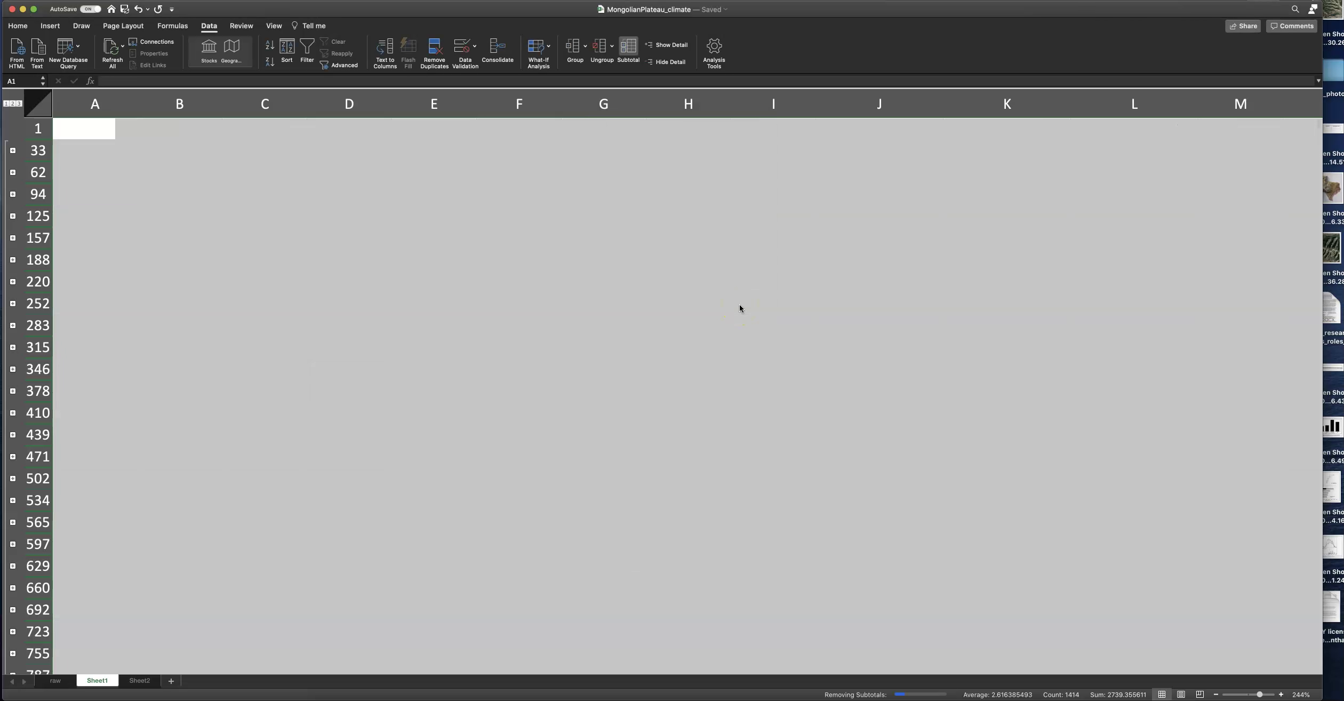
{"action": "left_click", "coordinate": [724, 300]}
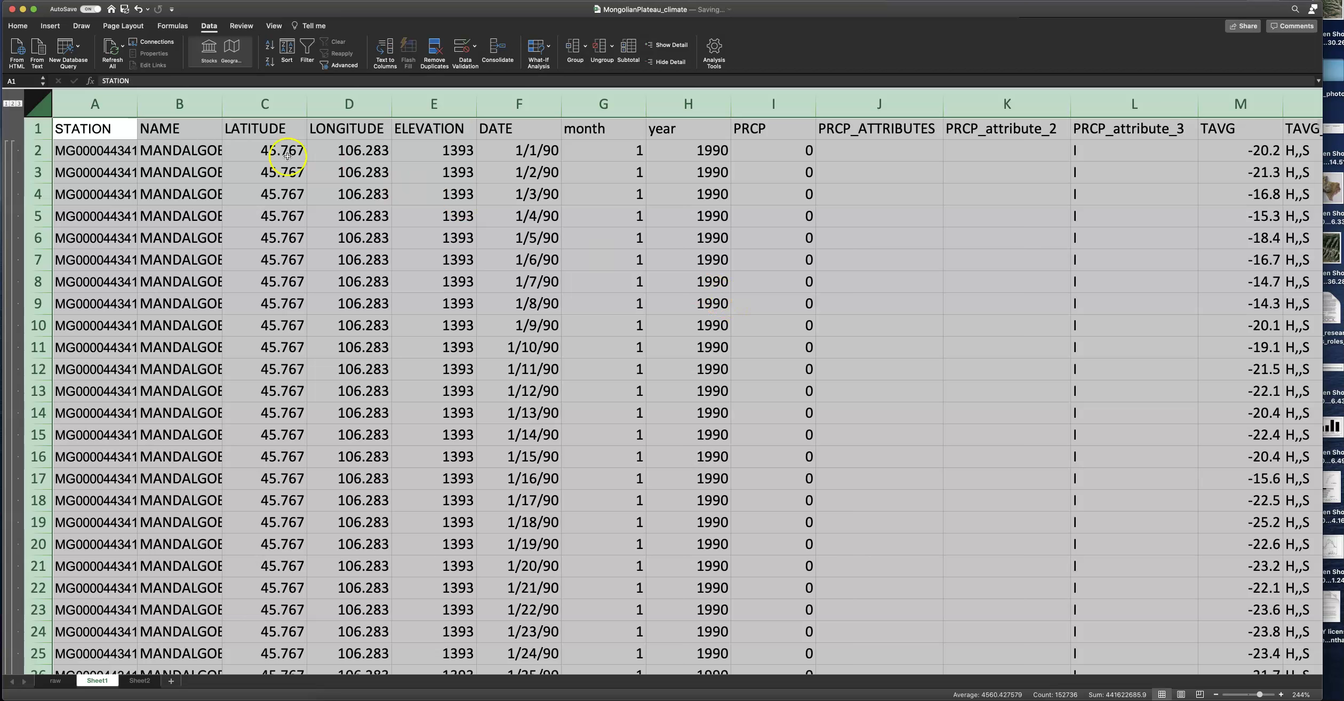
{"action": "left_click", "coordinate": [12, 106]}
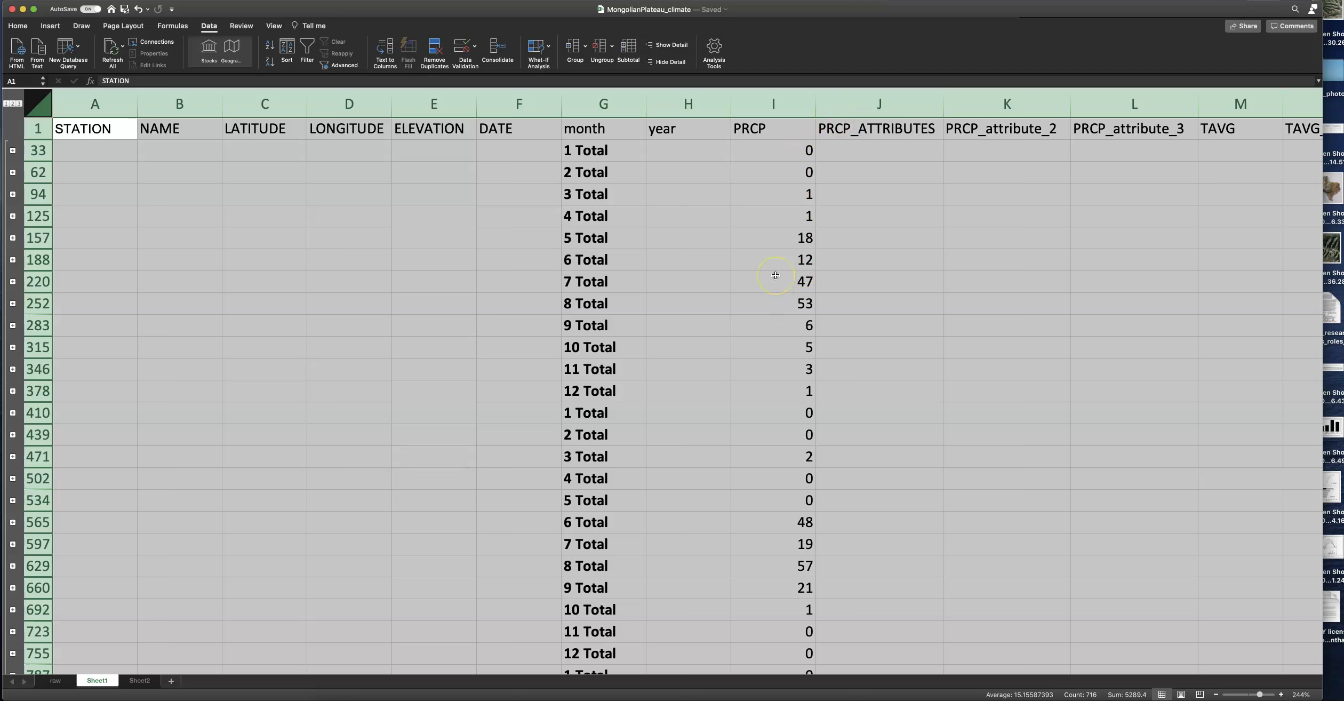
Step: Select only the visible cells of the PRCP column in Sheet1 and copy the monthly precipitation totals
{"action": "left_click", "coordinate": [749, 109]}
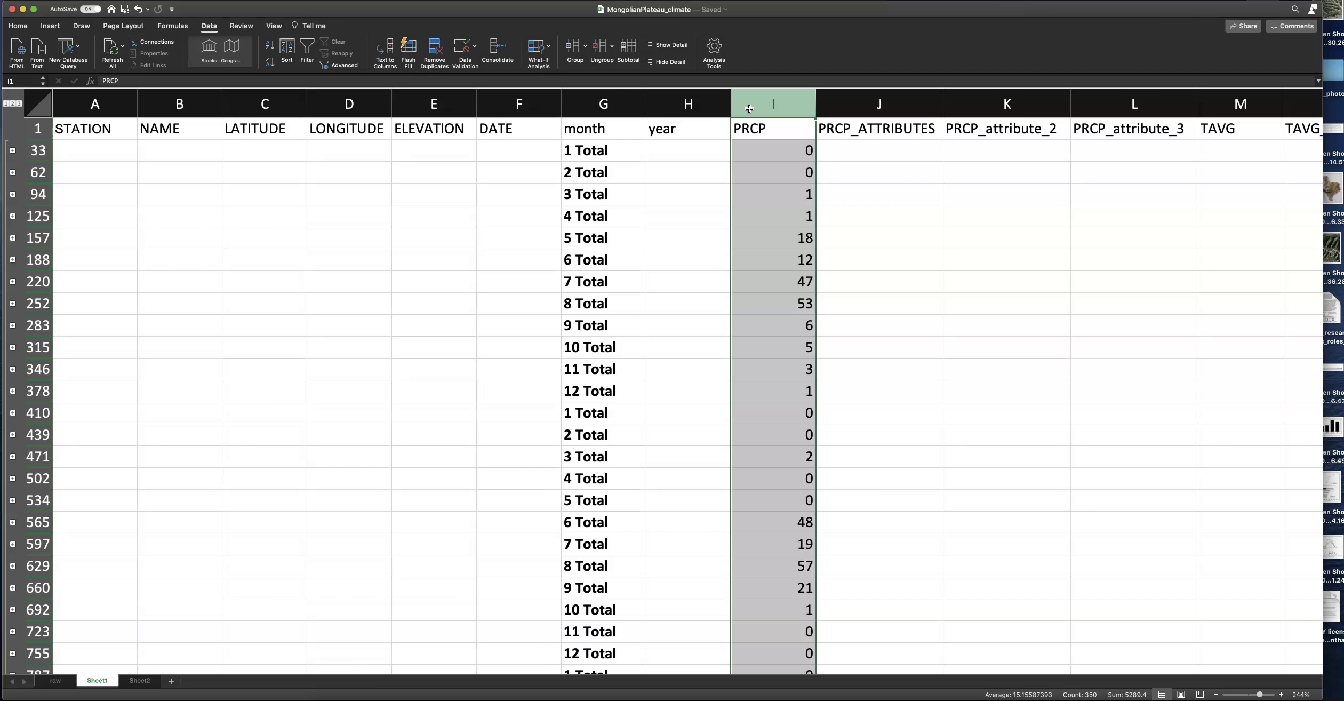
{"action": "left_click", "coordinate": [19, 26]}
{"action": "left_click", "coordinate": [990, 49]}
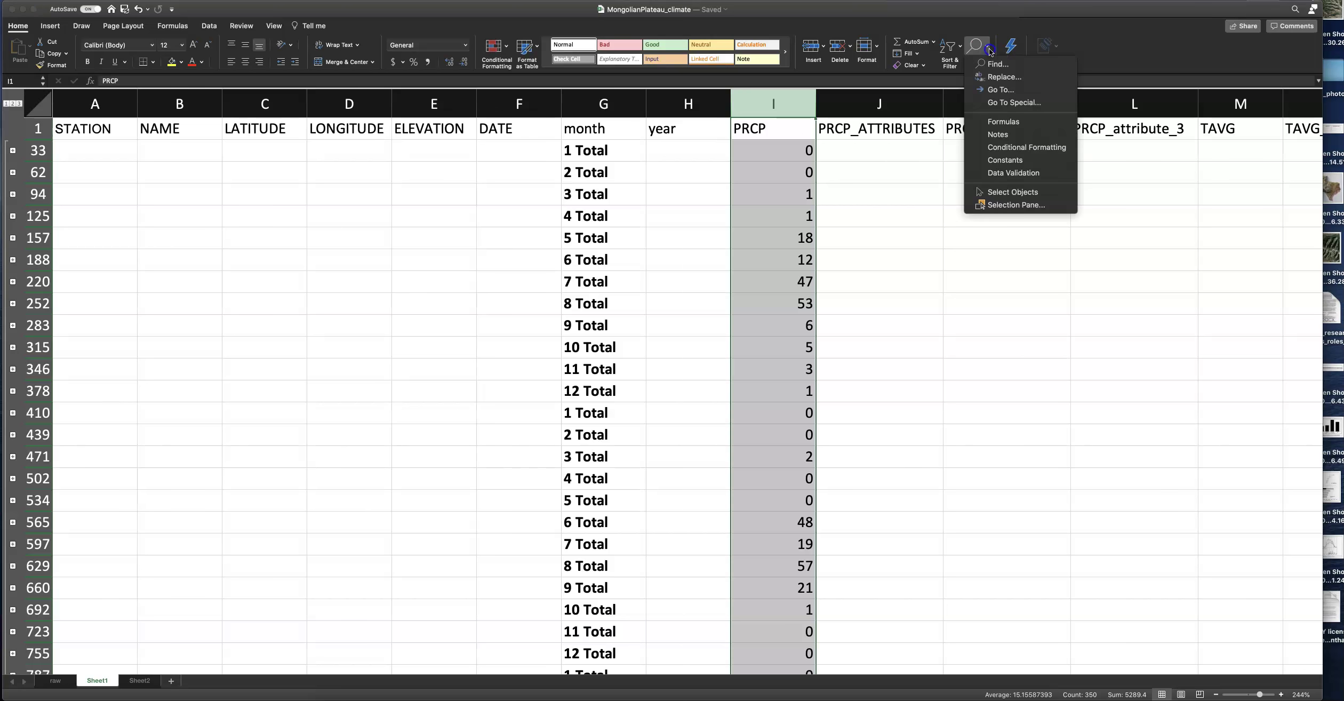
{"action": "left_click", "coordinate": [1005, 102]}
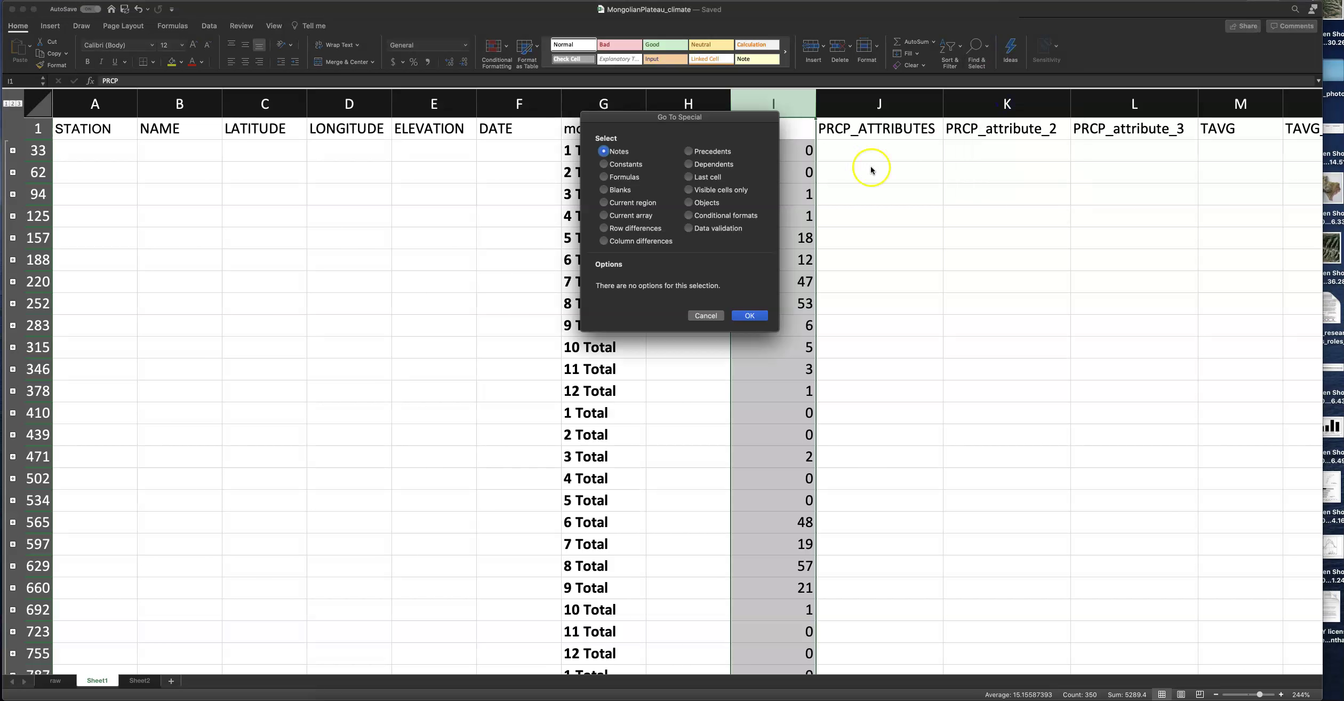
{"action": "left_click", "coordinate": [719, 190]}
{"action": "left_click", "coordinate": [750, 315]}
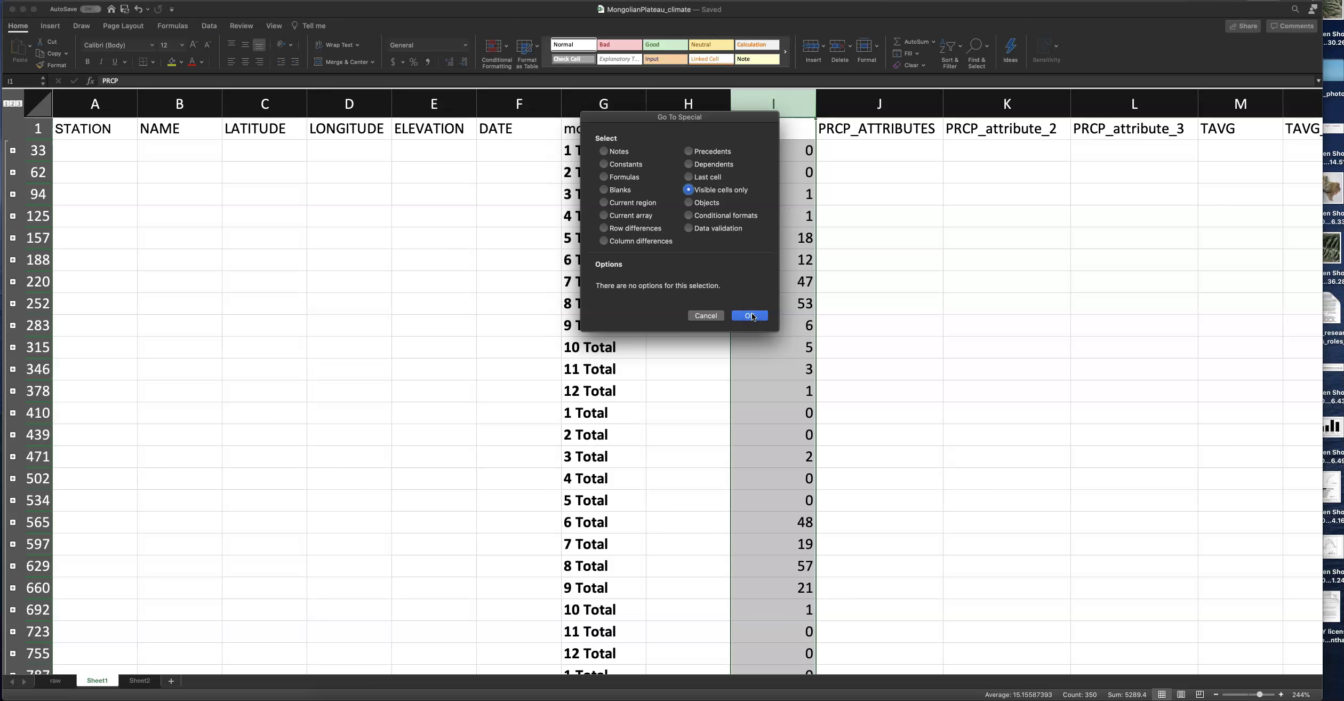
{"action": "key", "text": "super+c"}
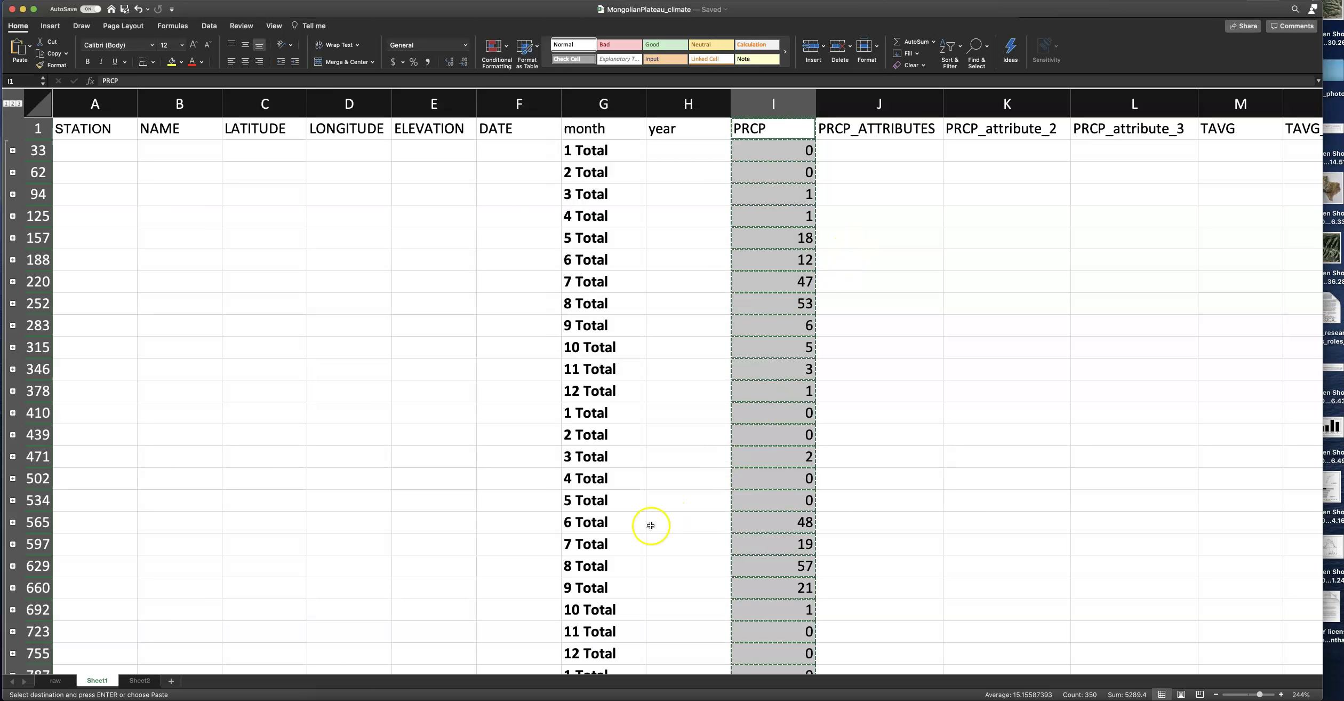
Step: Paste the copied PRCP totals into Sheet2 from cell E1, beside the TMIN column
{"action": "left_click", "coordinate": [139, 680]}
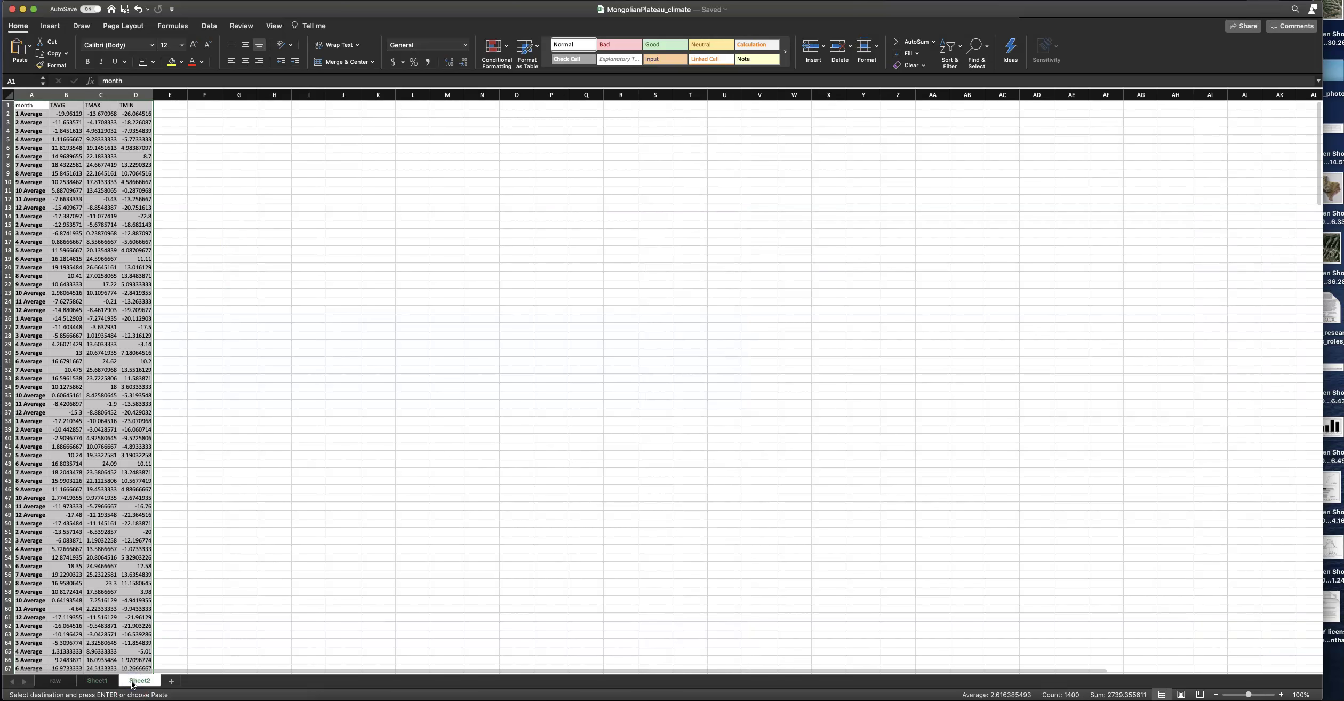
{"action": "left_click", "coordinate": [176, 107]}
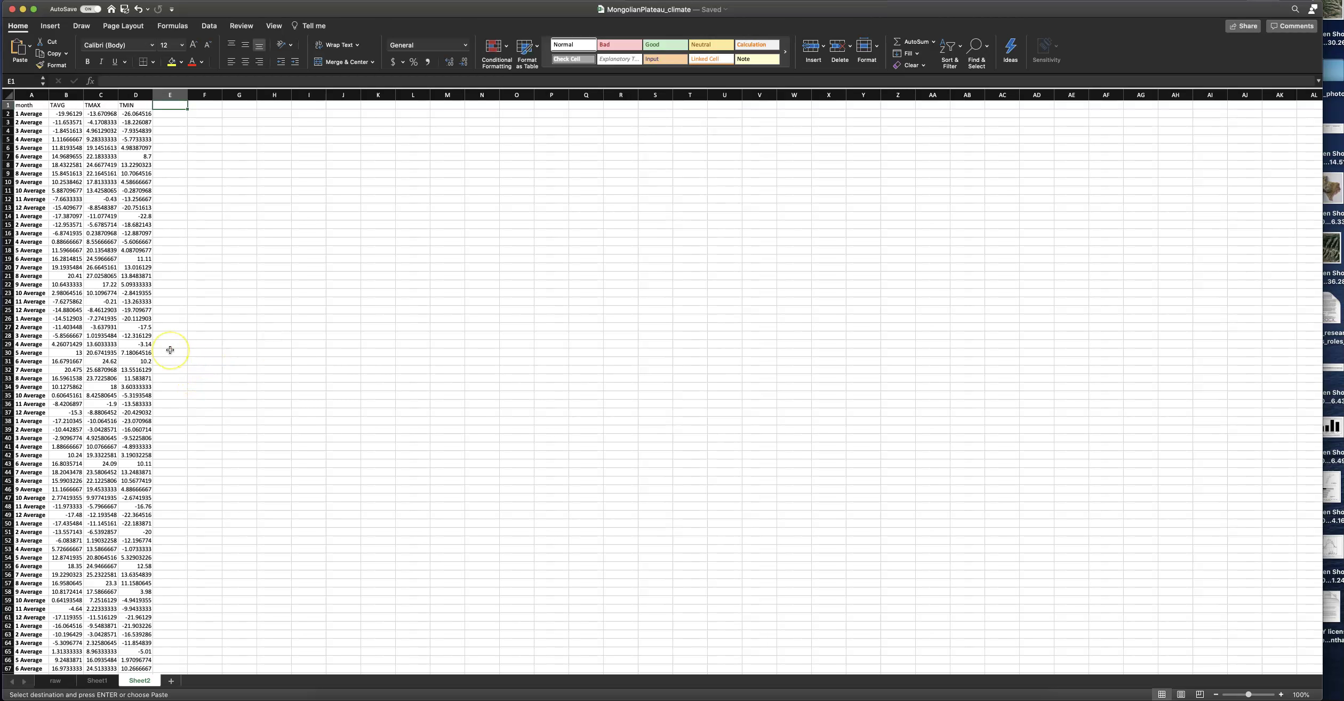
{"action": "key", "text": "super+v"}
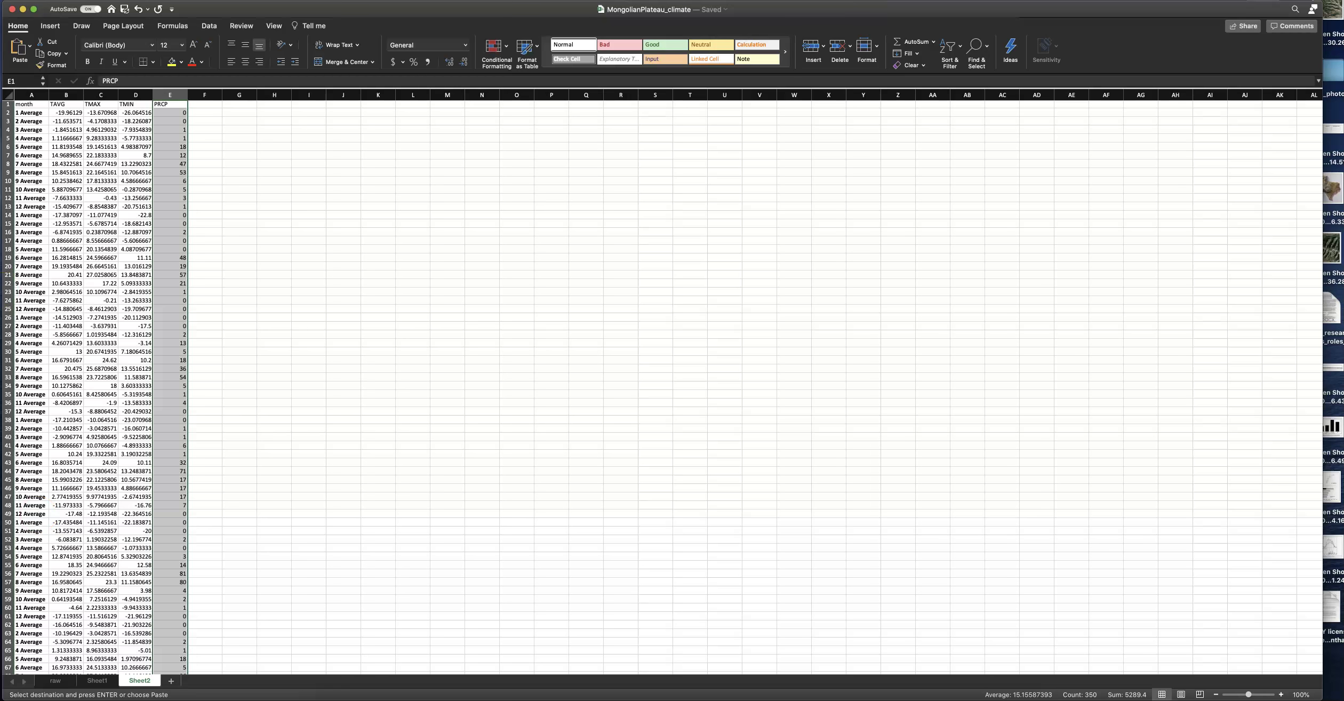
Step: Sort all of the Sheet2 data by month, A to Z, treating the first row as headers, and save the workbook
{"action": "left_click", "coordinate": [5, 96]}
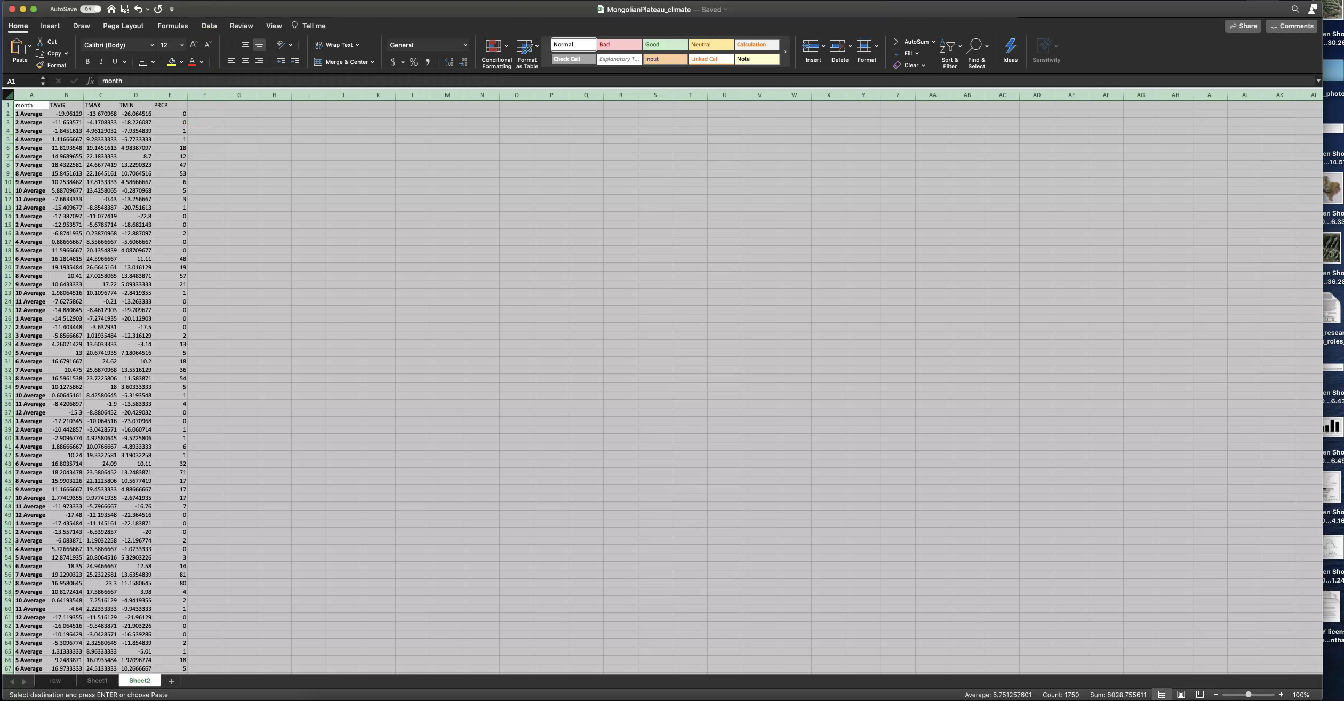
{"action": "left_click", "coordinate": [477, 13]}
{"action": "left_click", "coordinate": [209, 25]}
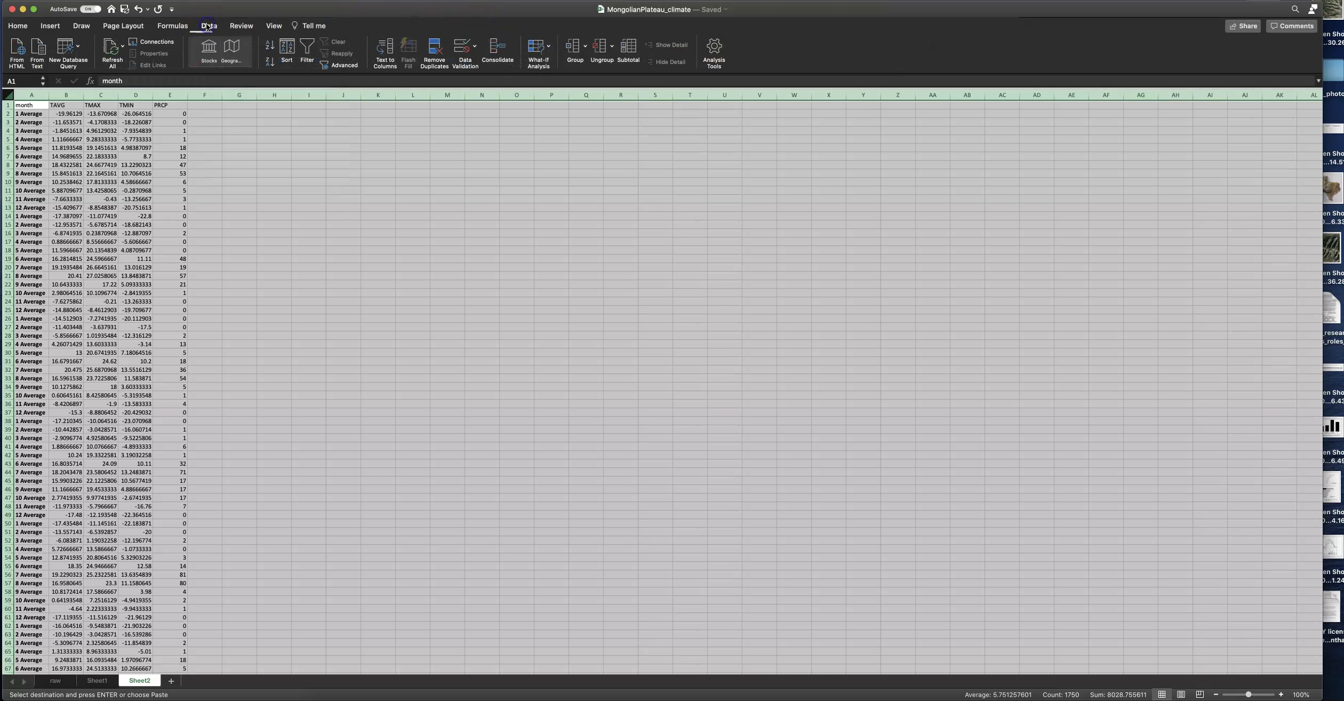
{"action": "left_click", "coordinate": [287, 48]}
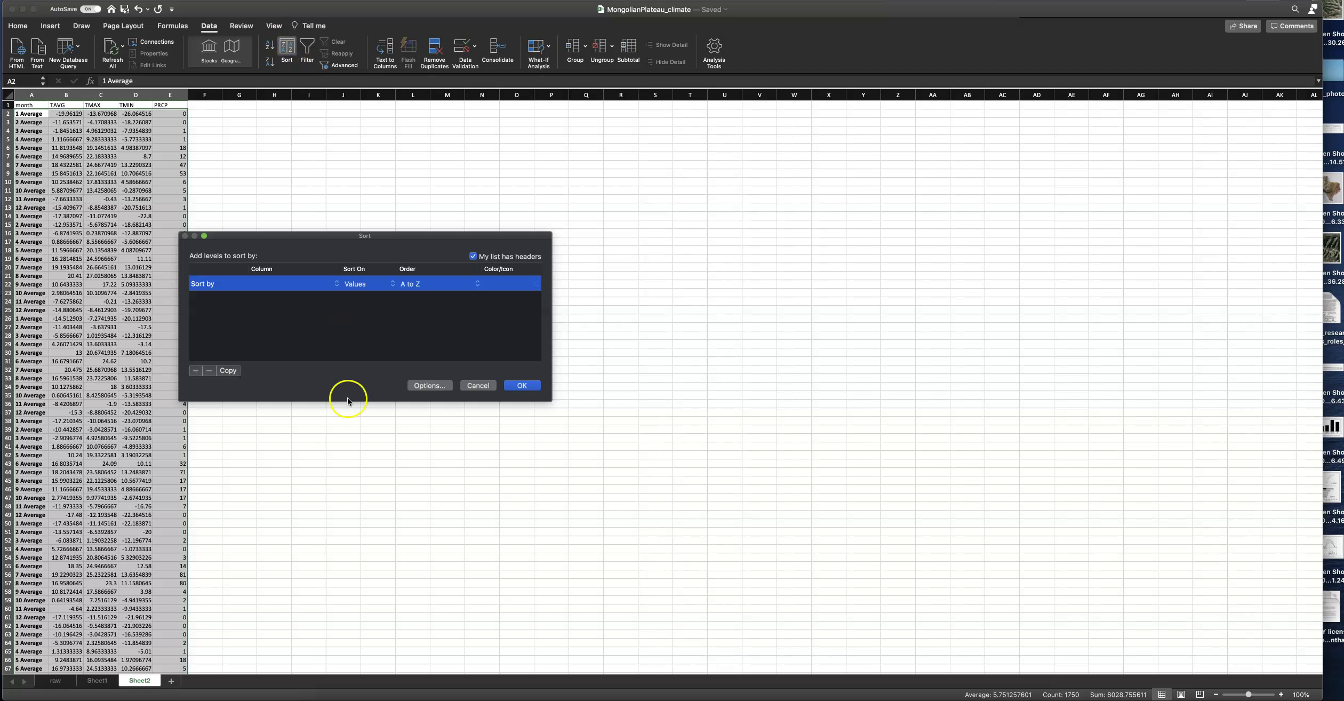
{"action": "left_click", "coordinate": [336, 284]}
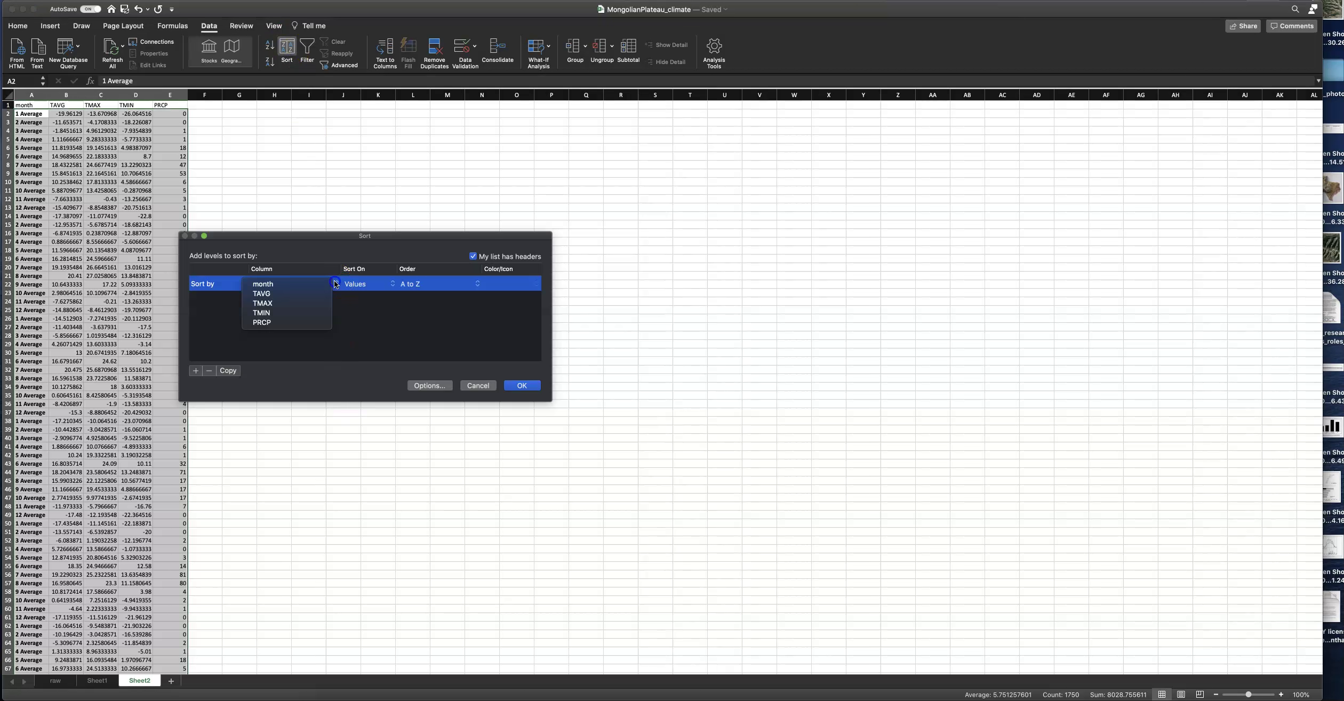
{"action": "left_click", "coordinate": [304, 285]}
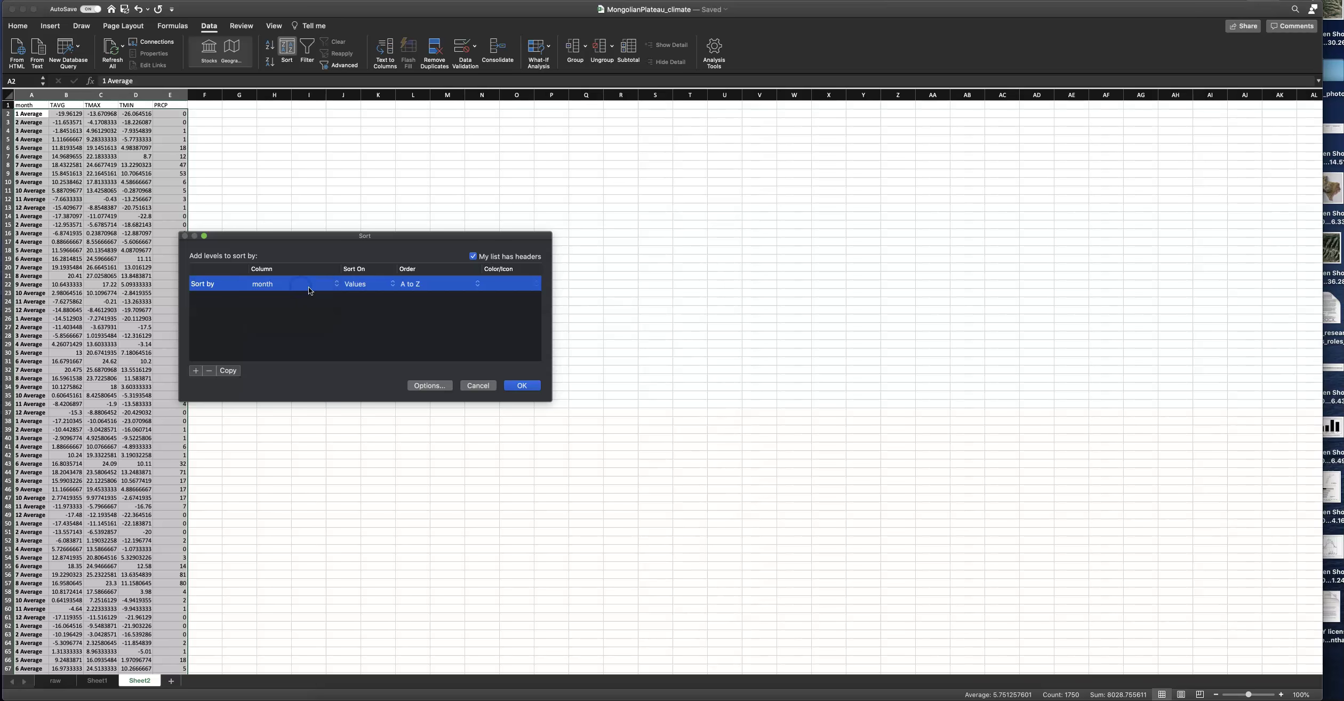
{"action": "left_click", "coordinate": [523, 386]}
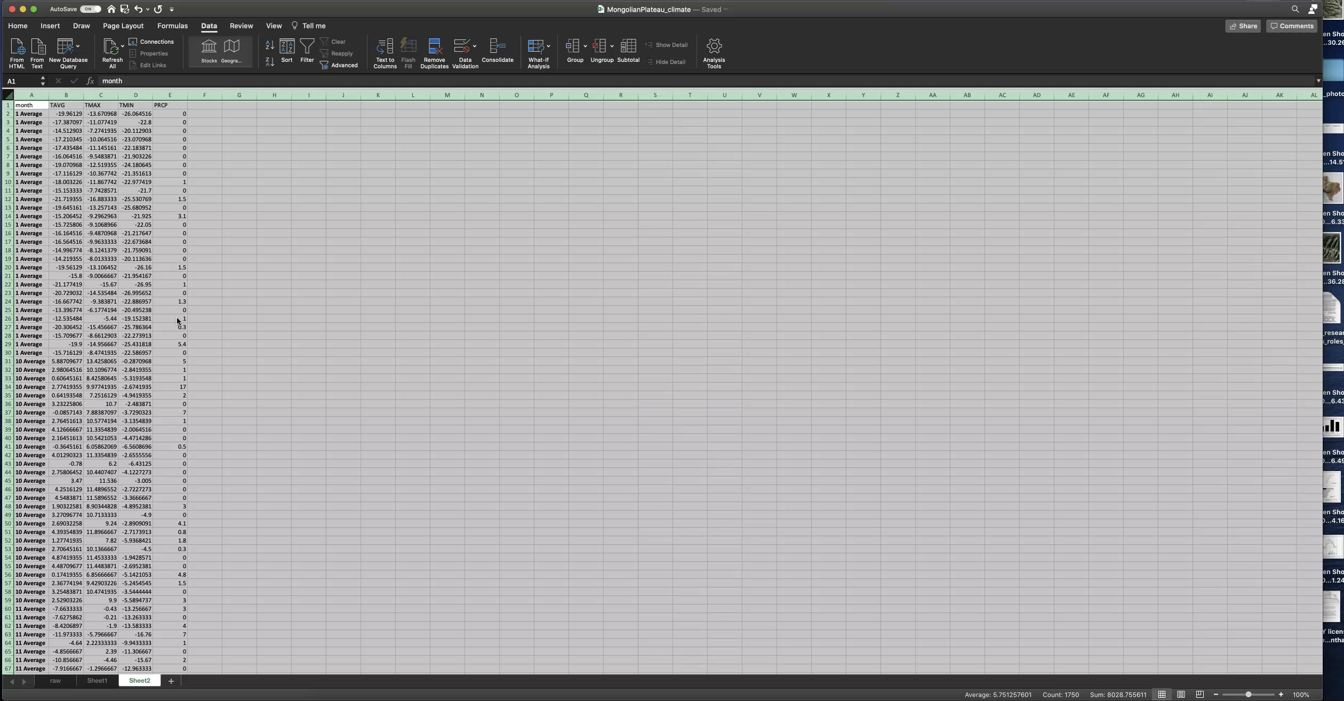
{"action": "key", "text": "super+s"}
Step: Subtotal the Sheet2 data at each change in month, averaging TAVG, TMAX, TMIN and PRCP, and collapse the outline to the average rows
{"action": "left_click", "coordinate": [627, 46]}
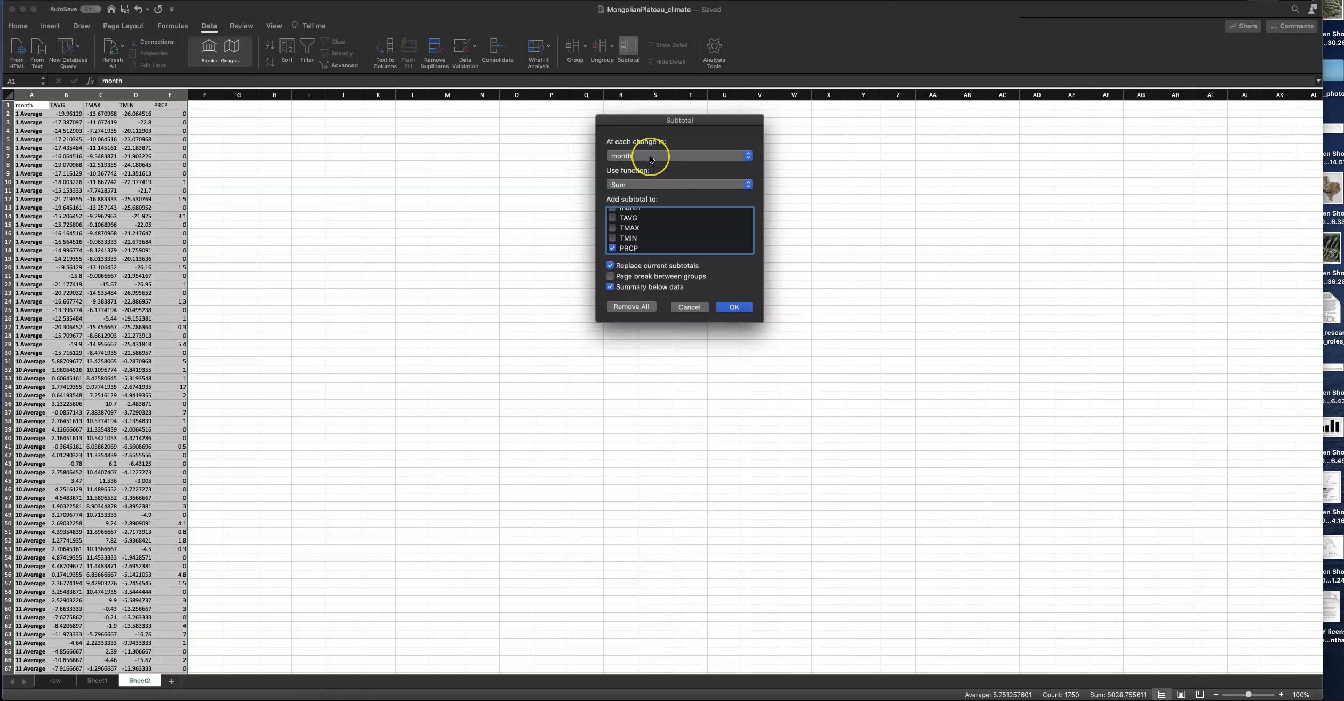
{"action": "left_click", "coordinate": [645, 185]}
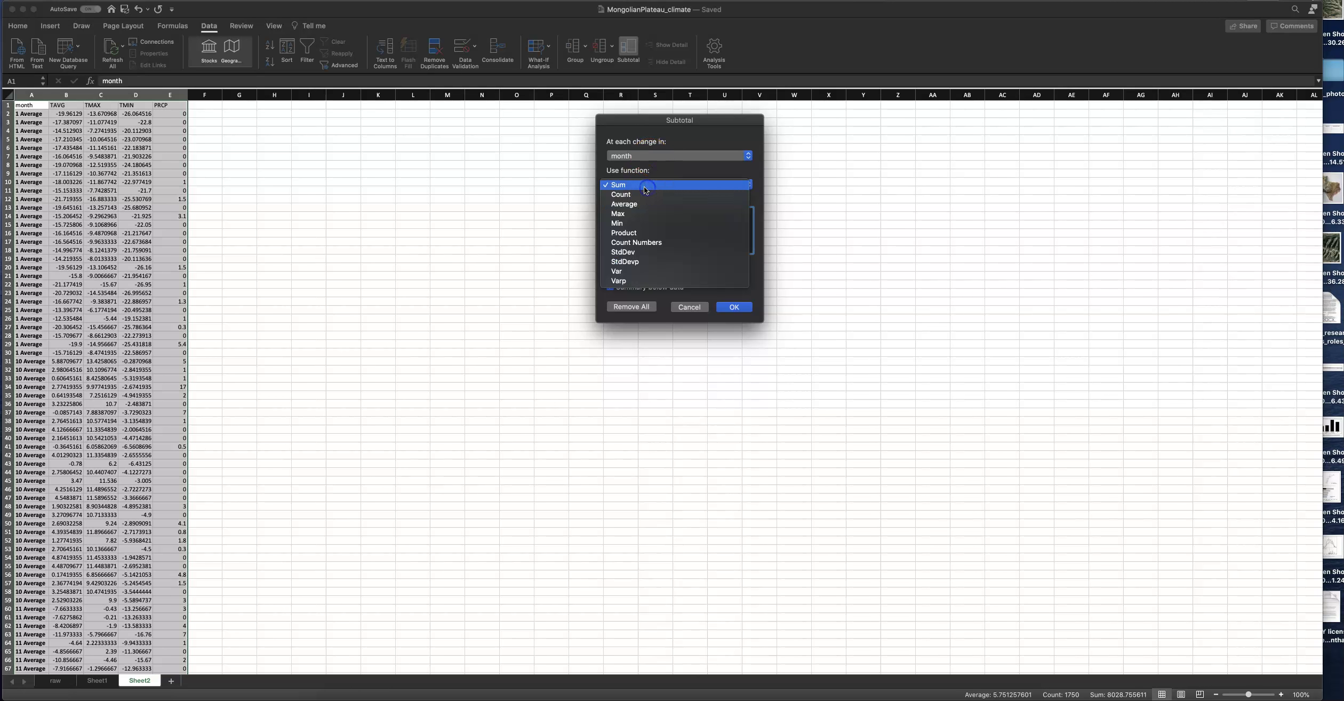
{"action": "left_click", "coordinate": [630, 204]}
{"action": "left_click", "coordinate": [613, 248]}
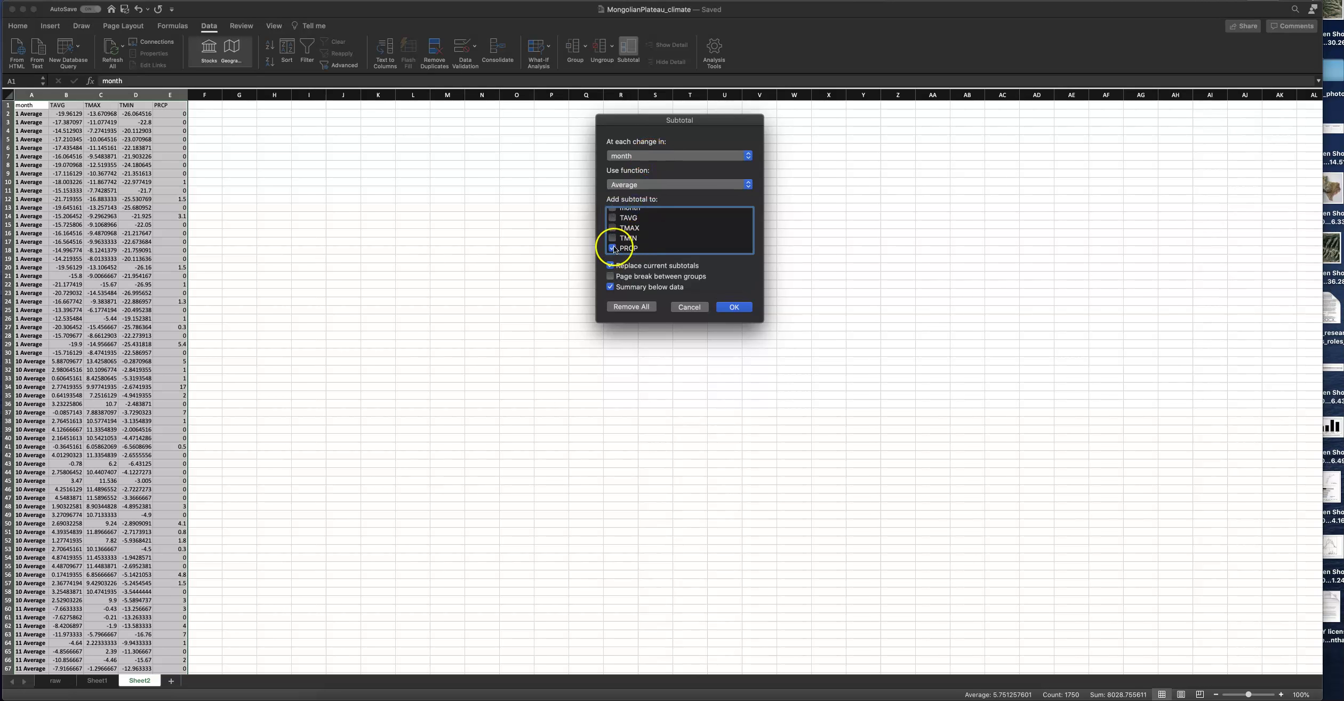
{"action": "left_click", "coordinate": [613, 237]}
{"action": "left_click", "coordinate": [612, 227]}
{"action": "left_click", "coordinate": [612, 218]}
{"action": "left_click", "coordinate": [729, 305]}
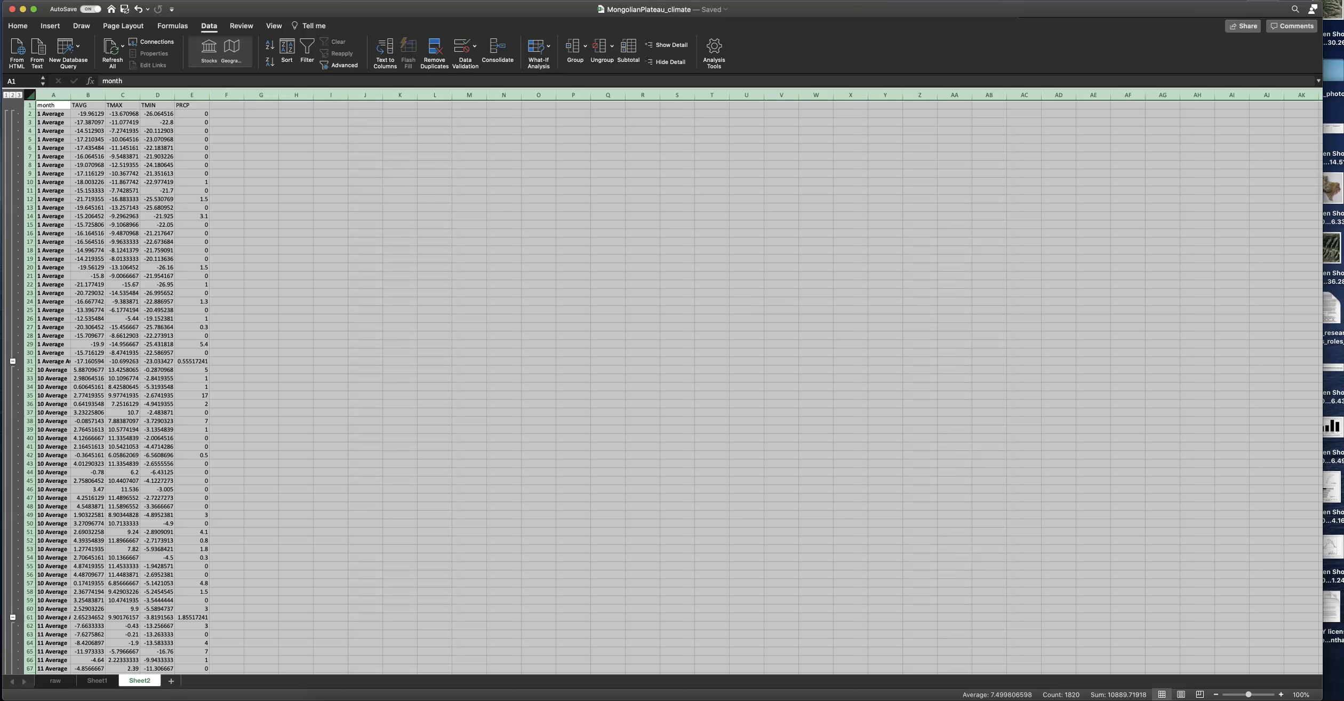
{"action": "left_click", "coordinate": [12, 98]}
{"action": "left_click", "coordinate": [12, 97]}
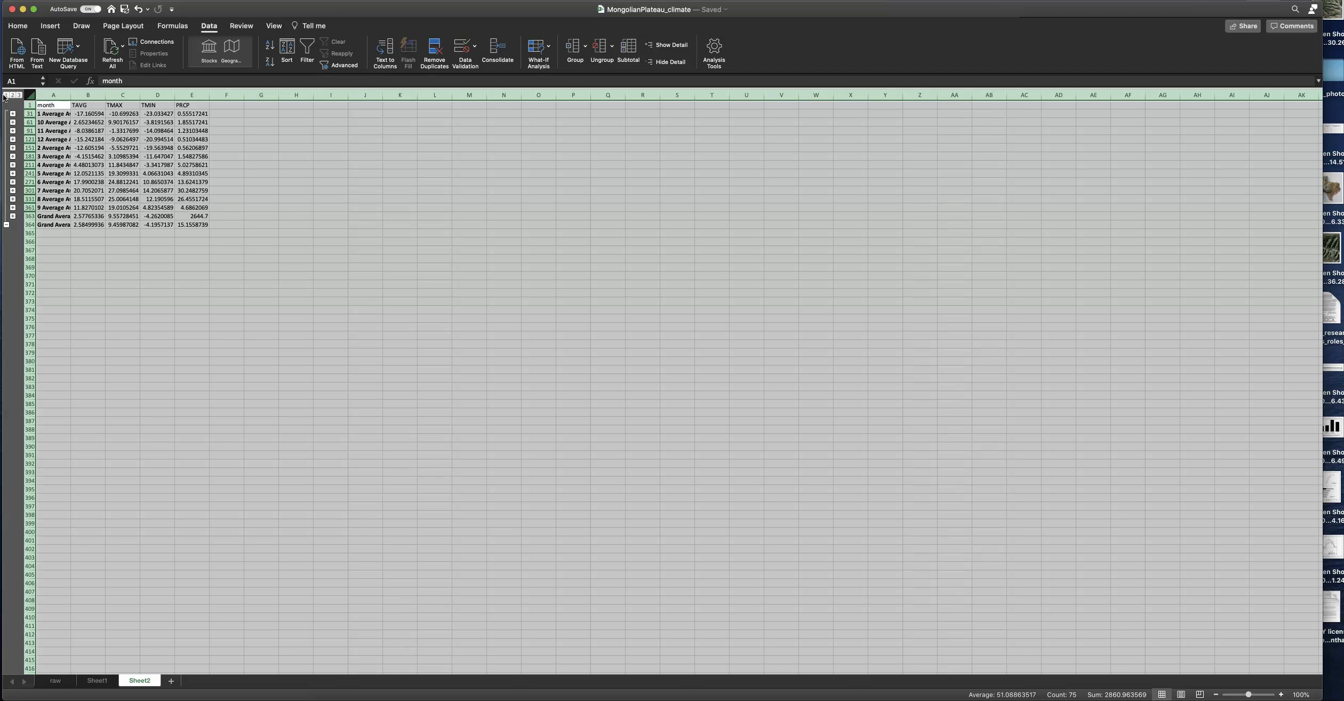
Step: Select only the visible cells of the collapsed summary, from the month header through the last PRCP average, and copy them
{"action": "left_click", "coordinate": [109, 276]}
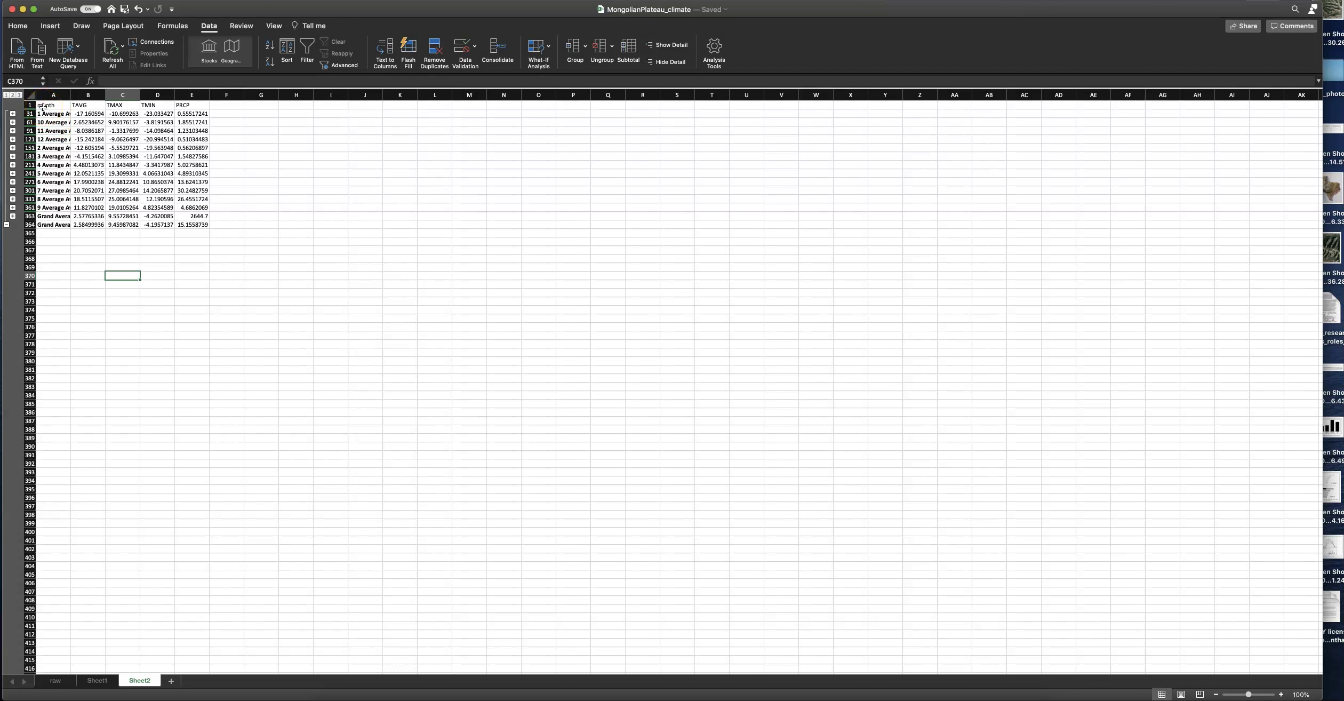
{"action": "left_click_drag", "start_coordinate": [43, 107], "coordinate": [190, 224]}
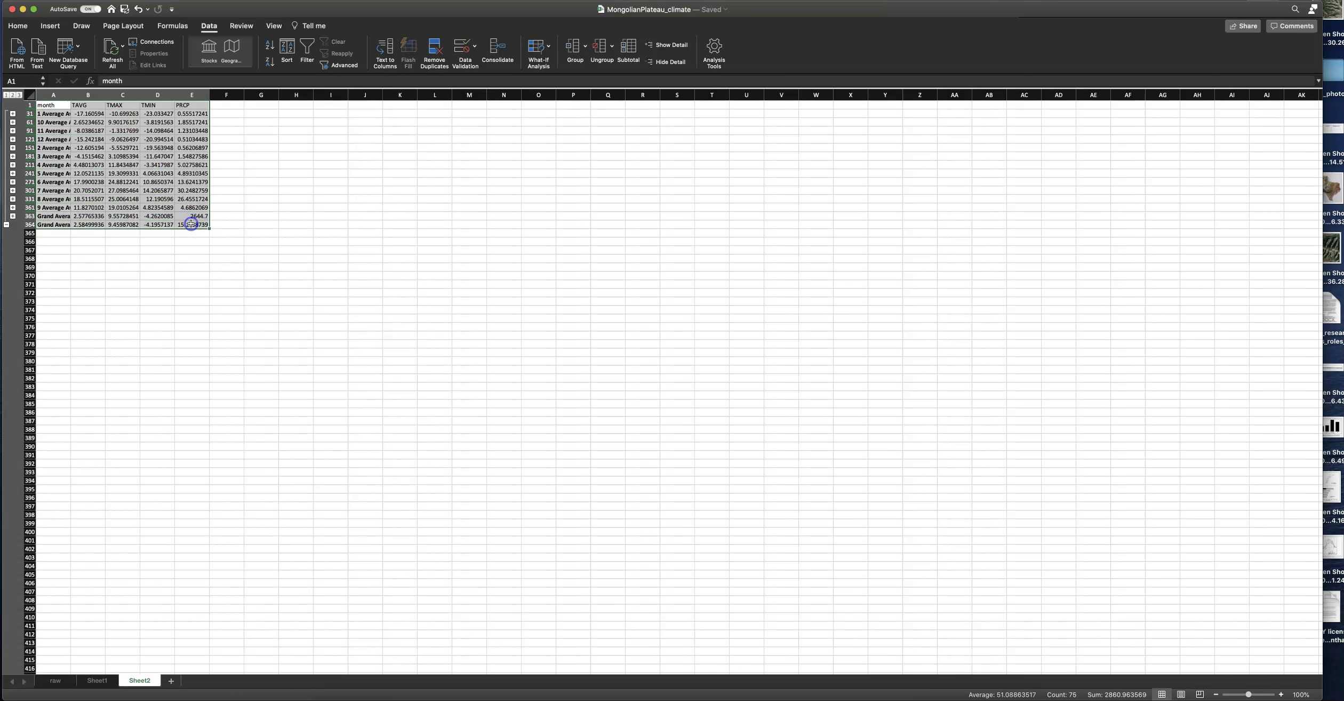
{"action": "left_click", "coordinate": [18, 26]}
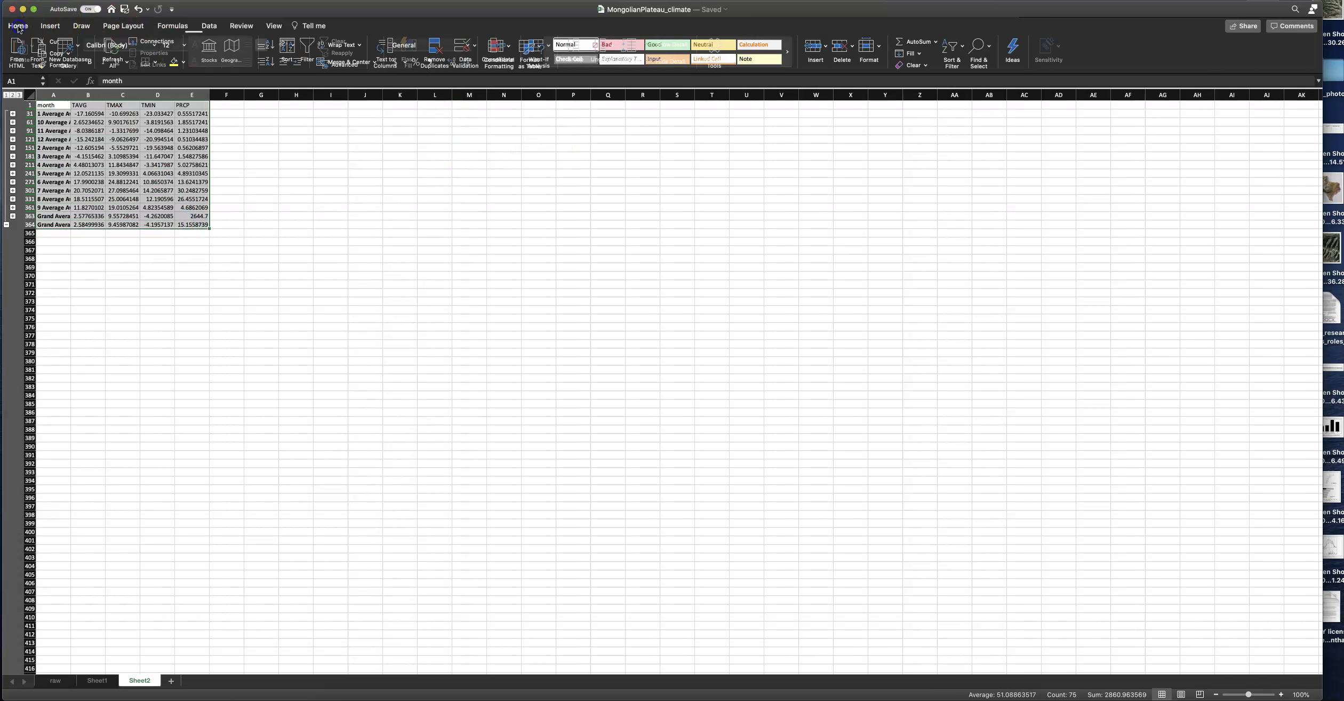
{"action": "left_click", "coordinate": [994, 66]}
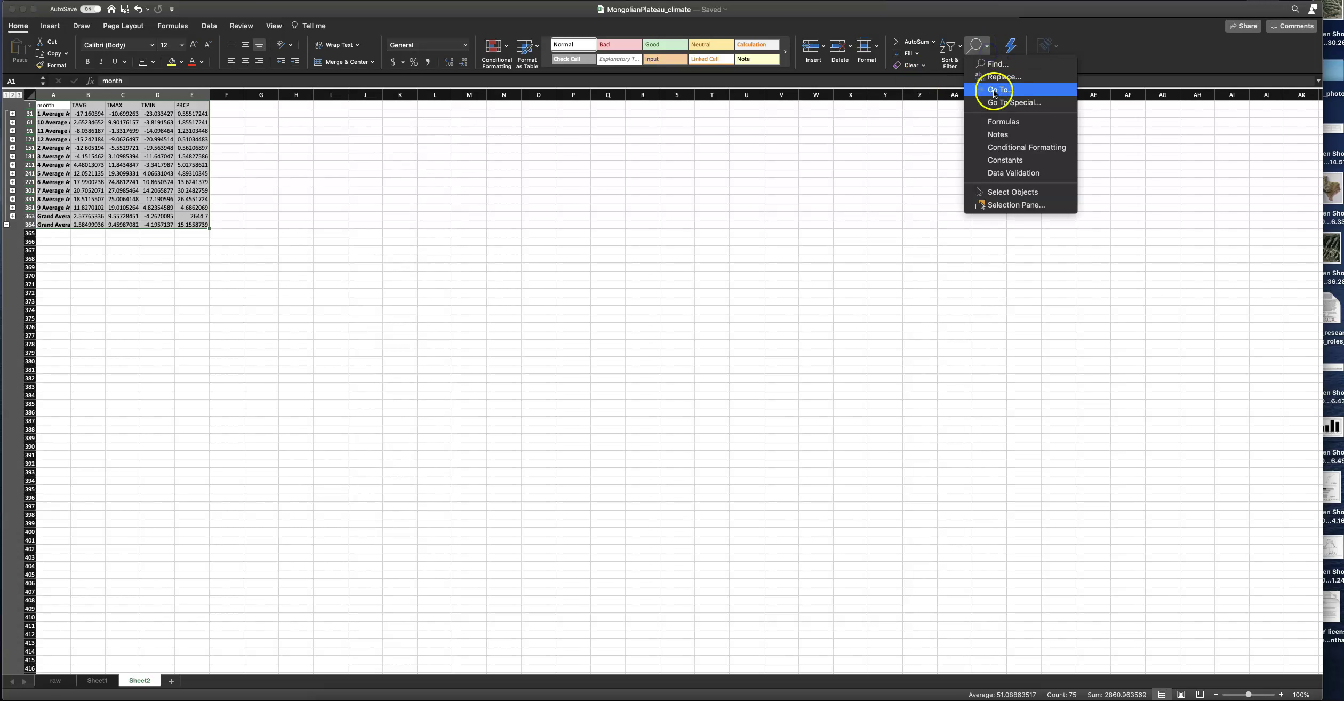
{"action": "left_click", "coordinate": [999, 107]}
{"action": "left_click", "coordinate": [713, 191]}
{"action": "left_click", "coordinate": [749, 316]}
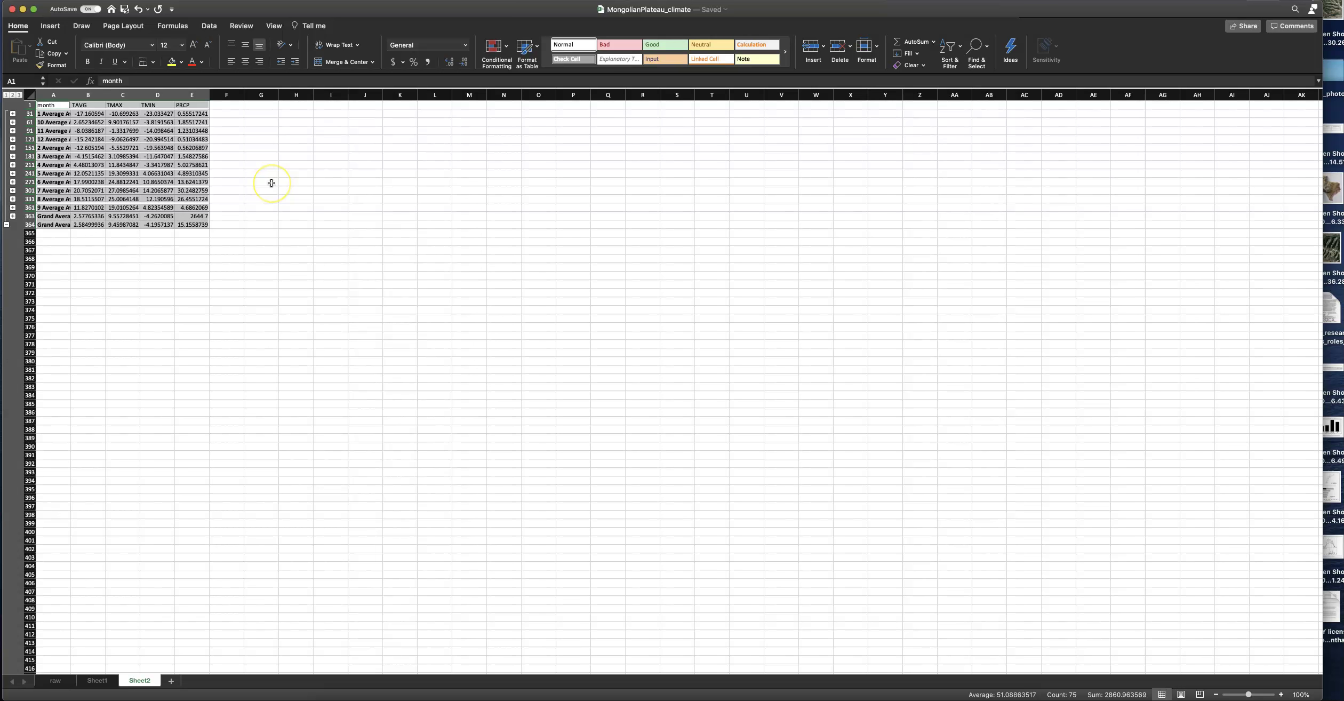
{"action": "key", "text": "cmd+c"}
Step: Paste the monthly summary into a new sheet and widen column A to fit its month labels
{"action": "left_click", "coordinate": [171, 680]}
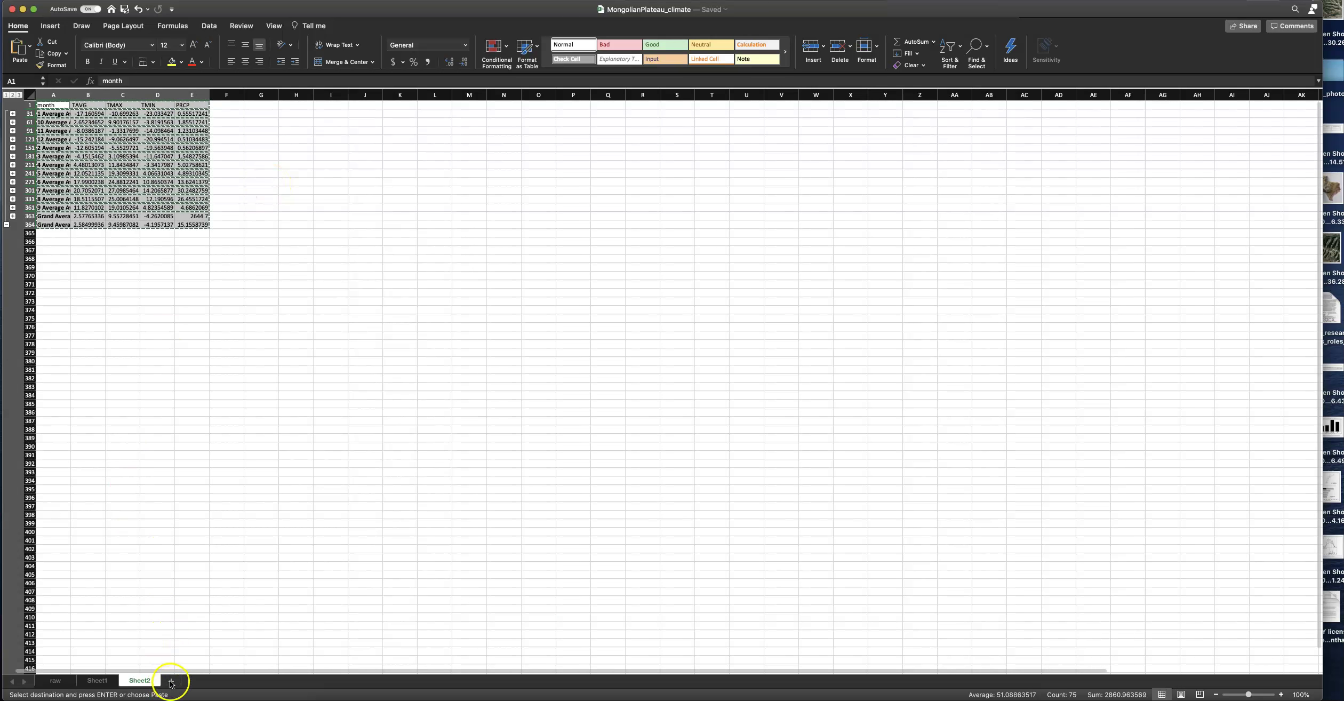
{"action": "key", "text": "cmd+v"}
{"action": "left_click", "coordinate": [149, 278]}
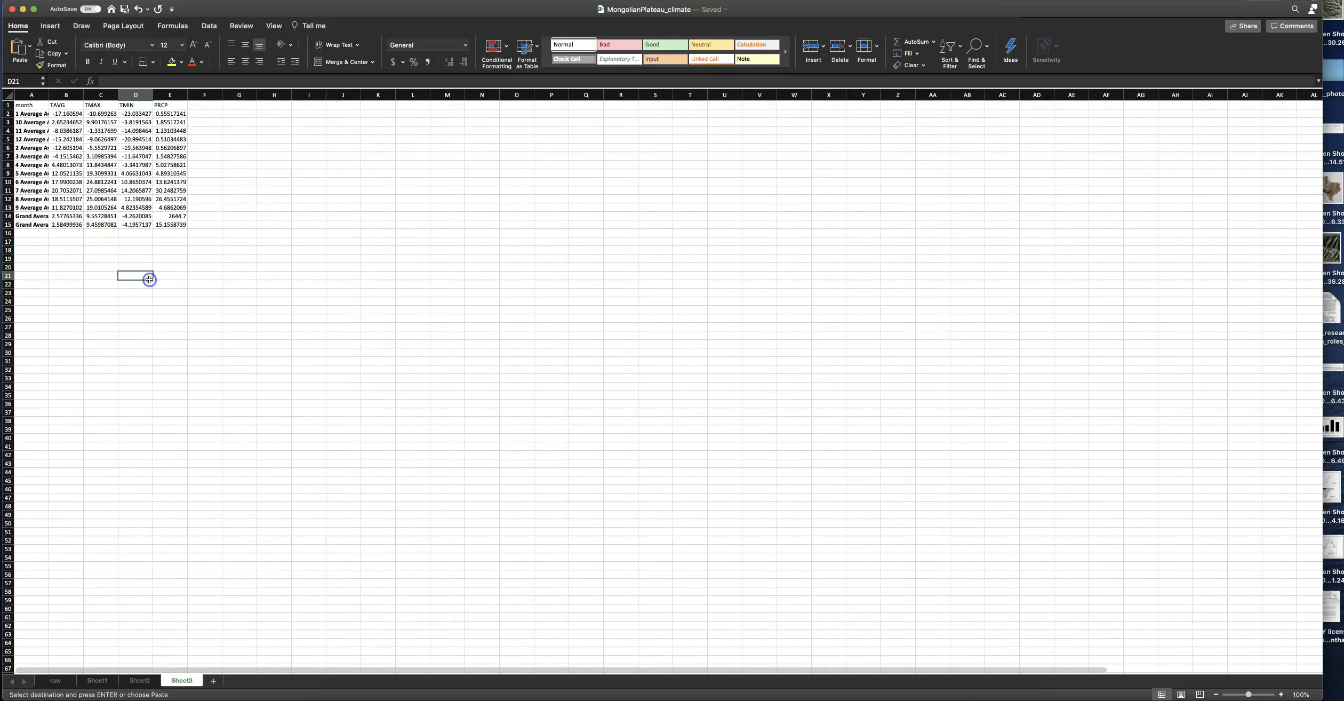
{"action": "left_click_drag", "start_coordinate": [49, 95], "coordinate": [70, 94]}
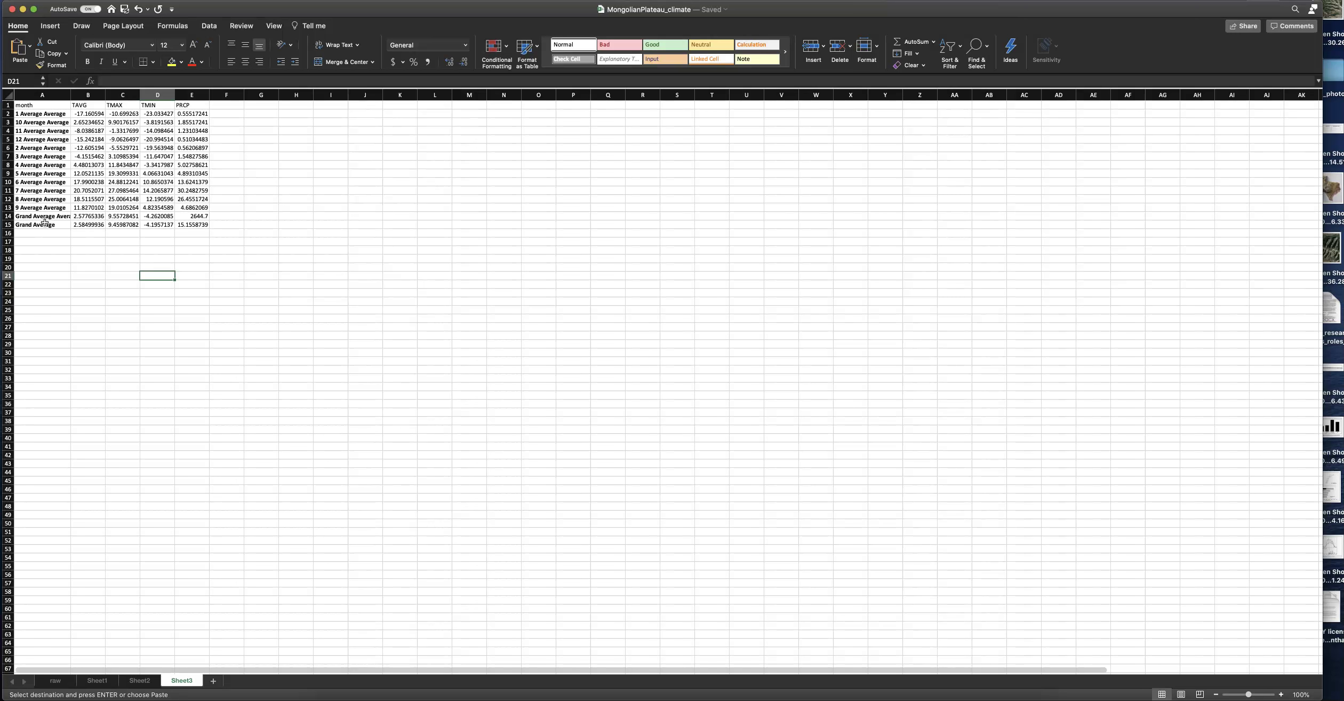
Step: Delete the contents of the two grand average rows, 14 and 15, below the monthly averages
{"action": "left_click_drag", "start_coordinate": [5, 216], "coordinate": [6, 224]}
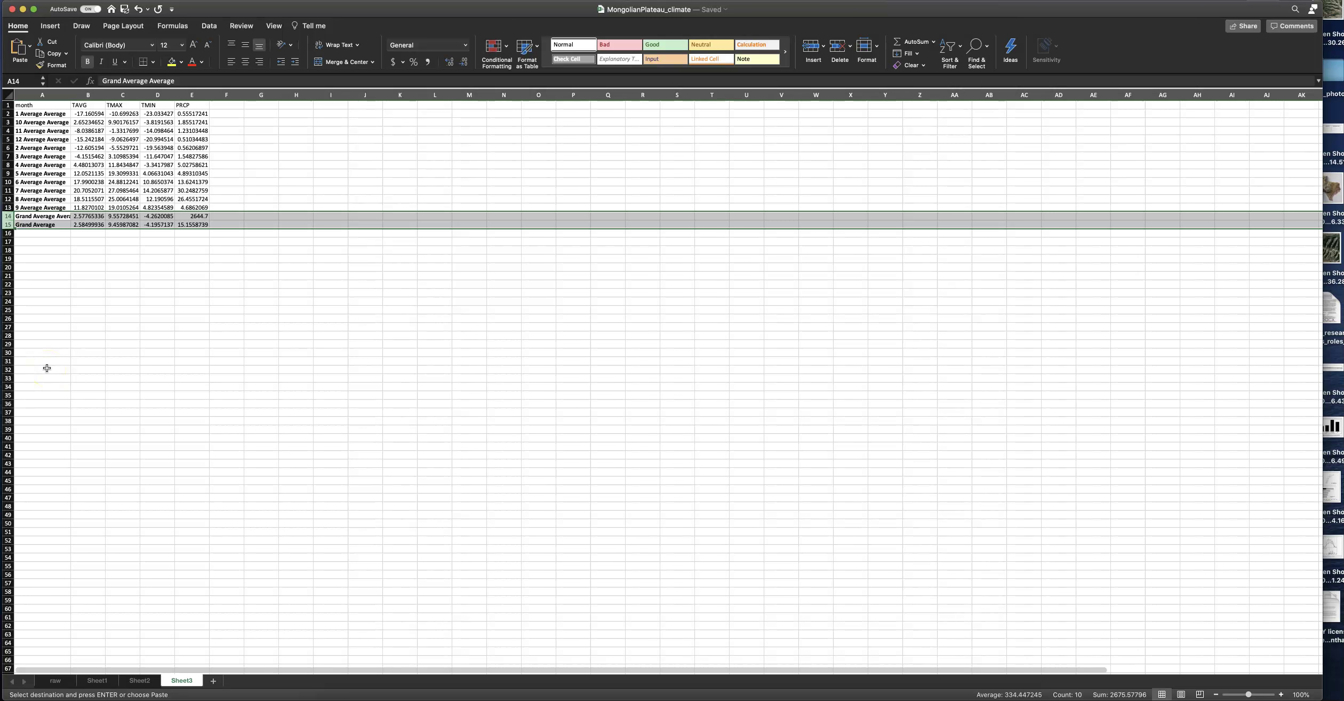
{"action": "left_click", "coordinate": [83, 6]}
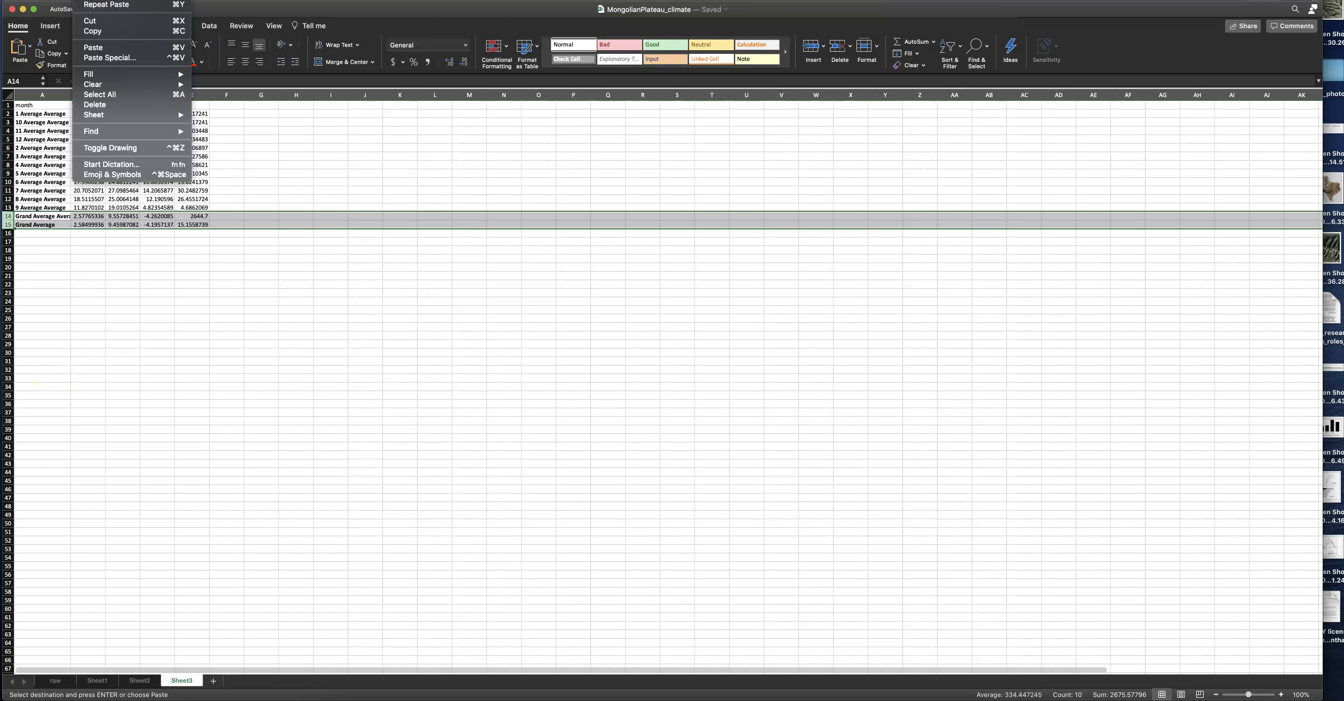
{"action": "left_click", "coordinate": [95, 104]}
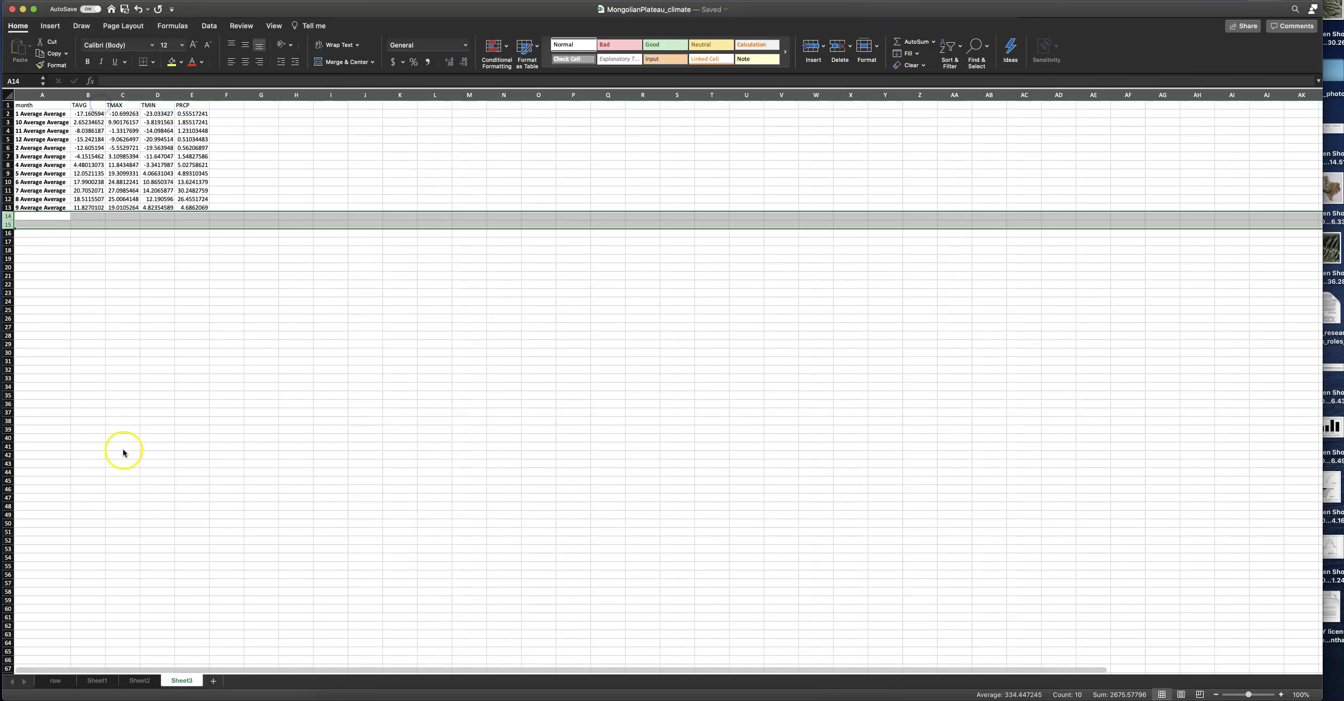
{"action": "left_click", "coordinate": [123, 449]}
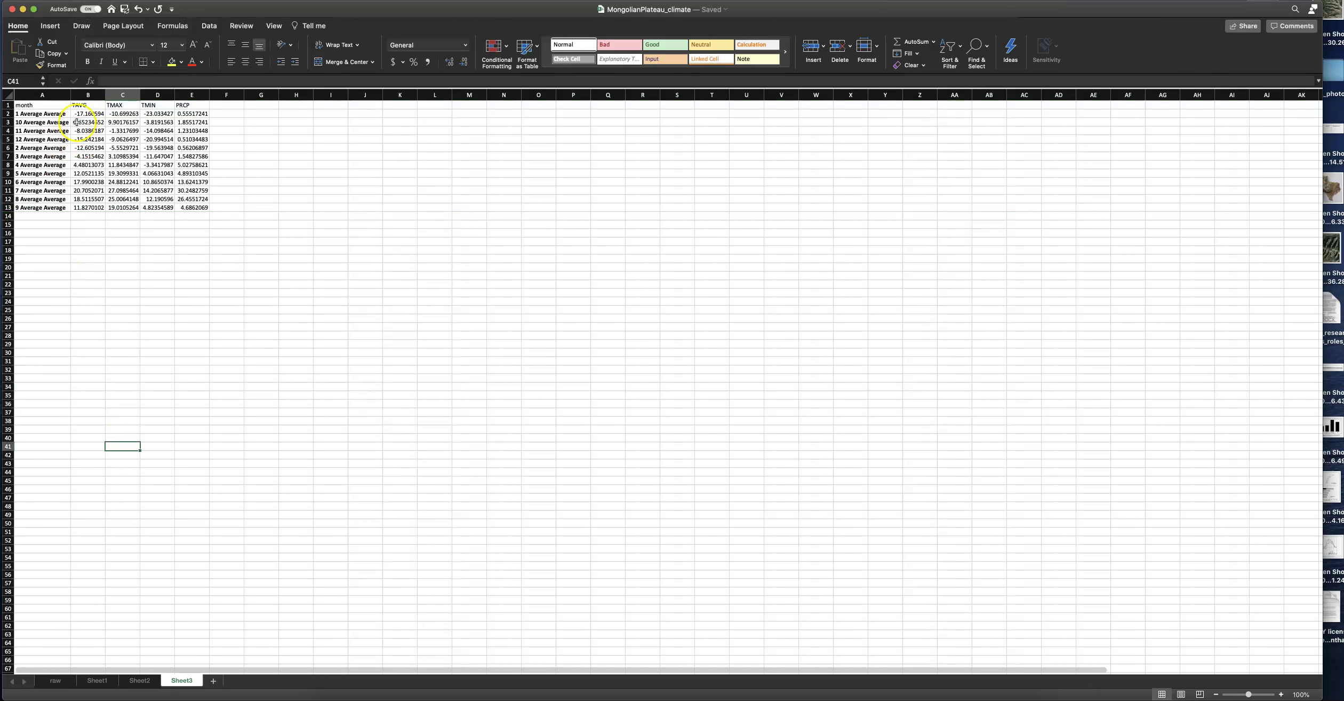
Step: Insert an empty column between the month labels and the TAVG column
{"action": "left_click", "coordinate": [88, 95]}
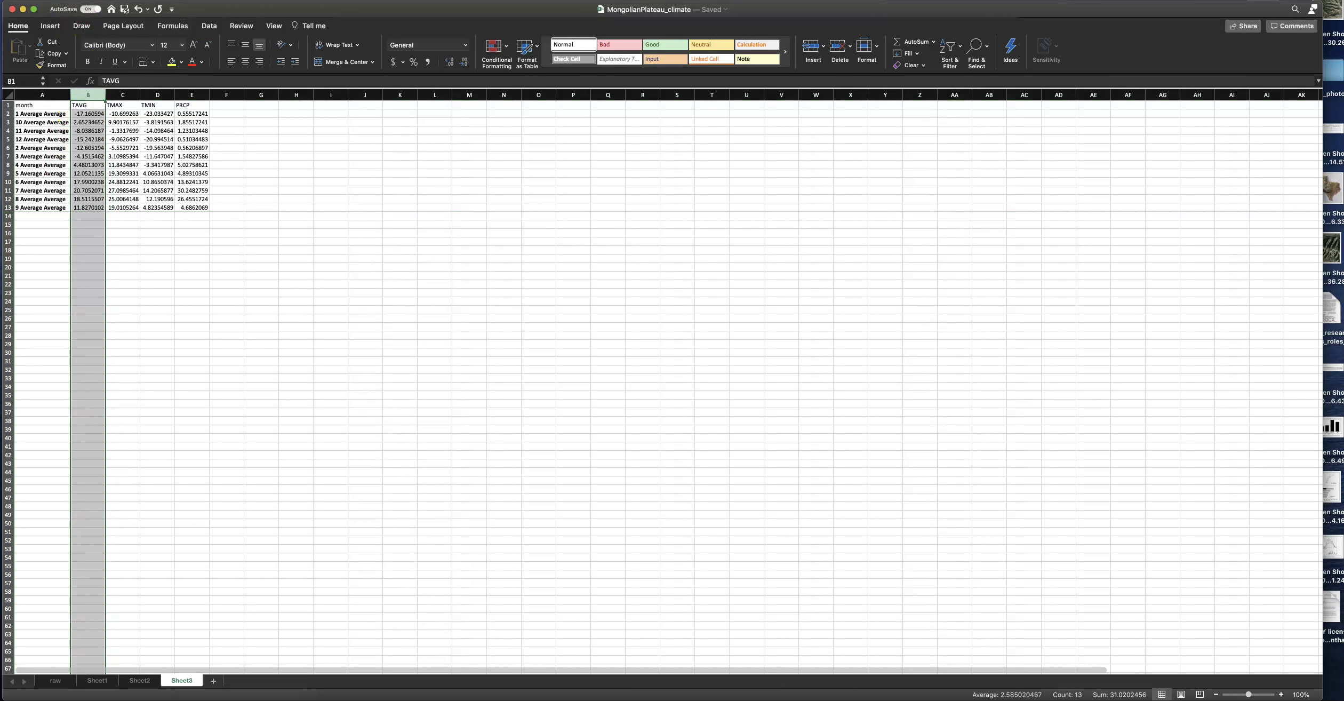
{"action": "left_click", "coordinate": [127, 6]}
{"action": "left_click", "coordinate": [122, 41]}
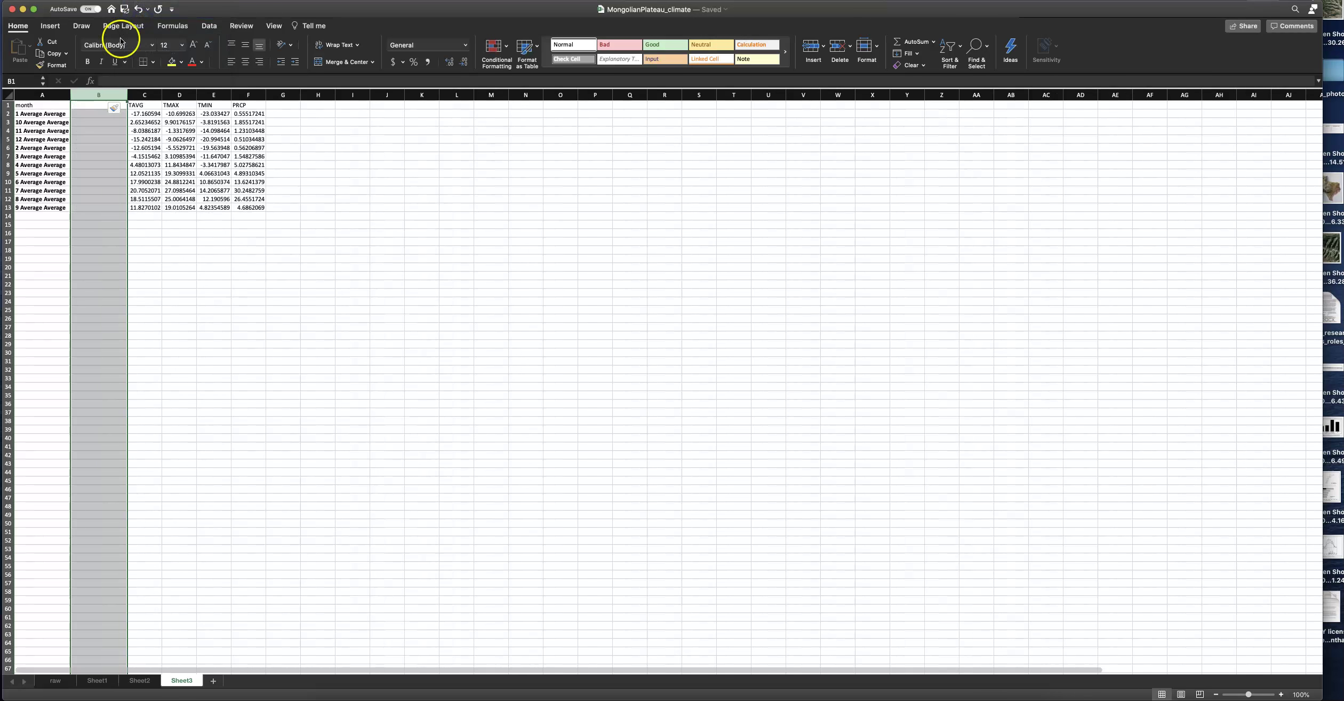
Step: Enter the month numbers 1, 10, 11 and 12 in B2:B5, matching the month labels in column A
{"action": "left_click", "coordinate": [85, 106]}
{"action": "left_click", "coordinate": [82, 114]}
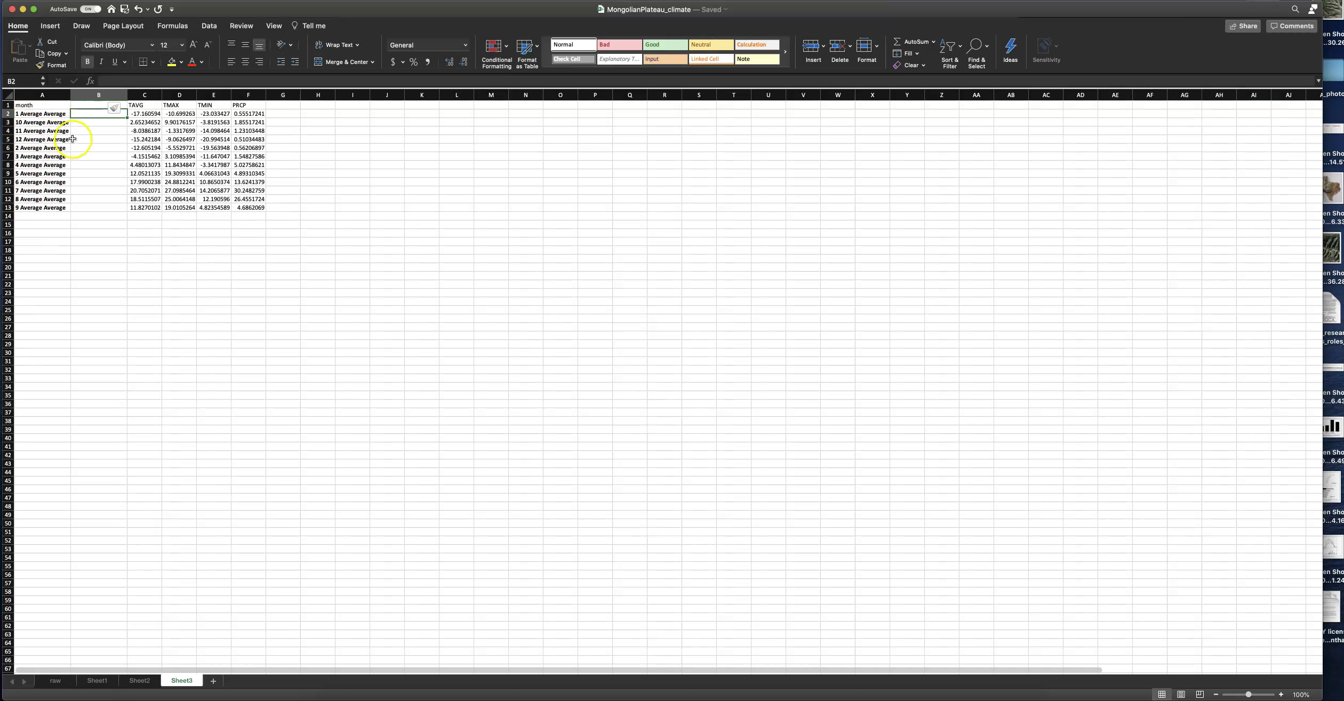
{"action": "type", "text": "1"}
{"action": "key", "text": "Return"}
{"action": "type", "text": "10"}
{"action": "key", "text": "Return"}
{"action": "type", "text": "11"}
{"action": "key", "text": "Return"}
{"action": "type", "text": "12"}
{"action": "key", "text": "Return"}
Step: Enter 2 and 3 in B6 and B7, and fill the series down to 9 in B13
{"action": "type", "text": "3"}
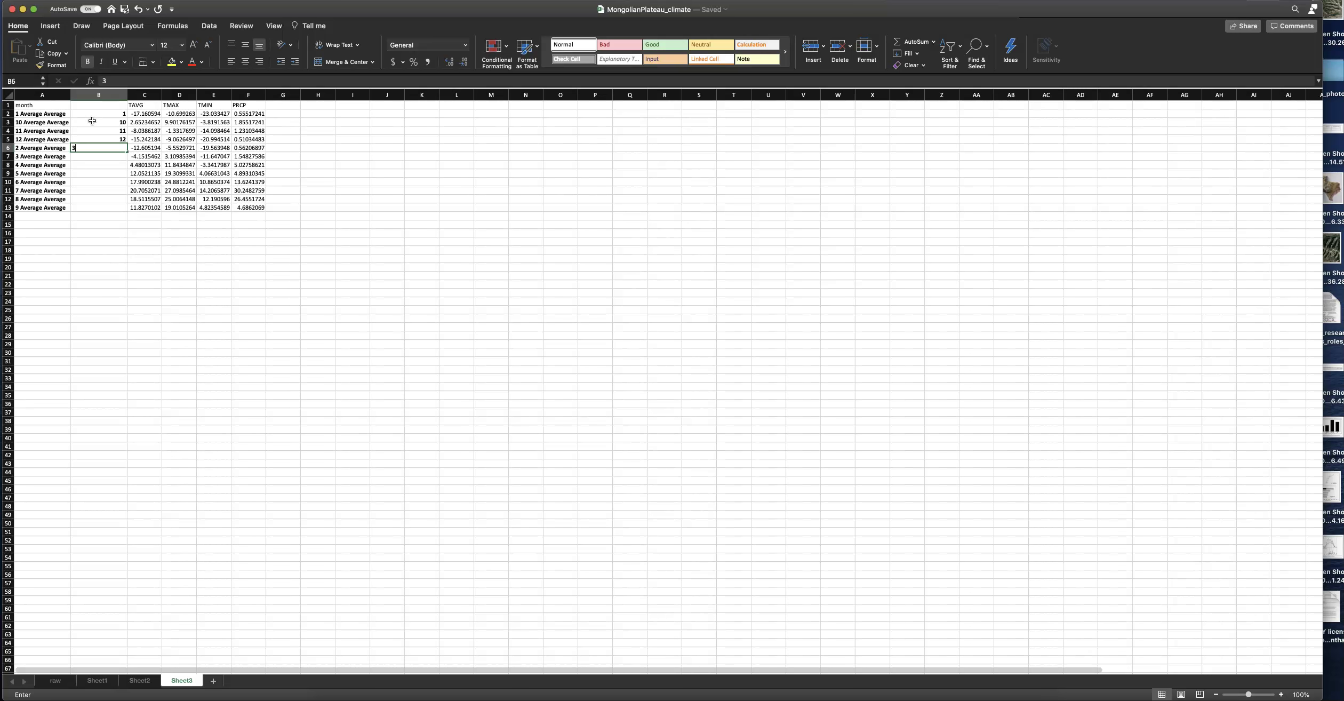
{"action": "key", "text": "BackSpace"}
{"action": "type", "text": "2"}
{"action": "key", "text": "Return"}
{"action": "type", "text": "3"}
{"action": "key", "text": "Return"}
{"action": "left_click_drag", "start_coordinate": [111, 151], "coordinate": [127, 209]}
{"action": "left_click", "coordinate": [140, 258]}
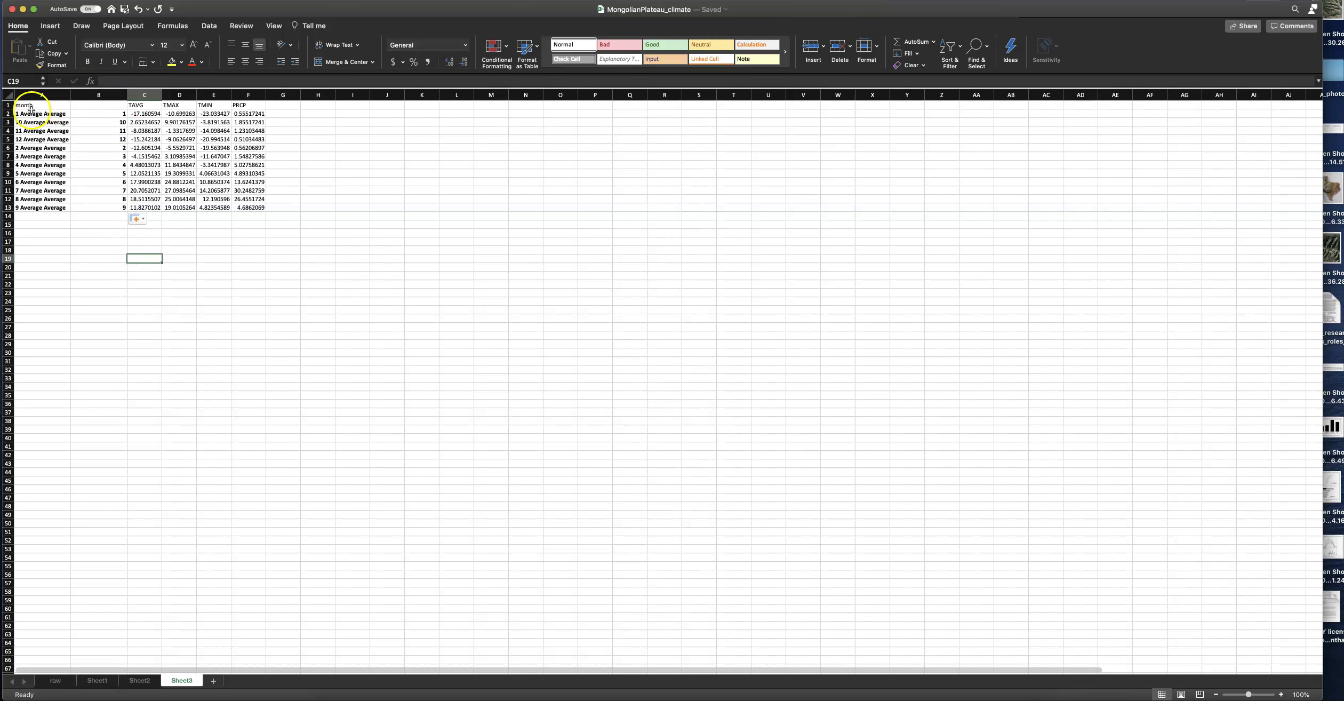
Step: Enter the header month2 in cell B1 above the month numbers
{"action": "left_click", "coordinate": [86, 106]}
{"action": "type", "text": "month2"}
{"action": "key", "text": "Return"}
Step: Sort the monthly table A1:F13, which has headers, by the values of the month2 column in ascending order
{"action": "left_click_drag", "start_coordinate": [53, 105], "coordinate": [248, 208]}
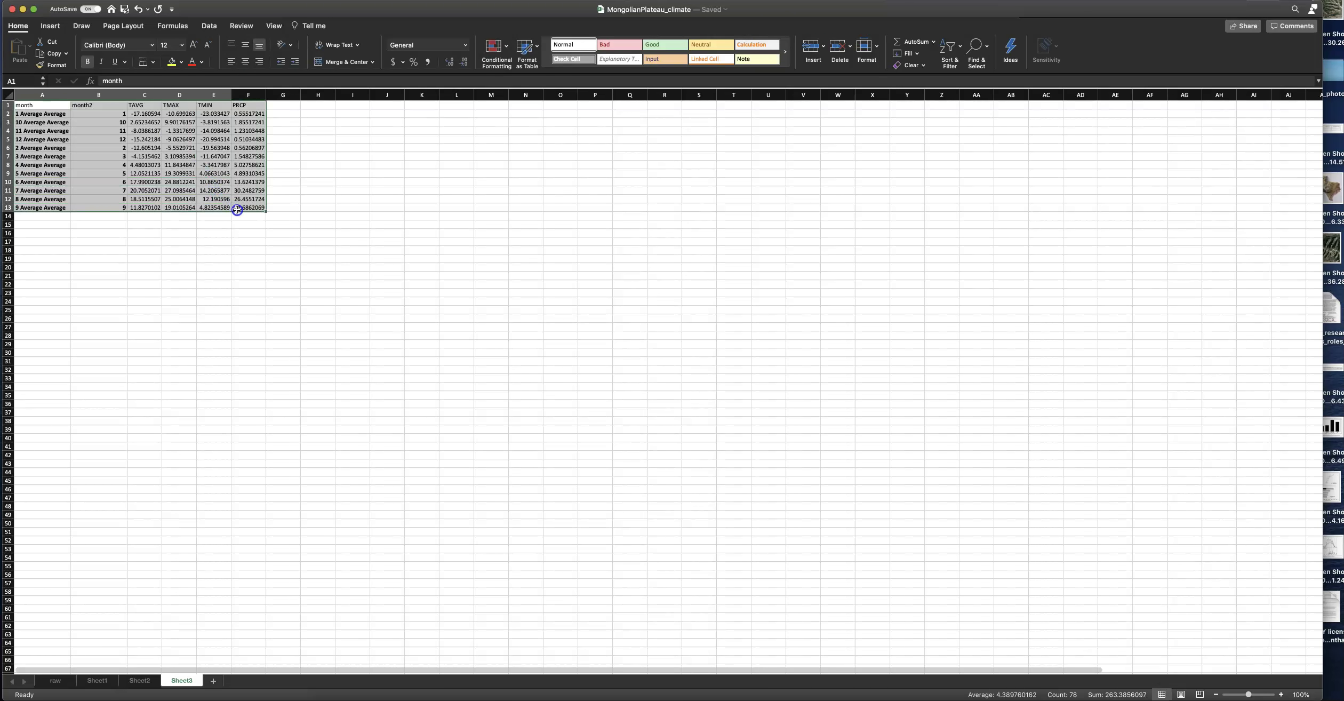
{"action": "left_click", "coordinate": [208, 26]}
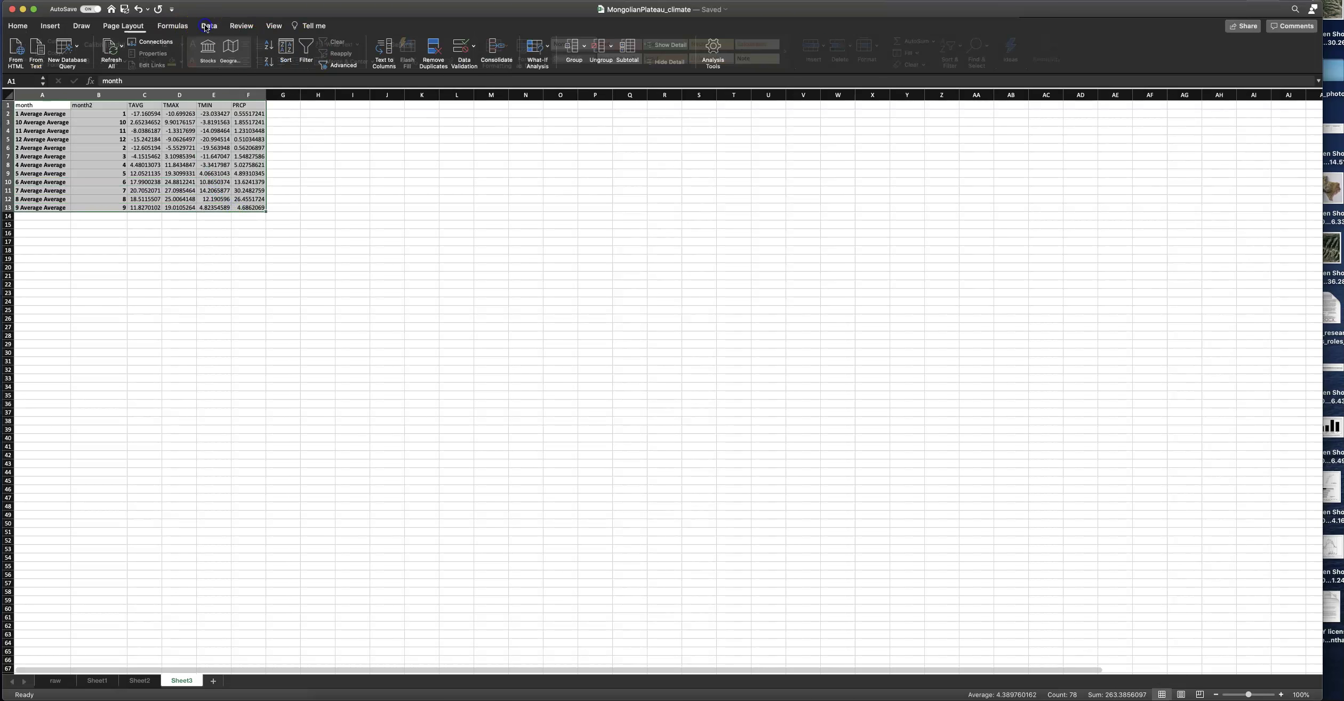
{"action": "left_click", "coordinate": [287, 48]}
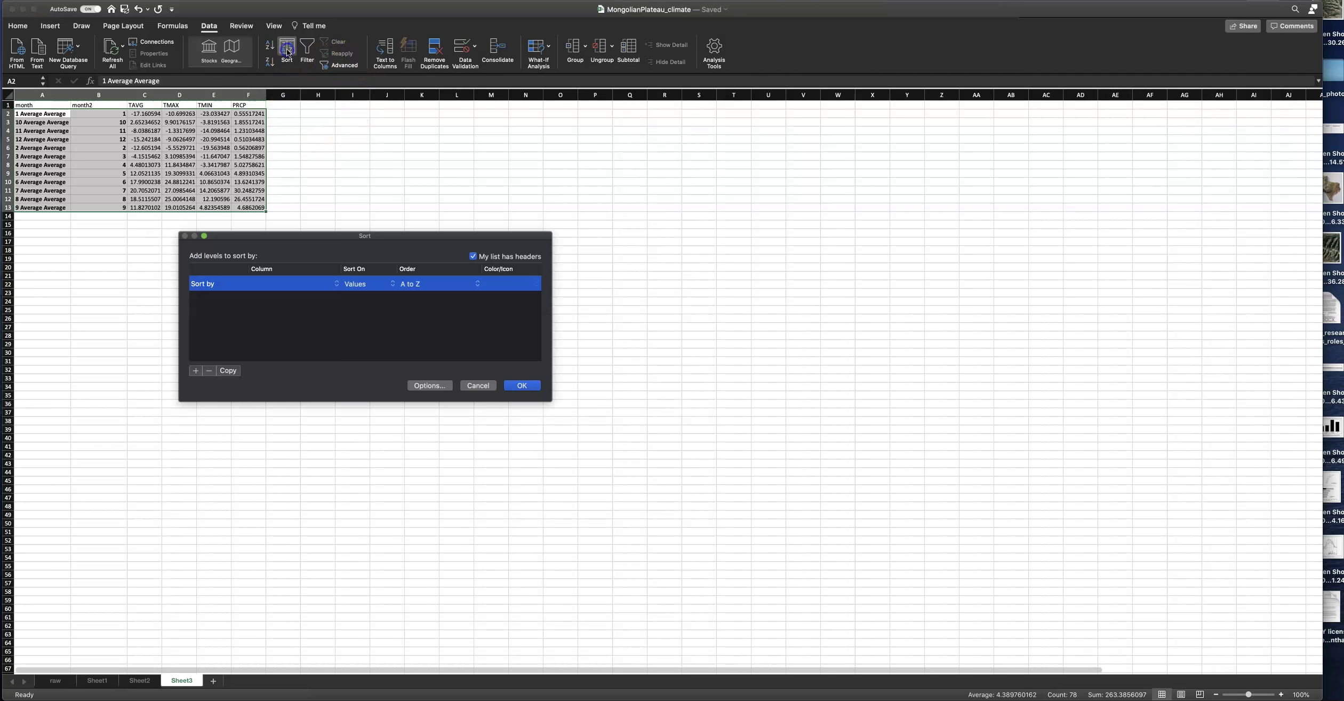
{"action": "left_click", "coordinate": [335, 284]}
{"action": "left_click", "coordinate": [279, 293]}
{"action": "left_click", "coordinate": [533, 386]}
{"action": "left_click", "coordinate": [511, 387]}
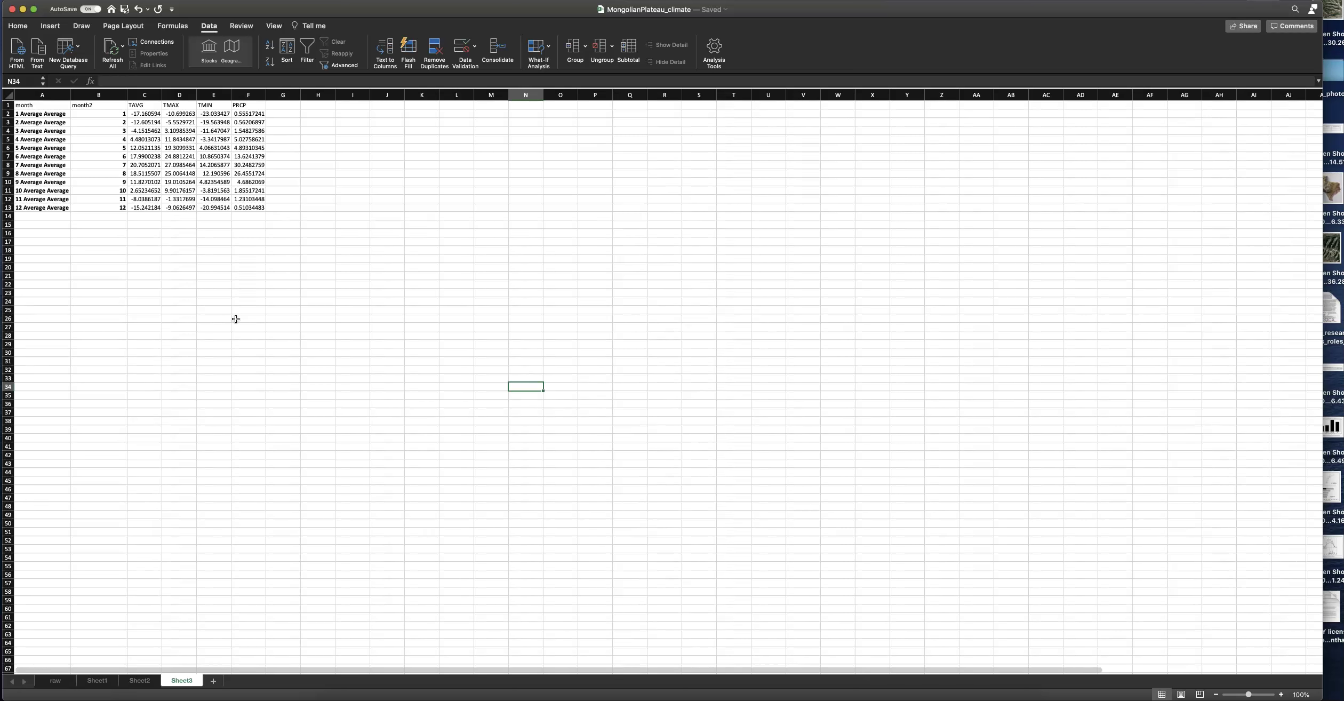
Step: Label cell A15 below the monthly table as Mean Annuals
{"action": "left_click", "coordinate": [42, 224]}
{"action": "type", "text": "averages"}
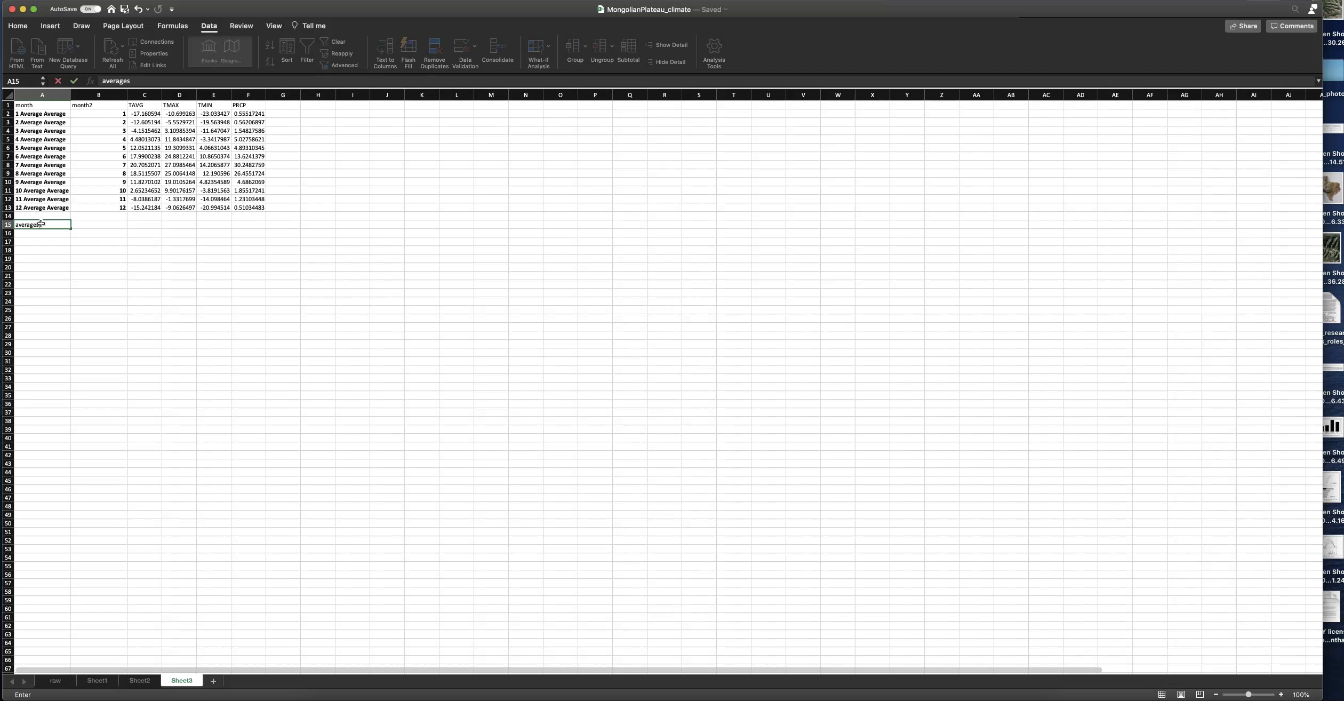
{"action": "key", "text": "BackSpace"}
{"action": "key", "text": "BackSpace"}
{"action": "key", "text": "BackSpace"}
{"action": "key", "text": "BackSpace"}
{"action": "type", "text": "Mean"}
{"action": "key", "text": "Tab"}
Step: Calculate the mean annual temperature in C15 with an AVERAGE formula over the TAVG values C2:C13
{"action": "key", "text": "Tab"}
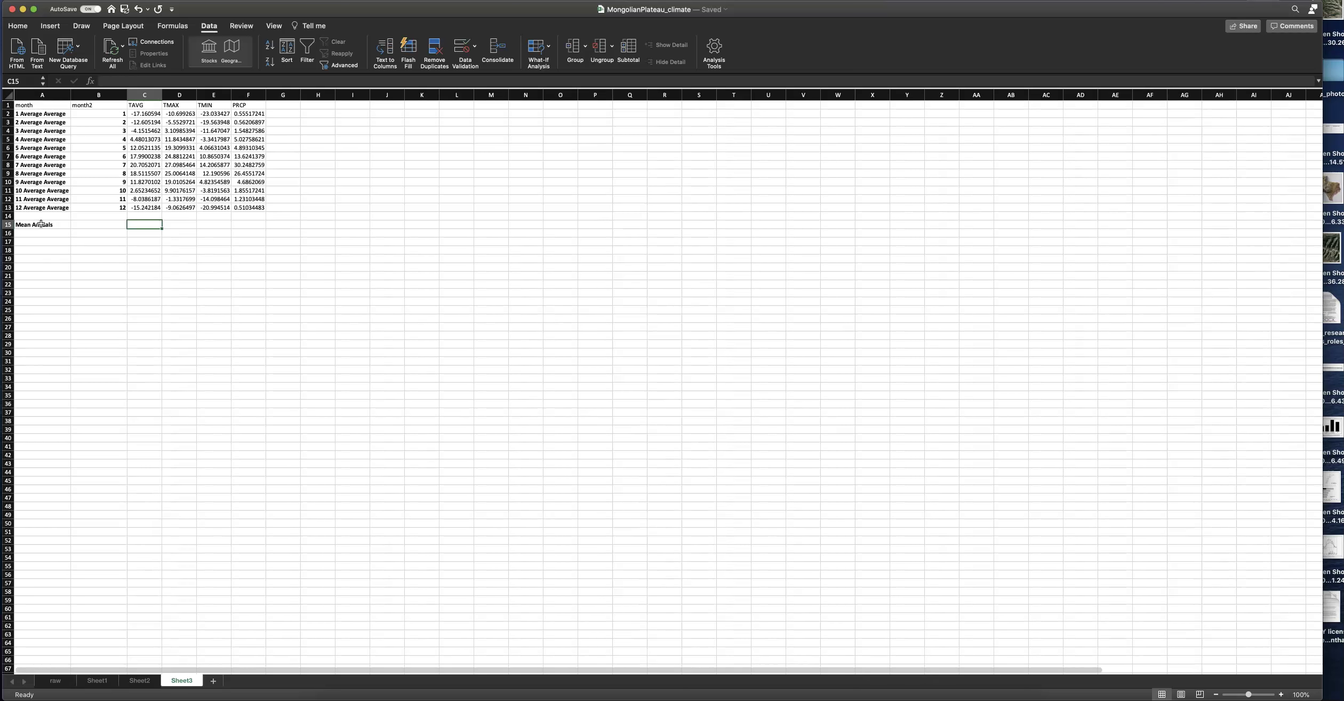
{"action": "type", "text": "="}
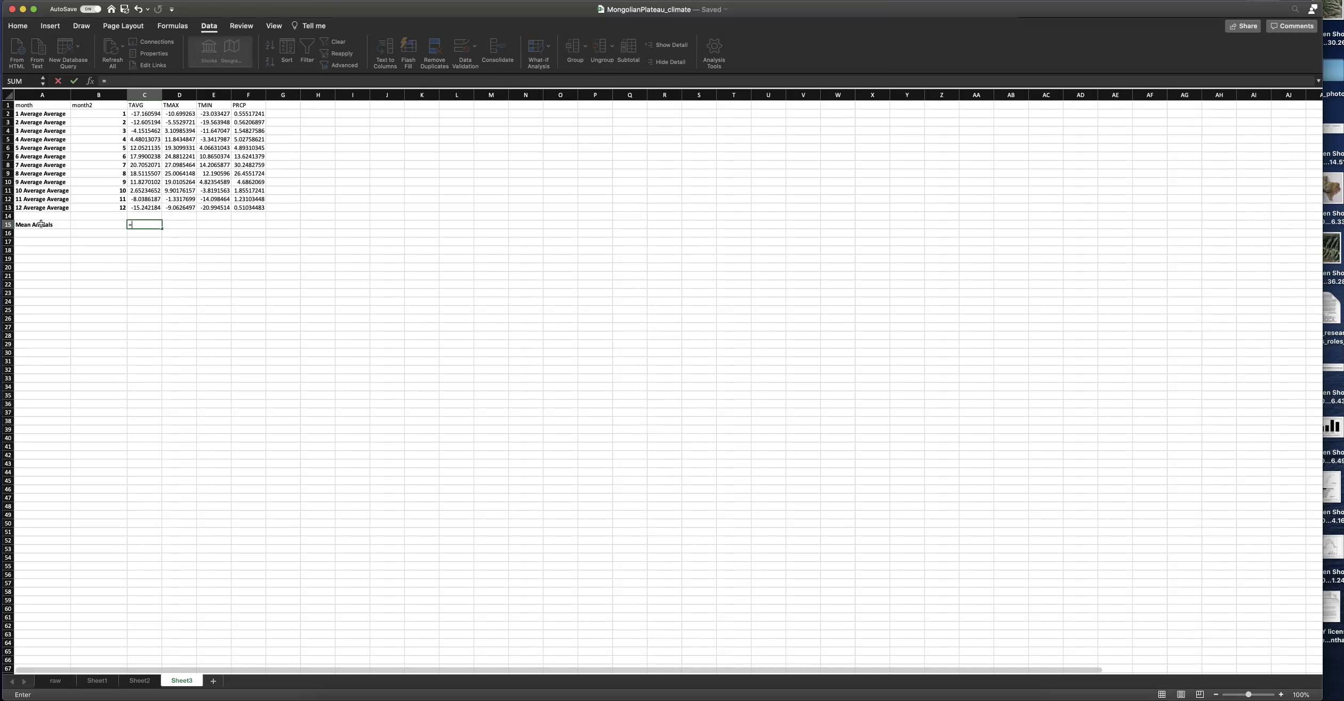
{"action": "type", "text": "average("}
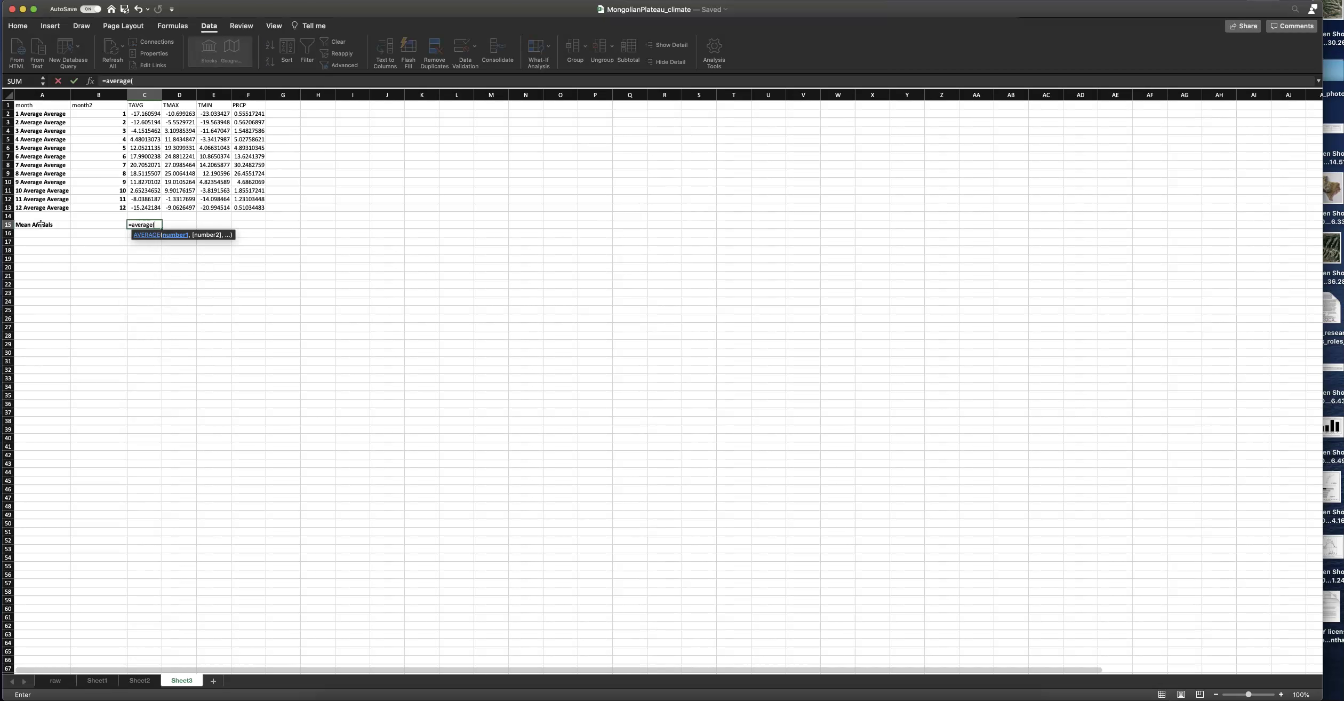
{"action": "left_click", "coordinate": [144, 207]}
{"action": "left_click_drag", "start_coordinate": [144, 207], "coordinate": [150, 114]}
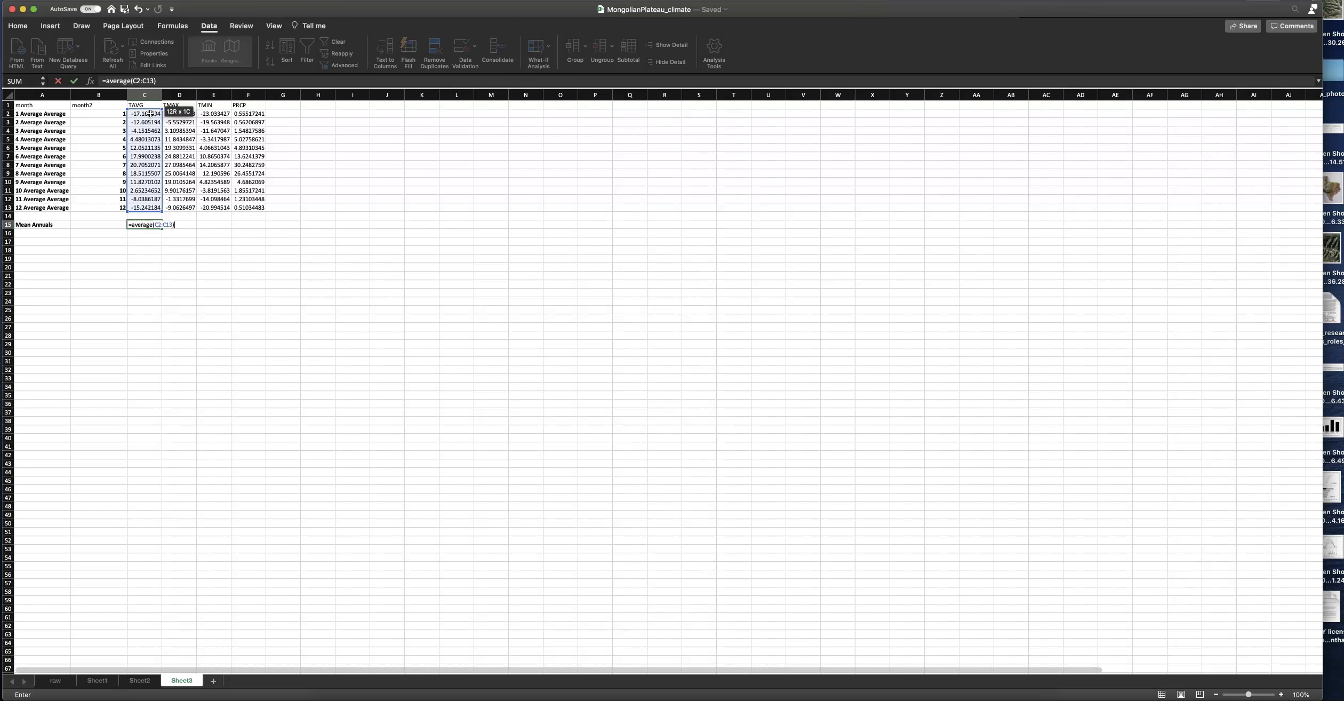
{"action": "key", "text": "Return"}
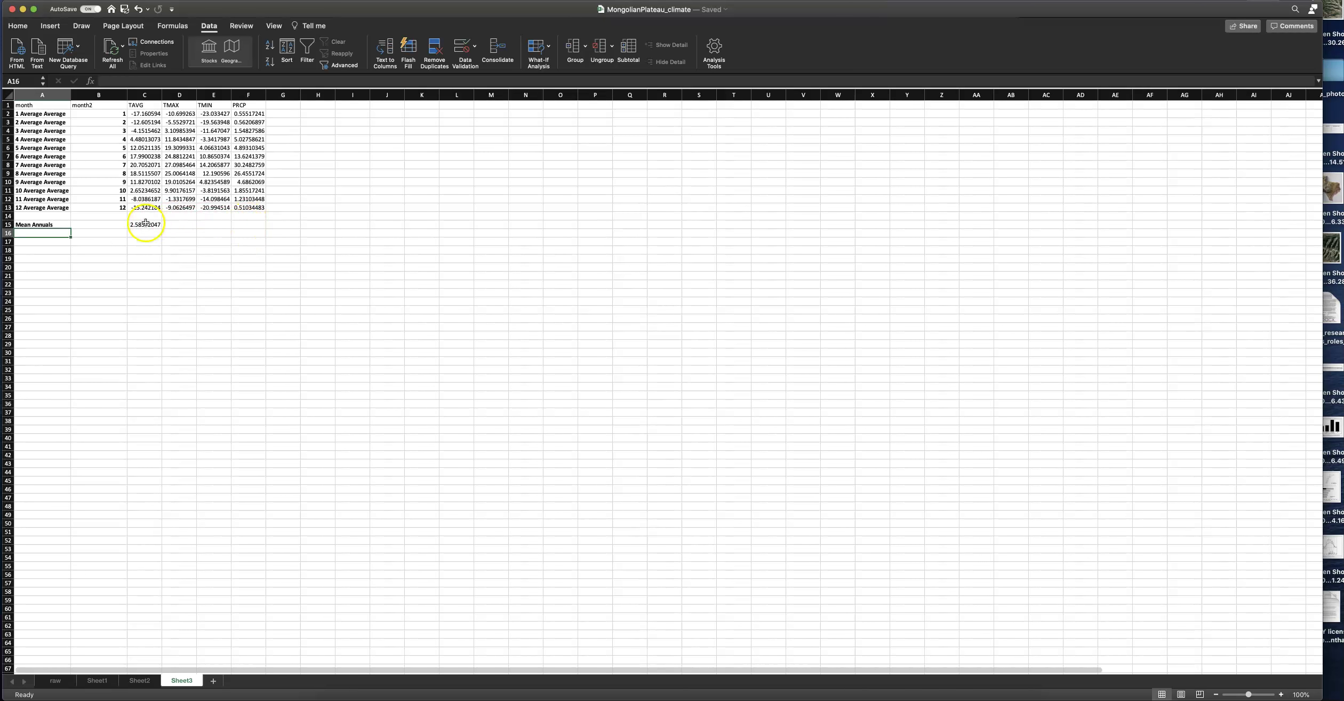
{"action": "left_click", "coordinate": [146, 223]}
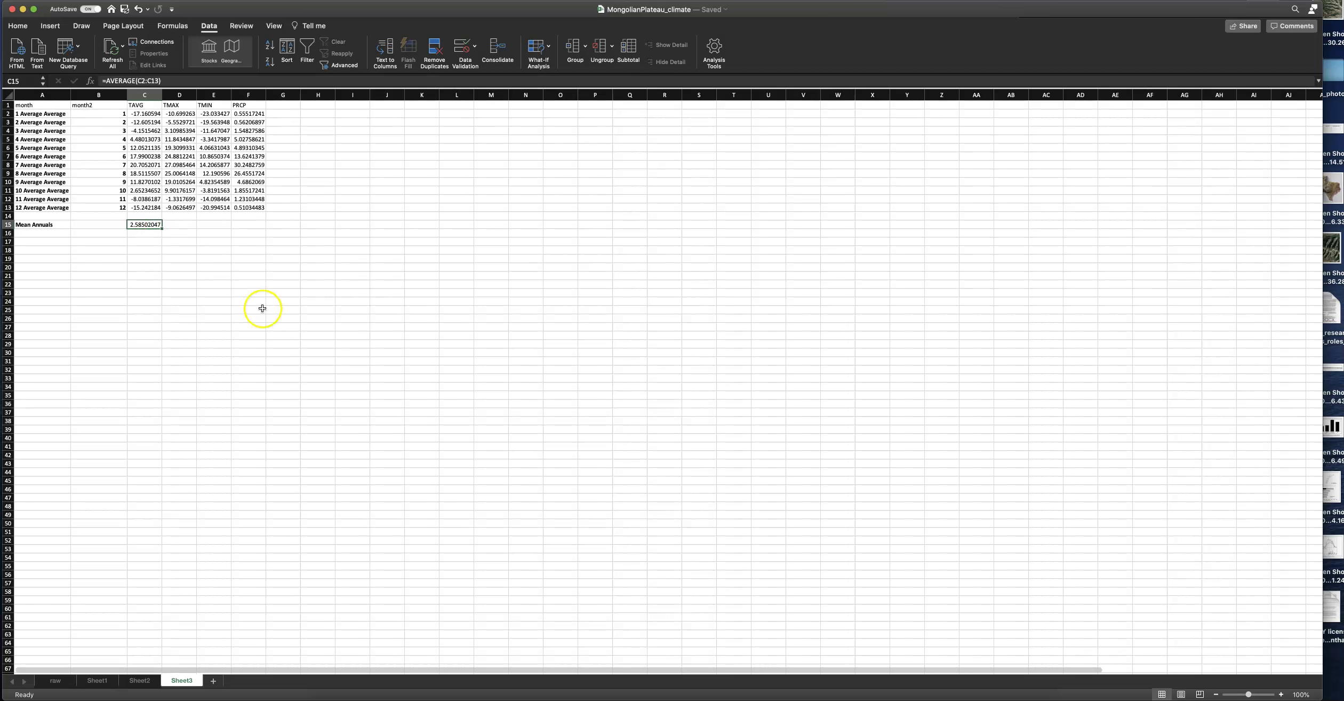
Step: Calculate the annual precipitation in F15 with a SUM formula over the PRCP values F2:F13
{"action": "left_click", "coordinate": [248, 226]}
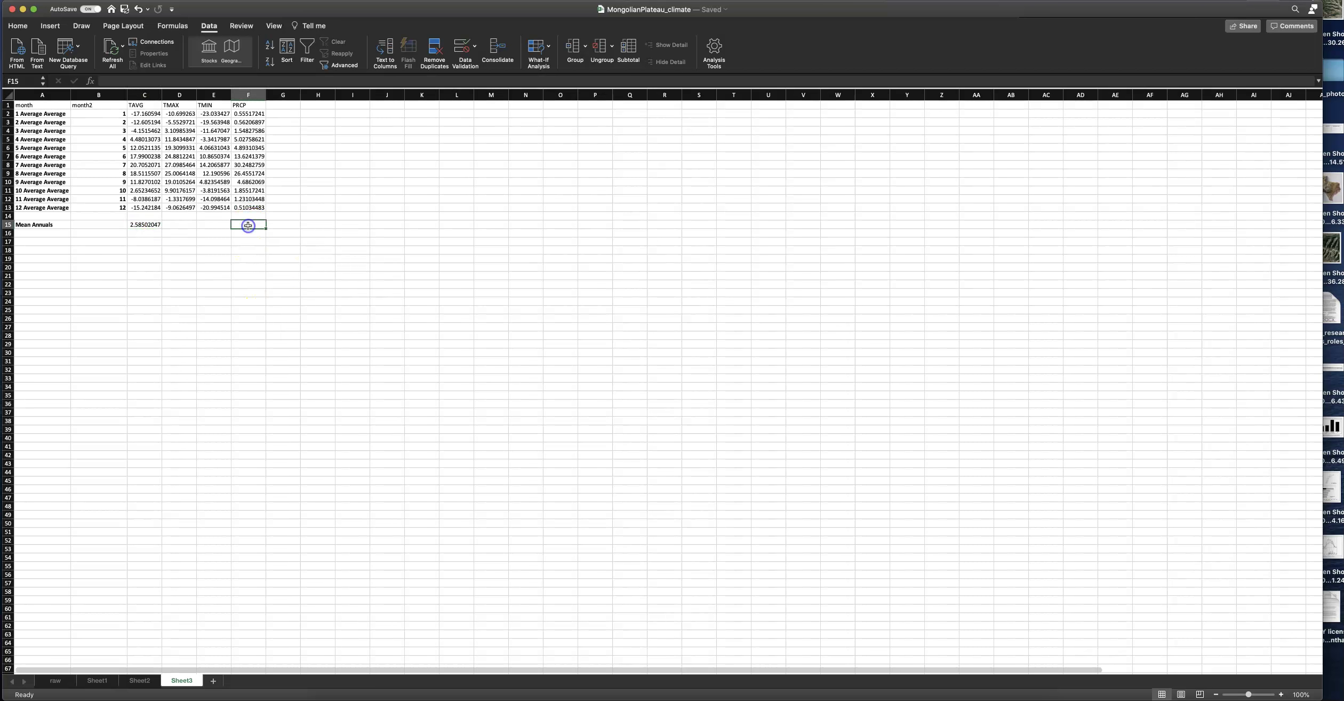
{"action": "type", "text": "="}
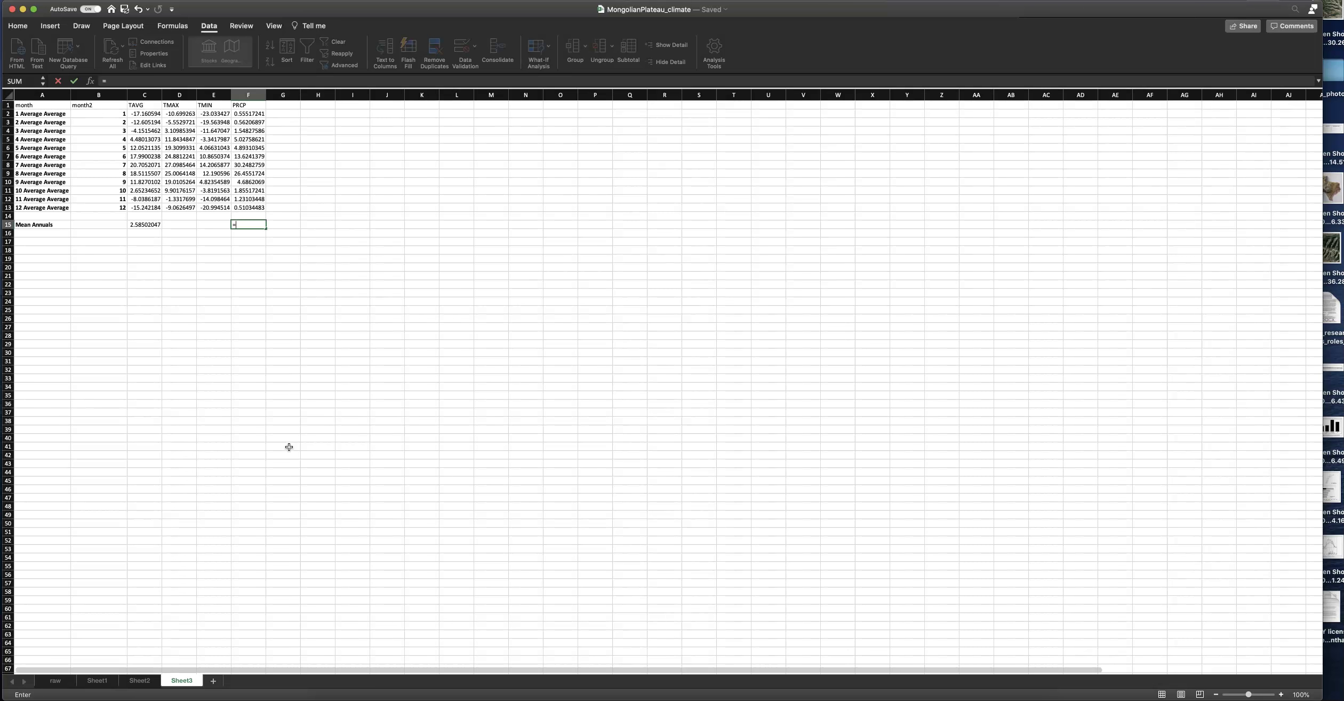
{"action": "type", "text": "sum("}
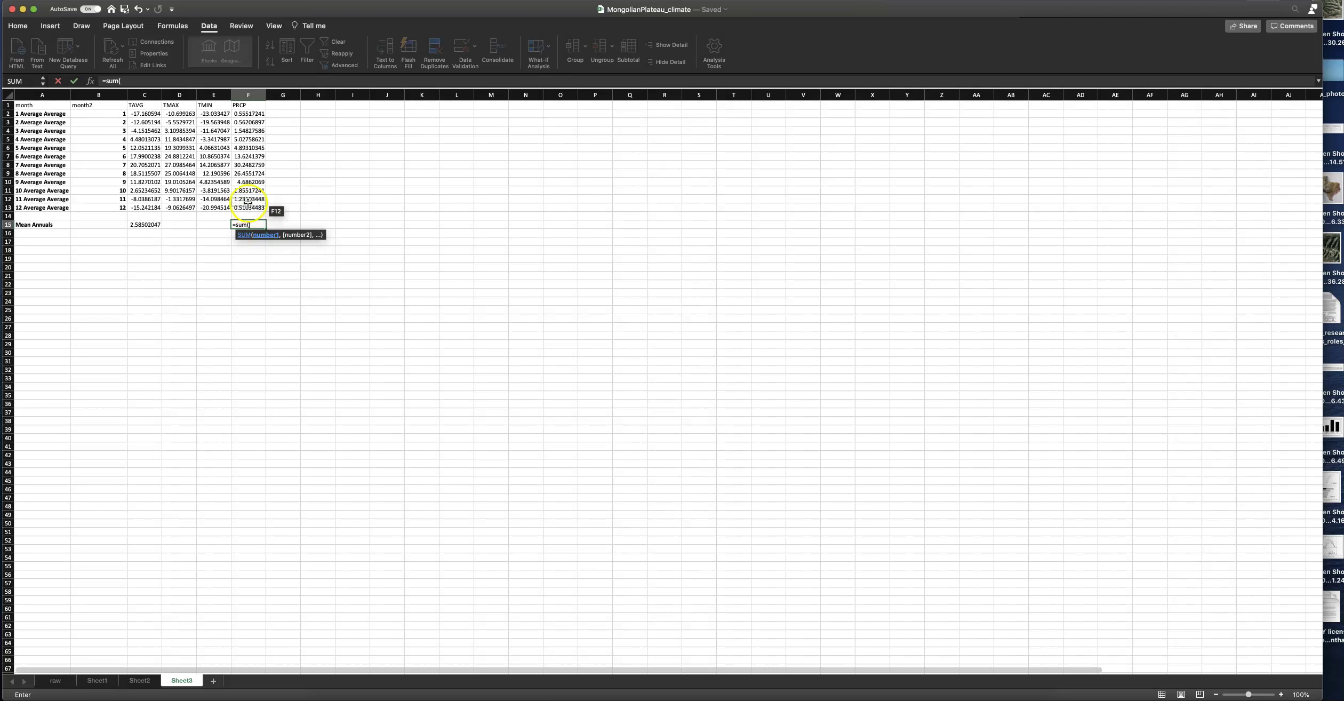
{"action": "left_click_drag", "start_coordinate": [248, 208], "coordinate": [249, 115]}
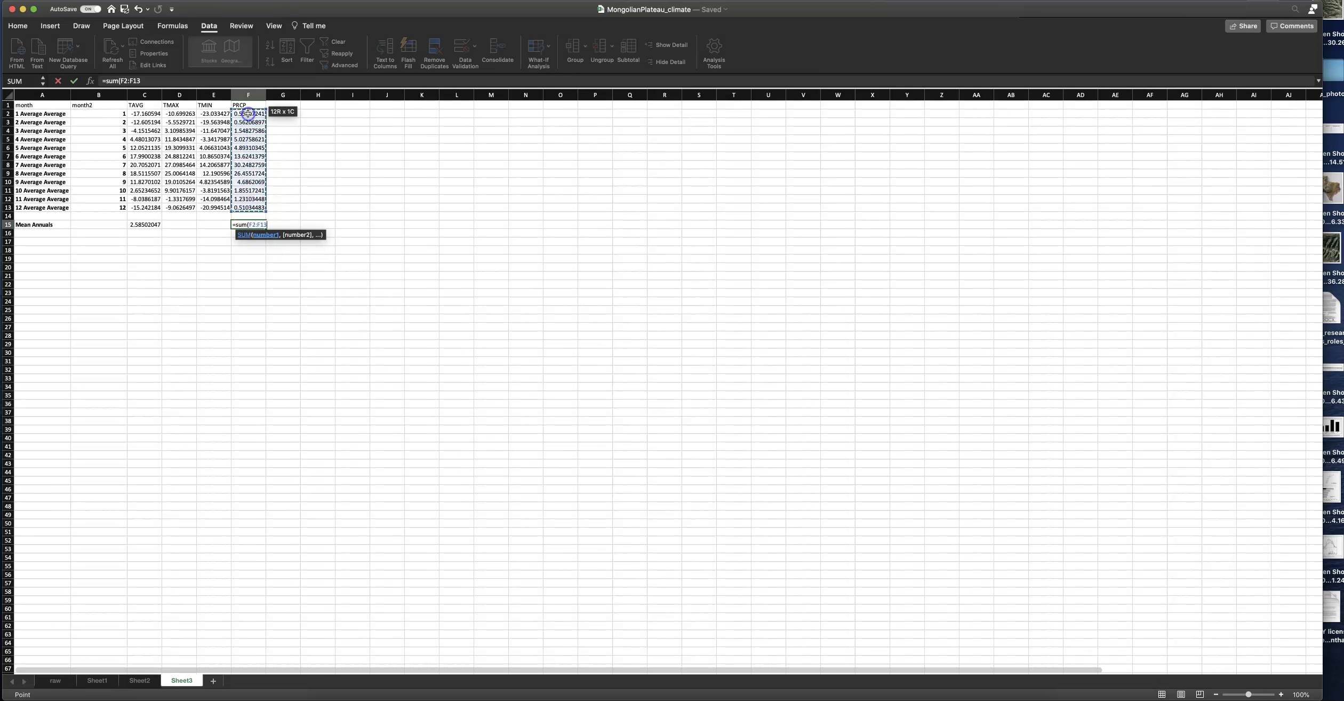
{"action": "key", "text": "Return"}
{"action": "left_click", "coordinate": [269, 266]}
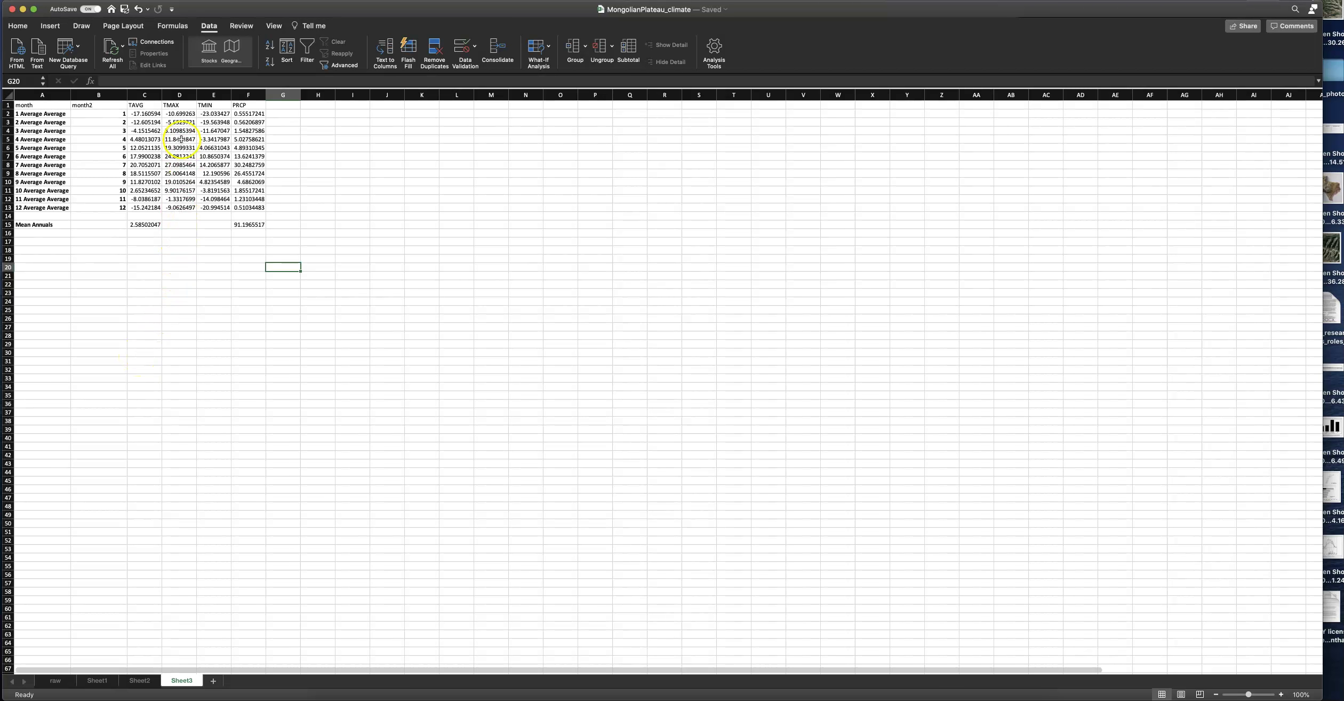
Step: Insert a scatter chart with straight lines and markers from the monthly table, and move and enlarge it beside the table
{"action": "left_click", "coordinate": [175, 165]}
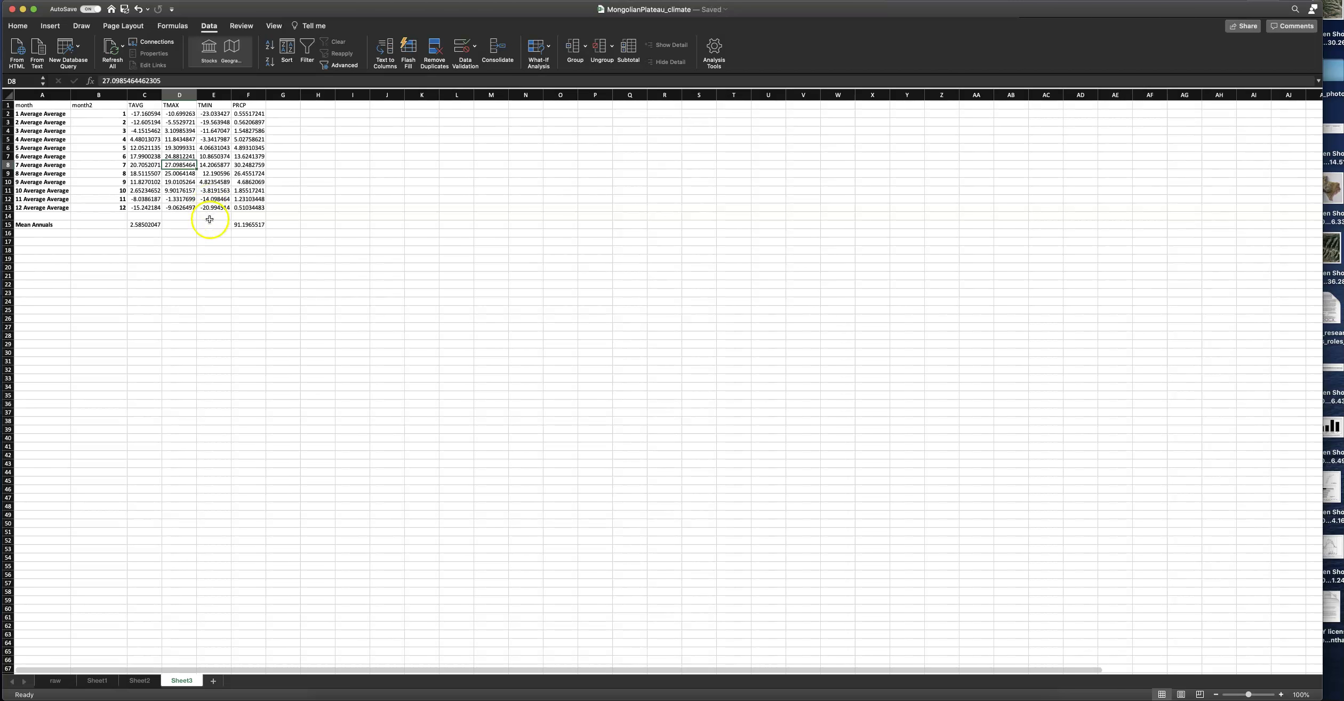
{"action": "left_click", "coordinate": [216, 112]}
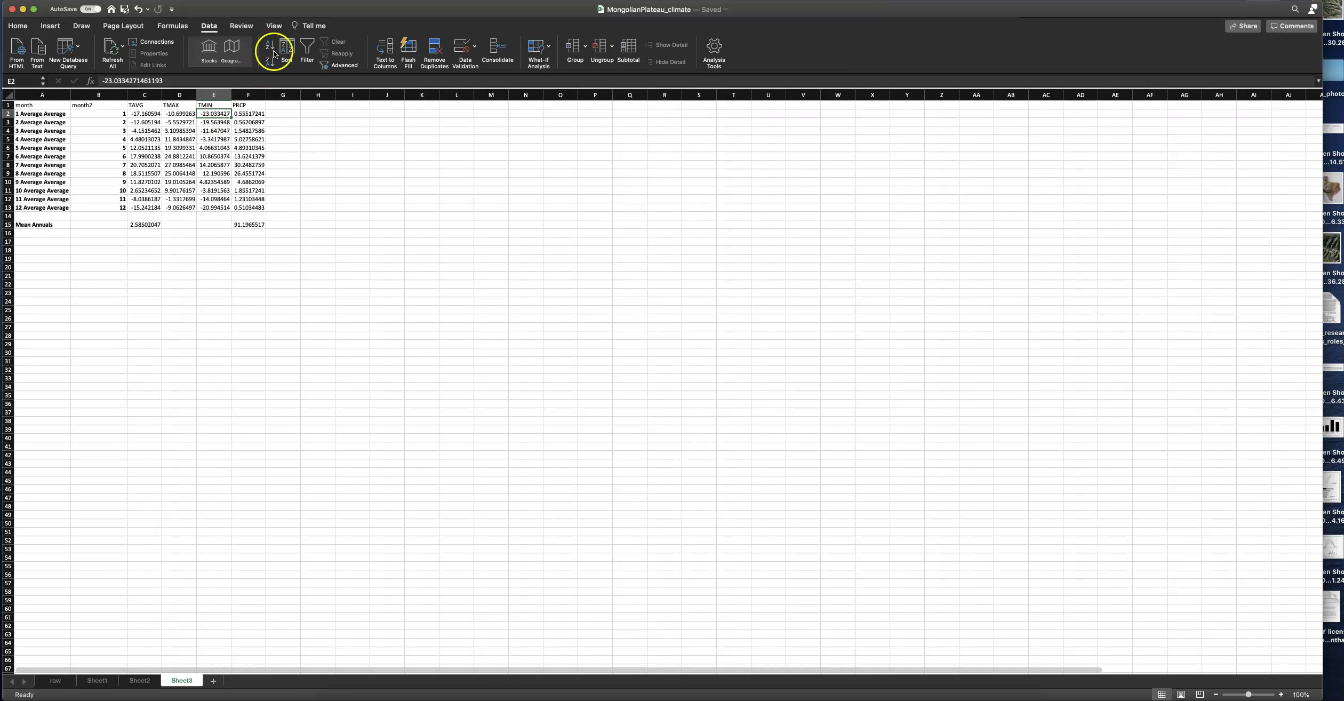
{"action": "left_click", "coordinate": [51, 26]}
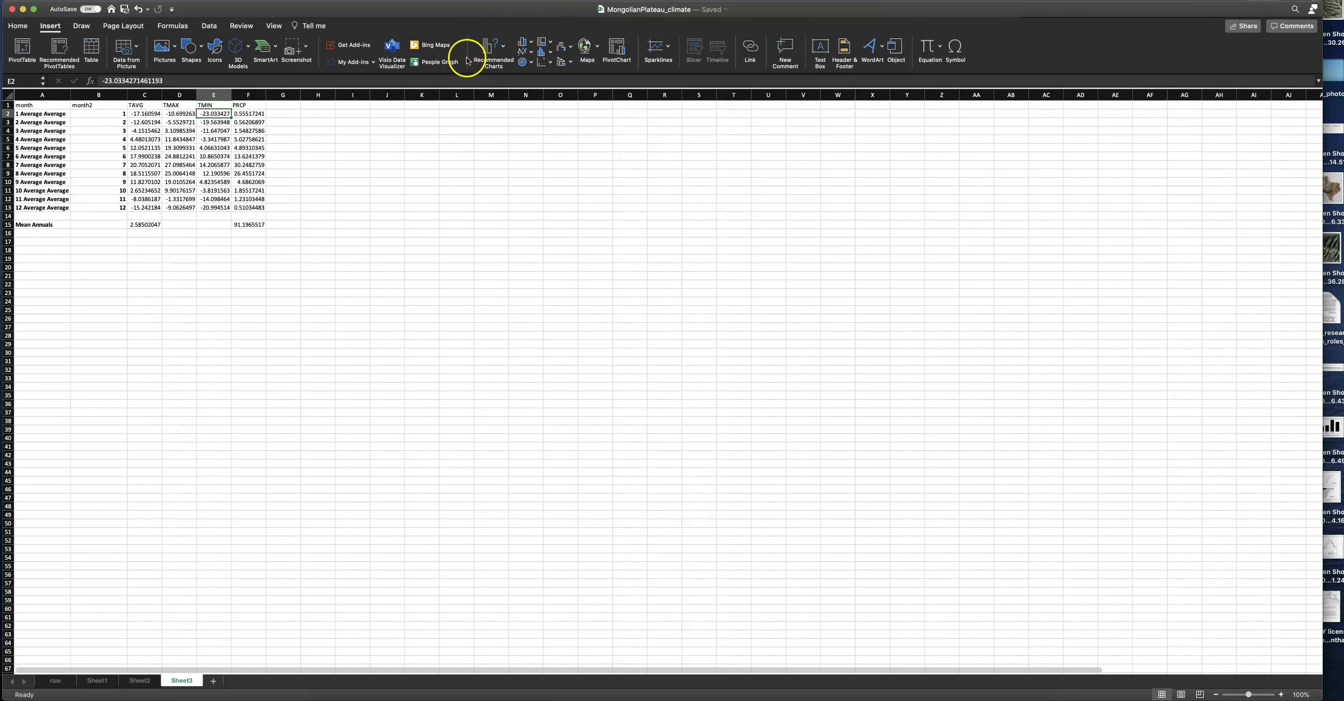
{"action": "left_click", "coordinate": [552, 66]}
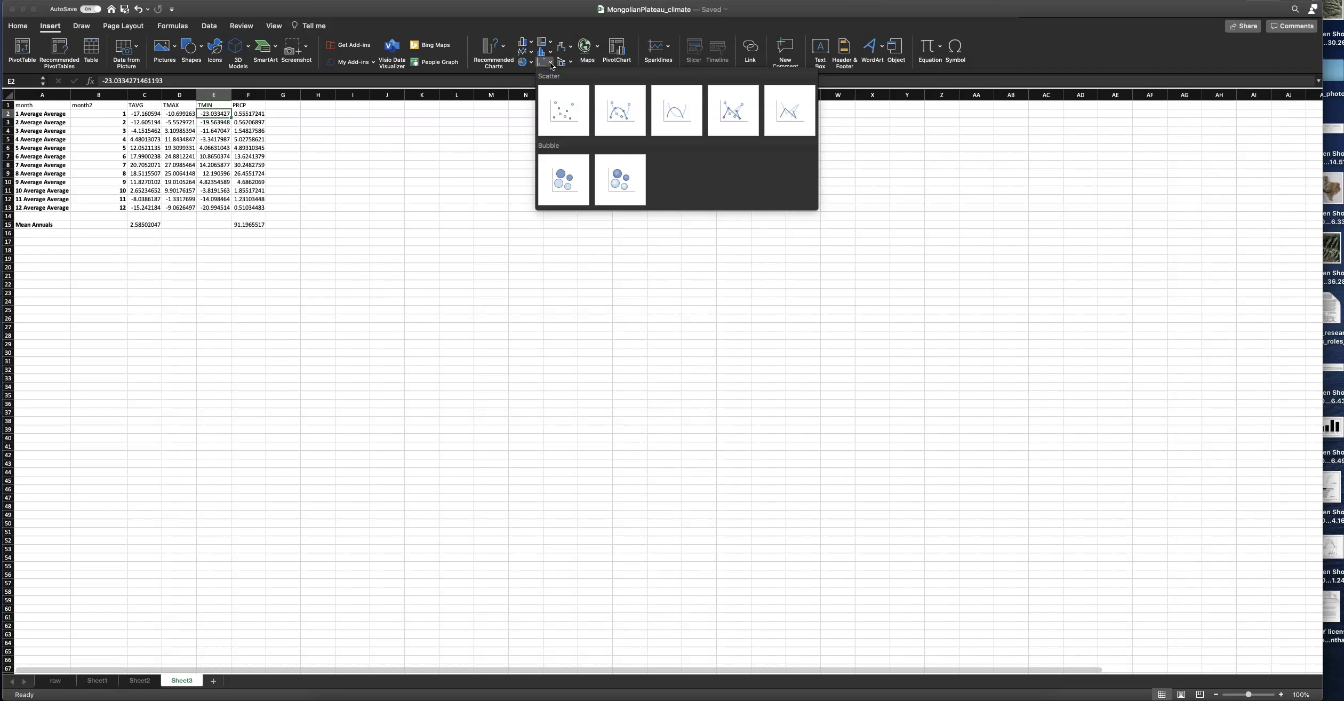
{"action": "left_click", "coordinate": [735, 113]}
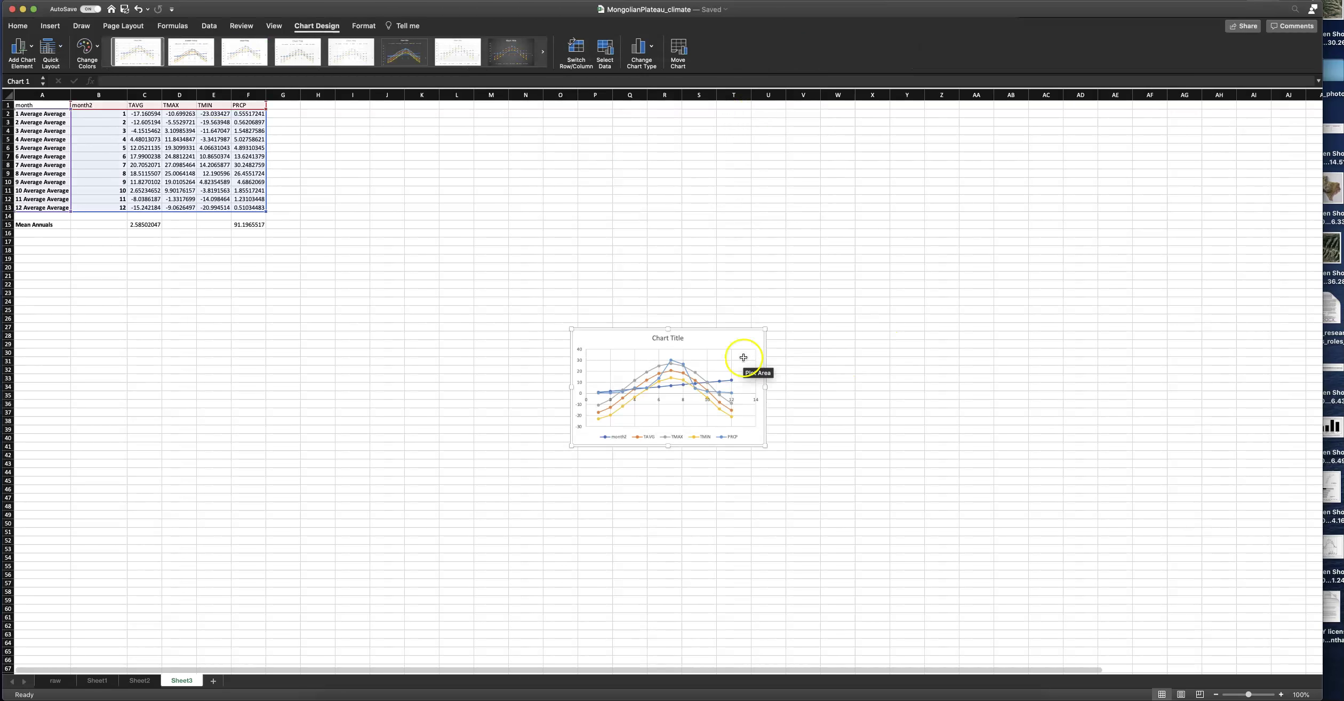
{"action": "left_click_drag", "start_coordinate": [729, 344], "coordinate": [661, 255]}
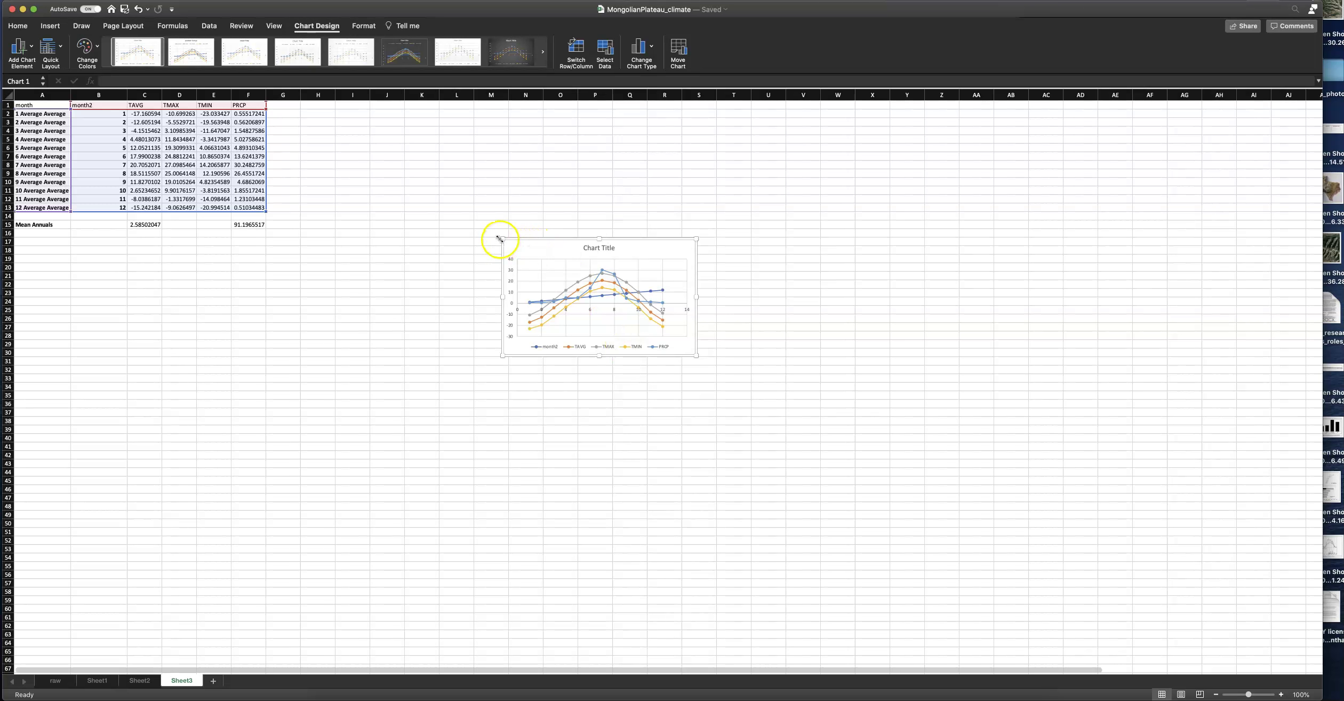
{"action": "left_click_drag", "start_coordinate": [503, 240], "coordinate": [381, 145]}
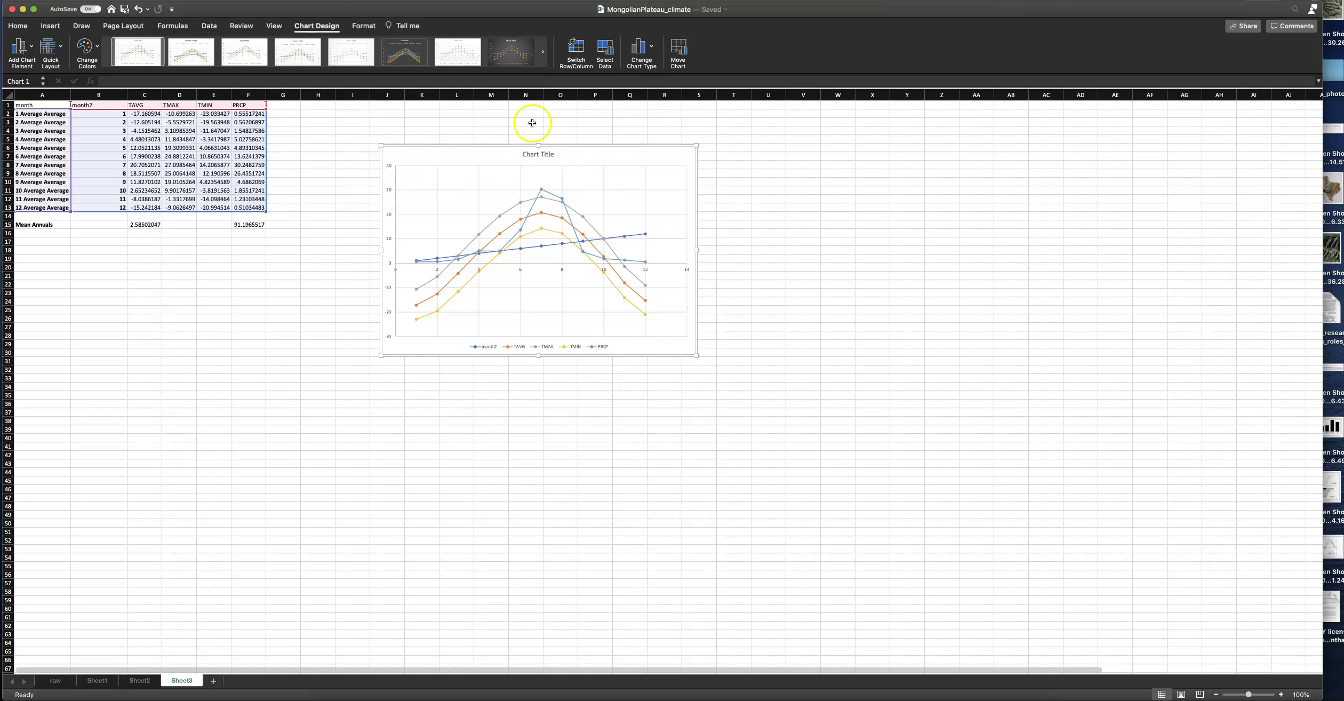
Step: Remove the month2, TAVG, TMAX, TMIN and PRCP series from the chart's data source
{"action": "right_click", "coordinate": [448, 156]}
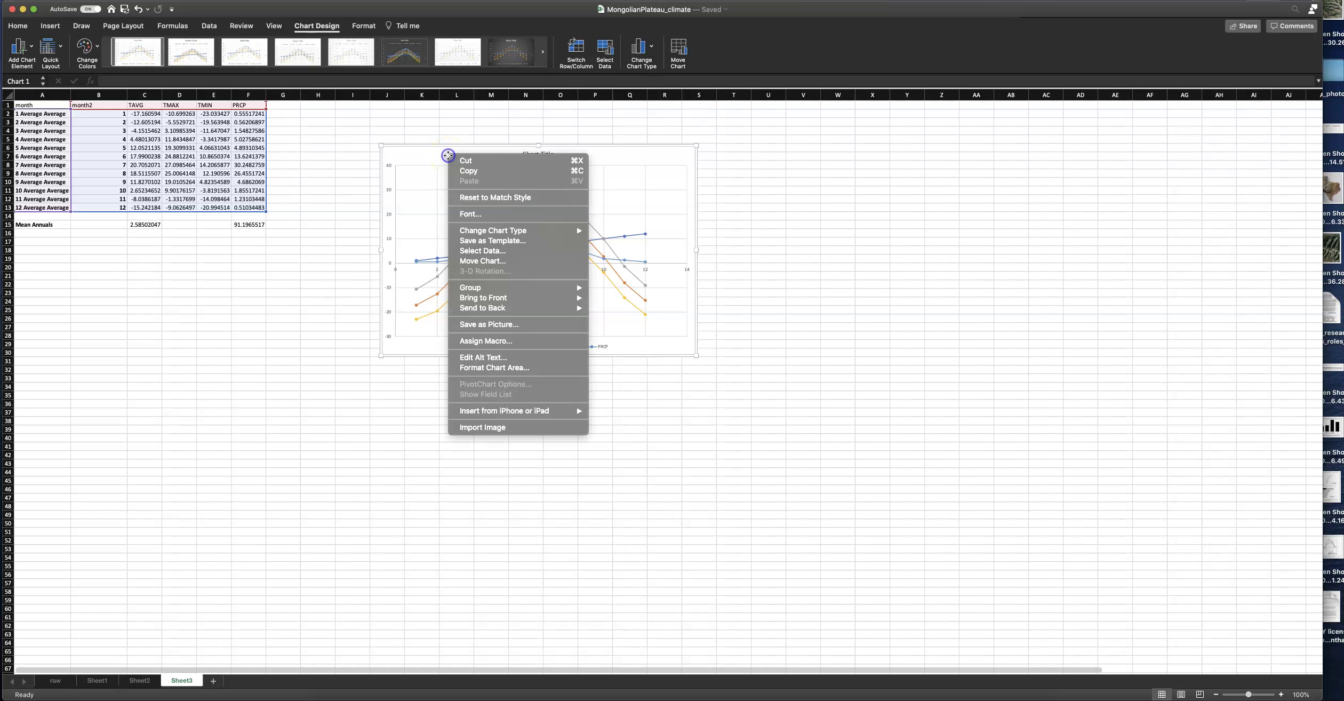
{"action": "left_click", "coordinate": [482, 250]}
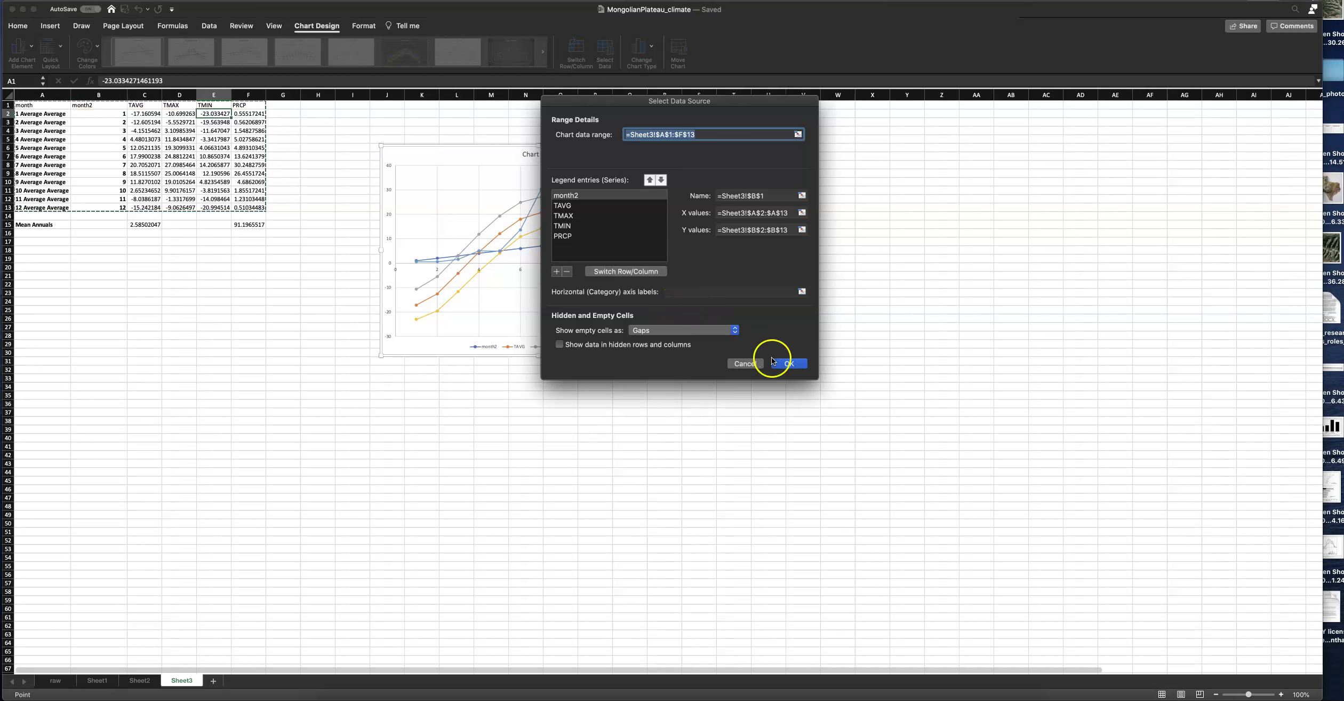
{"action": "left_click_drag", "start_coordinate": [738, 101], "coordinate": [589, 375]}
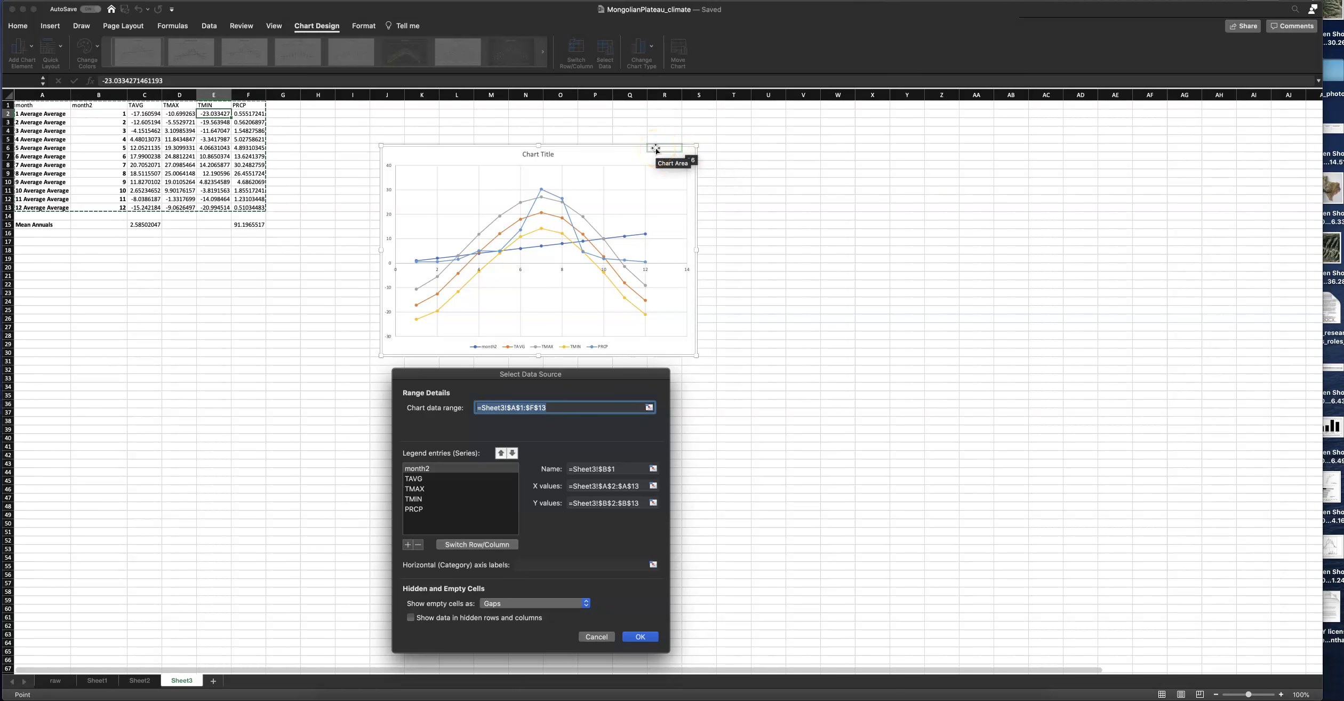
{"action": "left_click", "coordinate": [644, 161]}
{"action": "left_click_drag", "start_coordinate": [644, 161], "coordinate": [604, 54]}
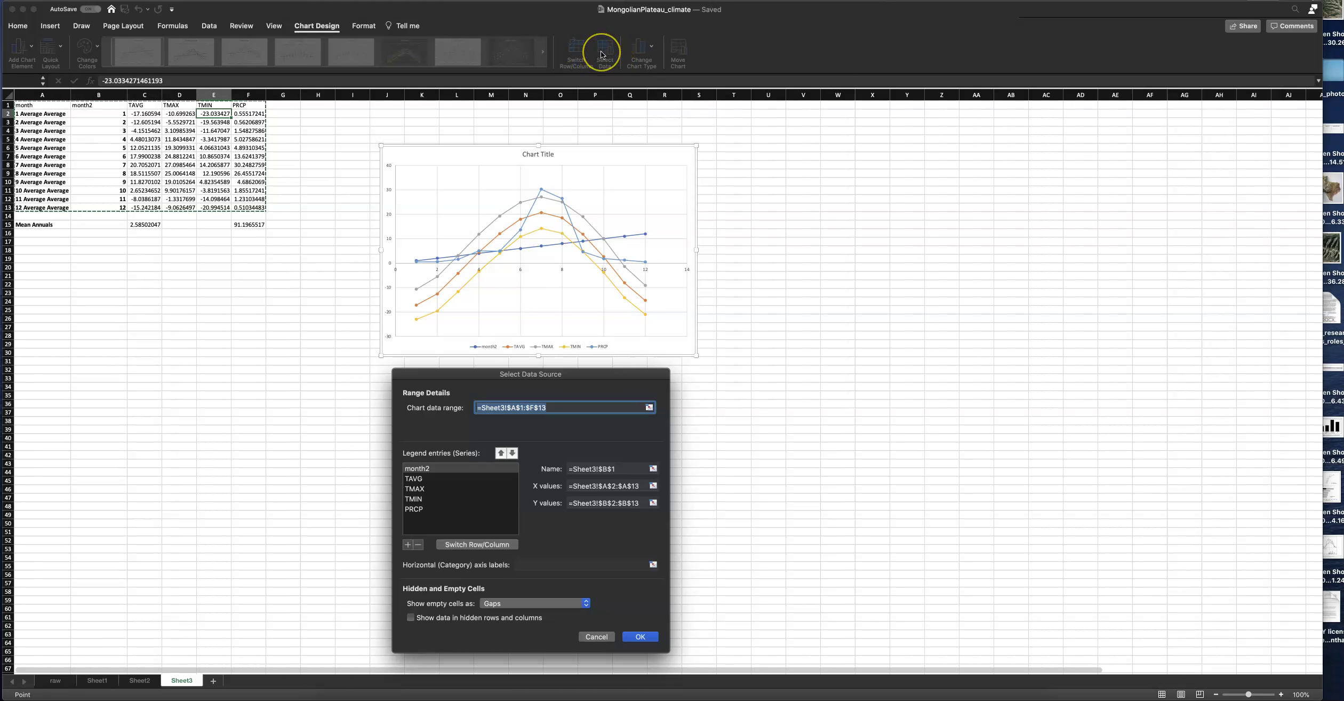
{"action": "left_click_drag", "start_coordinate": [601, 53], "coordinate": [742, 355]}
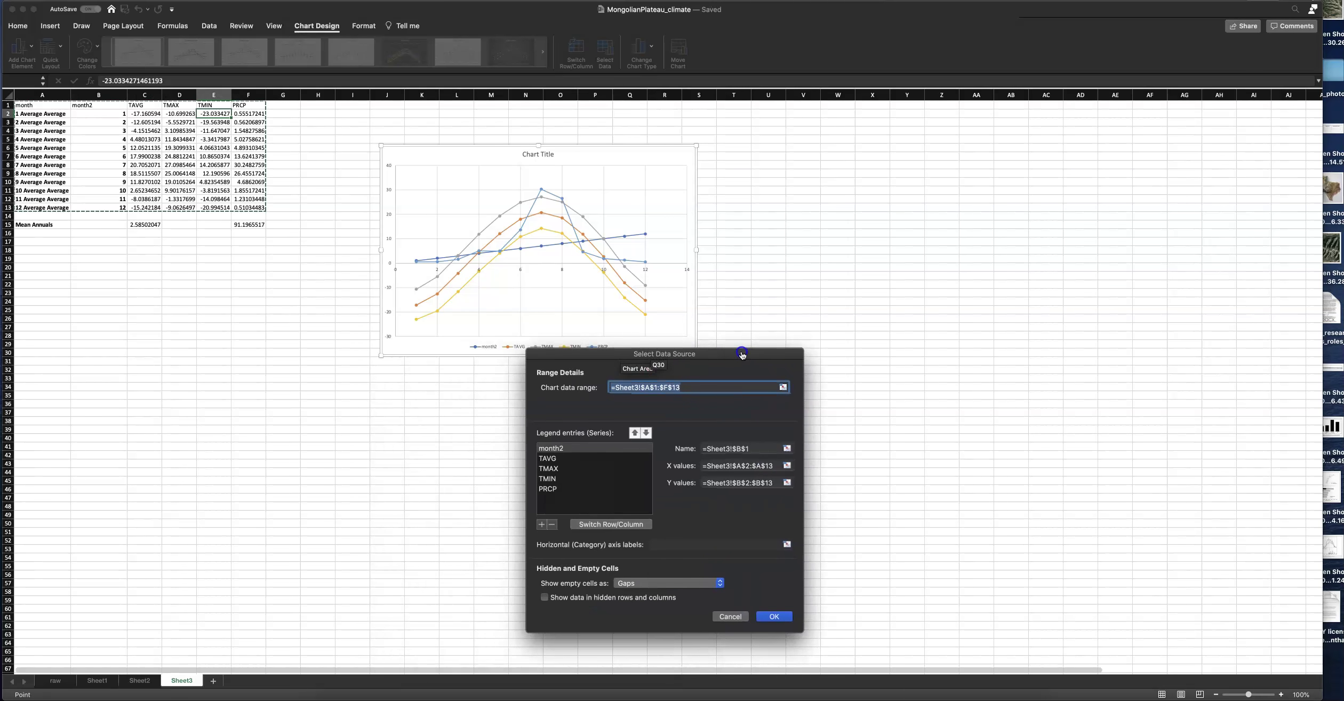
{"action": "left_click", "coordinate": [656, 439]}
{"action": "left_click", "coordinate": [552, 524]}
{"action": "left_click", "coordinate": [552, 524]}
{"action": "left_click", "coordinate": [553, 524]}
{"action": "left_click", "coordinate": [552, 525]}
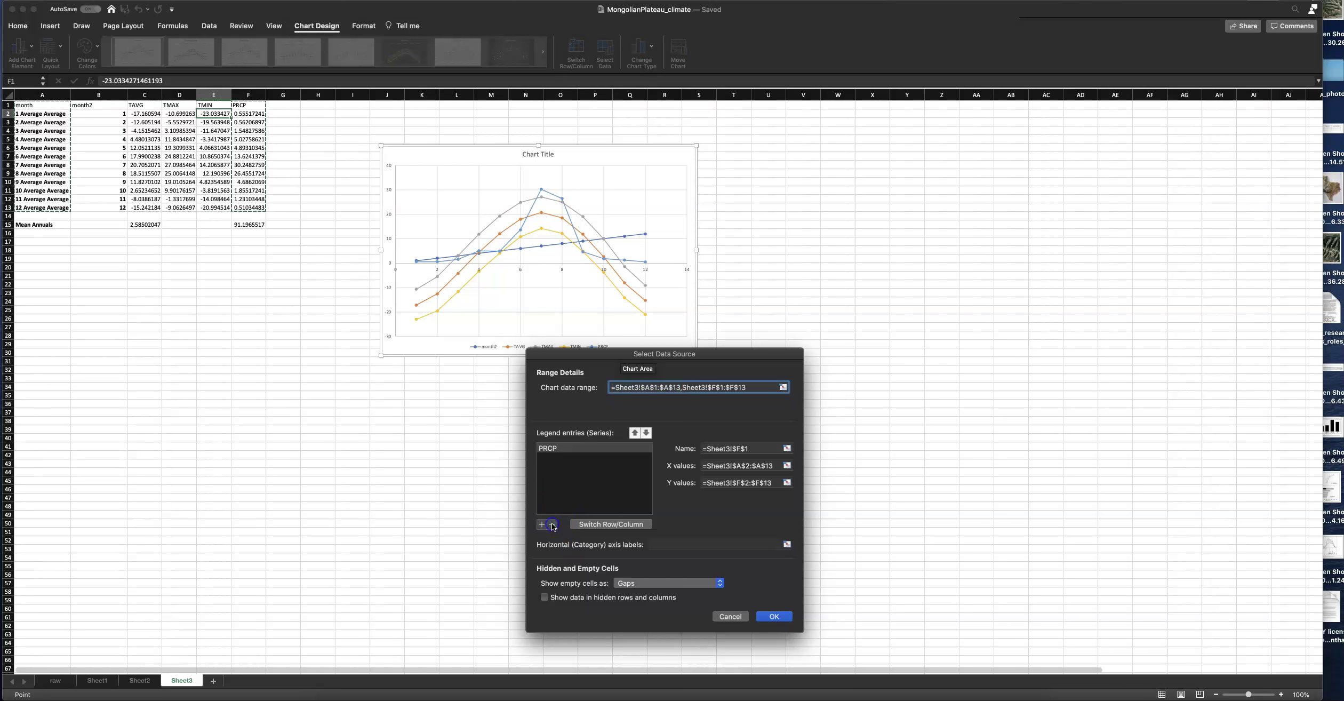
{"action": "left_click", "coordinate": [553, 525]}
Step: Add a chart series named Precipitation with X values B2:B13 and Y values F2:F13 from Sheet3
{"action": "left_click_drag", "start_coordinate": [586, 353], "coordinate": [572, 374]}
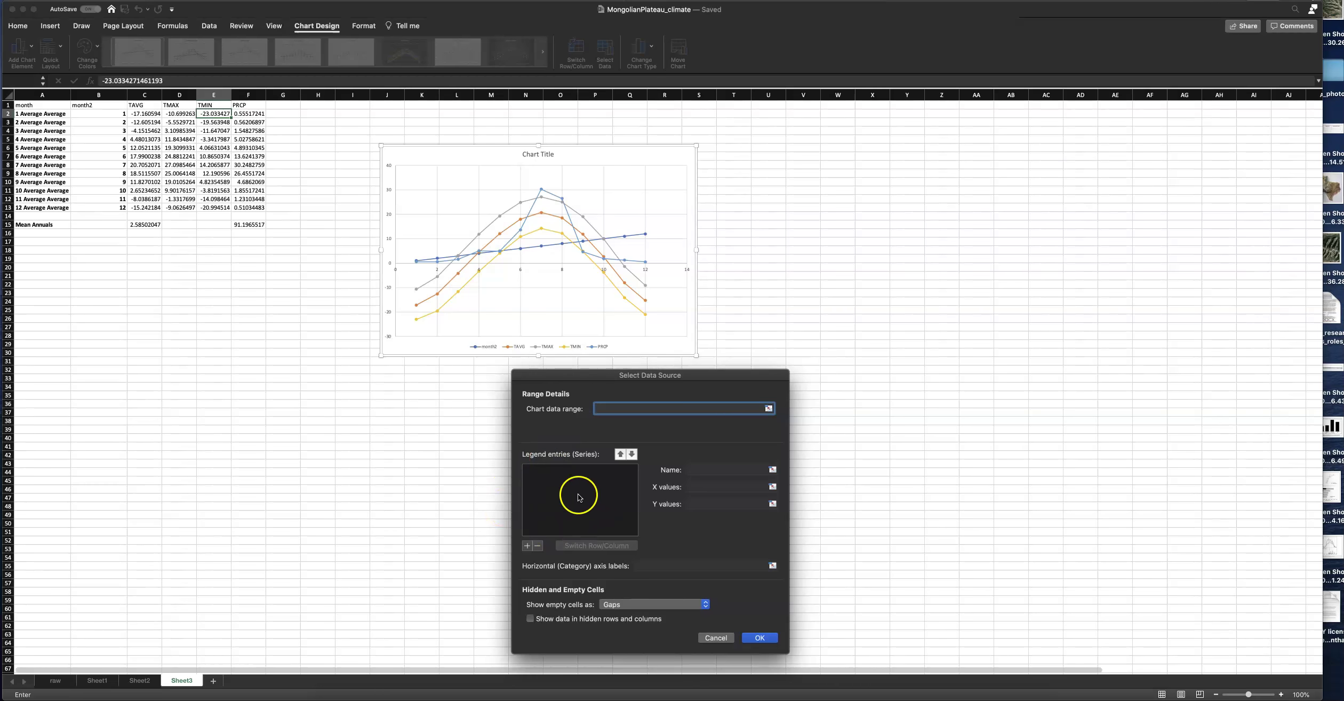
{"action": "left_click", "coordinate": [527, 545]}
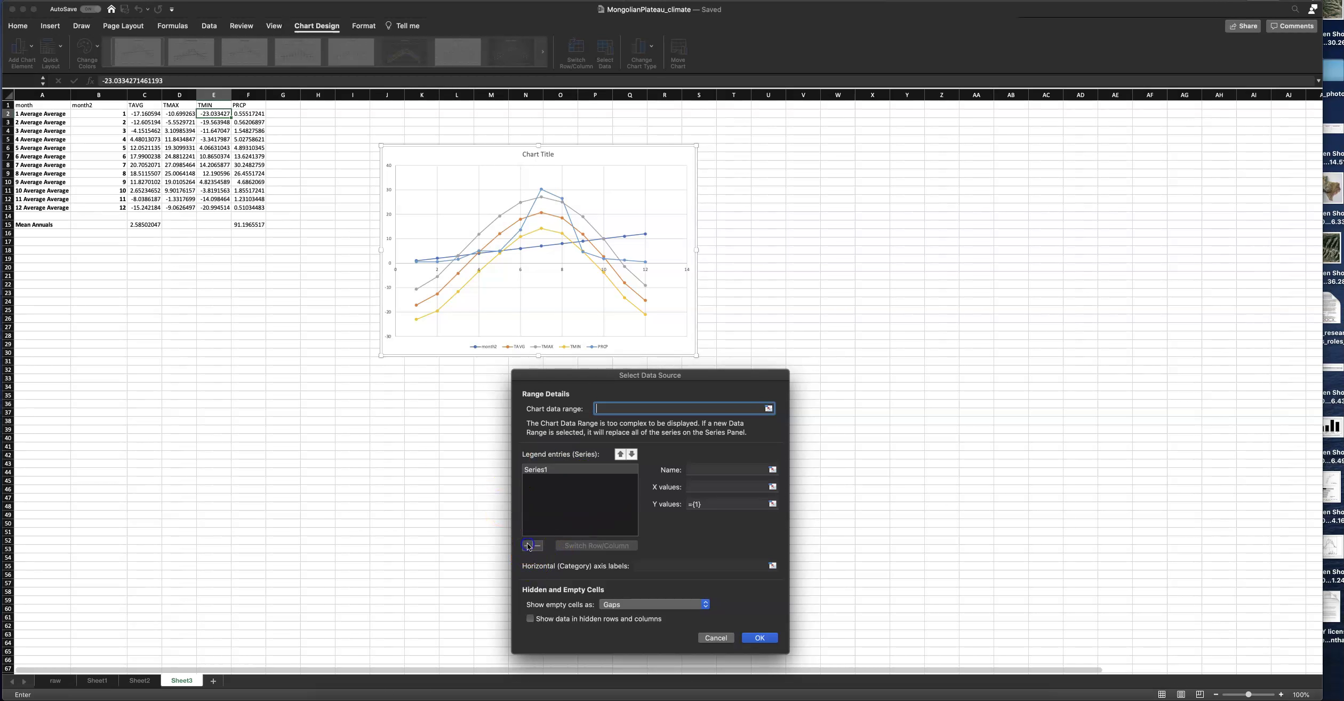
{"action": "left_click", "coordinate": [705, 469]}
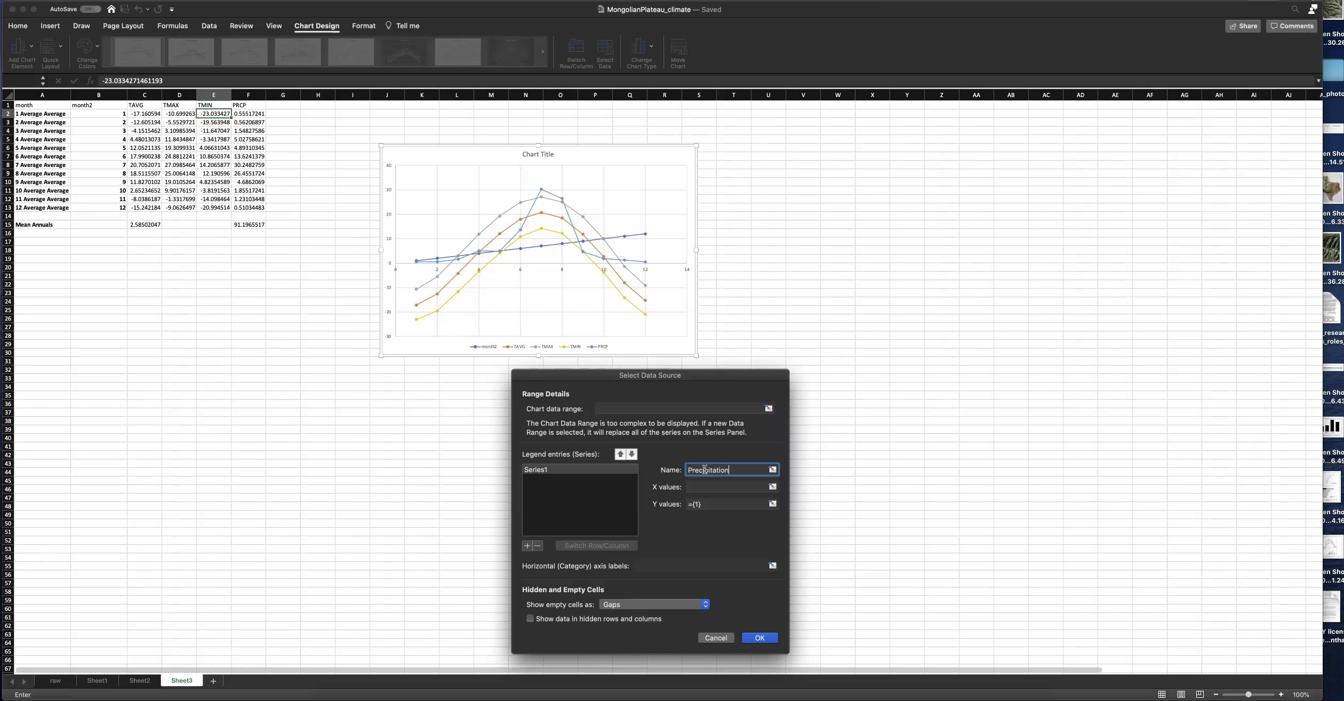
{"action": "left_click", "coordinate": [773, 487]}
{"action": "left_click_drag", "start_coordinate": [520, 430], "coordinate": [424, 390]}
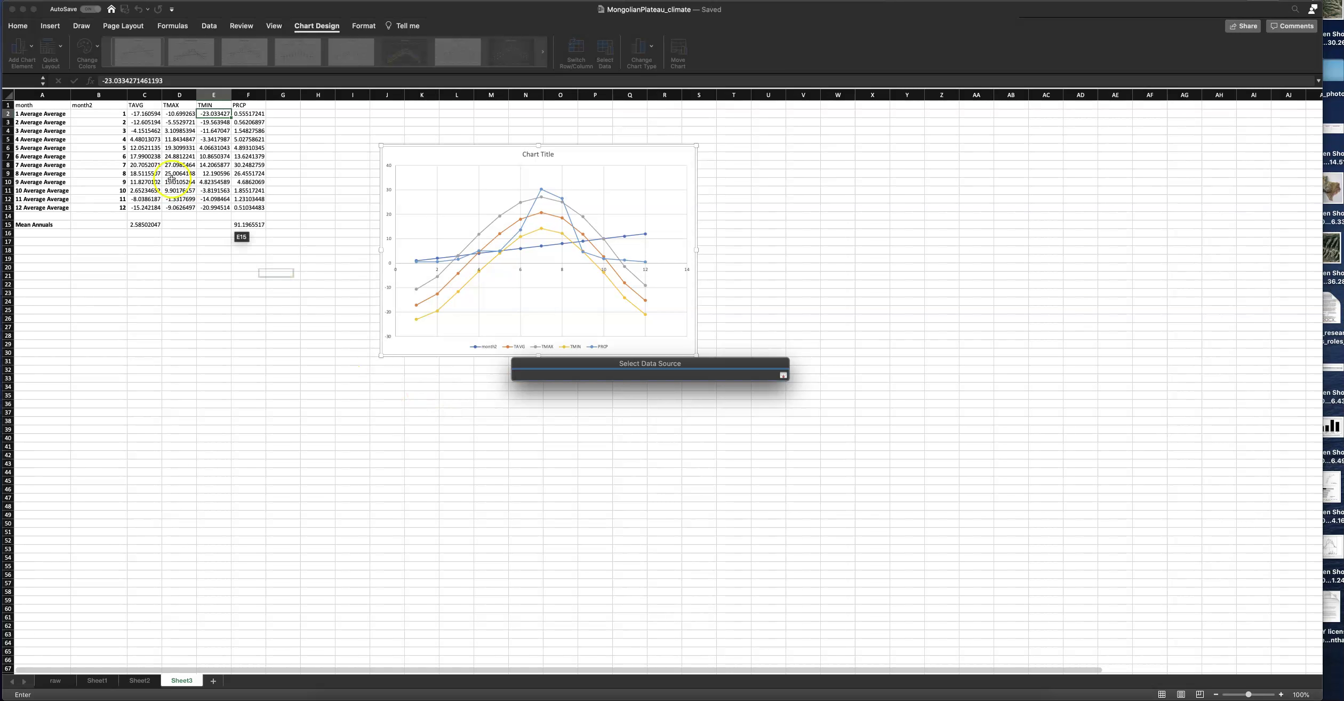
{"action": "left_click", "coordinate": [94, 116]}
{"action": "left_click_drag", "start_coordinate": [94, 113], "coordinate": [107, 204]}
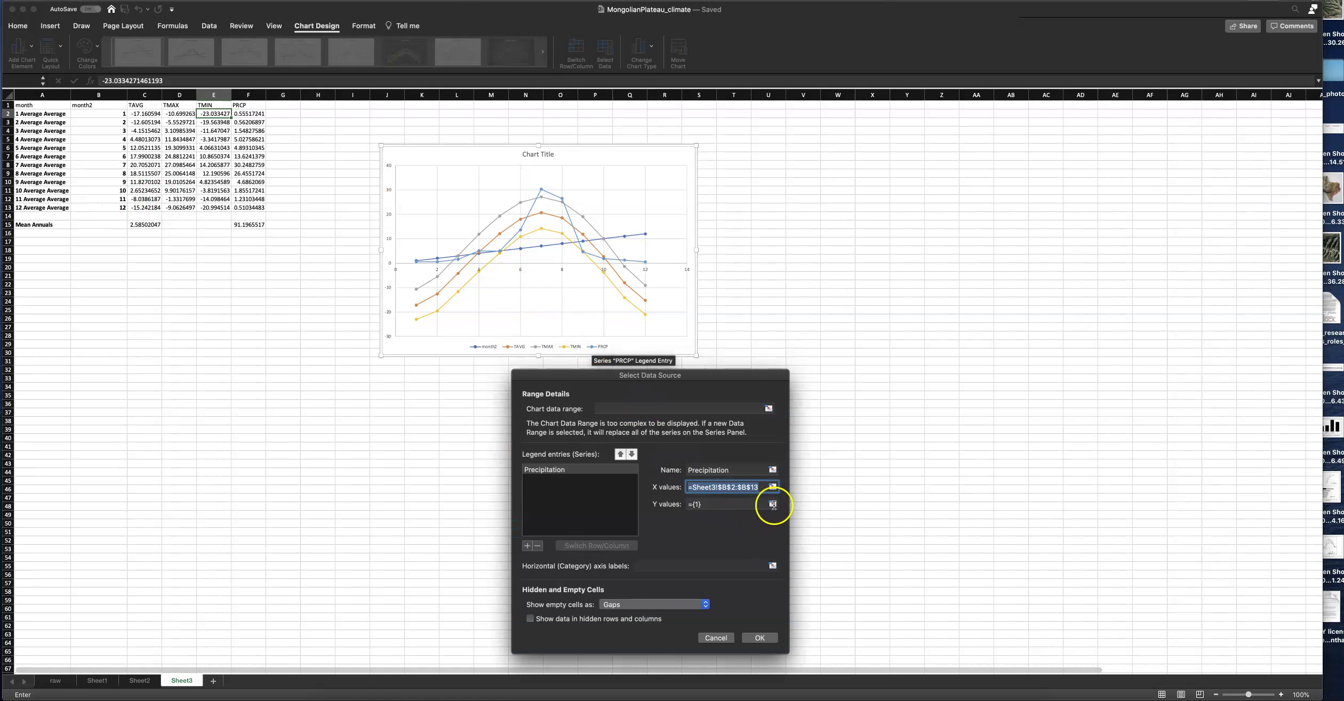
{"action": "left_click", "coordinate": [772, 503]}
{"action": "left_click_drag", "start_coordinate": [238, 113], "coordinate": [253, 207]}
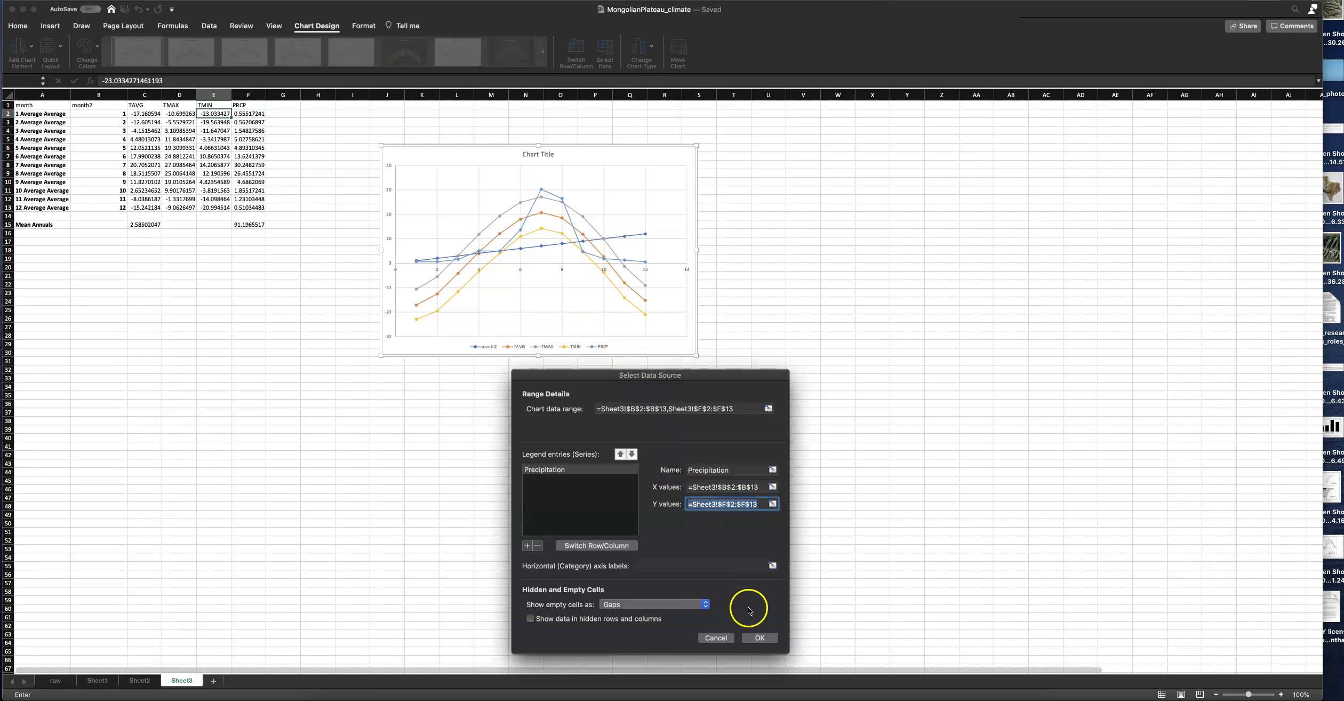
Step: Add a second series named Temperature with X values B2:B13 and Y values C2:C13, and apply the data source changes
{"action": "left_click", "coordinate": [528, 547]}
{"action": "left_click", "coordinate": [708, 469]}
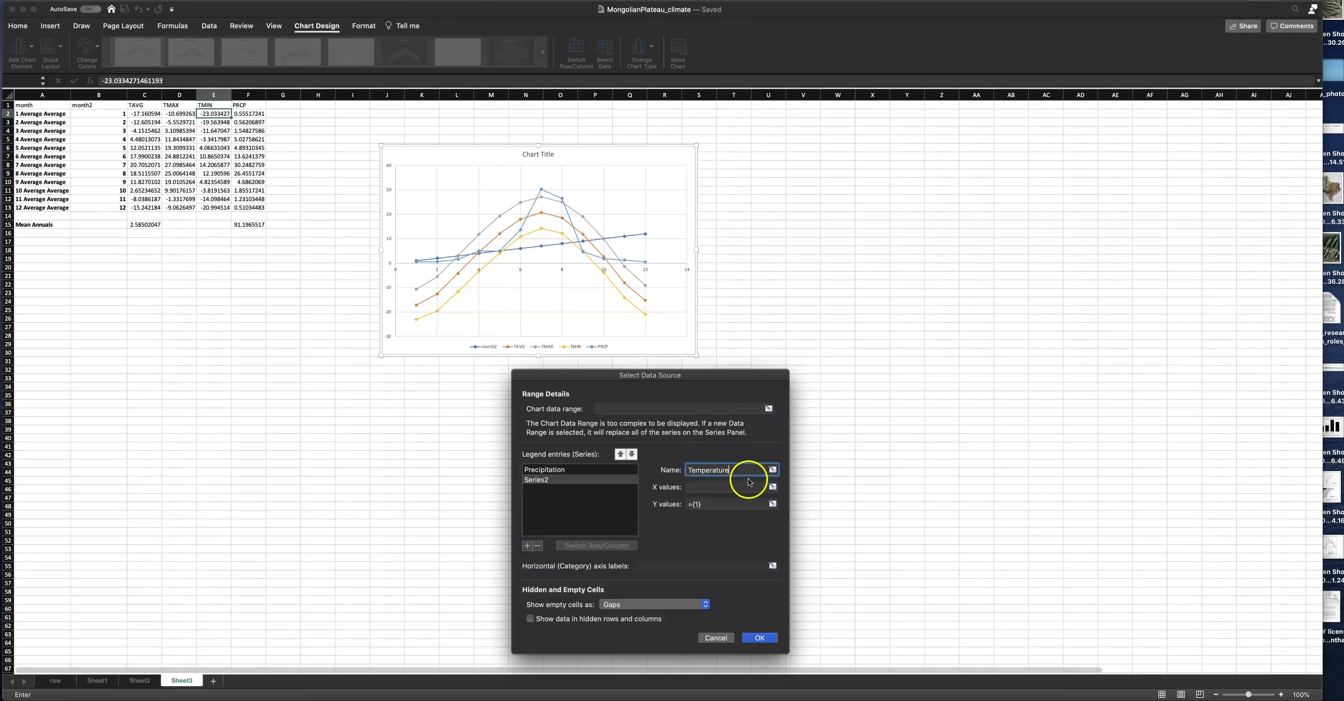
{"action": "left_click", "coordinate": [773, 487]}
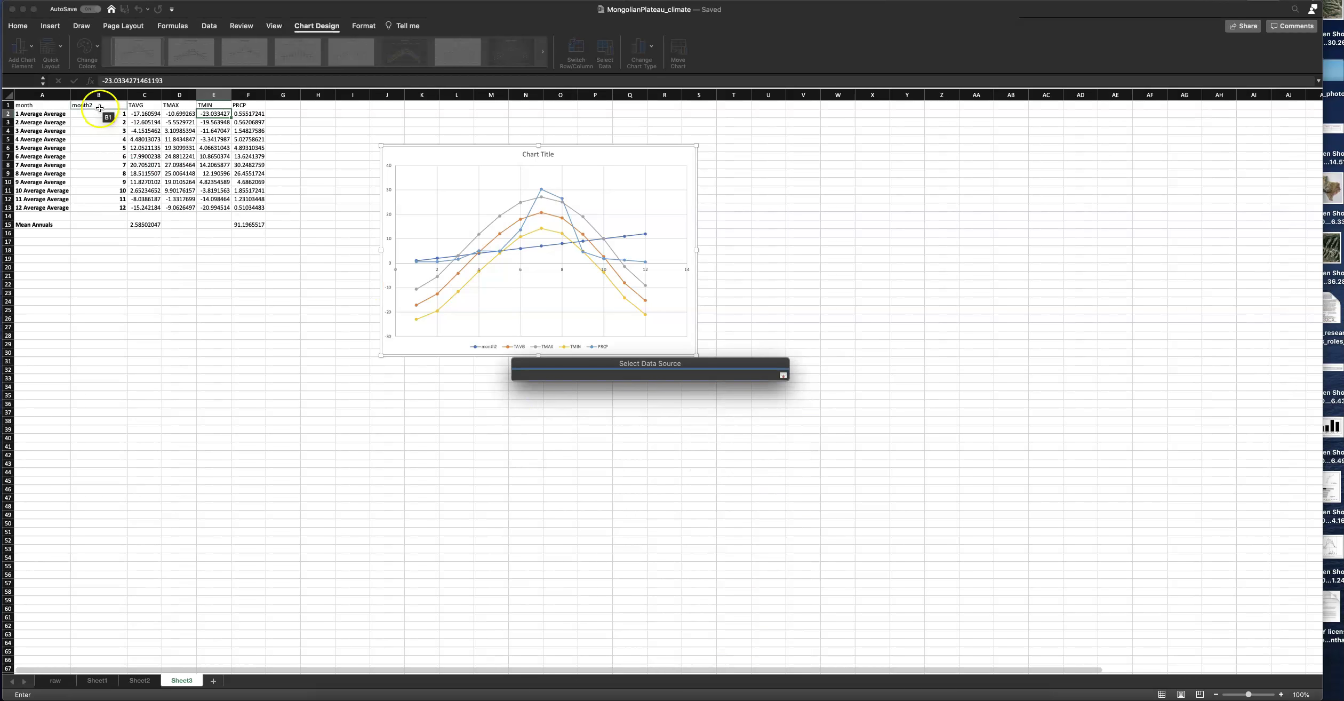
{"action": "left_click_drag", "start_coordinate": [105, 115], "coordinate": [105, 206]}
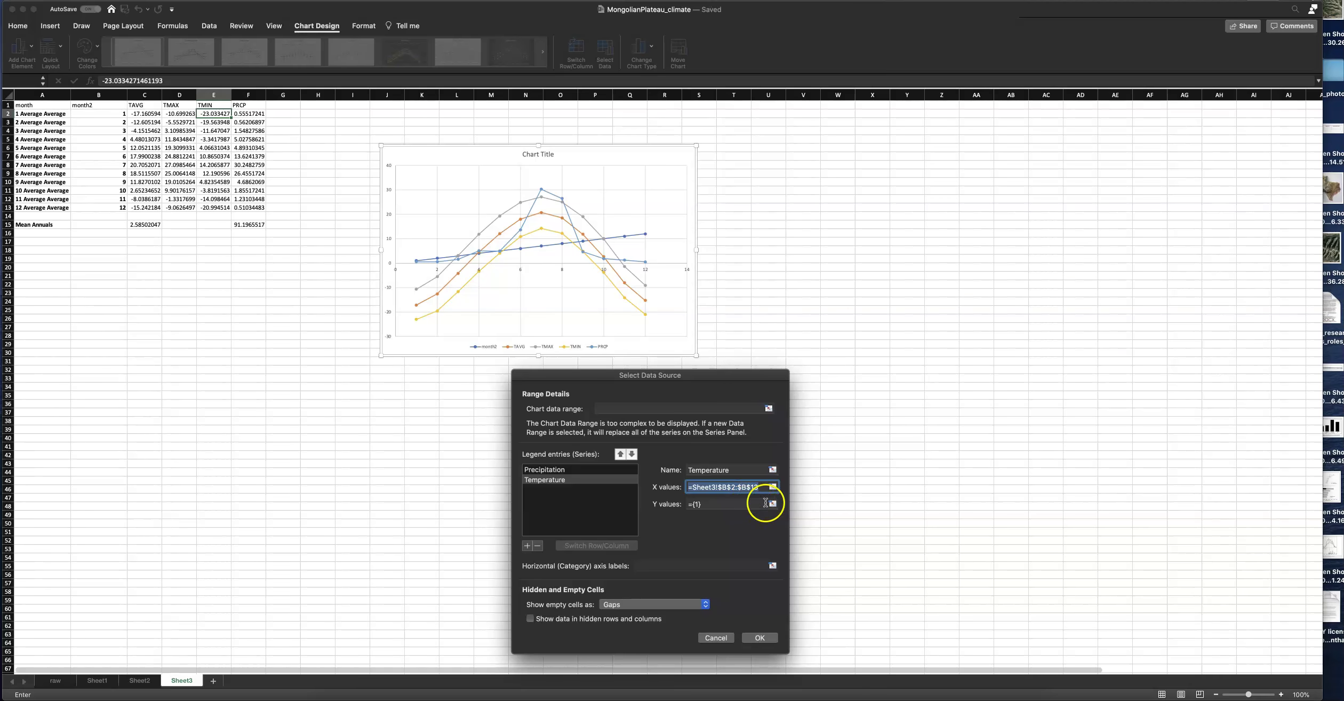
{"action": "left_click", "coordinate": [772, 504]}
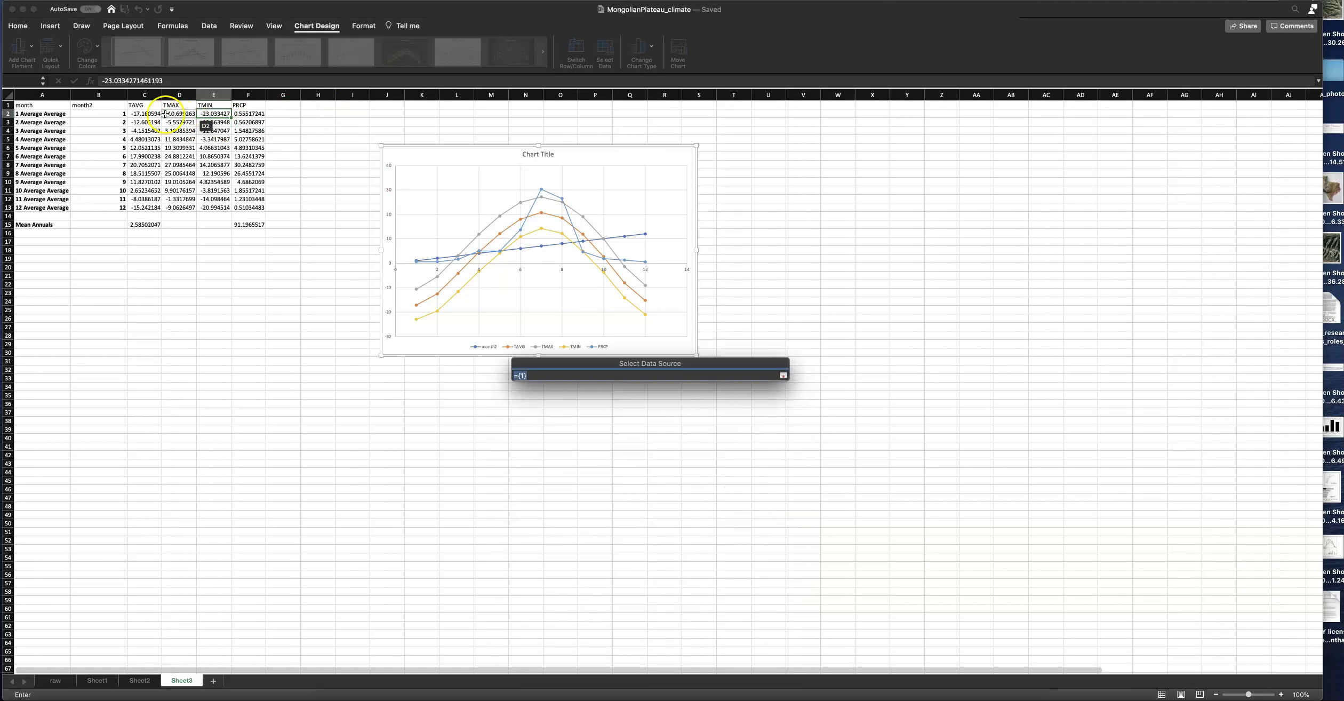
{"action": "left_click_drag", "start_coordinate": [145, 114], "coordinate": [150, 208]}
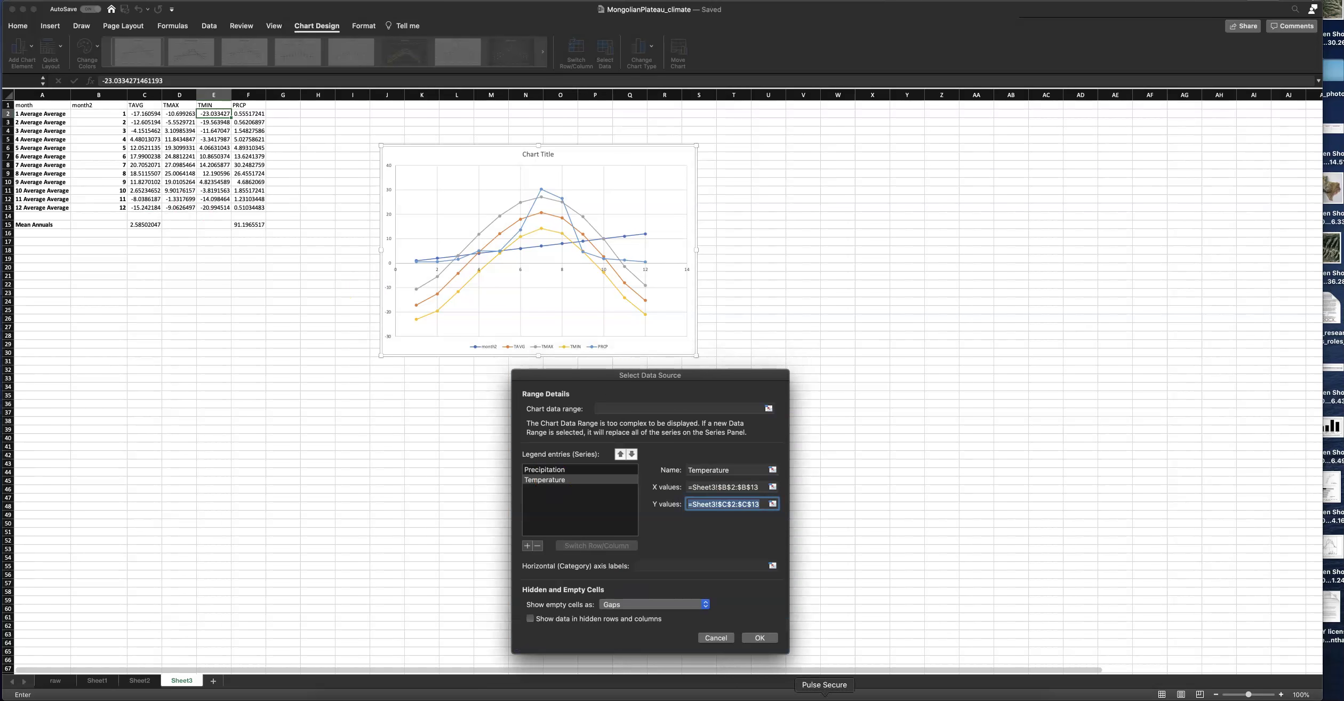
{"action": "left_click", "coordinate": [768, 637]}
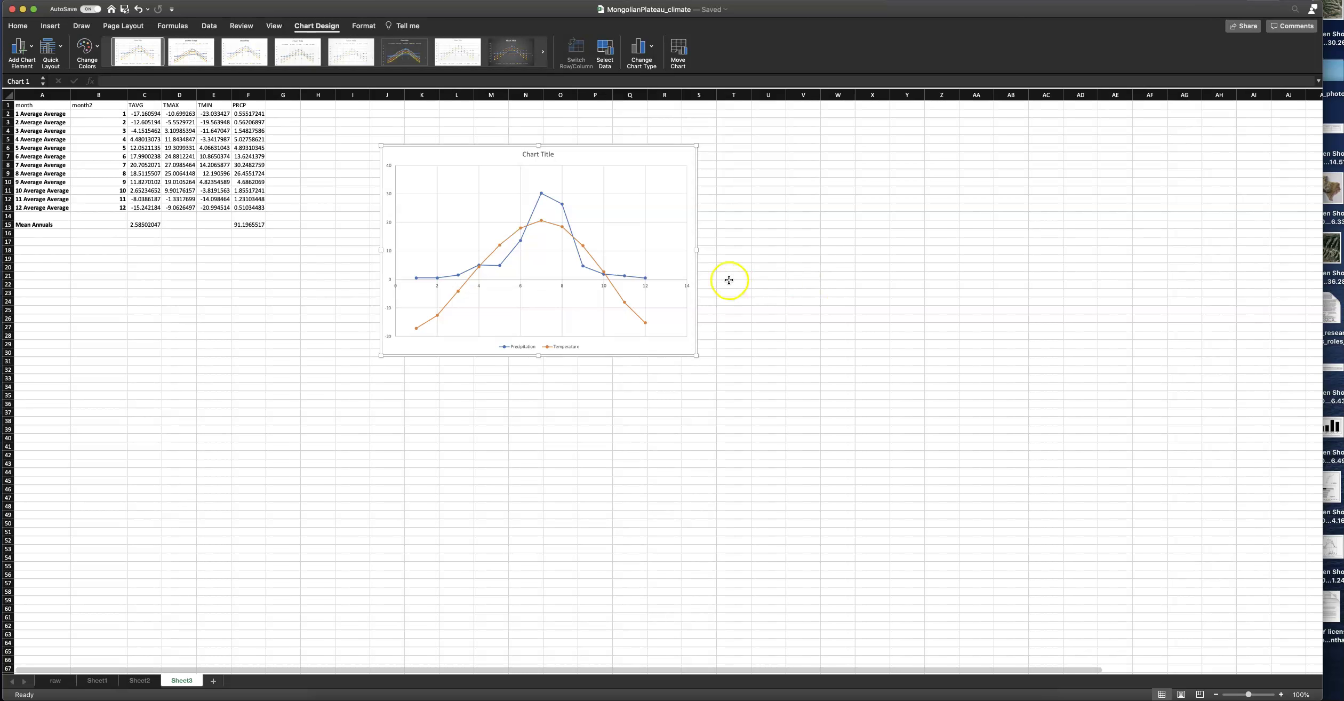
Step: Change the Temperature series line to solid red and close its formatting options
{"action": "mouse_move", "coordinate": [618, 293]}
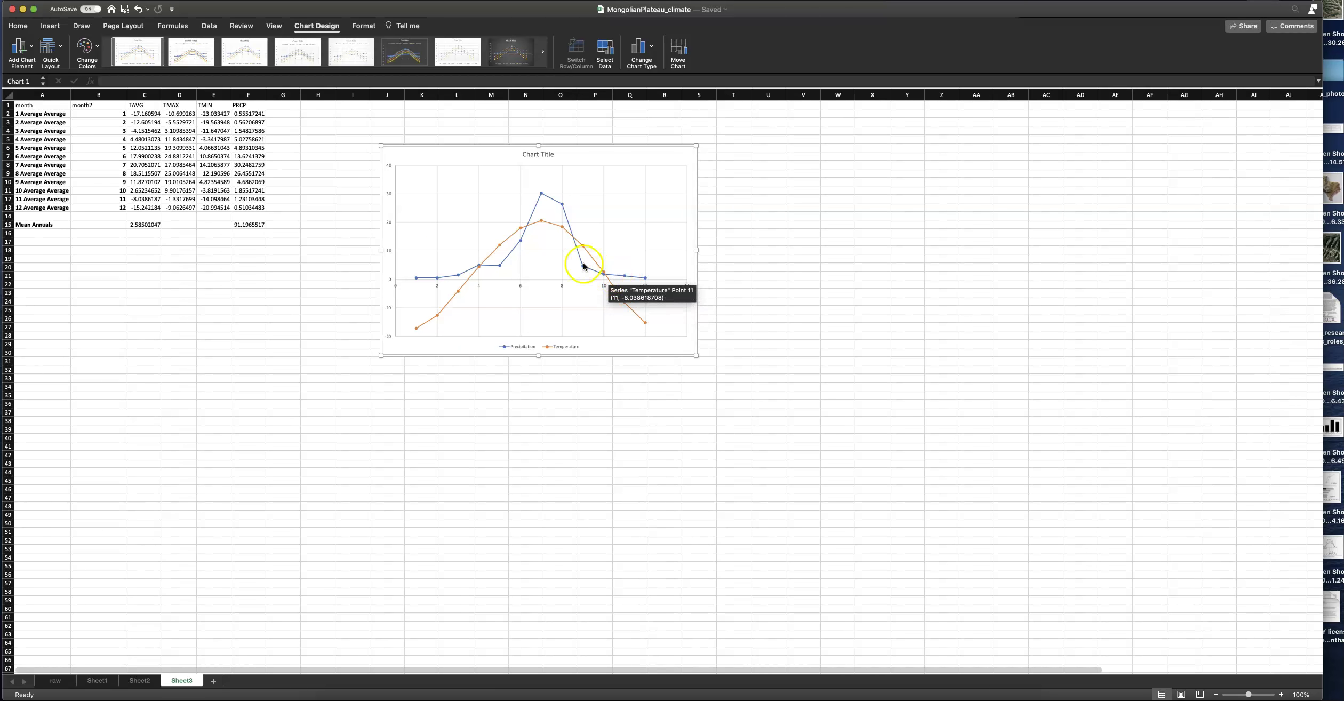
{"action": "left_click", "coordinate": [617, 292]}
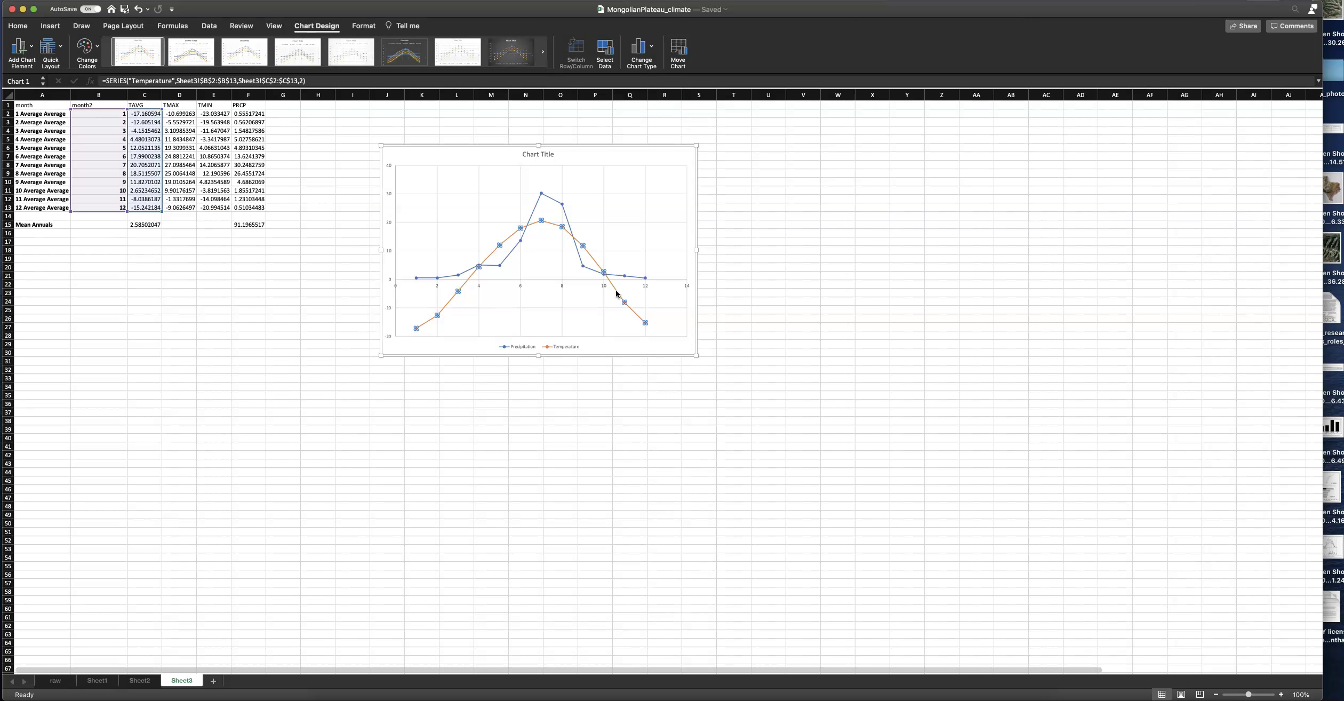
{"action": "left_click", "coordinate": [99, 51]}
{"action": "left_click", "coordinate": [98, 48]}
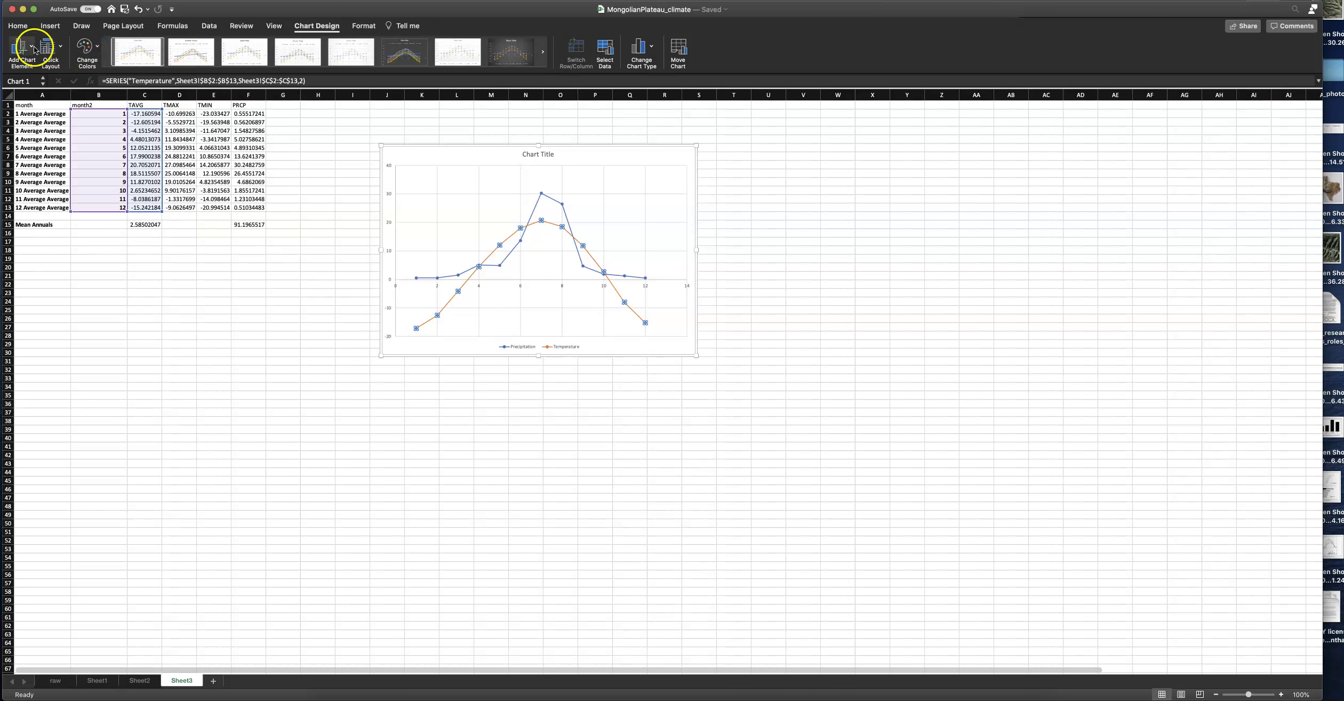
{"action": "mouse_move", "coordinate": [593, 262]}
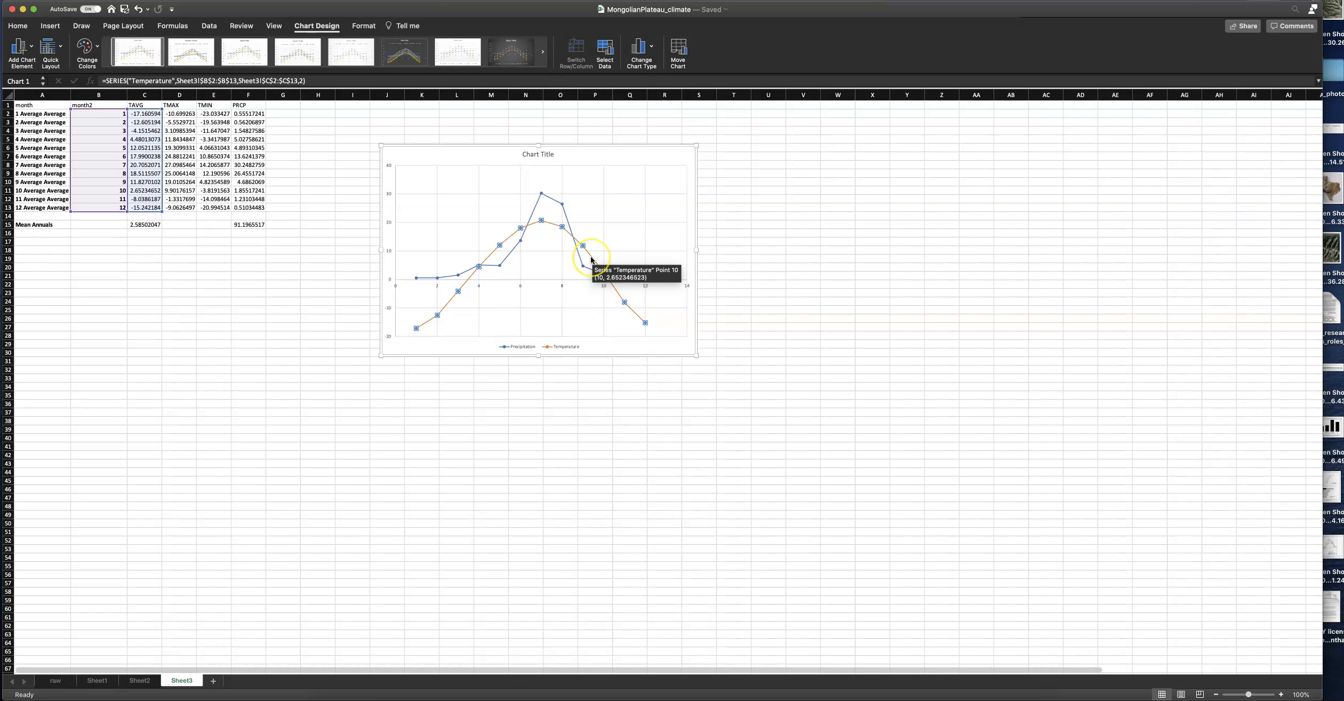
{"action": "right_click", "coordinate": [592, 260]}
{"action": "left_click", "coordinate": [646, 290]}
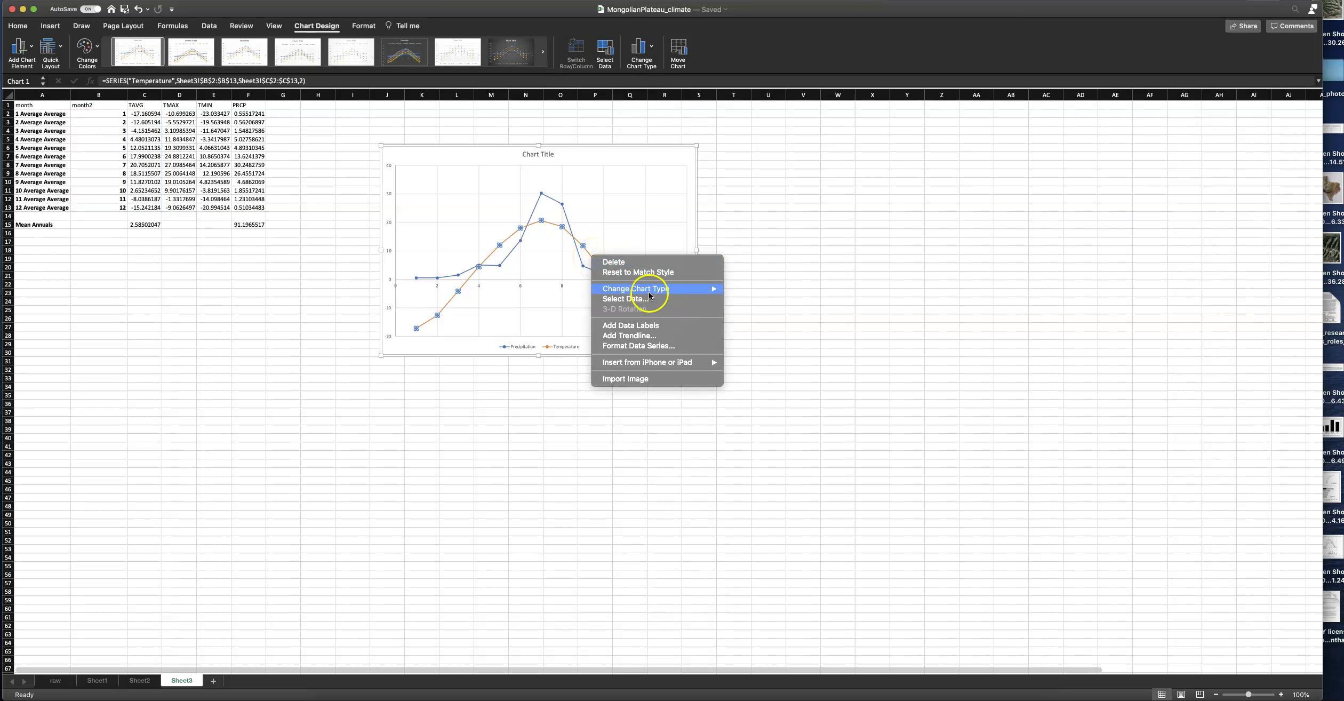
{"action": "left_click", "coordinate": [647, 347]}
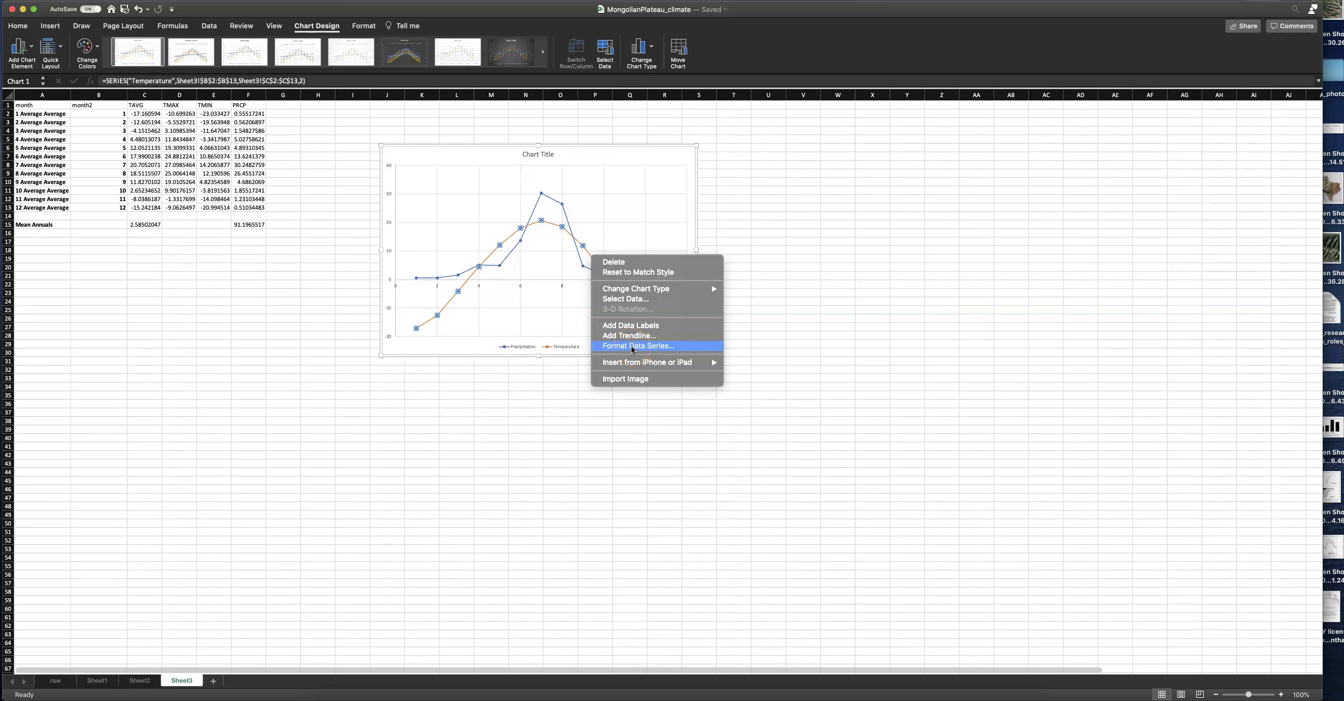
{"action": "left_click", "coordinate": [632, 347]}
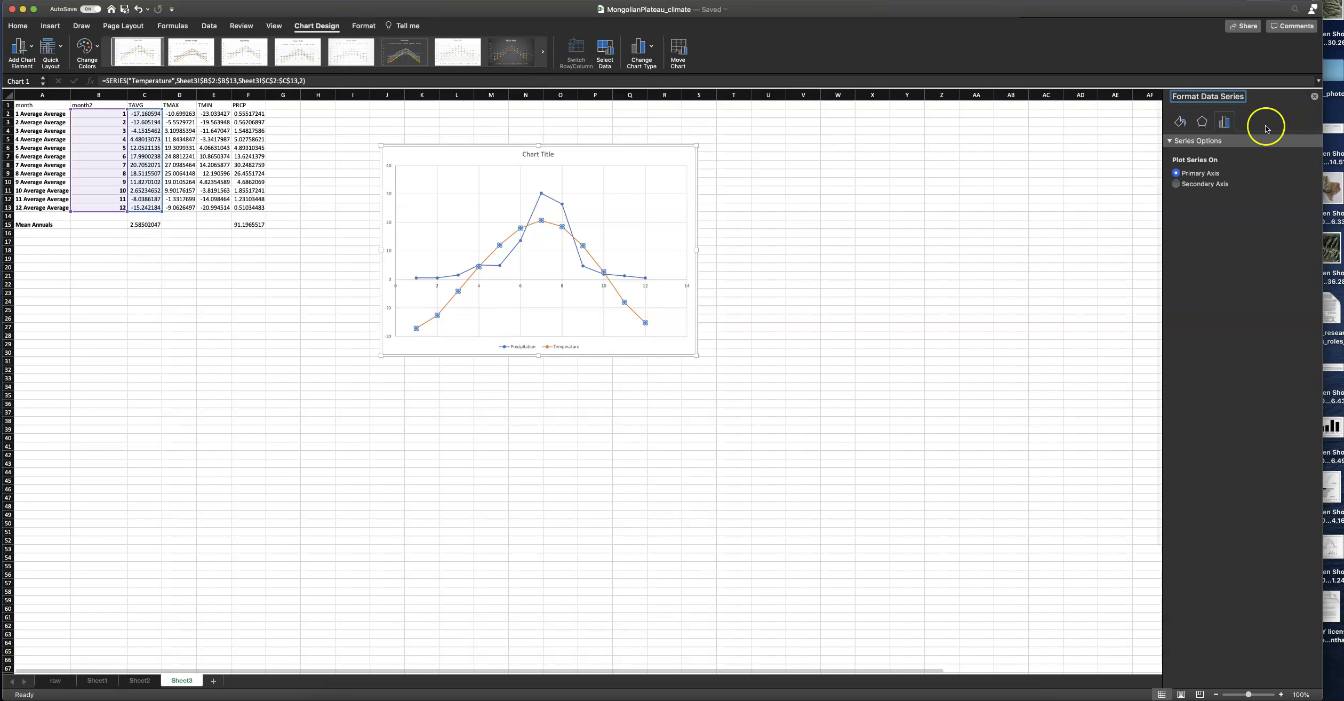
{"action": "left_click", "coordinate": [1179, 123]}
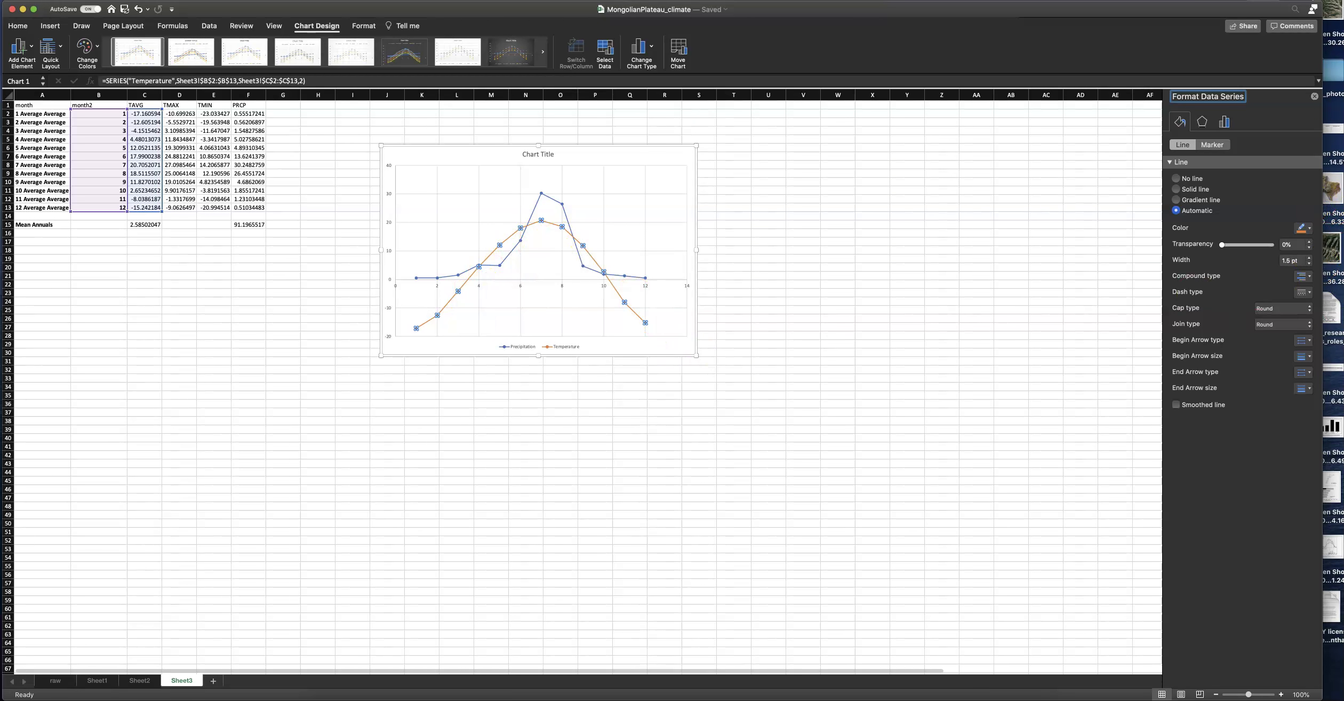
{"action": "left_click", "coordinate": [1310, 231]}
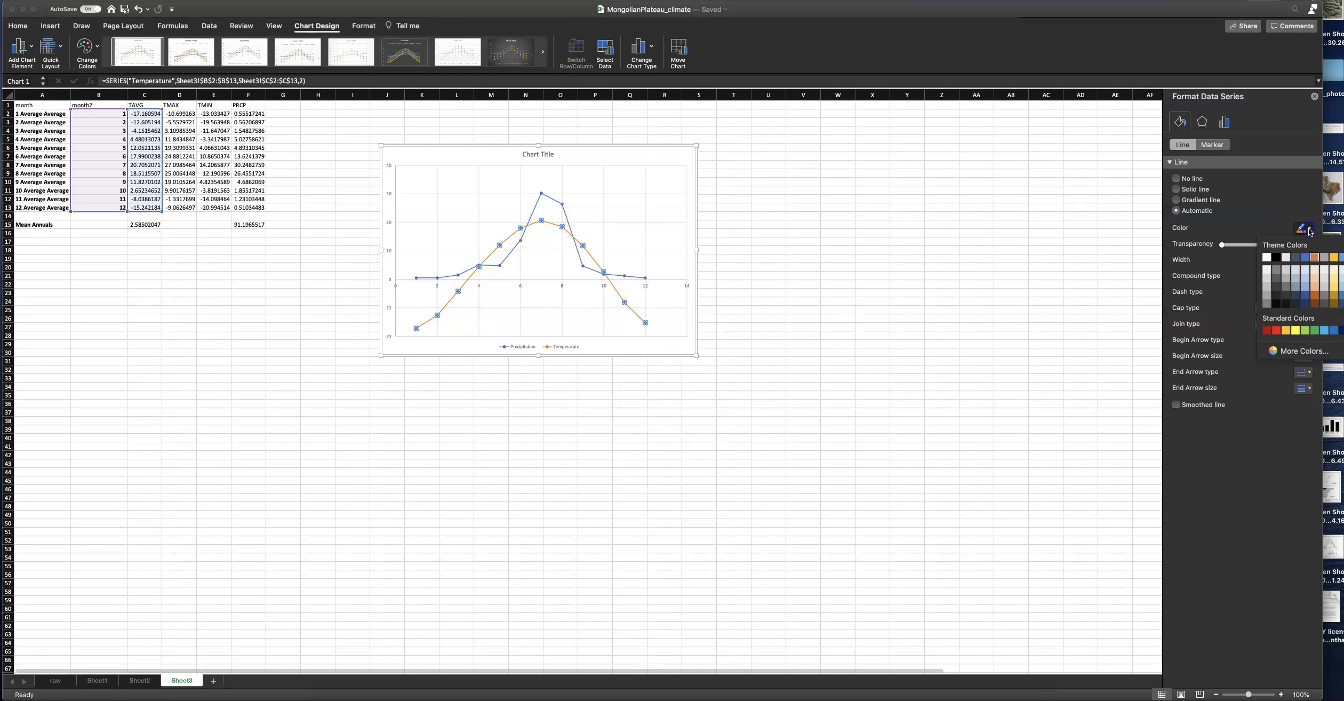
{"action": "left_click", "coordinate": [1277, 330]}
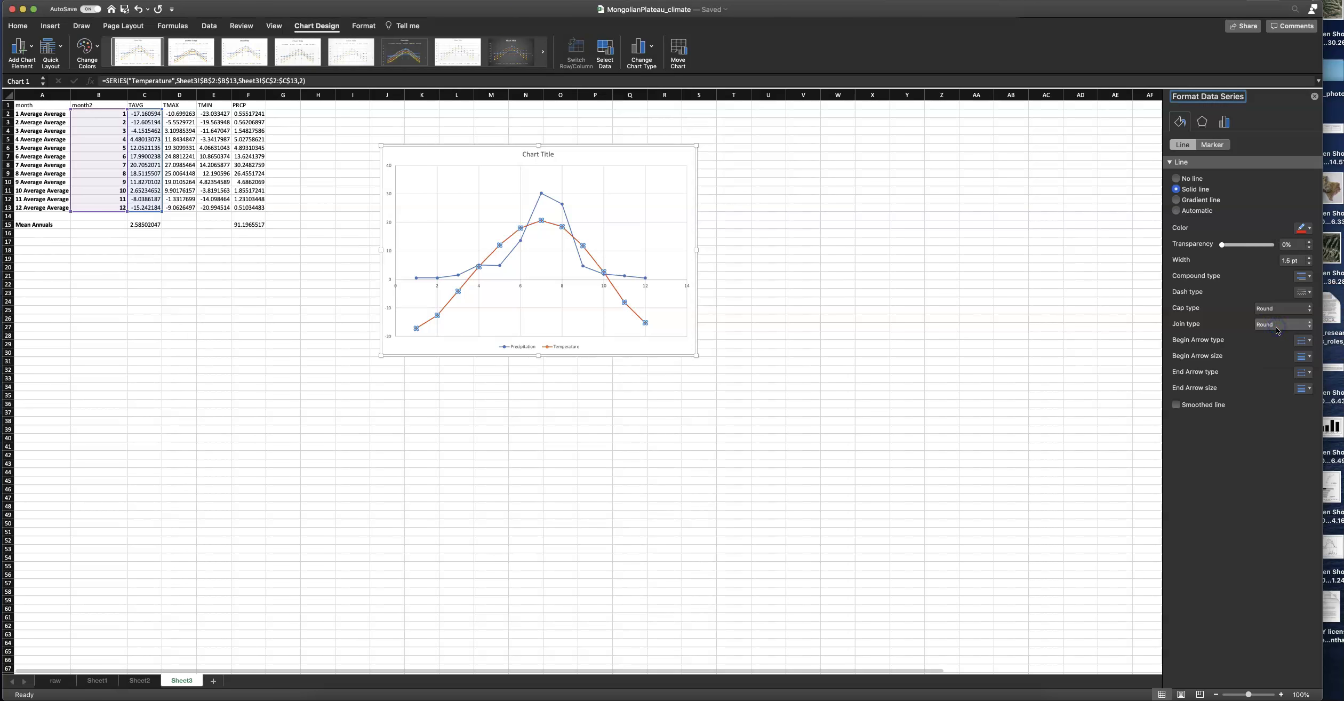
{"action": "left_click", "coordinate": [1314, 97]}
{"action": "left_click", "coordinate": [733, 454]}
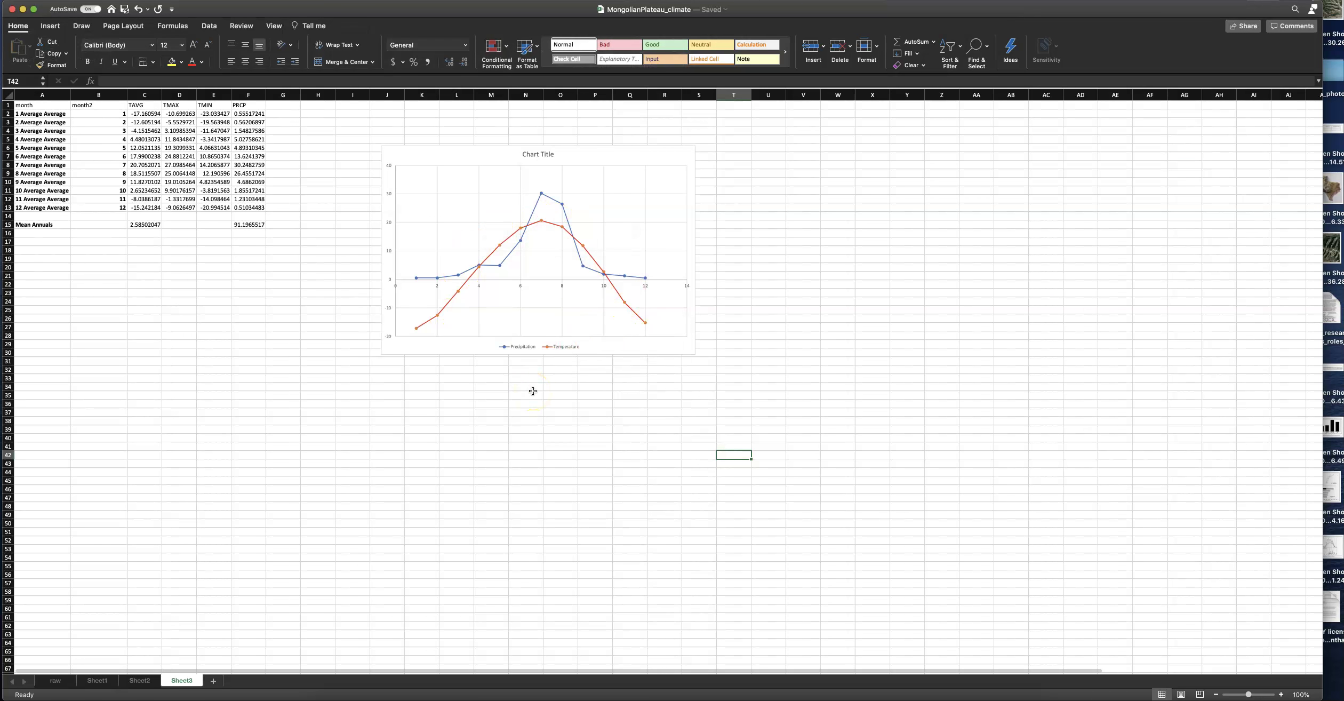
Step: Set the border of the Temperature series markers to solid red and close the formatting options
{"action": "mouse_move", "coordinate": [595, 263]}
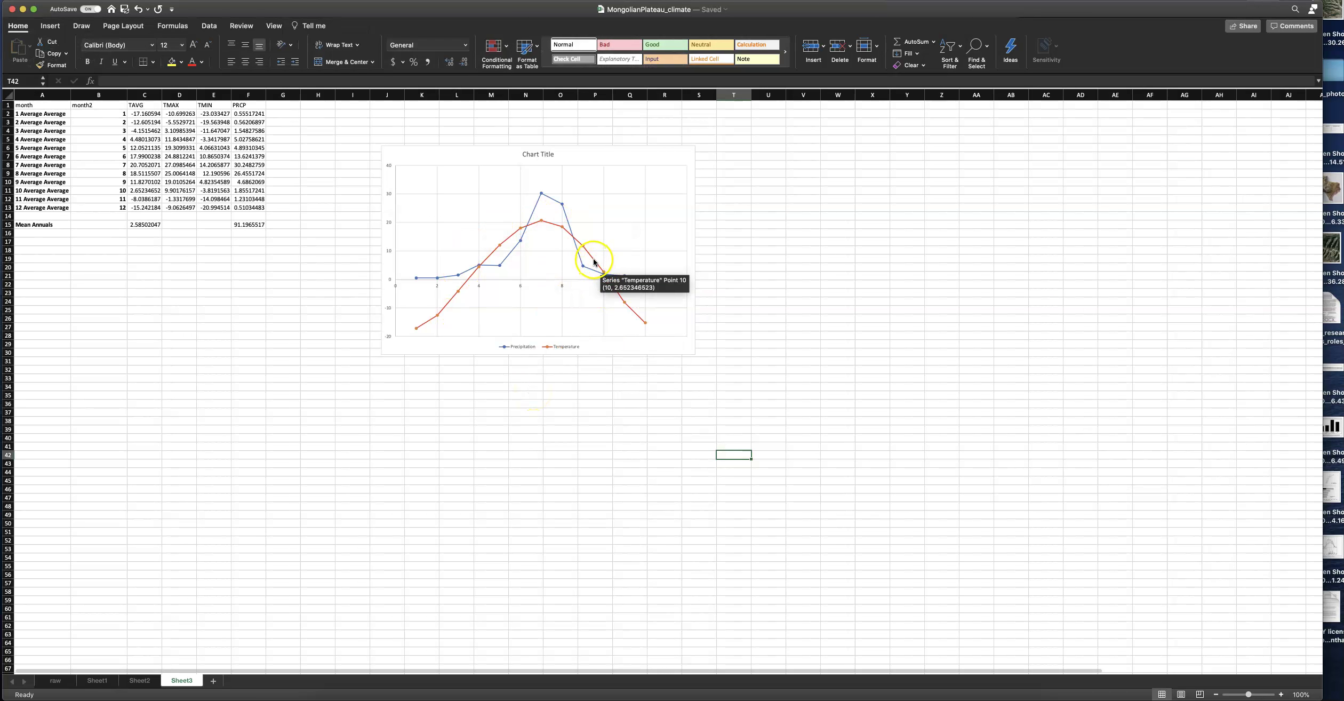
{"action": "scroll", "coordinate": [629, 319], "scroll_direction": "up", "scroll_amount": 5}
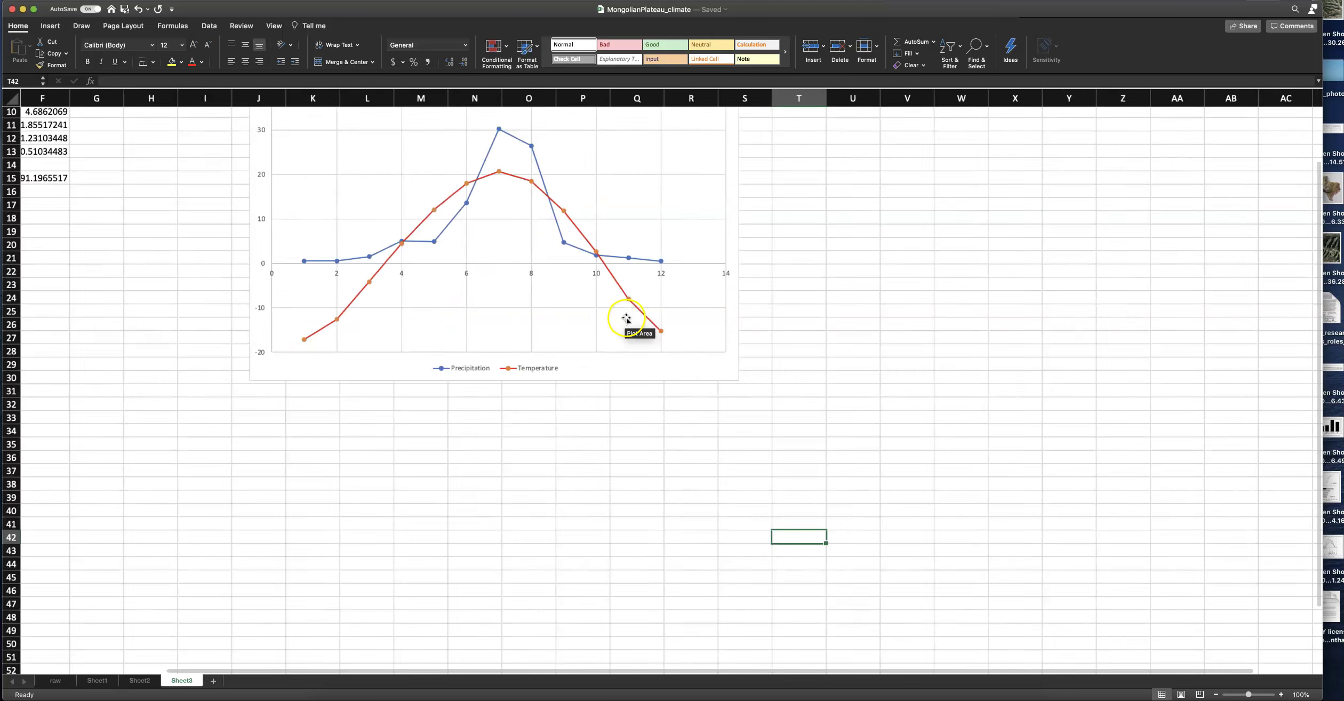
{"action": "scroll", "coordinate": [630, 318], "scroll_direction": "up", "scroll_amount": 5}
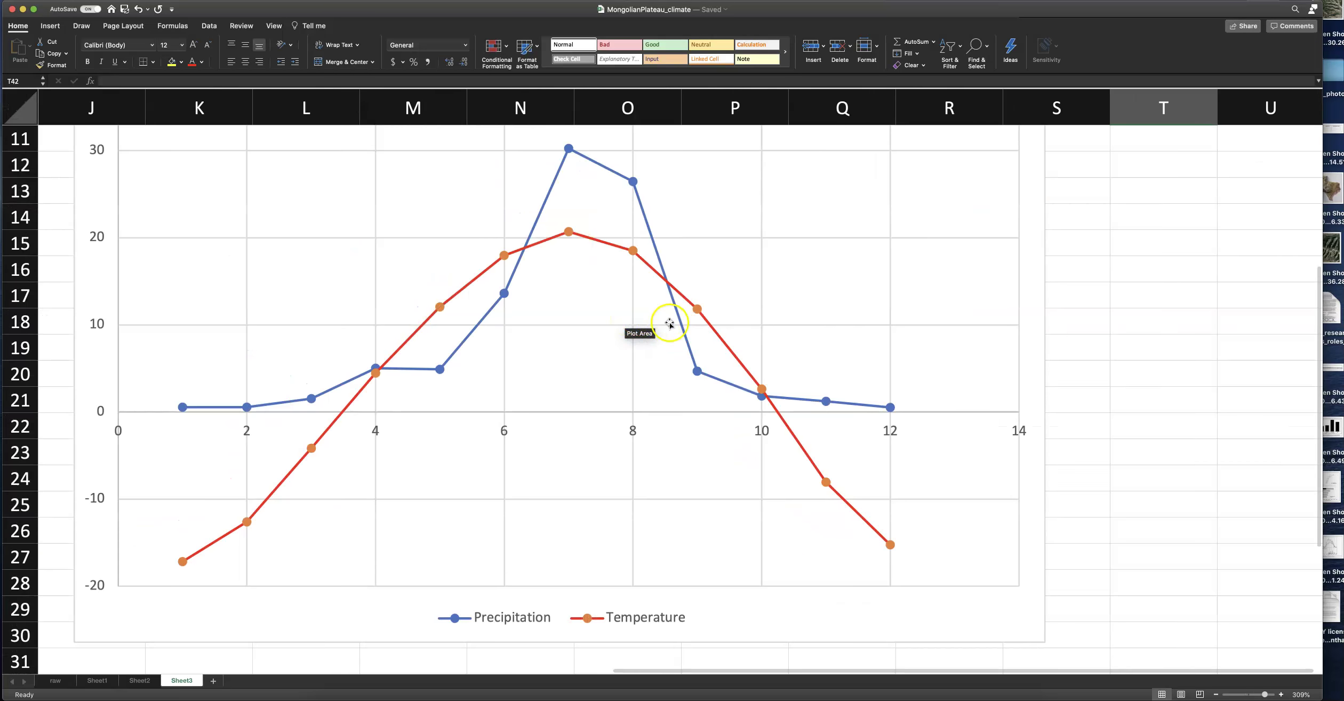
{"action": "left_click", "coordinate": [710, 329]}
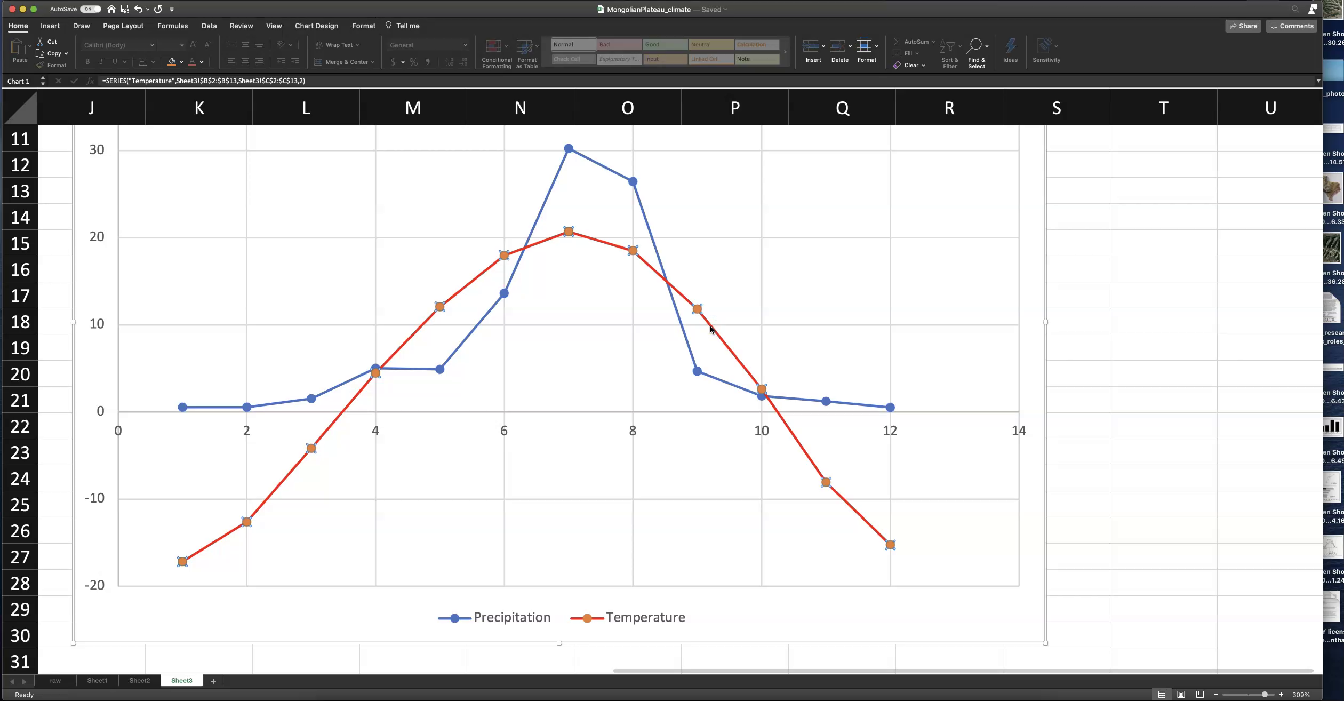
{"action": "right_click", "coordinate": [711, 327]}
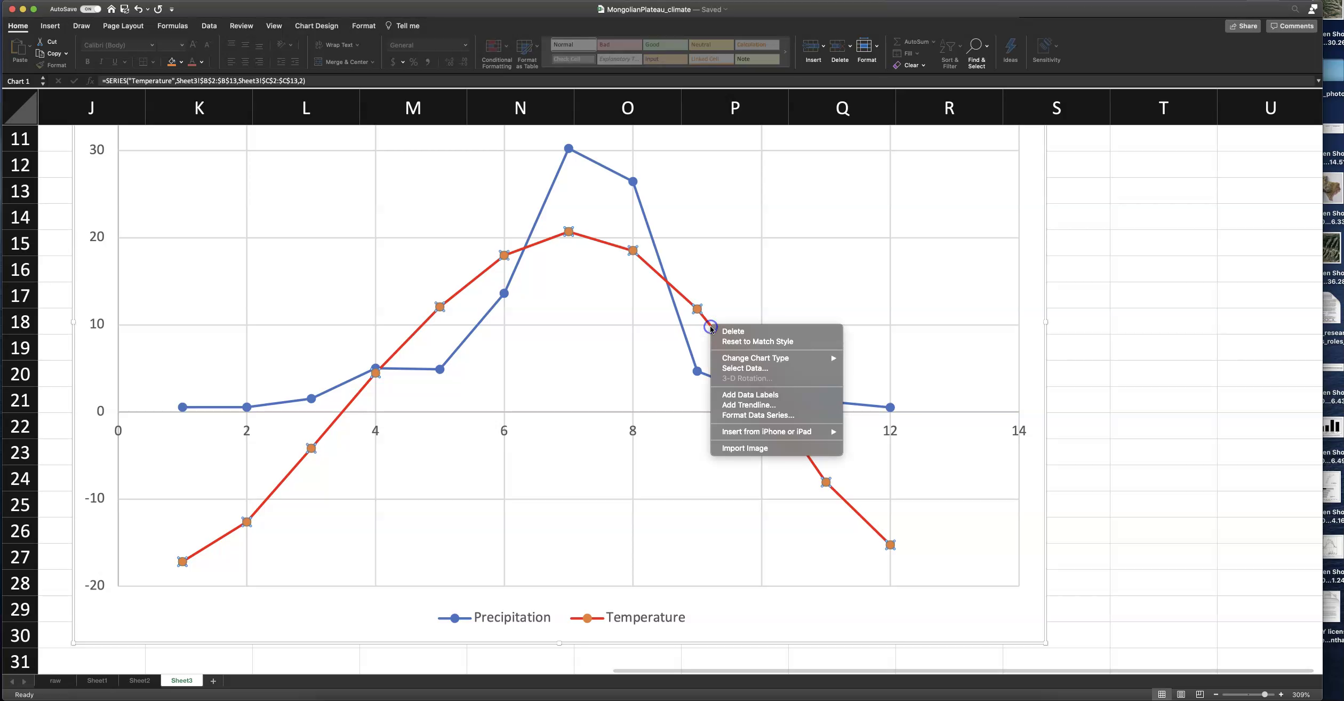
{"action": "left_click", "coordinate": [752, 415]}
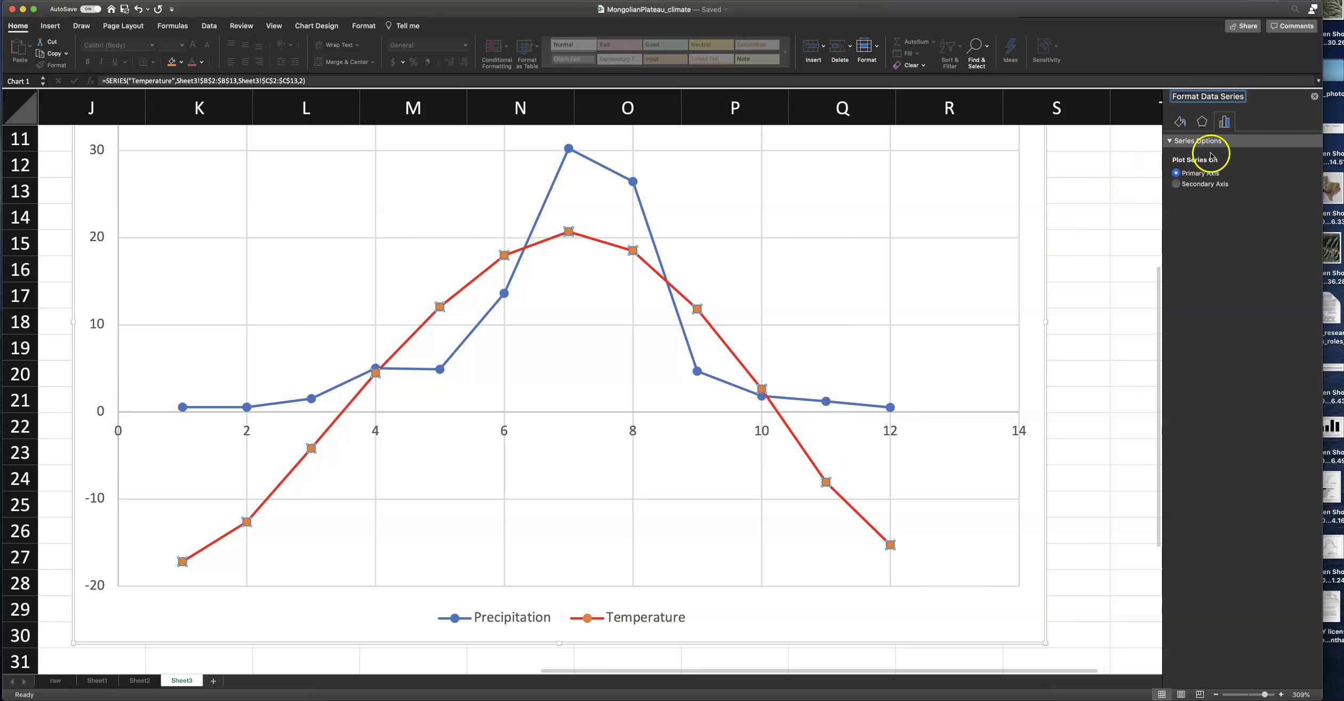
{"action": "left_click", "coordinate": [1181, 122]}
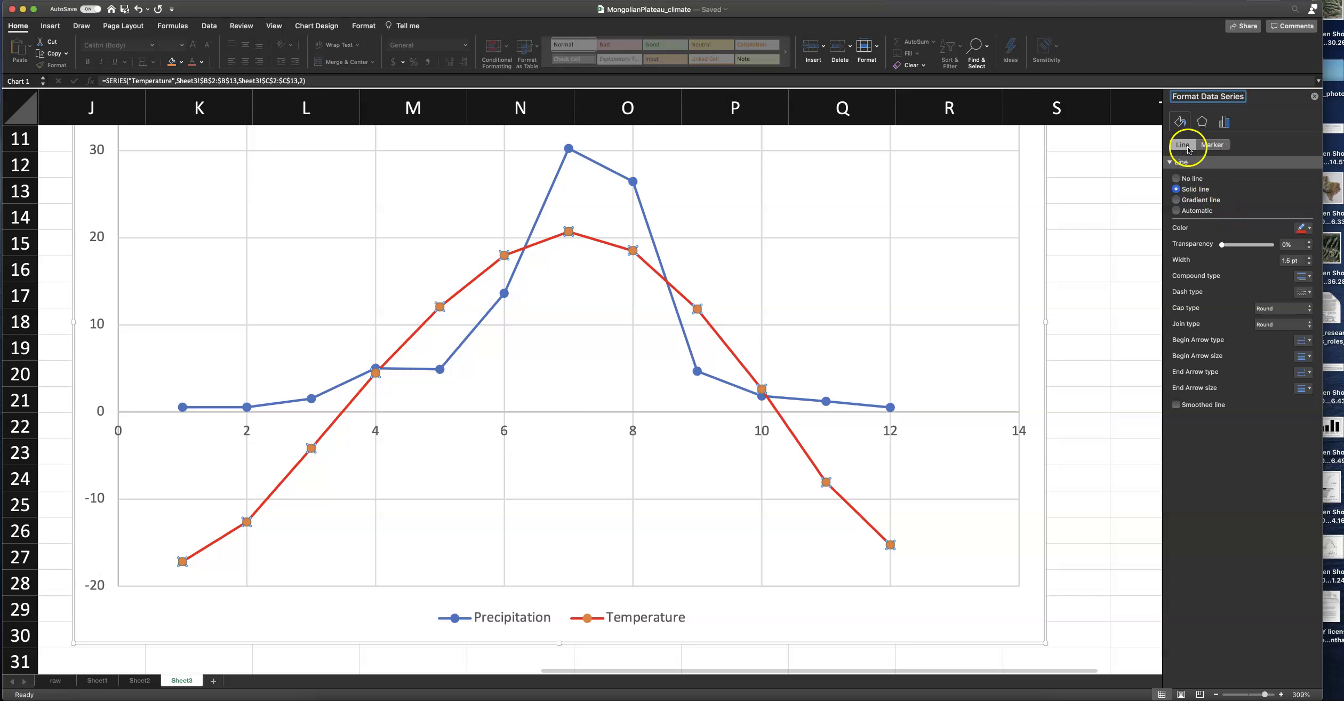
{"action": "left_click", "coordinate": [1212, 144]}
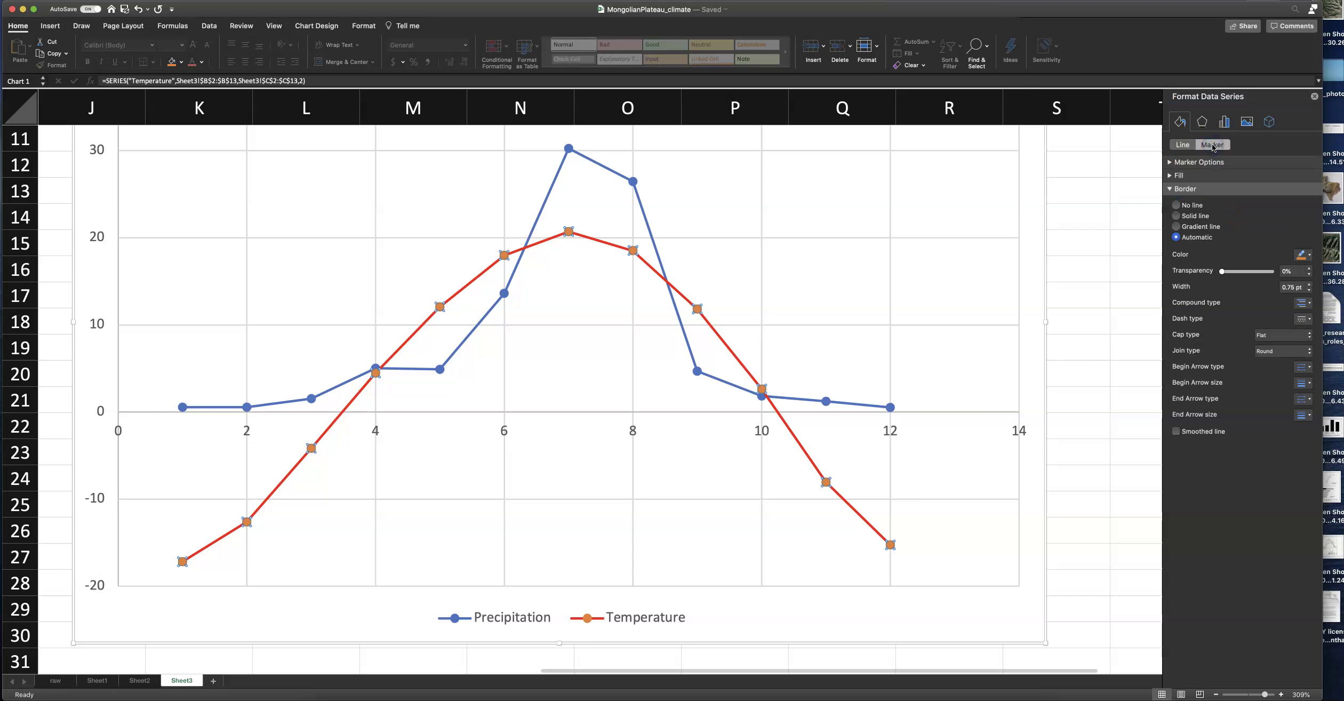
{"action": "left_click", "coordinate": [1302, 255]}
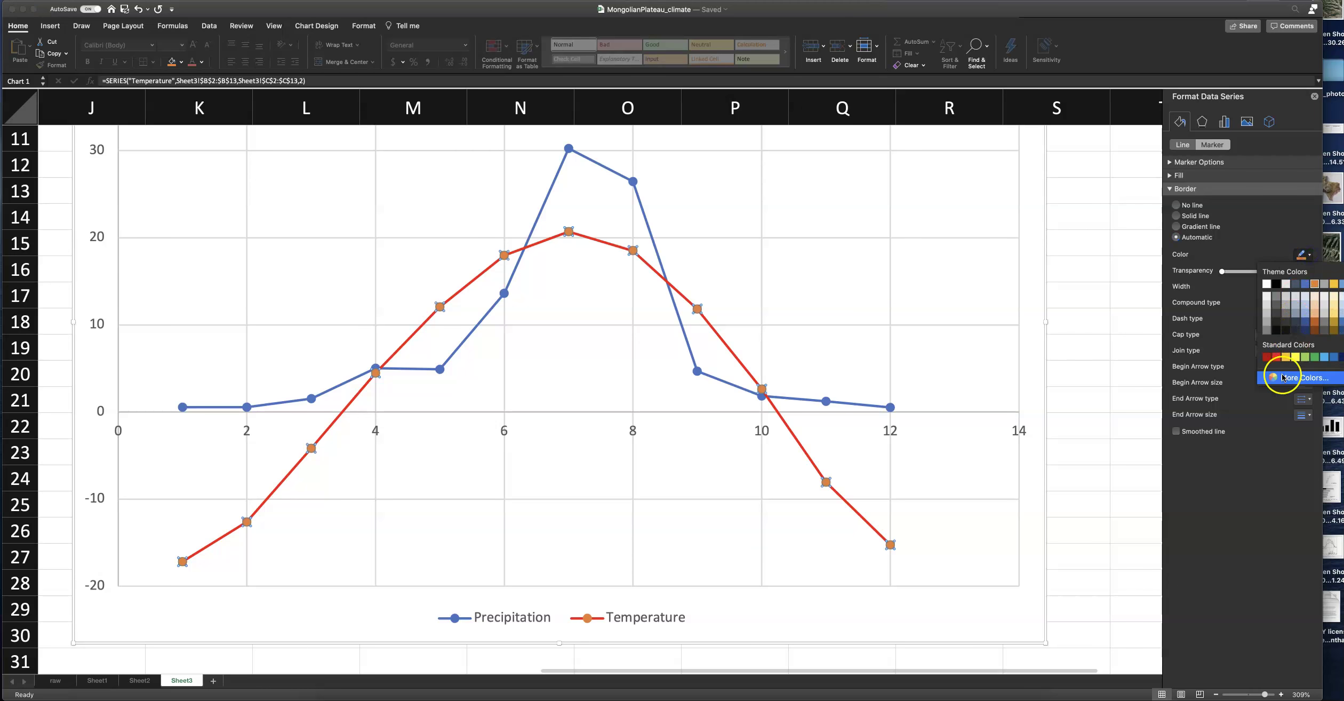
{"action": "left_click", "coordinate": [1277, 357]}
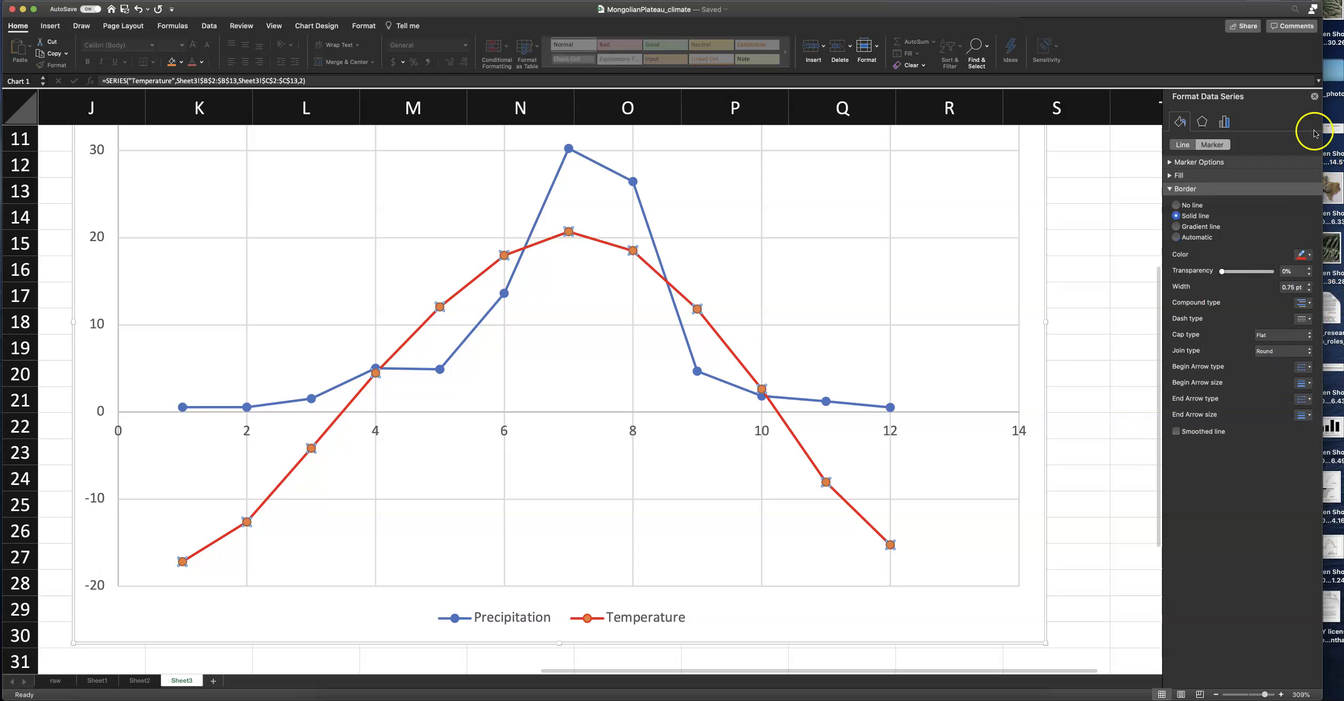
{"action": "left_click", "coordinate": [1315, 97]}
{"action": "left_click", "coordinate": [780, 293]}
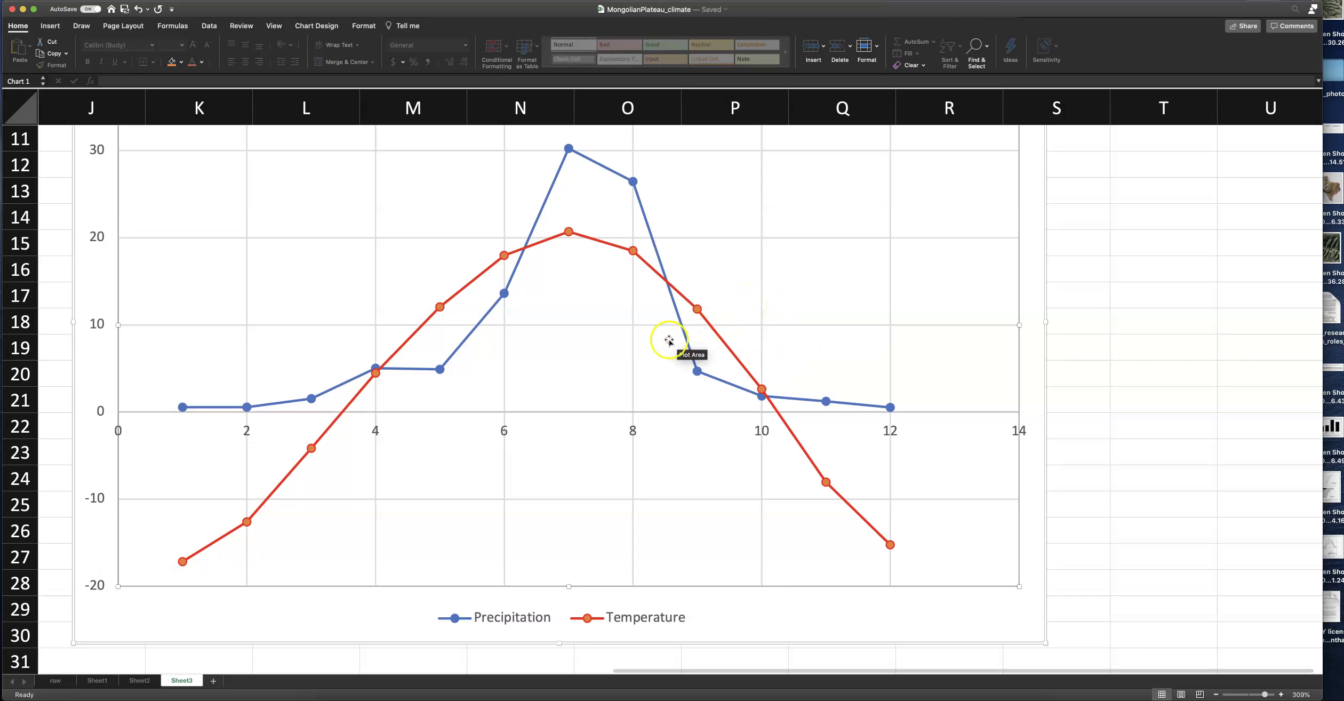
Step: Fill the Temperature series markers with solid red
{"action": "left_click", "coordinate": [708, 322]}
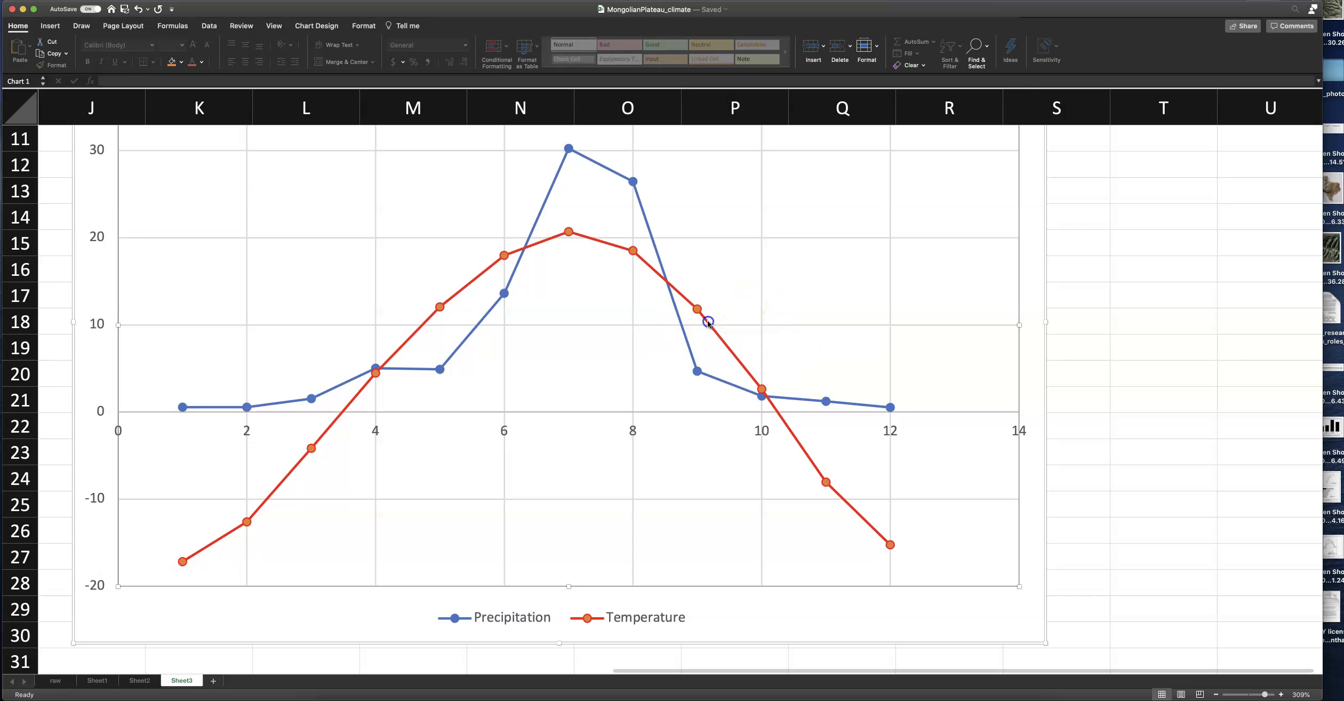
{"action": "right_click", "coordinate": [707, 321]}
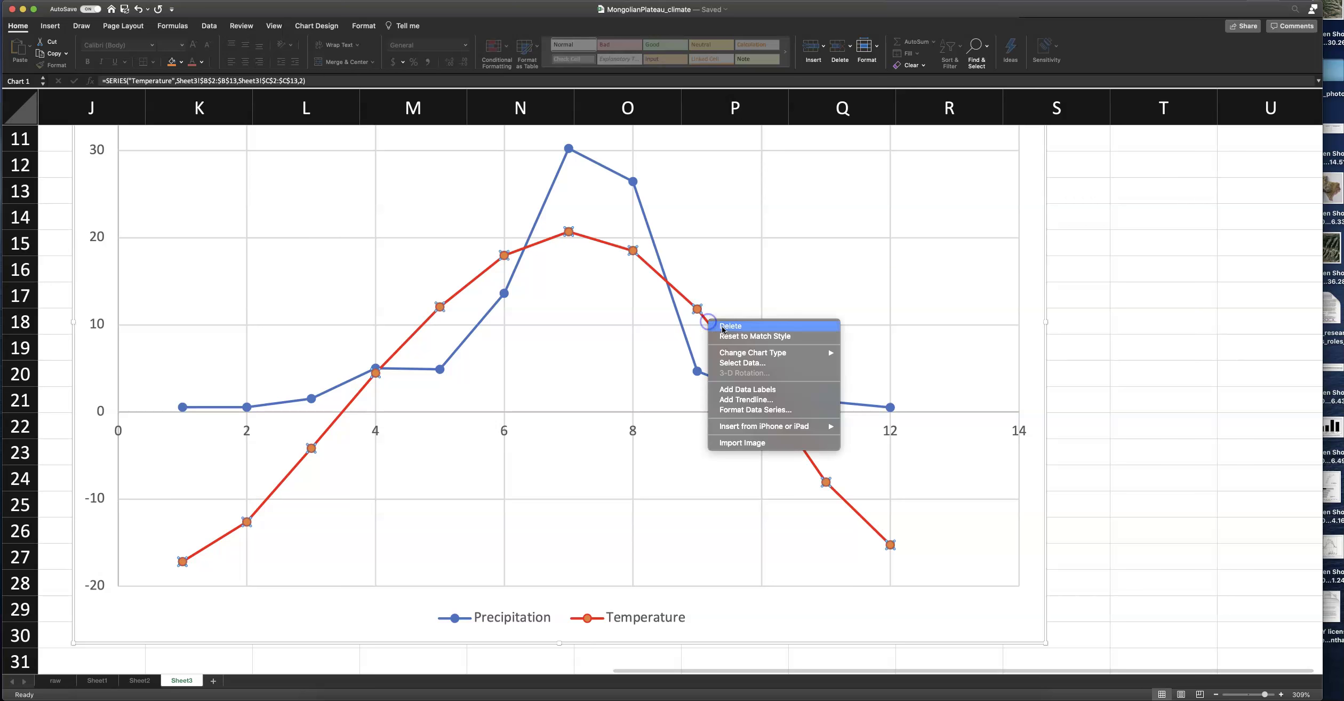
{"action": "left_click", "coordinate": [752, 411]}
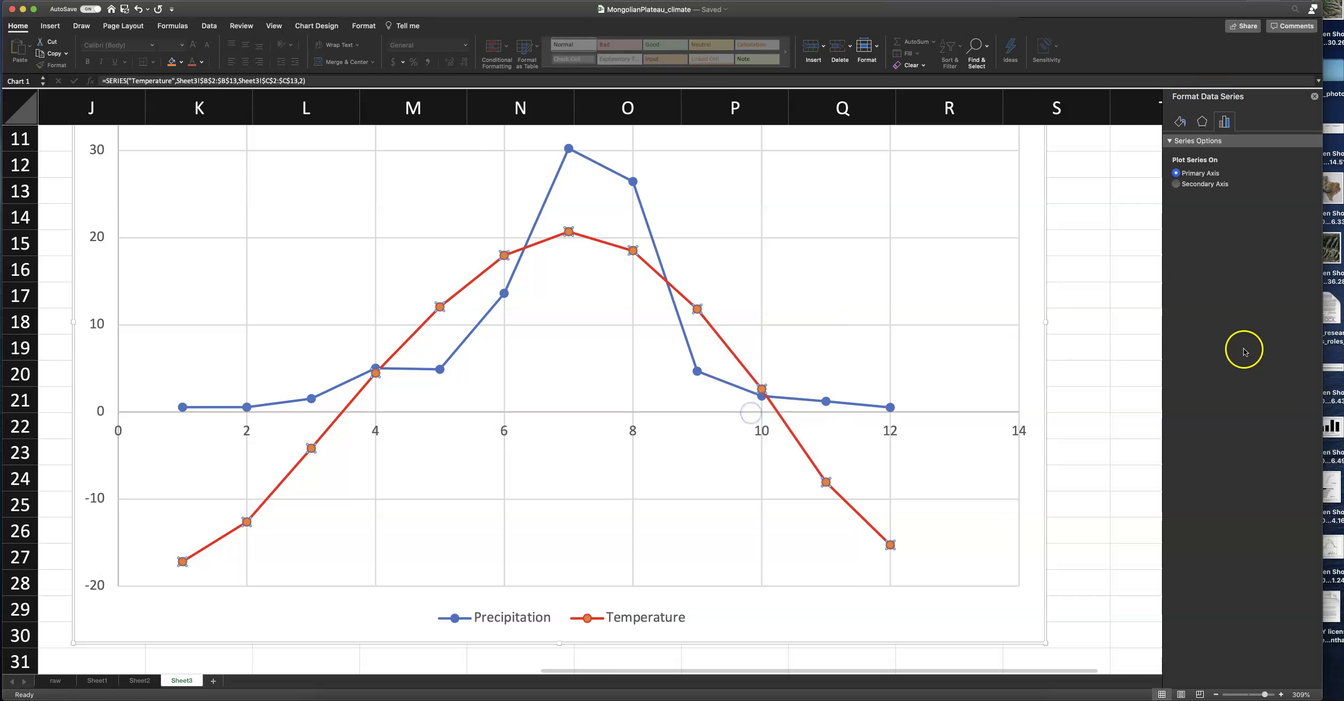
{"action": "left_click", "coordinate": [1181, 123]}
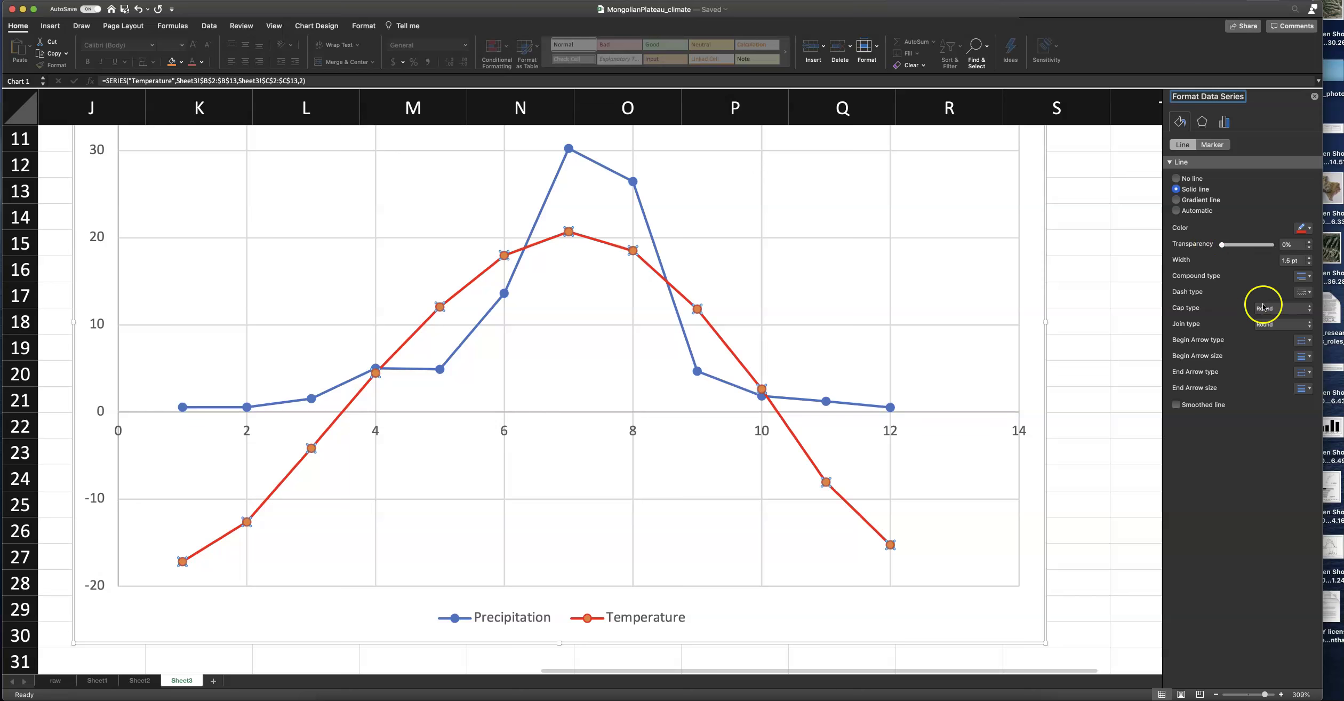
{"action": "left_click", "coordinate": [1214, 144]}
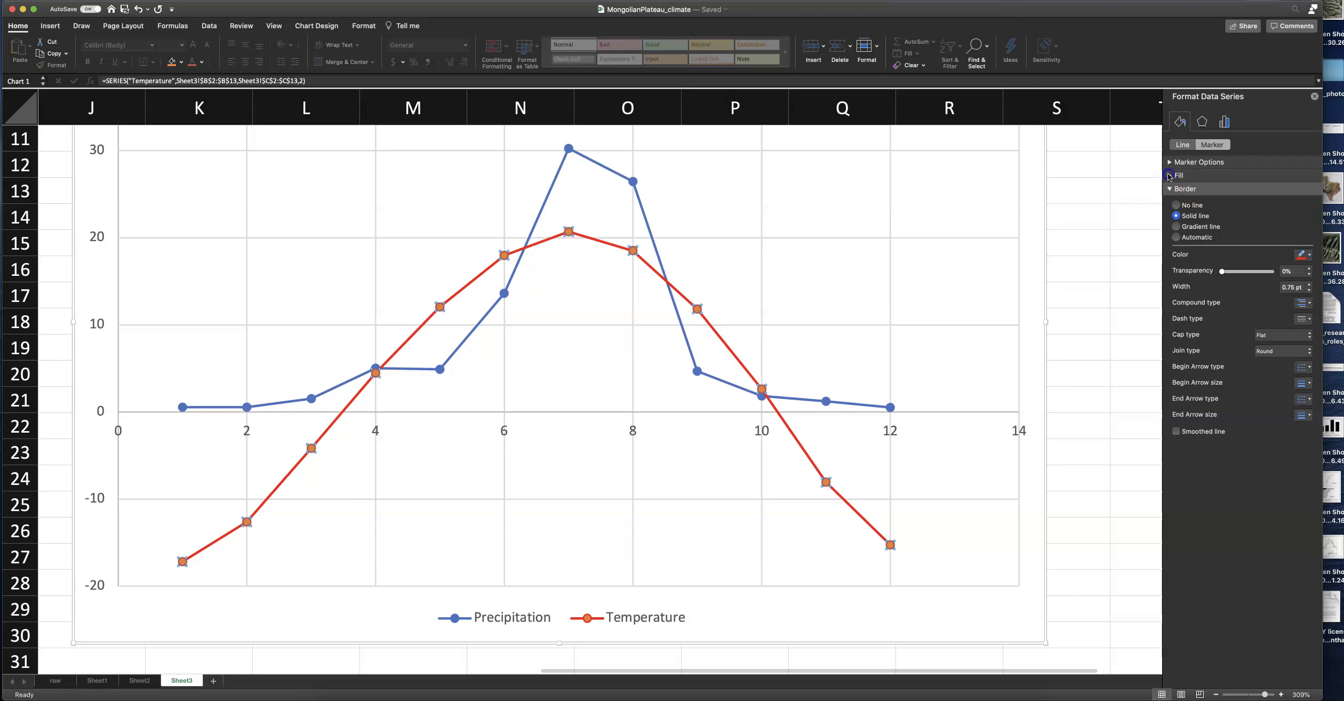
{"action": "left_click", "coordinate": [1169, 176]}
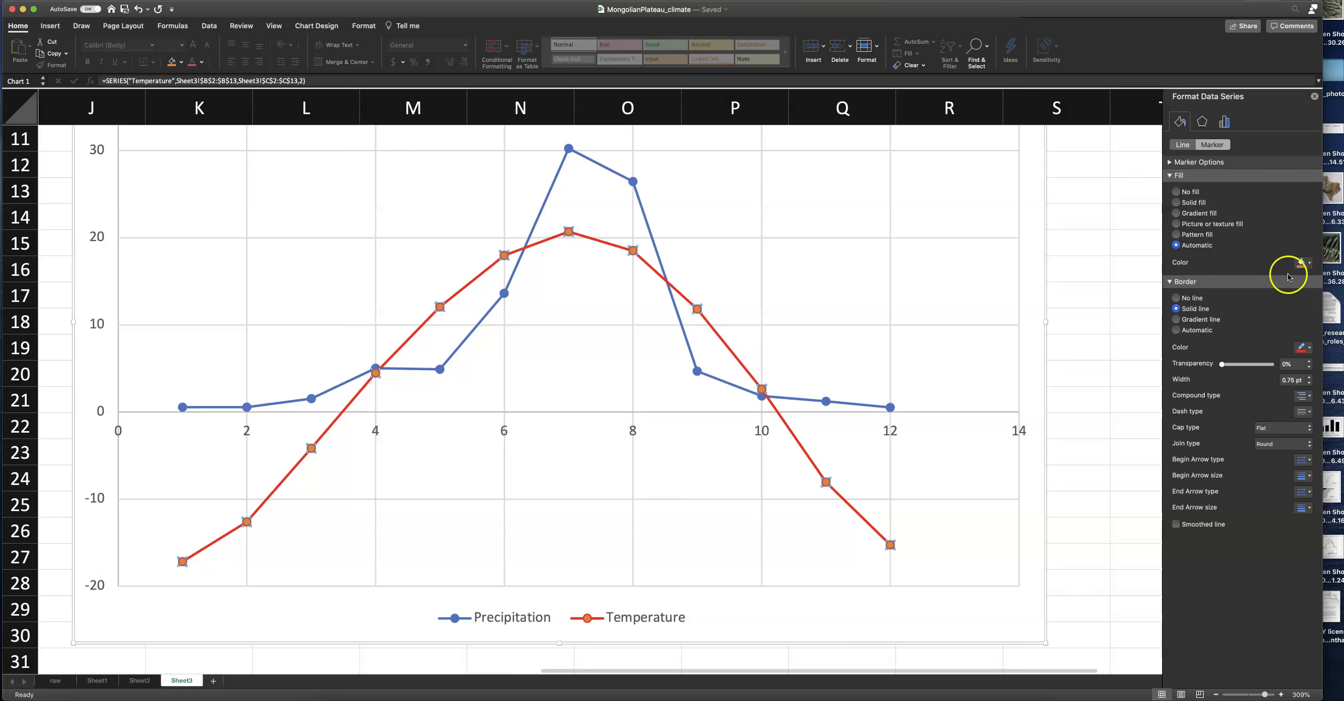
{"action": "left_click", "coordinate": [1309, 263]}
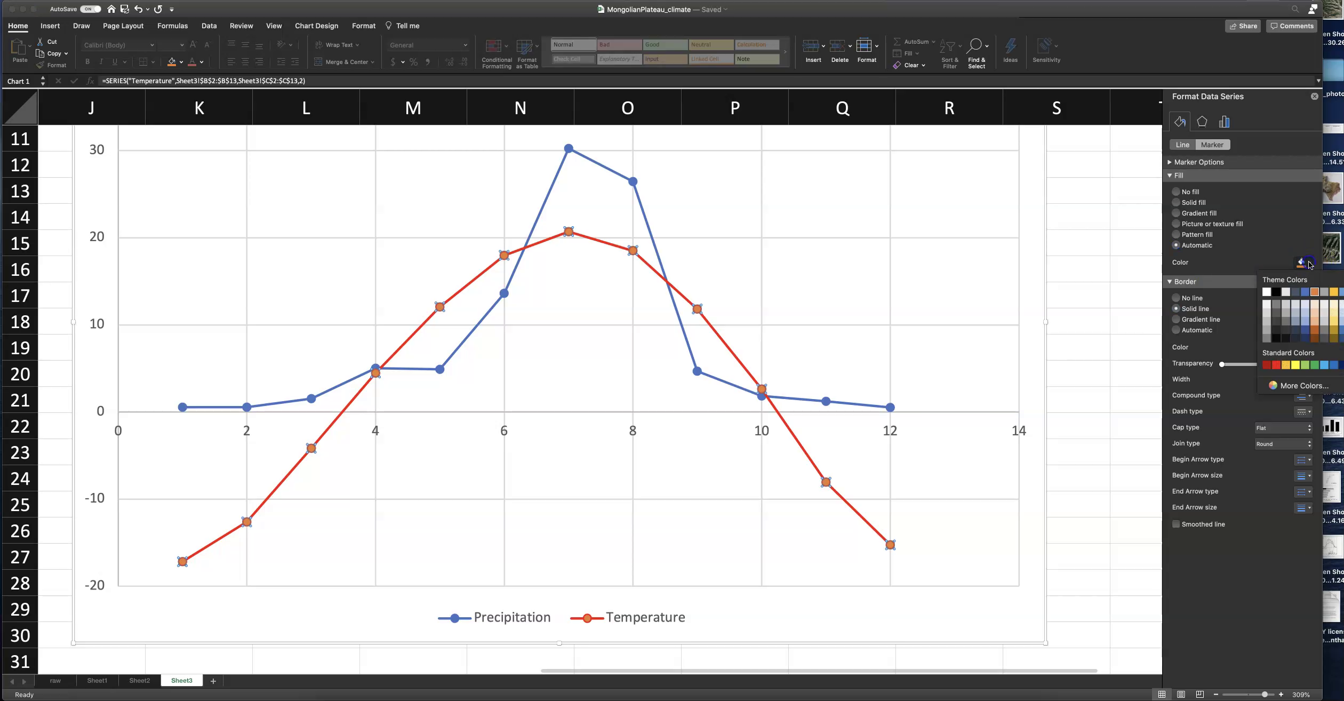
{"action": "left_click", "coordinate": [1277, 365]}
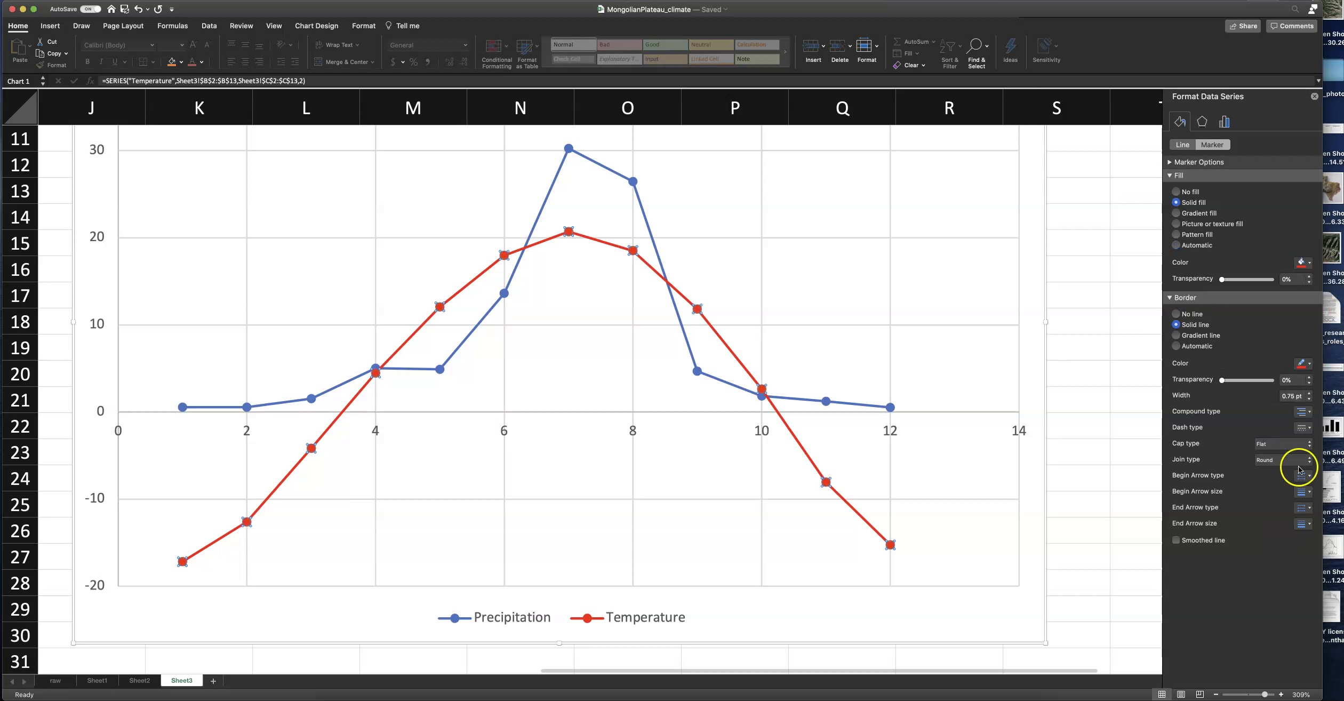
Step: Remove the markers from the Temperature series and close its formatting options
{"action": "left_click", "coordinate": [1169, 164]}
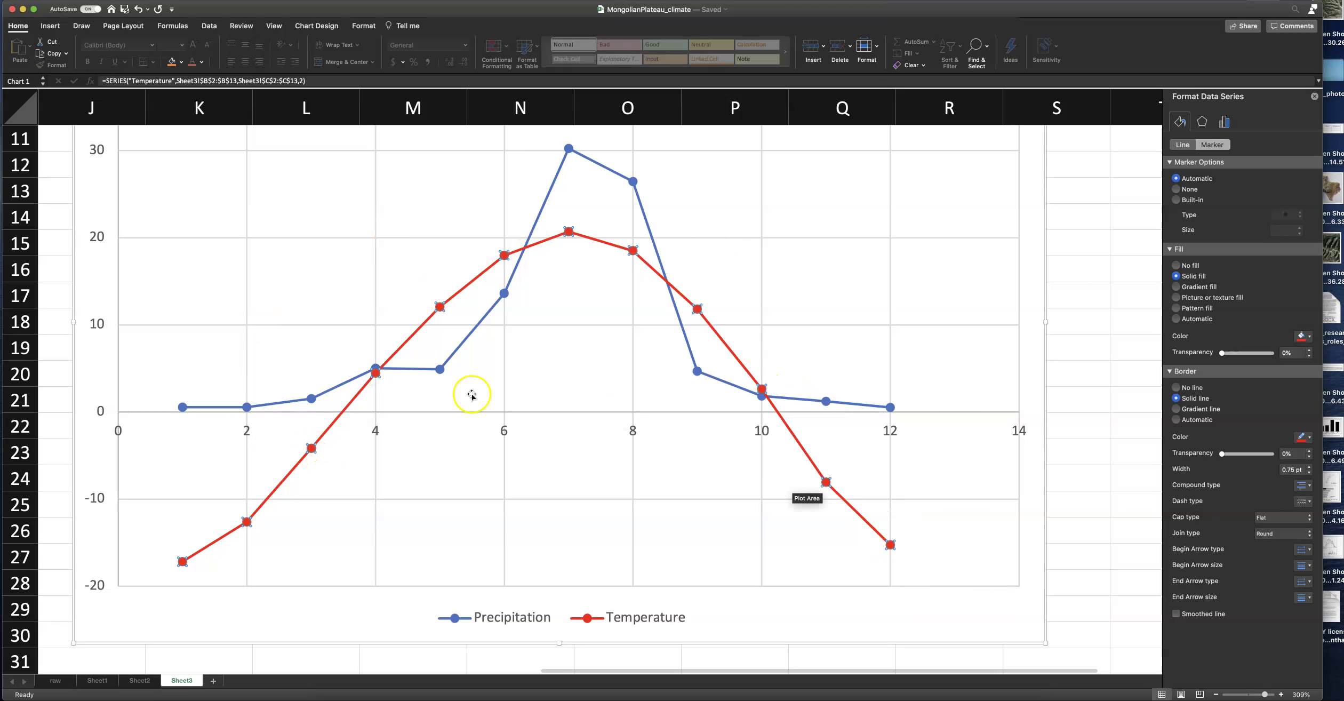
{"action": "left_click", "coordinate": [1177, 190]}
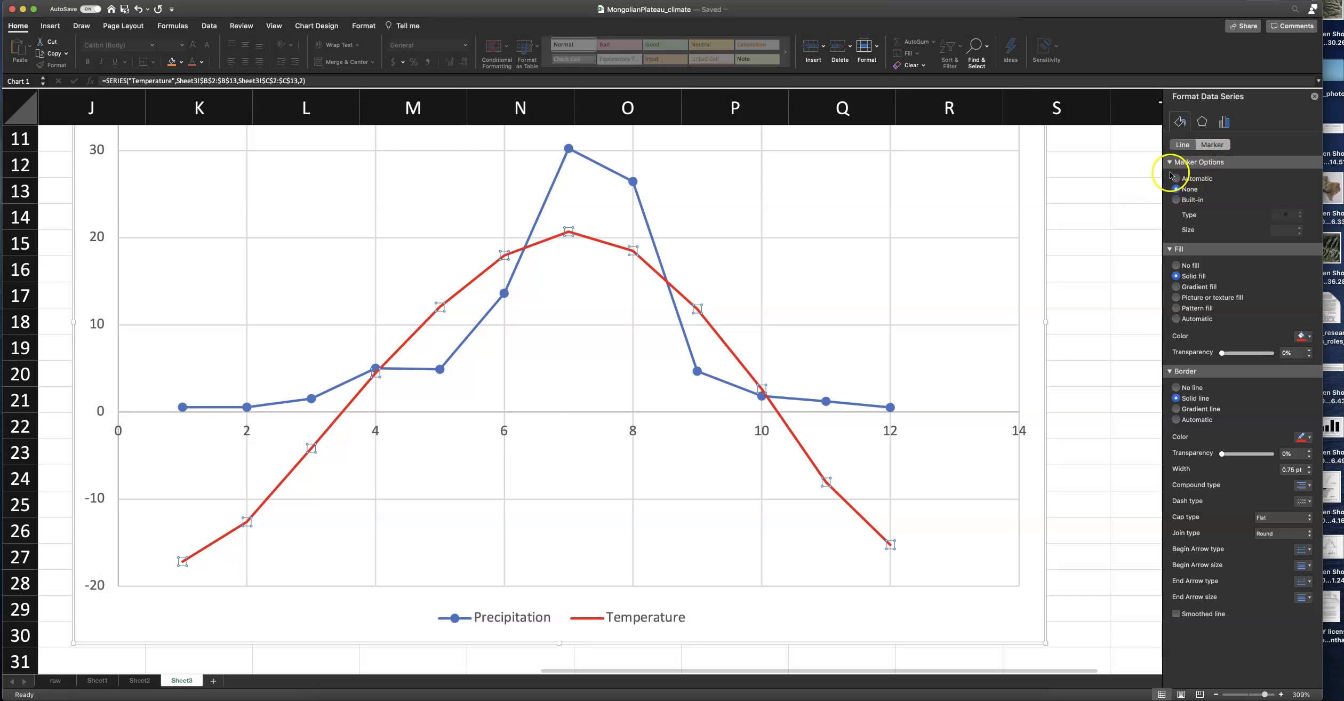
{"action": "left_click", "coordinate": [1315, 97]}
{"action": "left_click", "coordinate": [654, 545]}
Step: Remove the markers from the Precipitation series and close its formatting options
{"action": "left_click", "coordinate": [737, 388]}
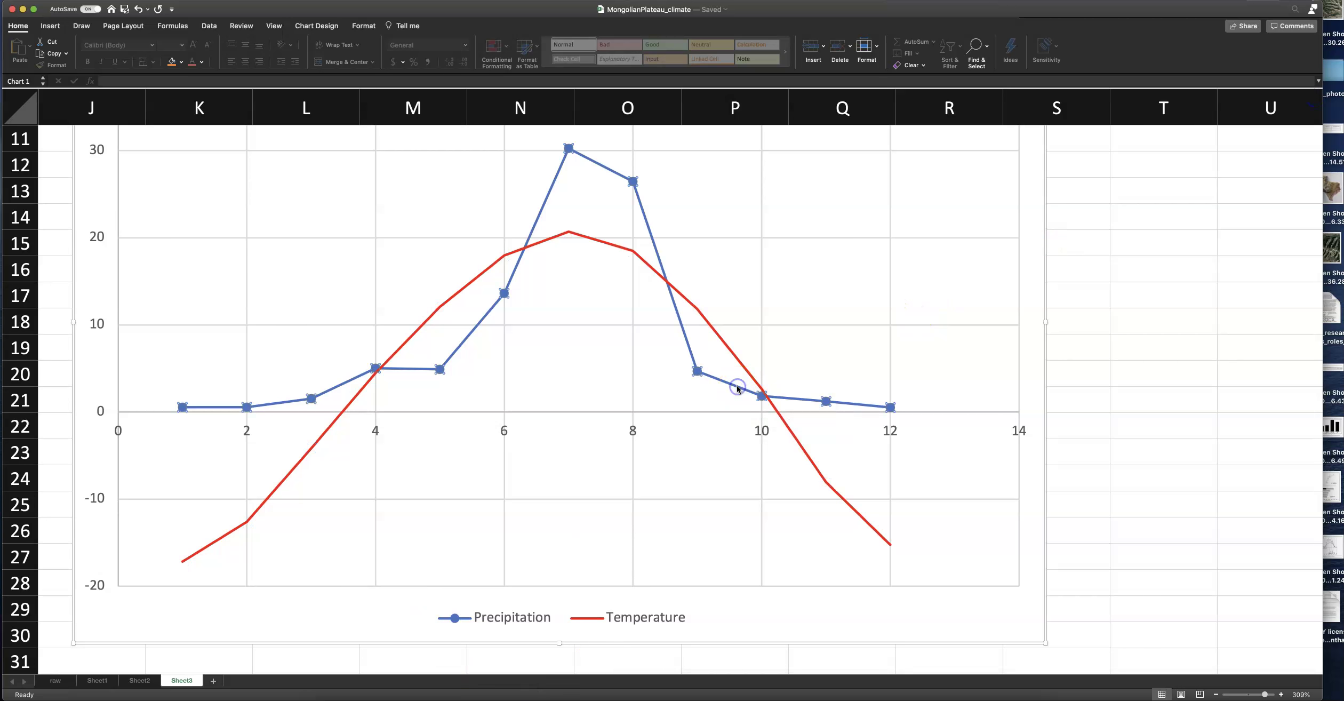
{"action": "right_click", "coordinate": [687, 345]}
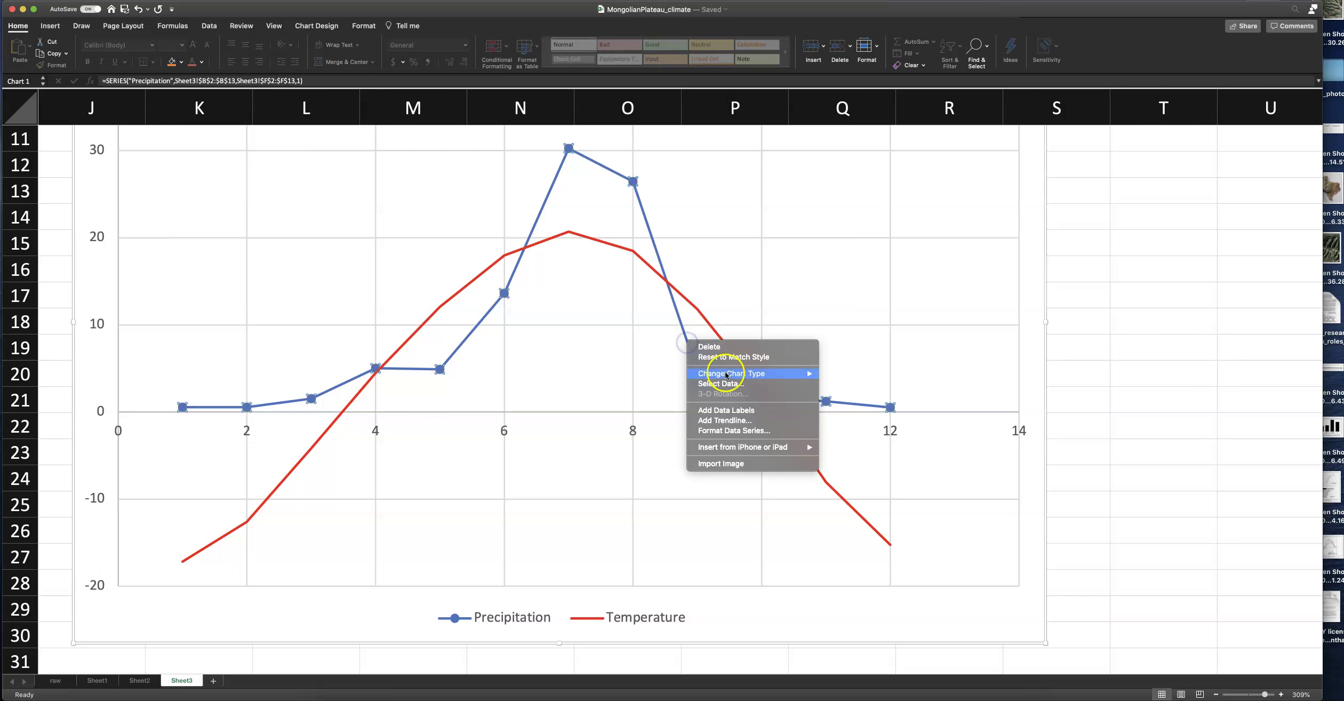
{"action": "left_click", "coordinate": [732, 431]}
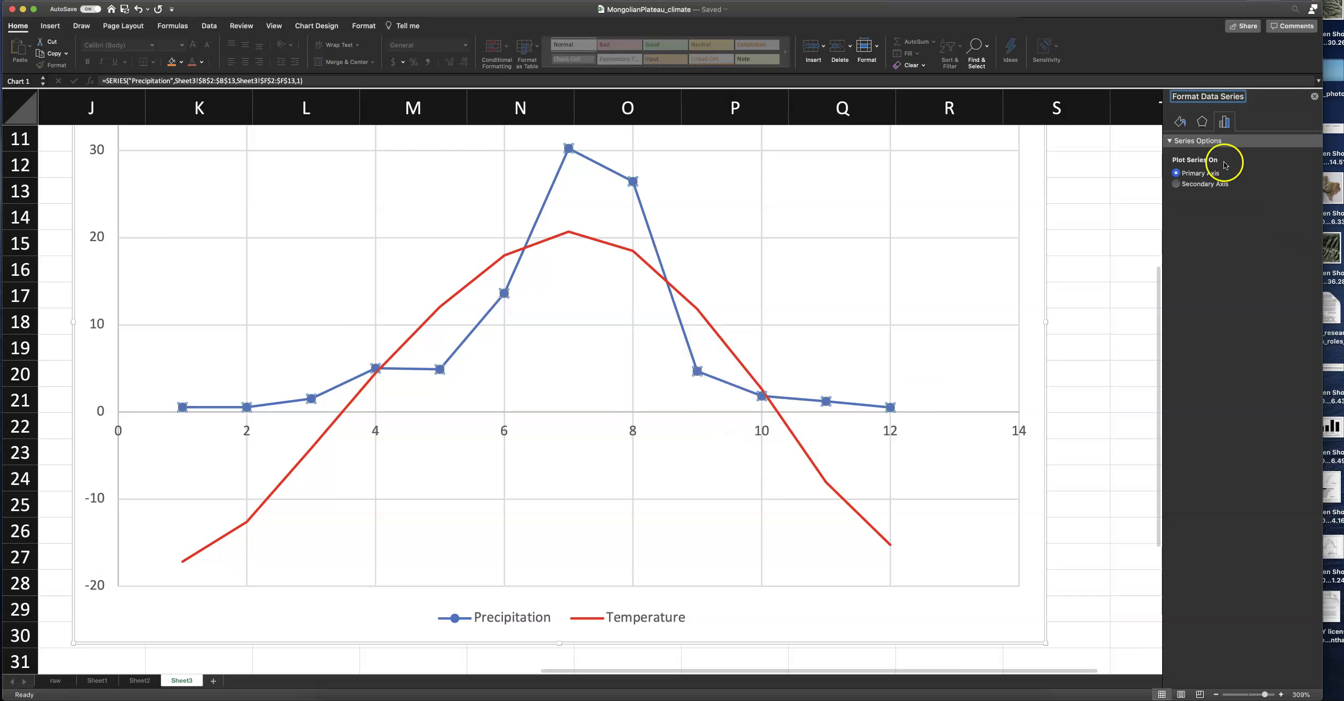
{"action": "left_click", "coordinate": [1180, 123]}
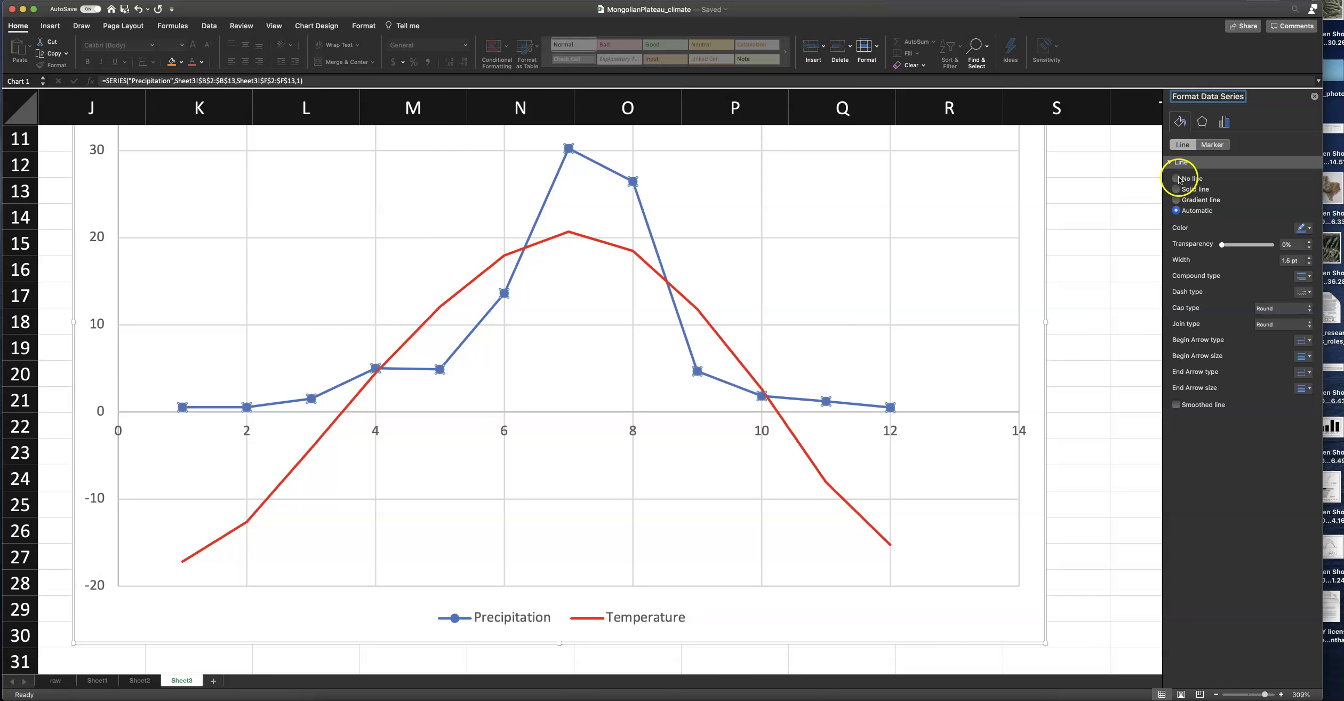
{"action": "left_click", "coordinate": [1212, 145]}
{"action": "left_click", "coordinate": [1170, 163]}
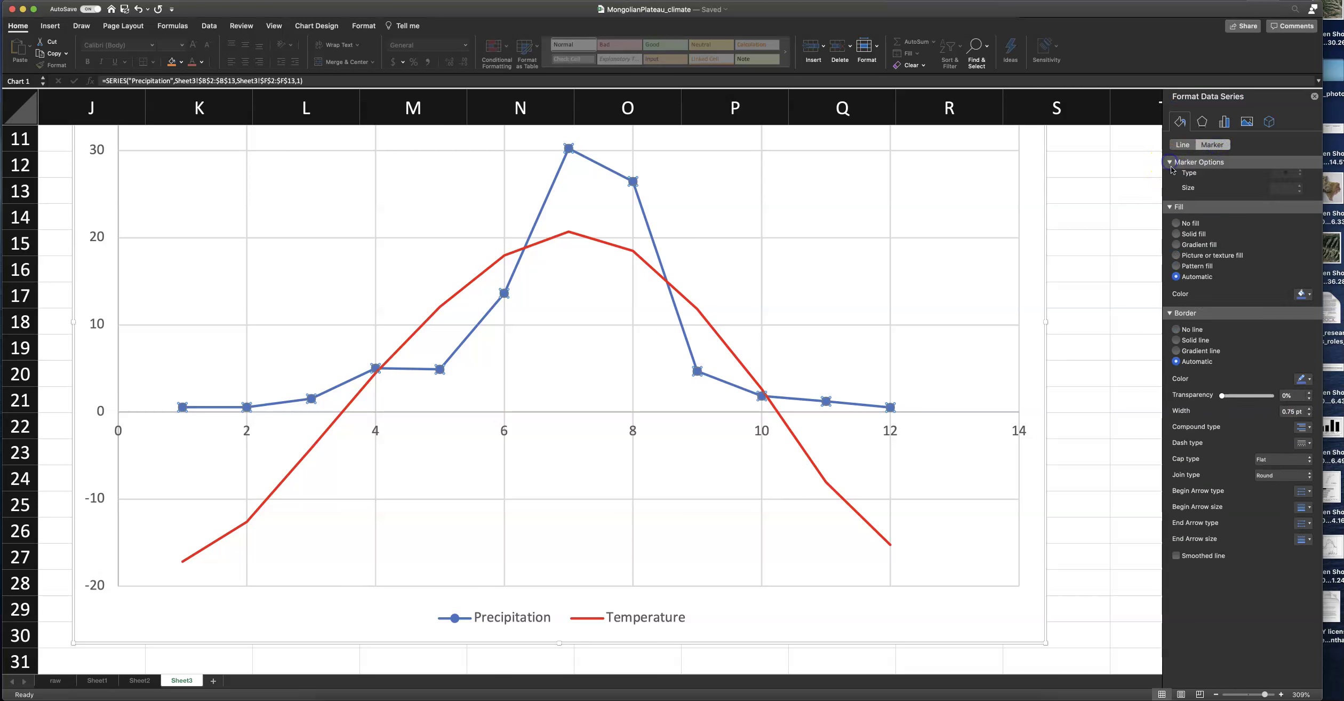
{"action": "left_click", "coordinate": [1177, 190]}
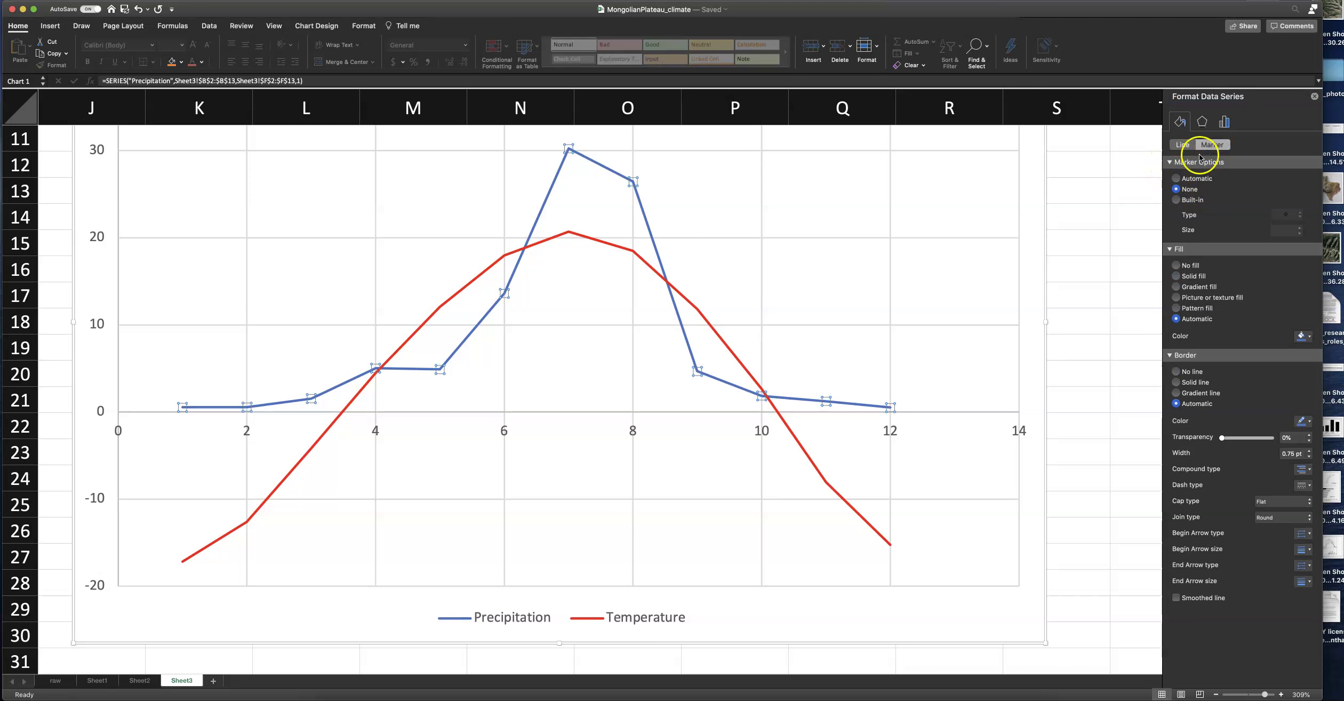
{"action": "left_click", "coordinate": [1315, 97]}
{"action": "left_click", "coordinate": [819, 308]}
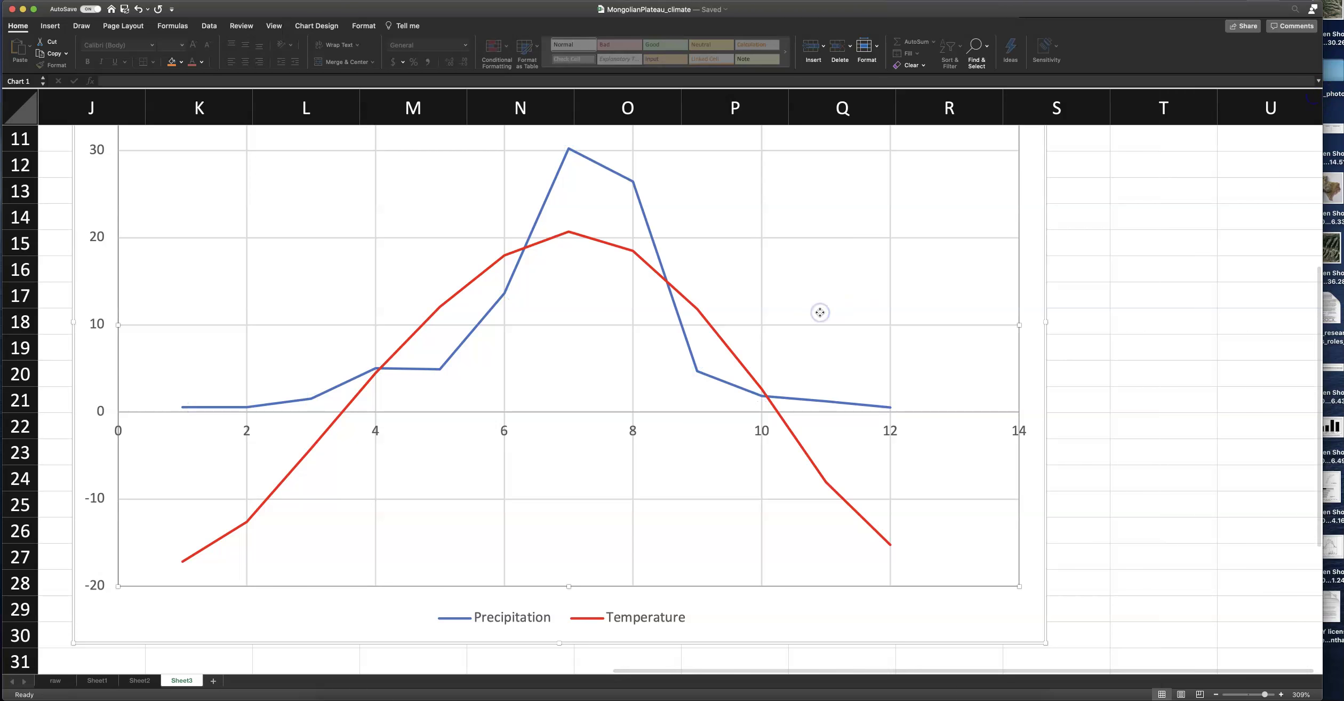
{"action": "scroll", "coordinate": [820, 312], "scroll_direction": "down", "scroll_amount": 3}
{"action": "scroll", "coordinate": [819, 314], "scroll_direction": "down", "scroll_amount": 2}
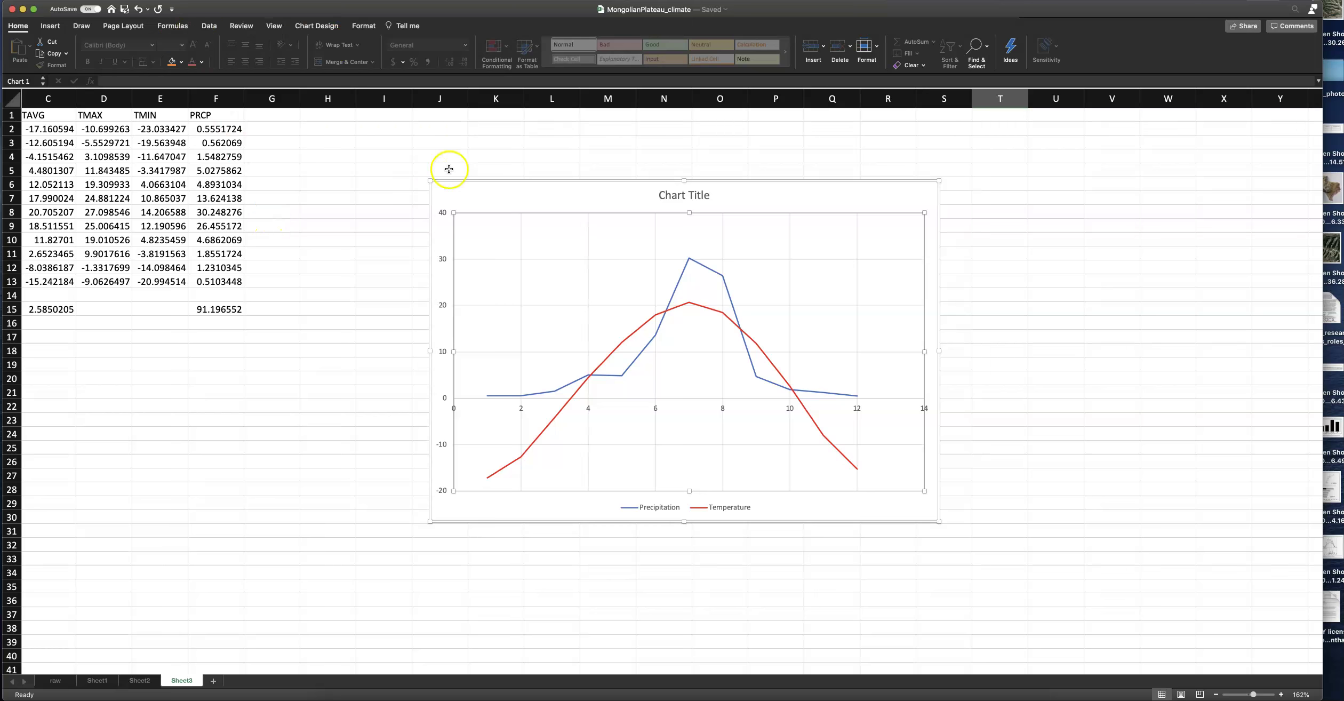
{"action": "left_click", "coordinate": [469, 200]}
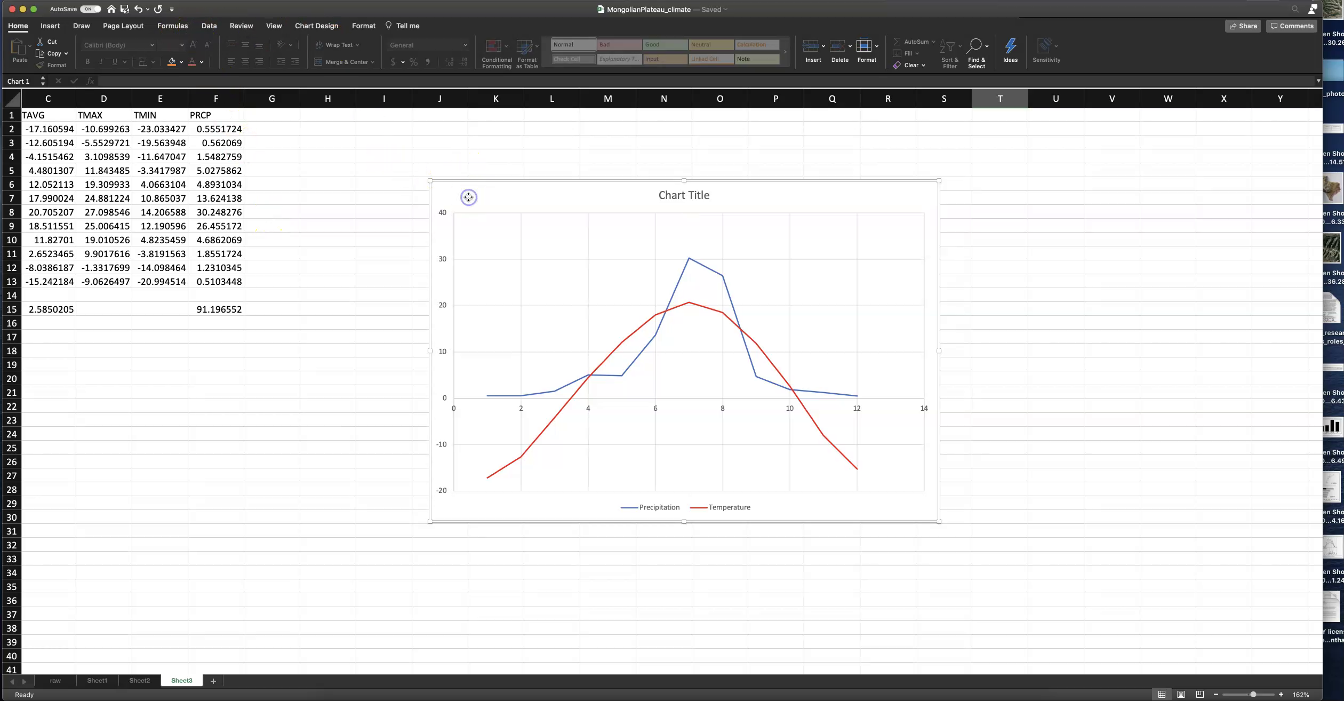
{"action": "left_click", "coordinate": [319, 26]}
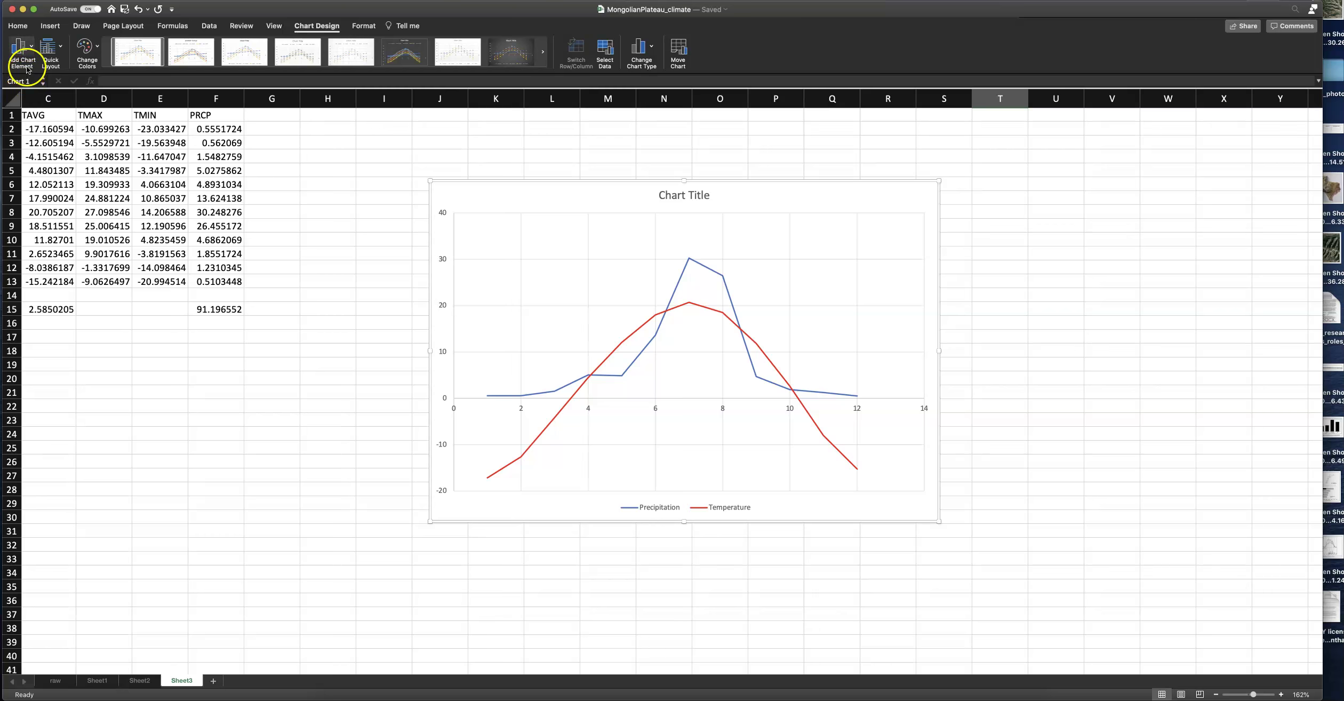
{"action": "left_click", "coordinate": [32, 48]}
{"action": "mouse_move", "coordinate": [51, 78]}
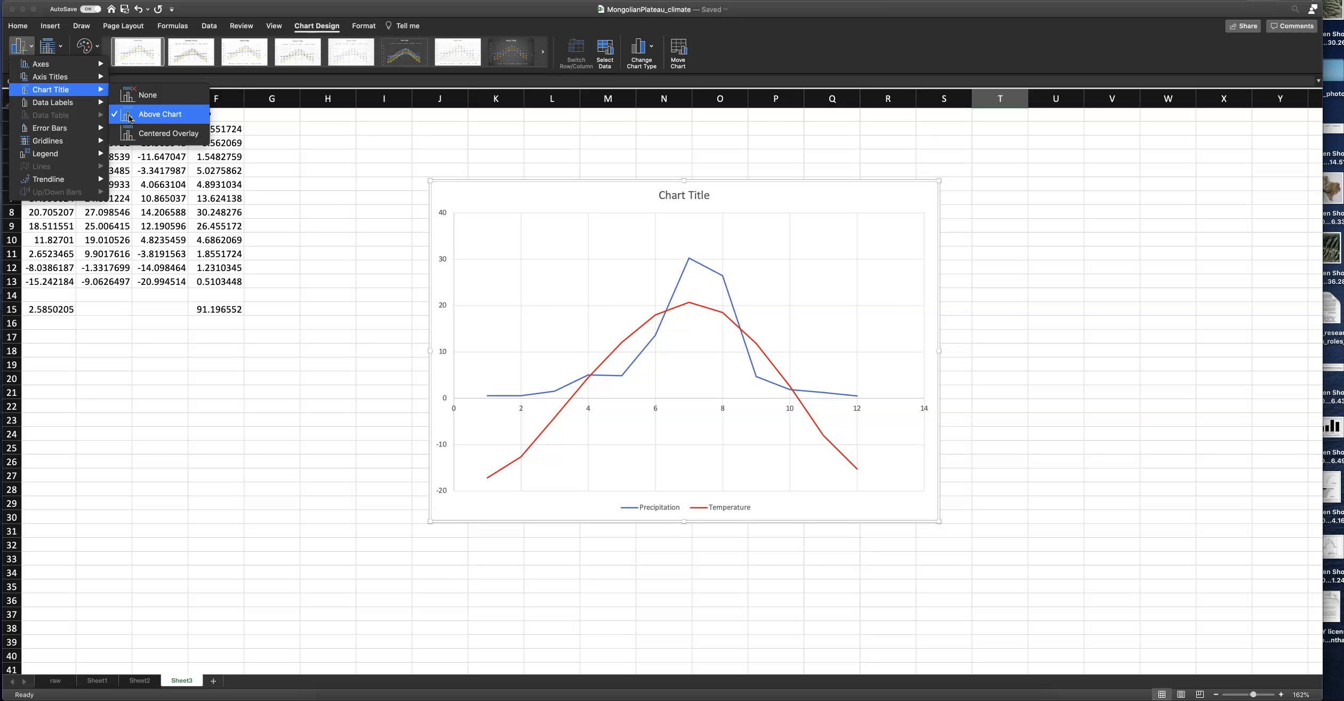
{"action": "left_click", "coordinate": [301, 510]}
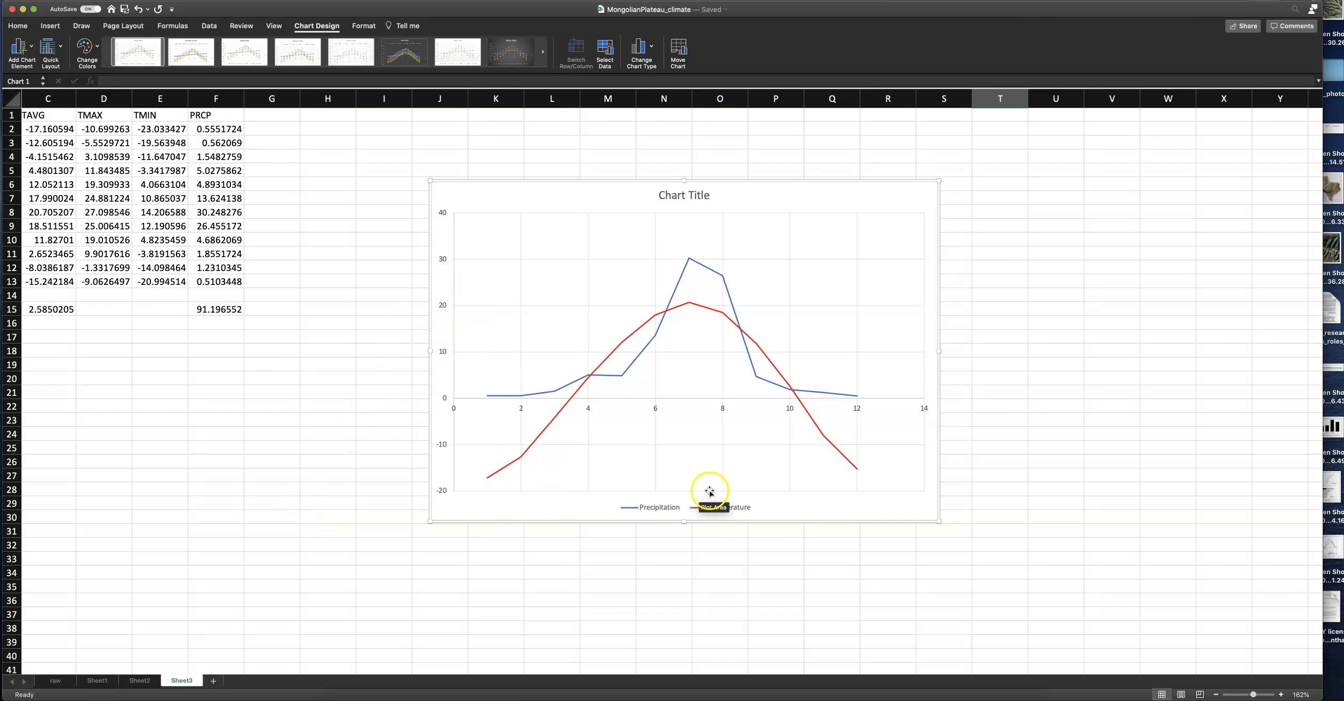
{"action": "left_click", "coordinate": [614, 382]}
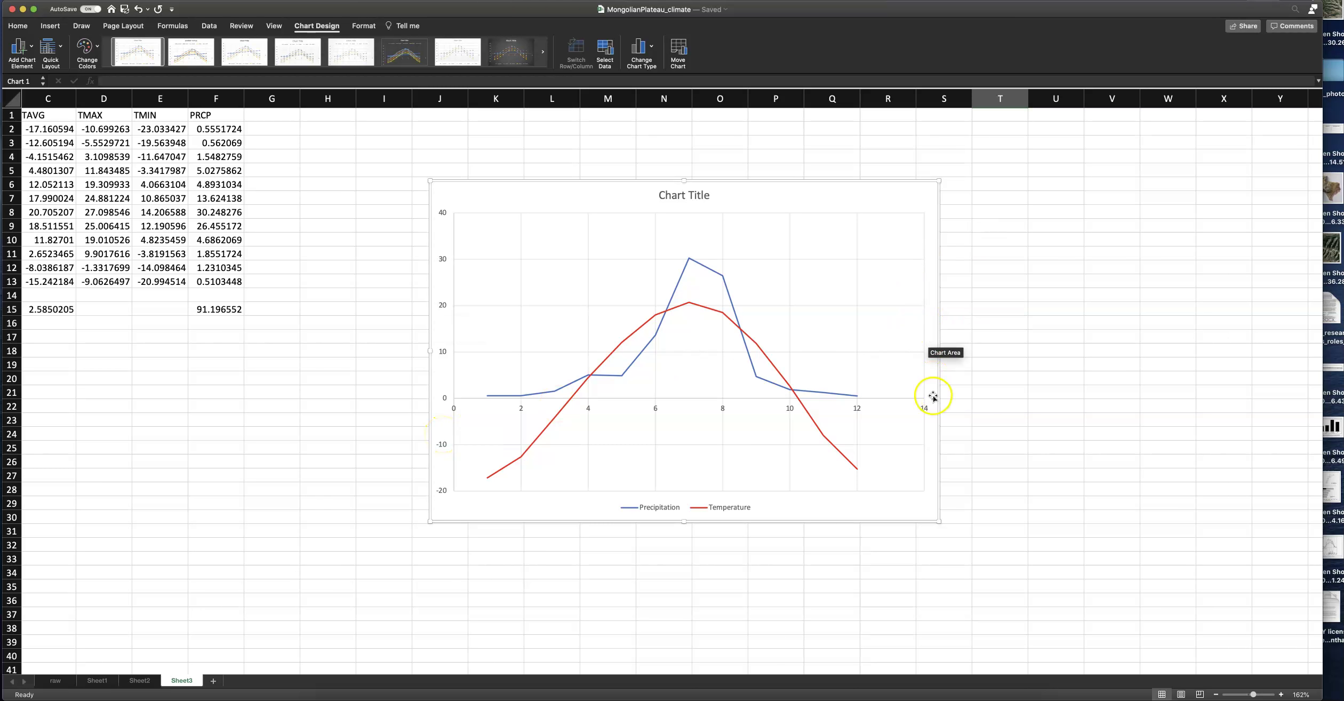
Step: Plot the Precipitation series on the secondary axis and close its formatting options
{"action": "mouse_move", "coordinate": [719, 274]}
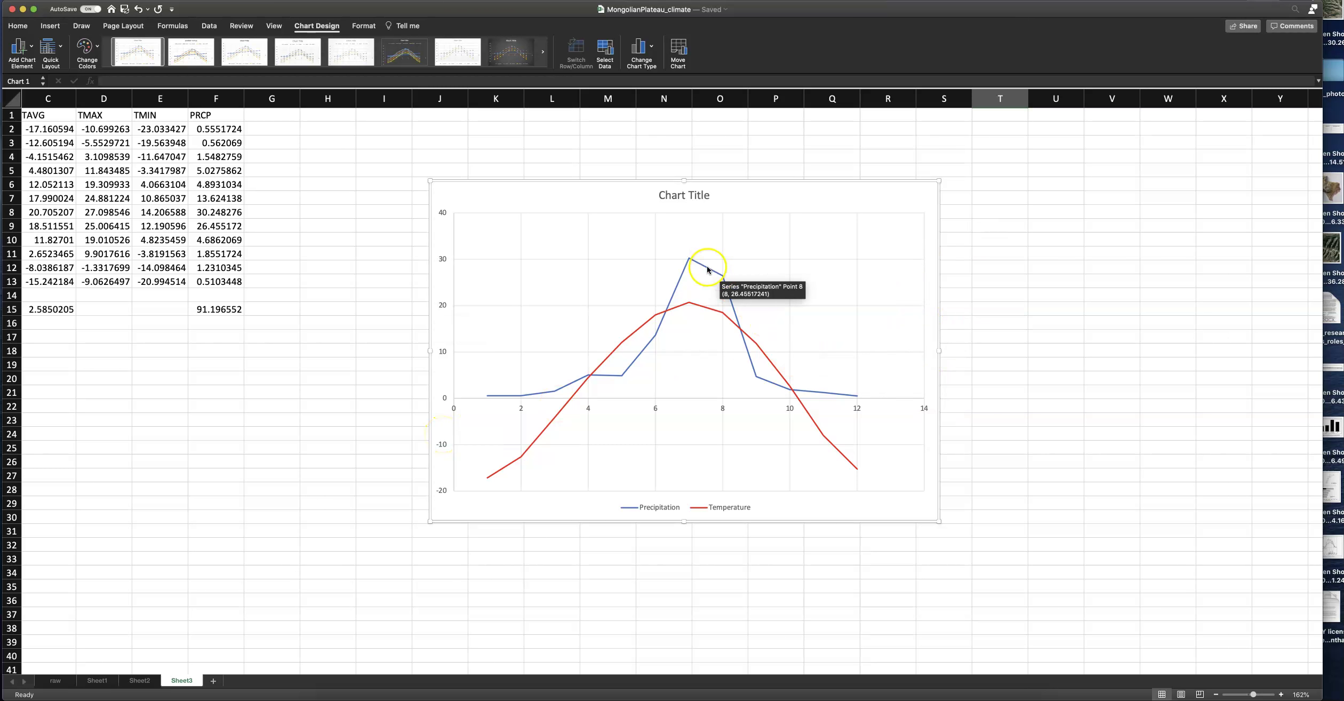
{"action": "left_click", "coordinate": [705, 269]}
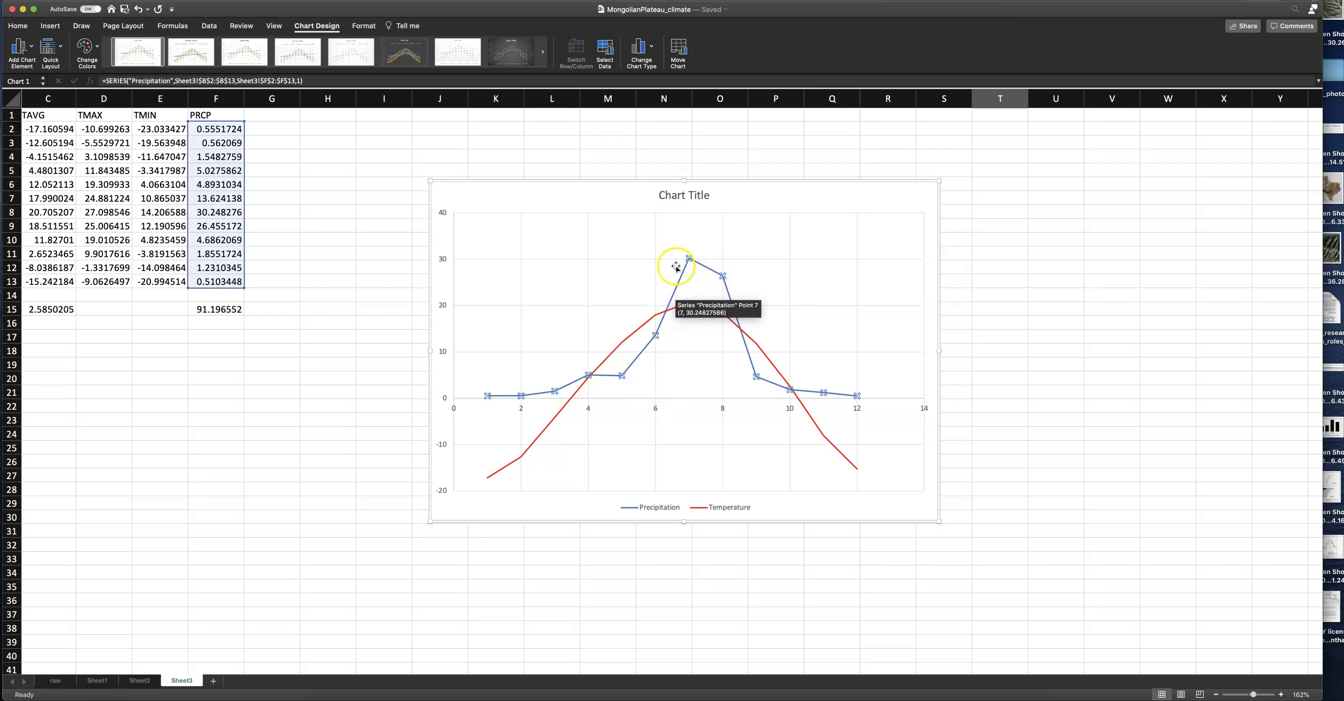
{"action": "mouse_move", "coordinate": [712, 272]}
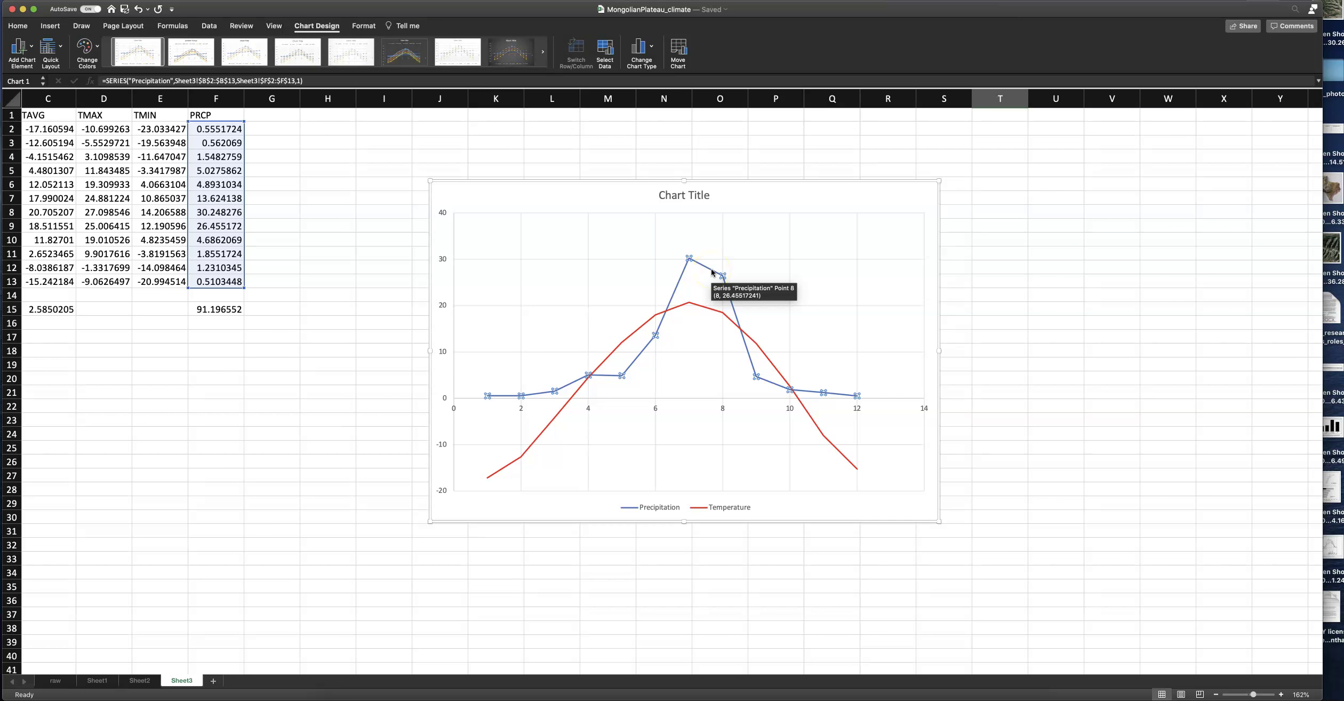
{"action": "right_click", "coordinate": [712, 272]}
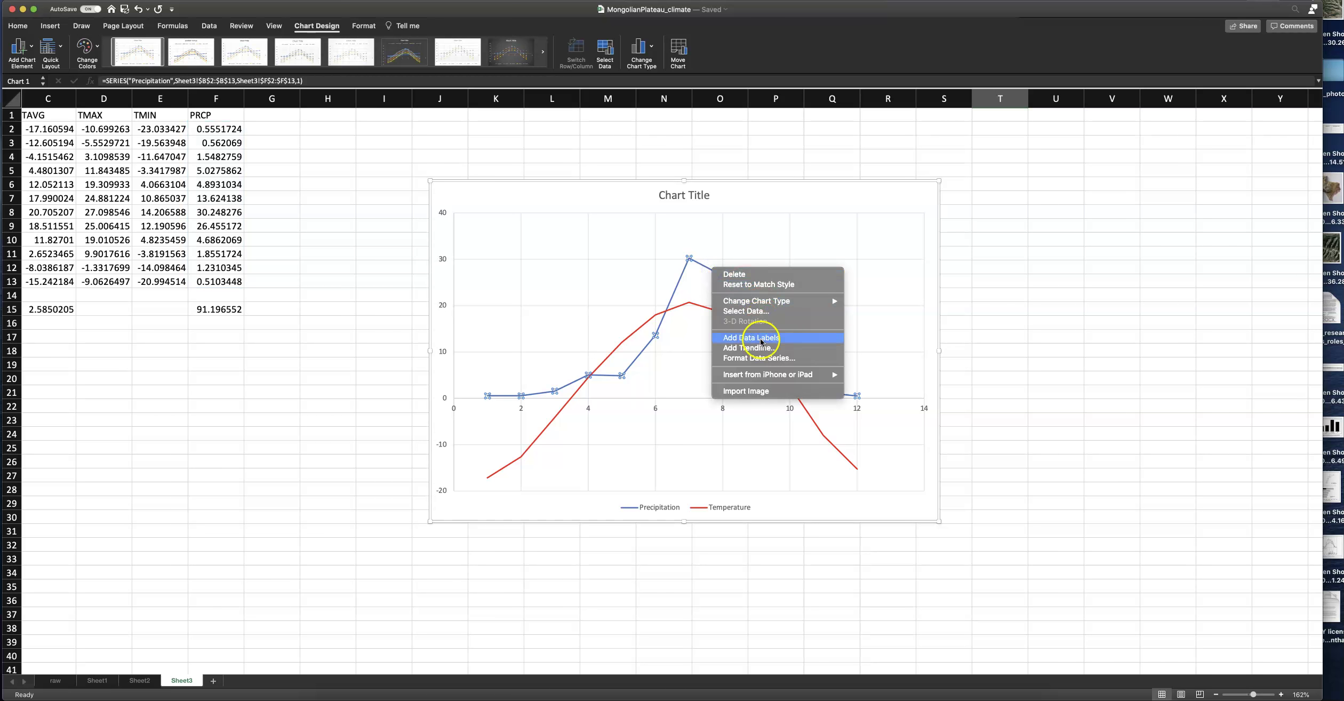
{"action": "left_click", "coordinate": [761, 359]}
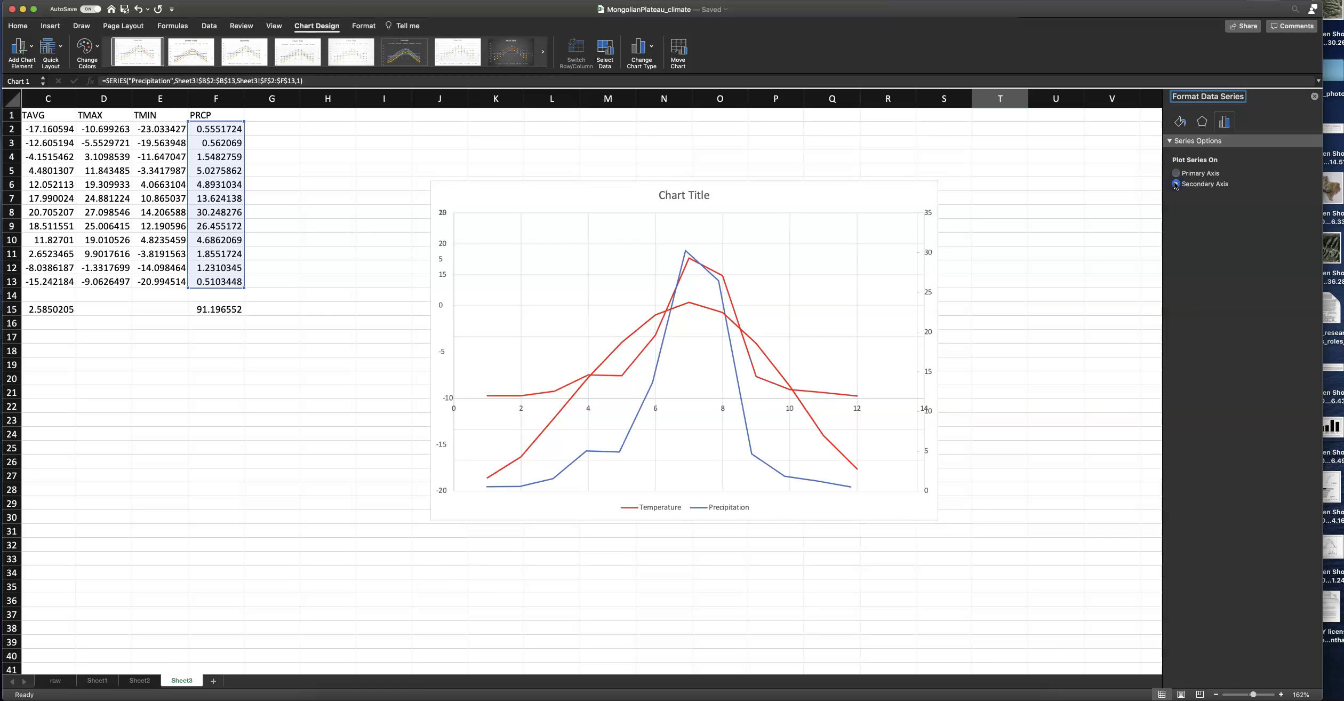
{"action": "left_click", "coordinate": [1315, 96]}
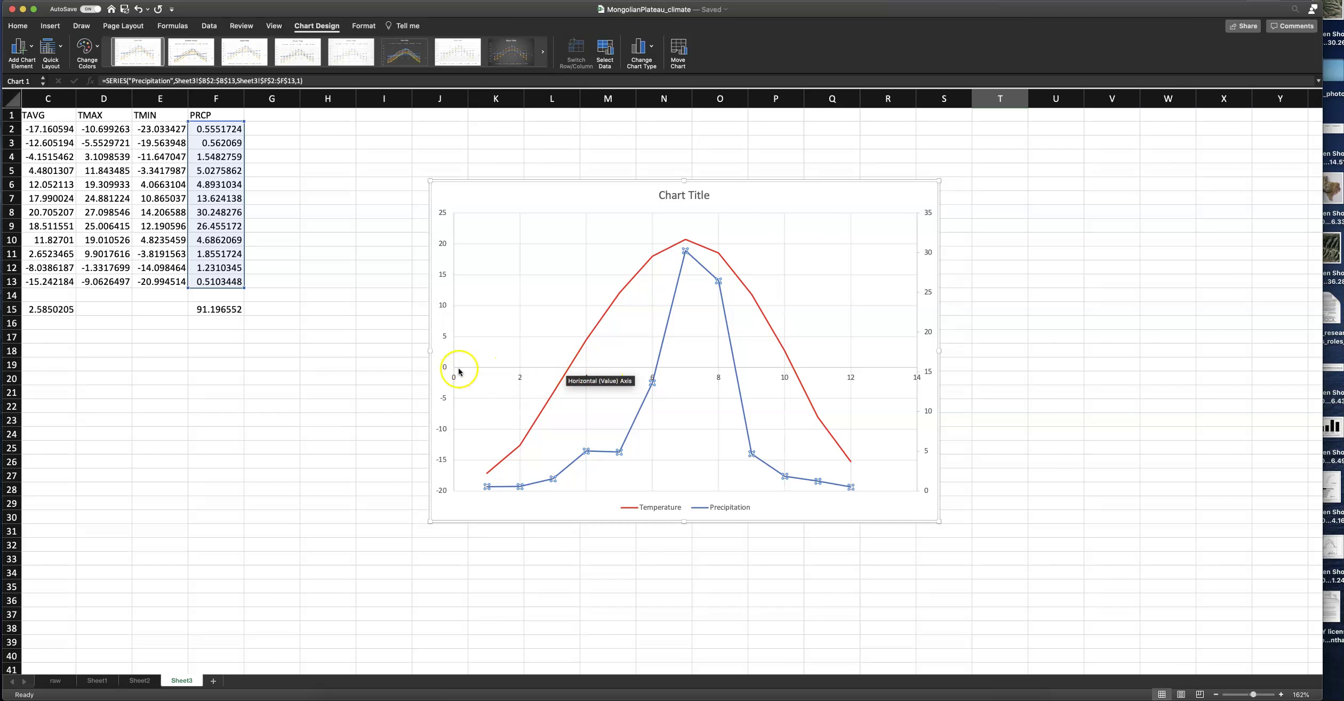
Step: Set the horizontal axis to cross the temperature axis at axis value -20 and close the axis formatting options
{"action": "left_click", "coordinate": [446, 337]}
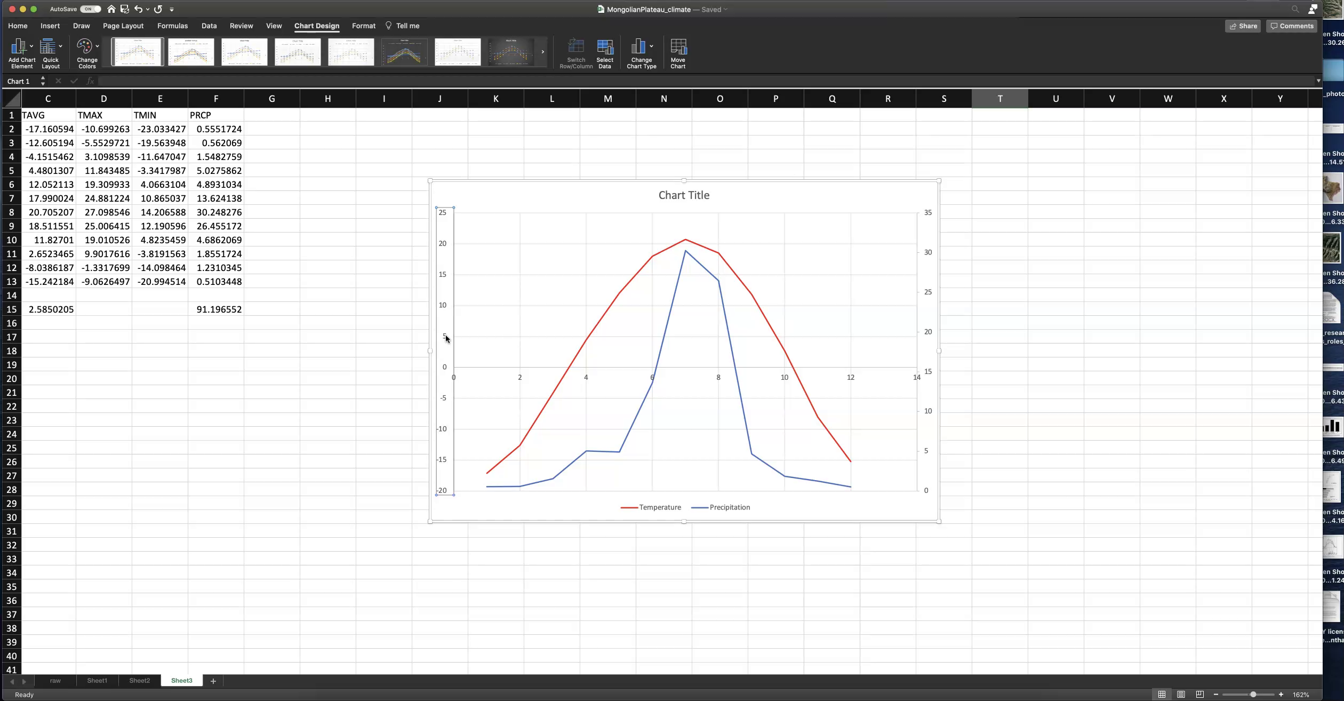
{"action": "right_click", "coordinate": [446, 338]}
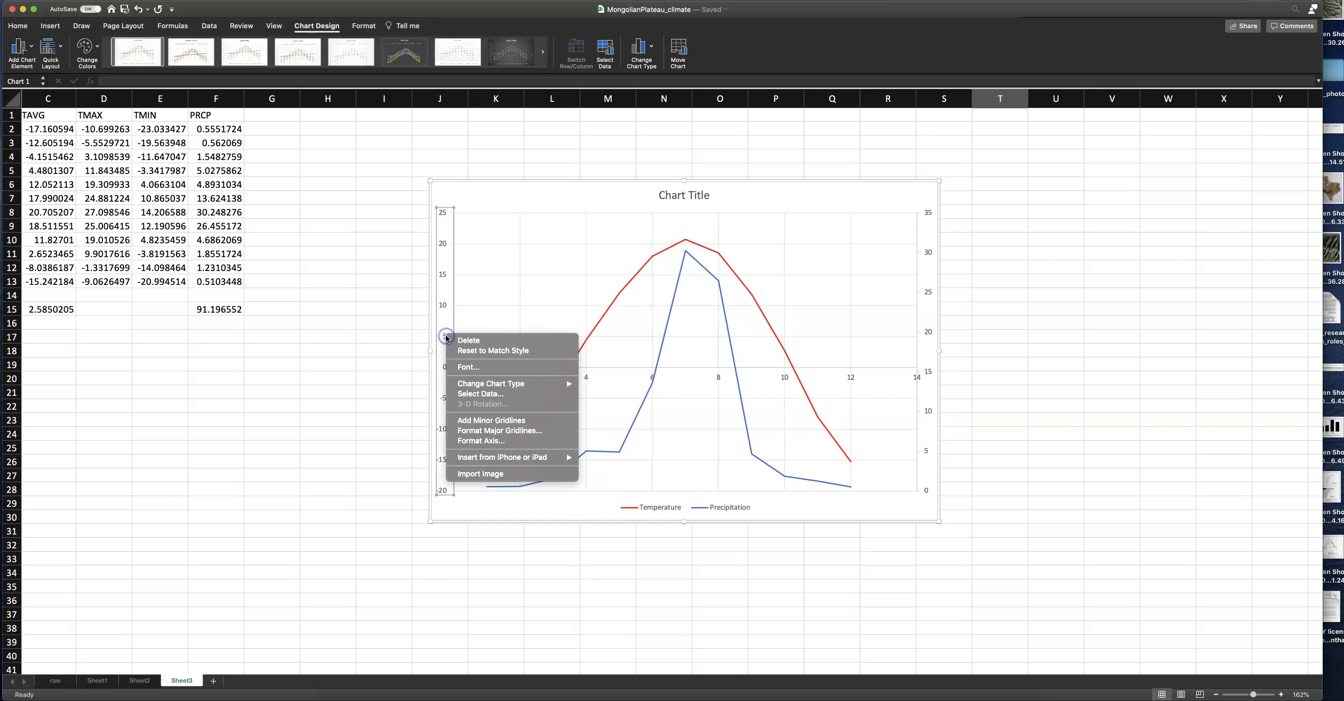
{"action": "left_click", "coordinate": [481, 441]}
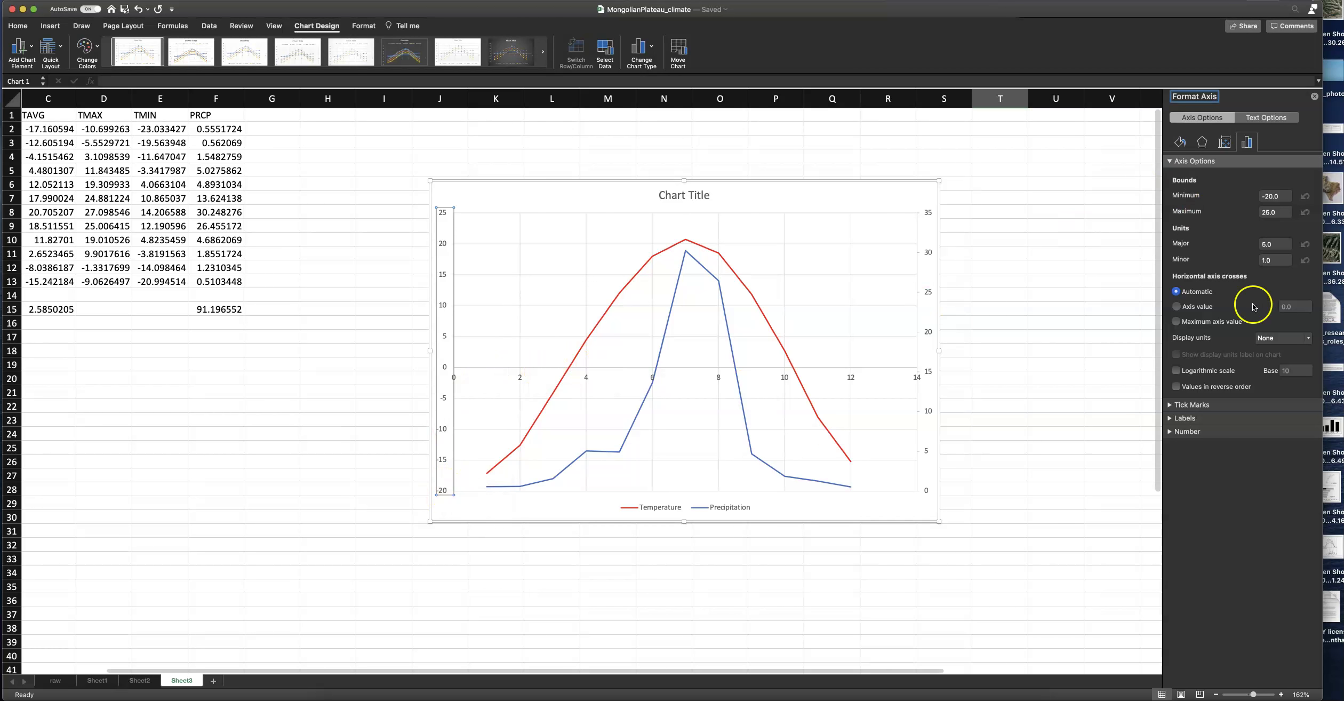
{"action": "left_click", "coordinate": [1177, 308]}
{"action": "left_click", "coordinate": [1293, 306]}
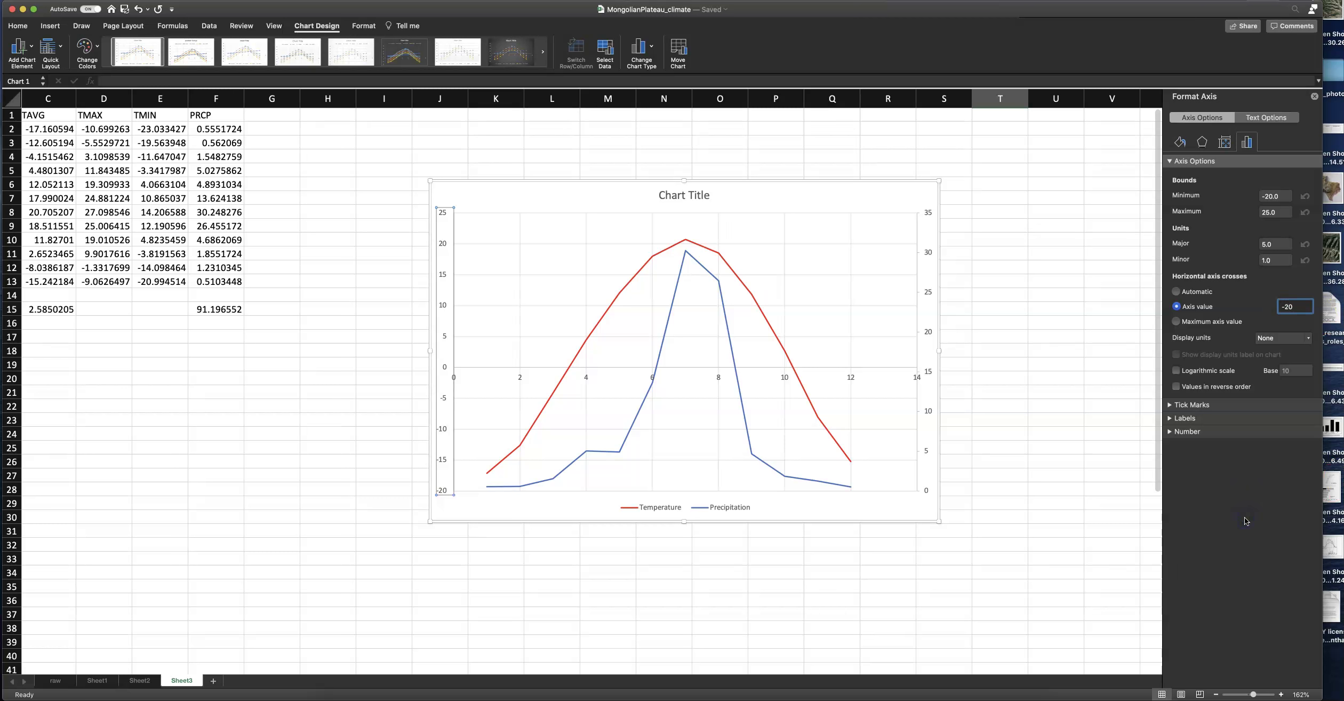
{"action": "left_click", "coordinate": [1314, 96]}
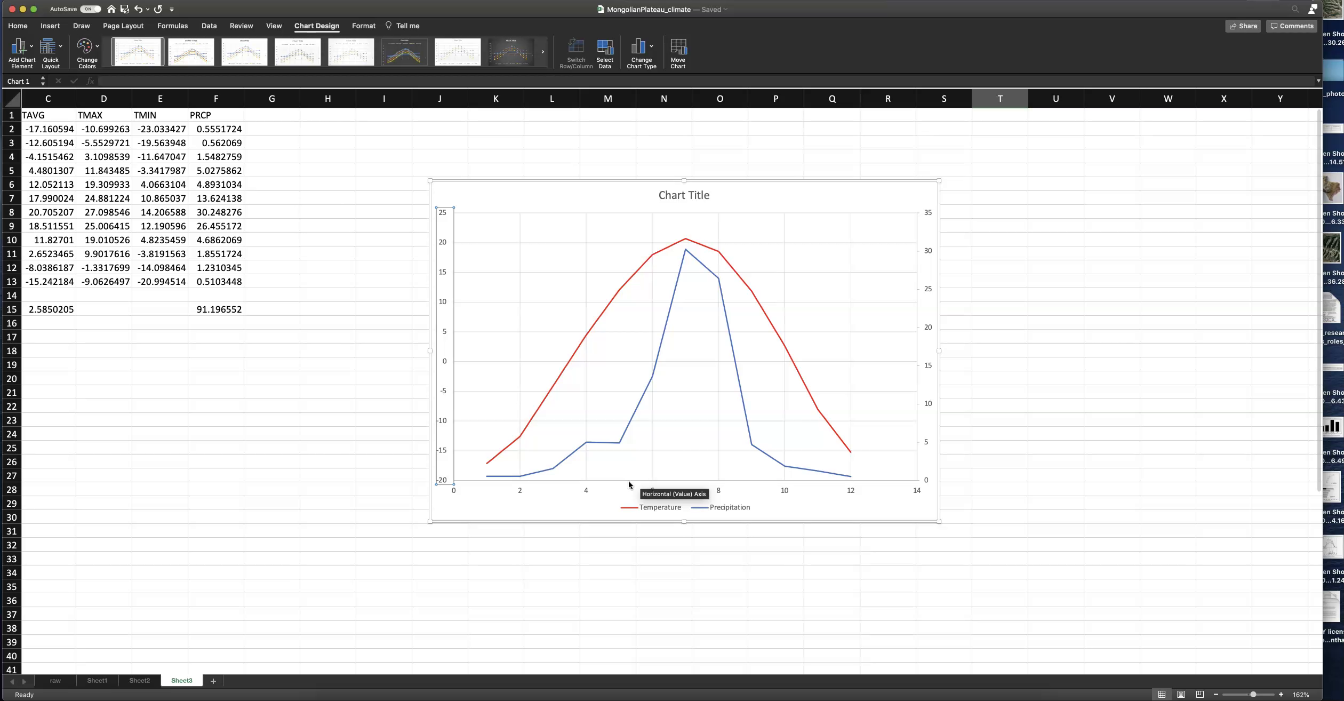
{"action": "left_click", "coordinate": [684, 497]}
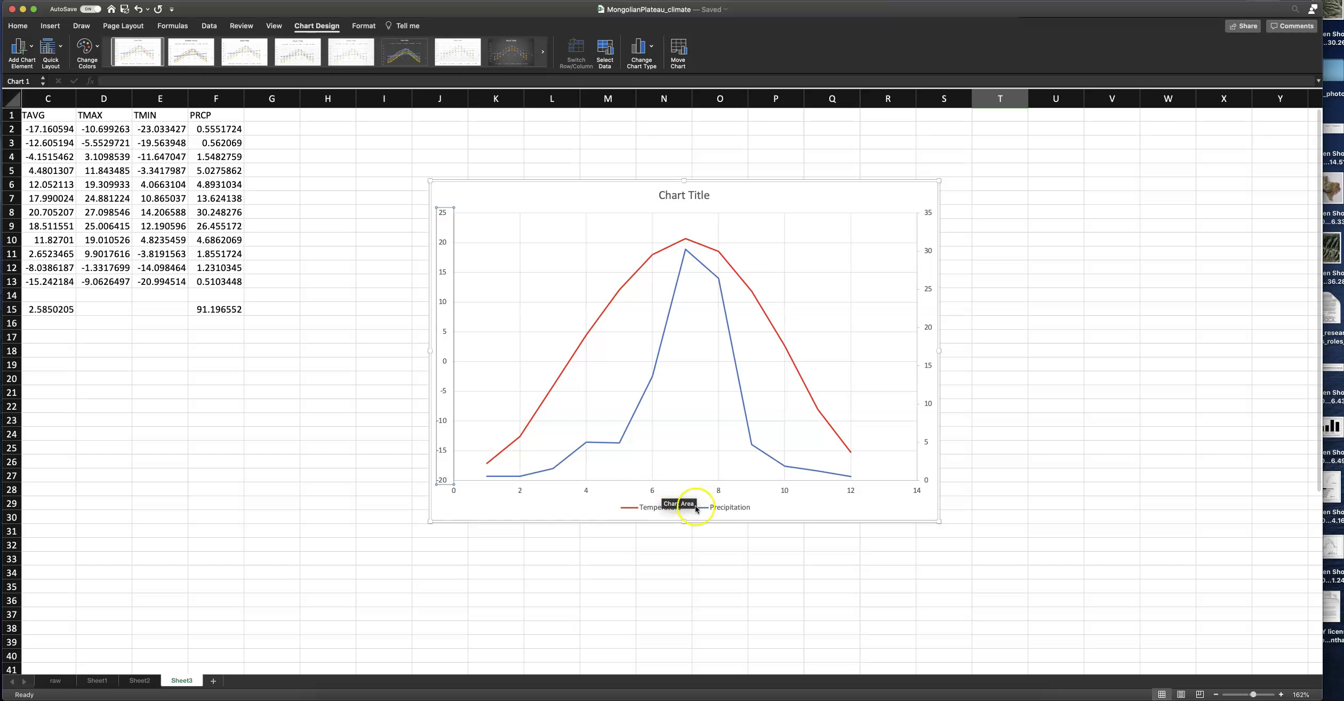